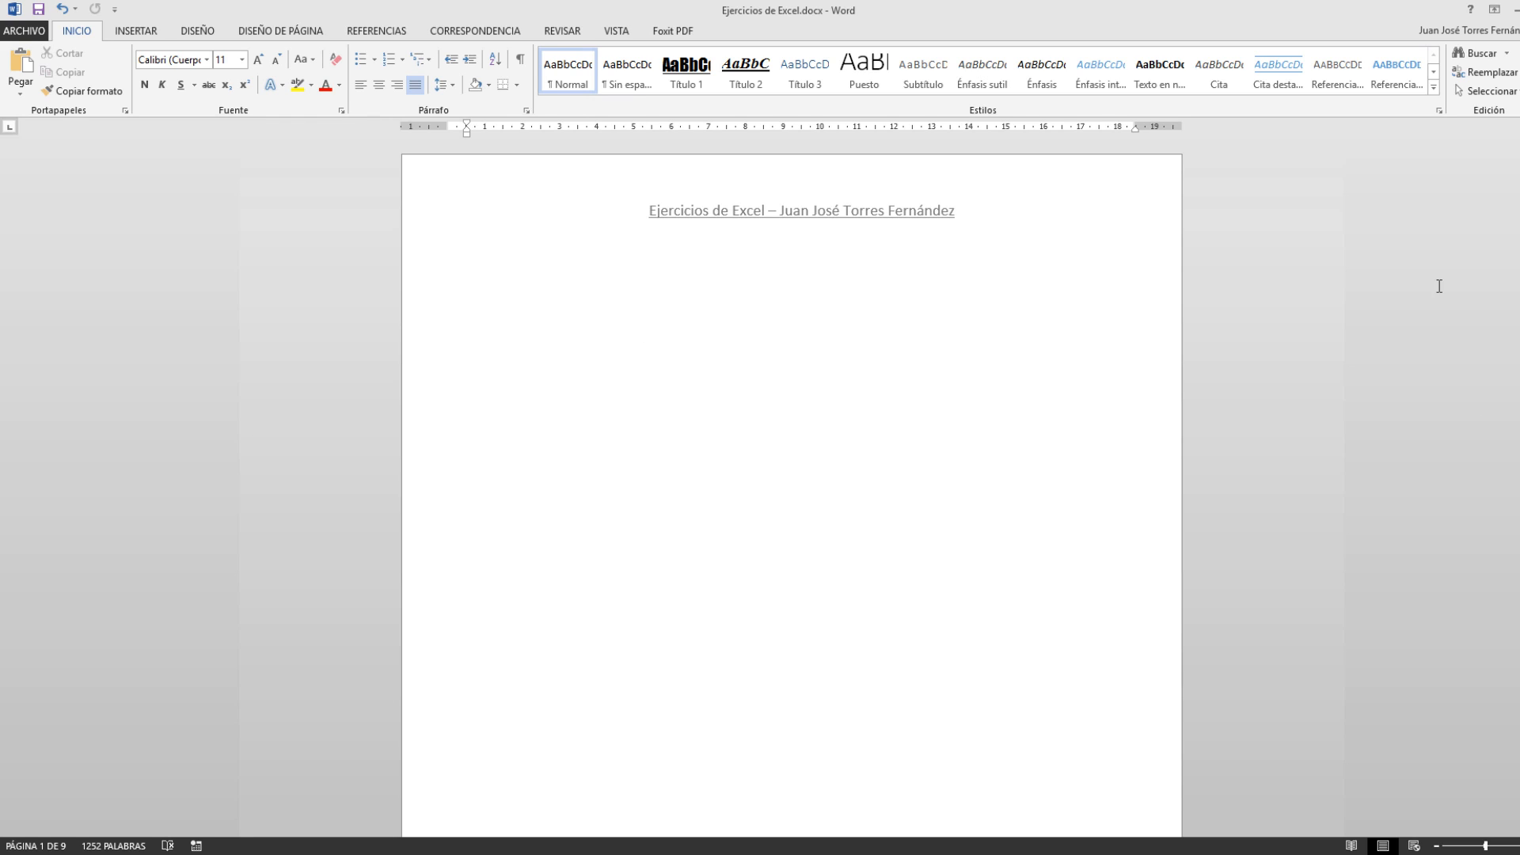
- Review the exercises document from the blank first page through CLASE 4, examining how the CLASE and Ejercicio headings divide it, and return to the start
scroll(788, 566, down, 10)
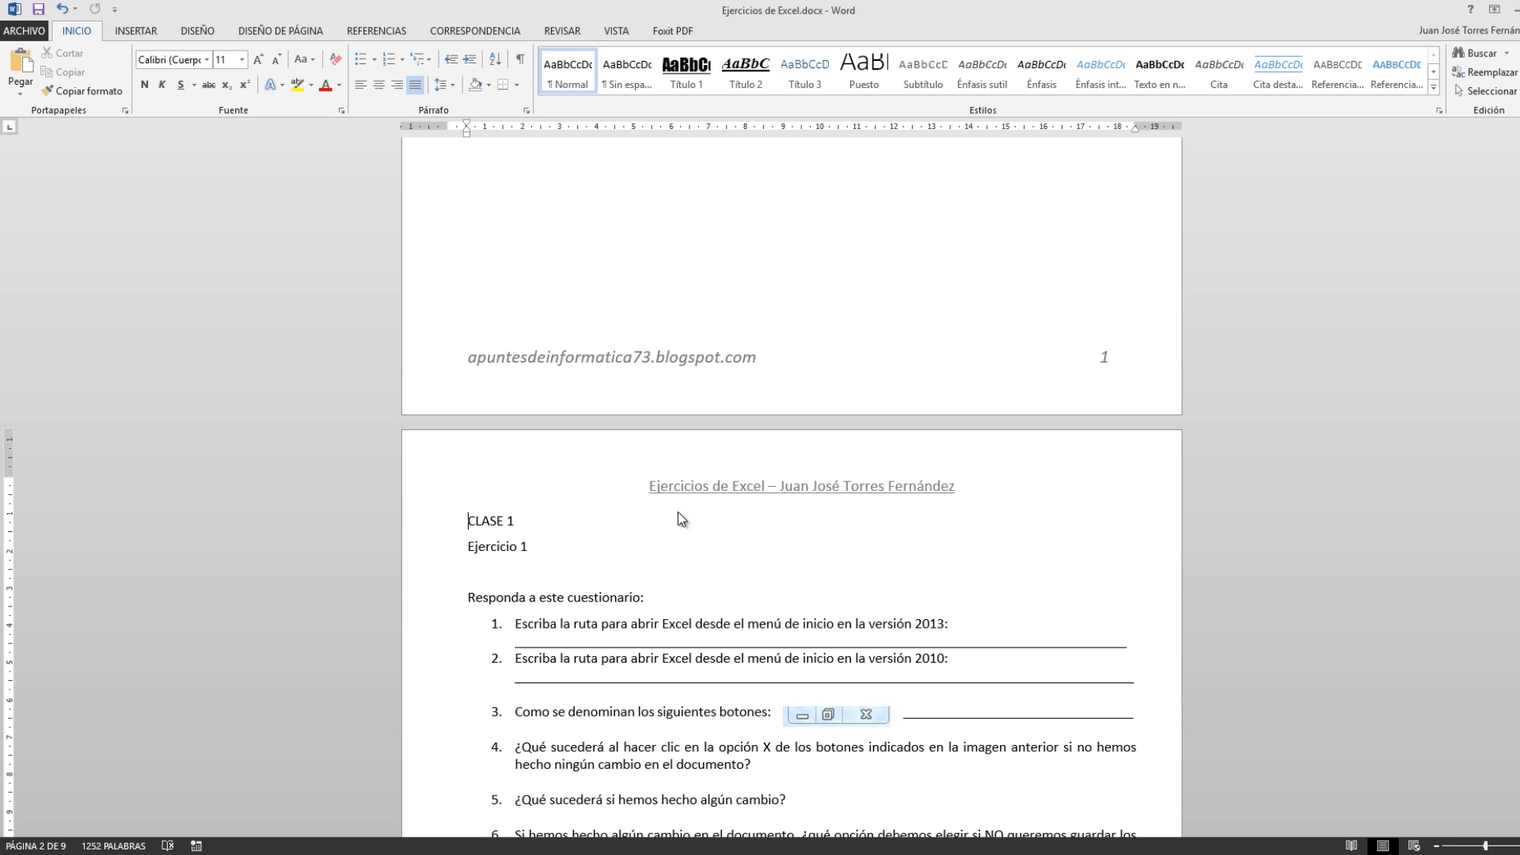
scroll(697, 538, down, 2)
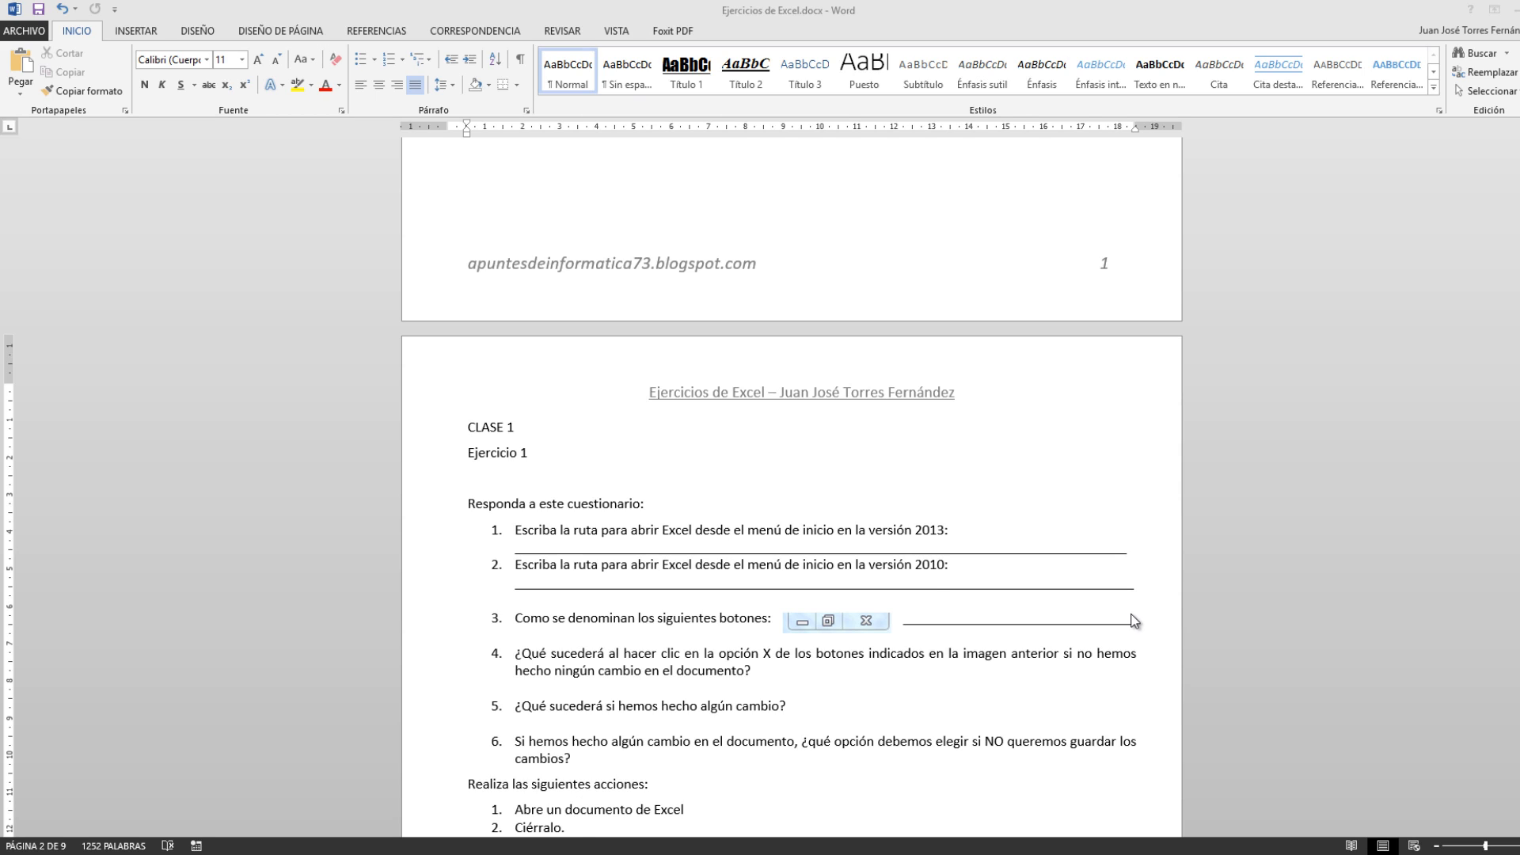
key(ctrl+2)
mouse_move(442, 406)
mouse_down()
mouse_move(510, 454)
mouse_move(545, 436)
mouse_up()
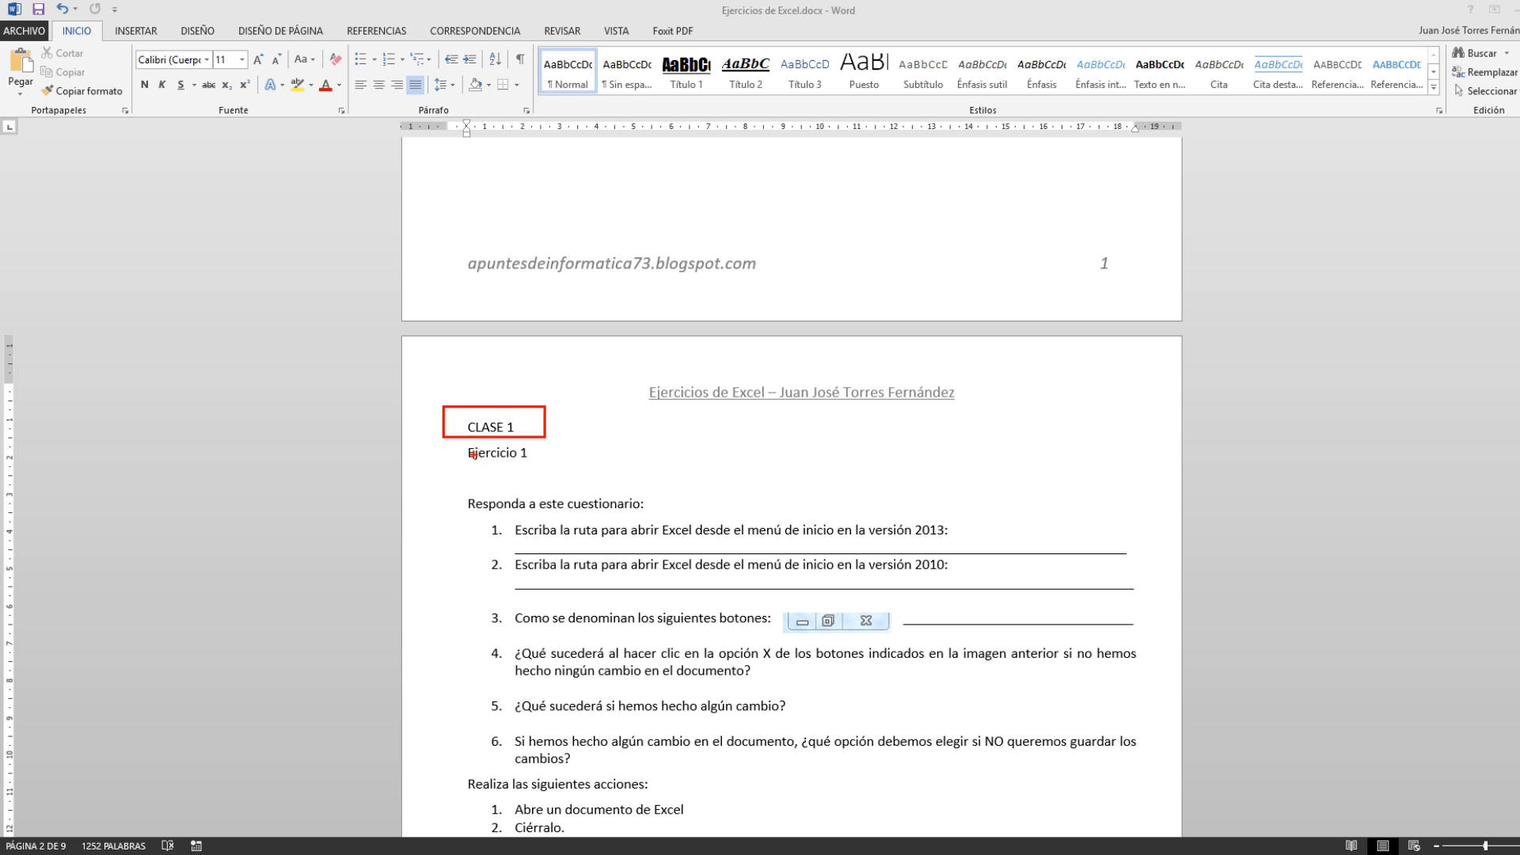
drag(459, 457, 357, 500)
key(Escape)
scroll(572, 465, down, 9)
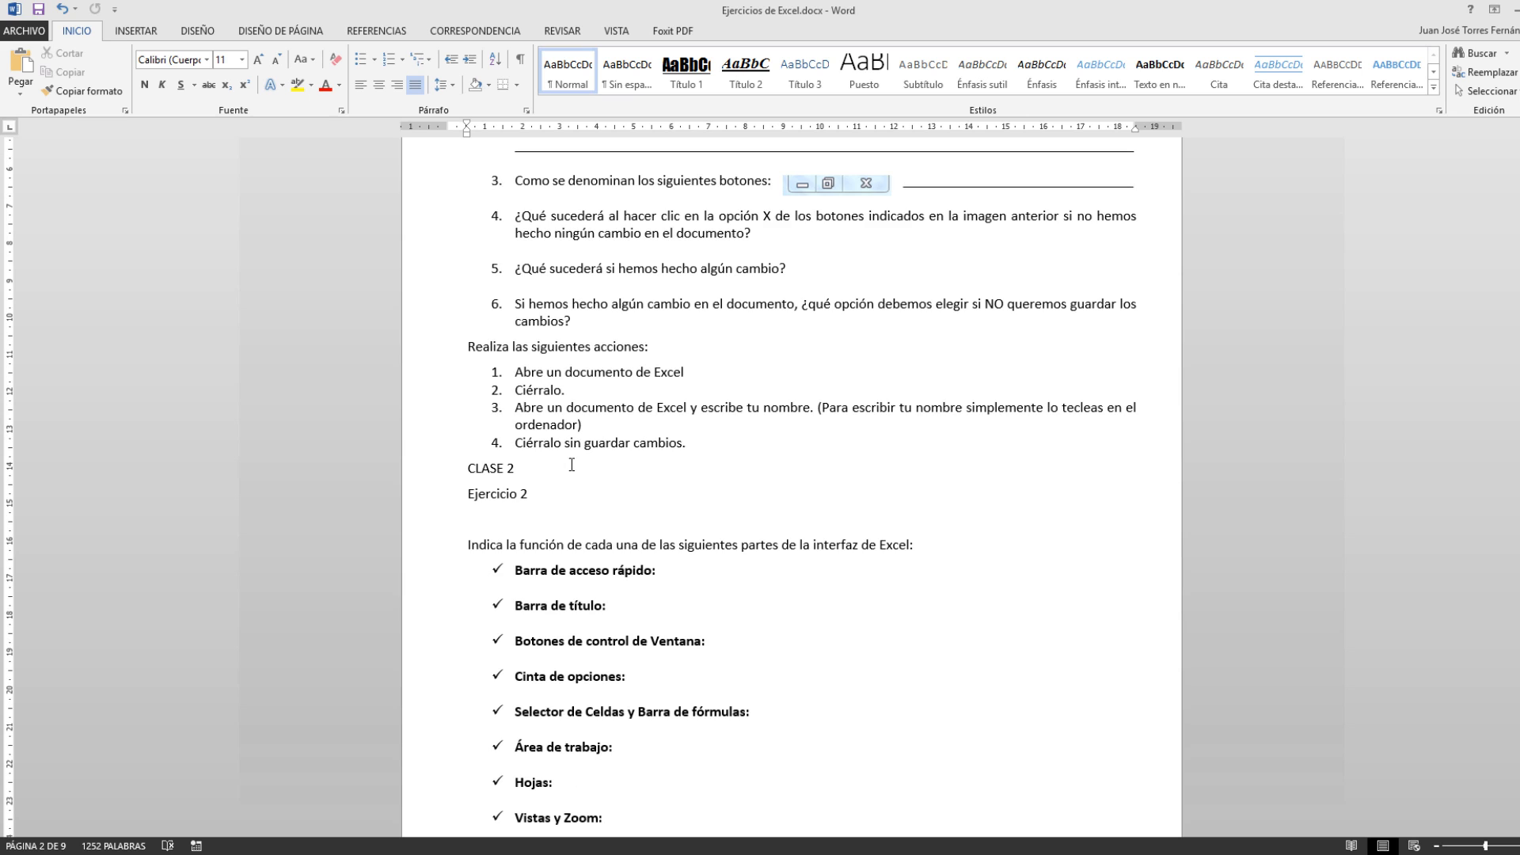
scroll(653, 501, down, 15)
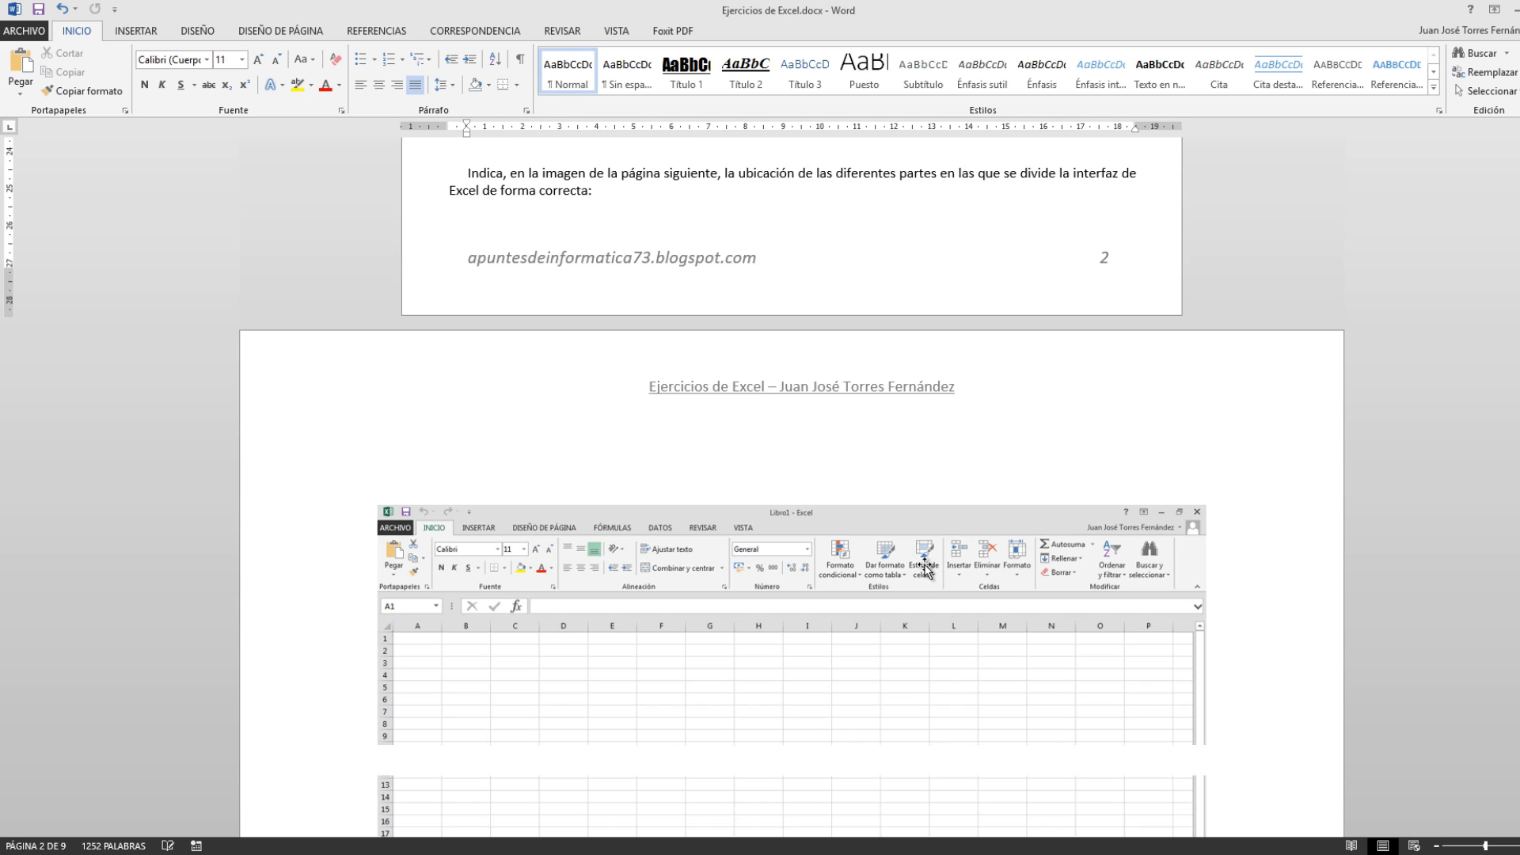
scroll(924, 568, down, 15)
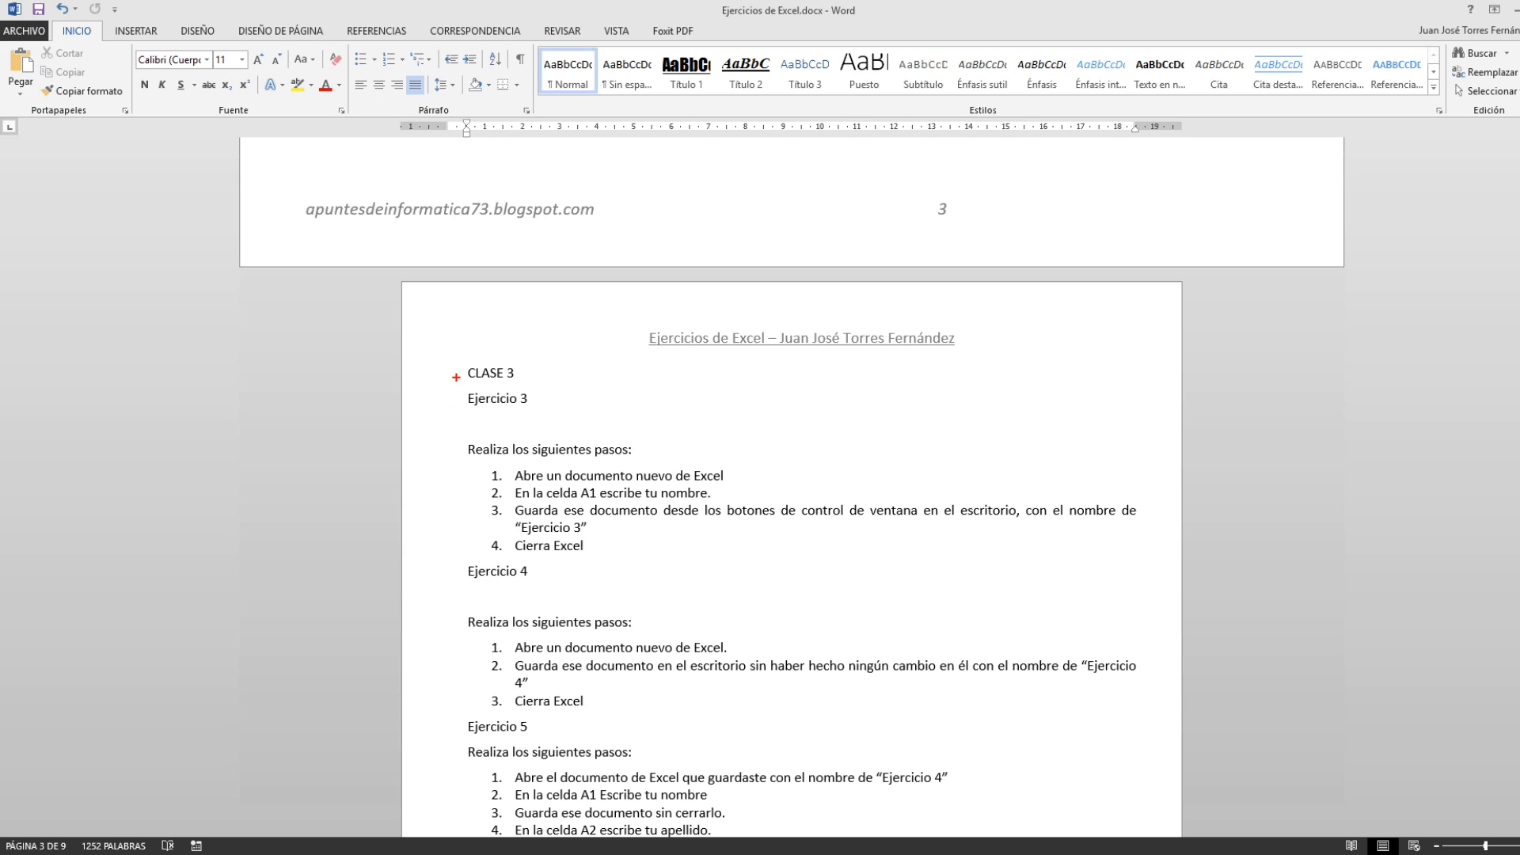
drag(457, 378, 398, 398)
drag(462, 578, 425, 579)
drag(453, 726, 425, 726)
key(Escape)
scroll(781, 393, down, 6)
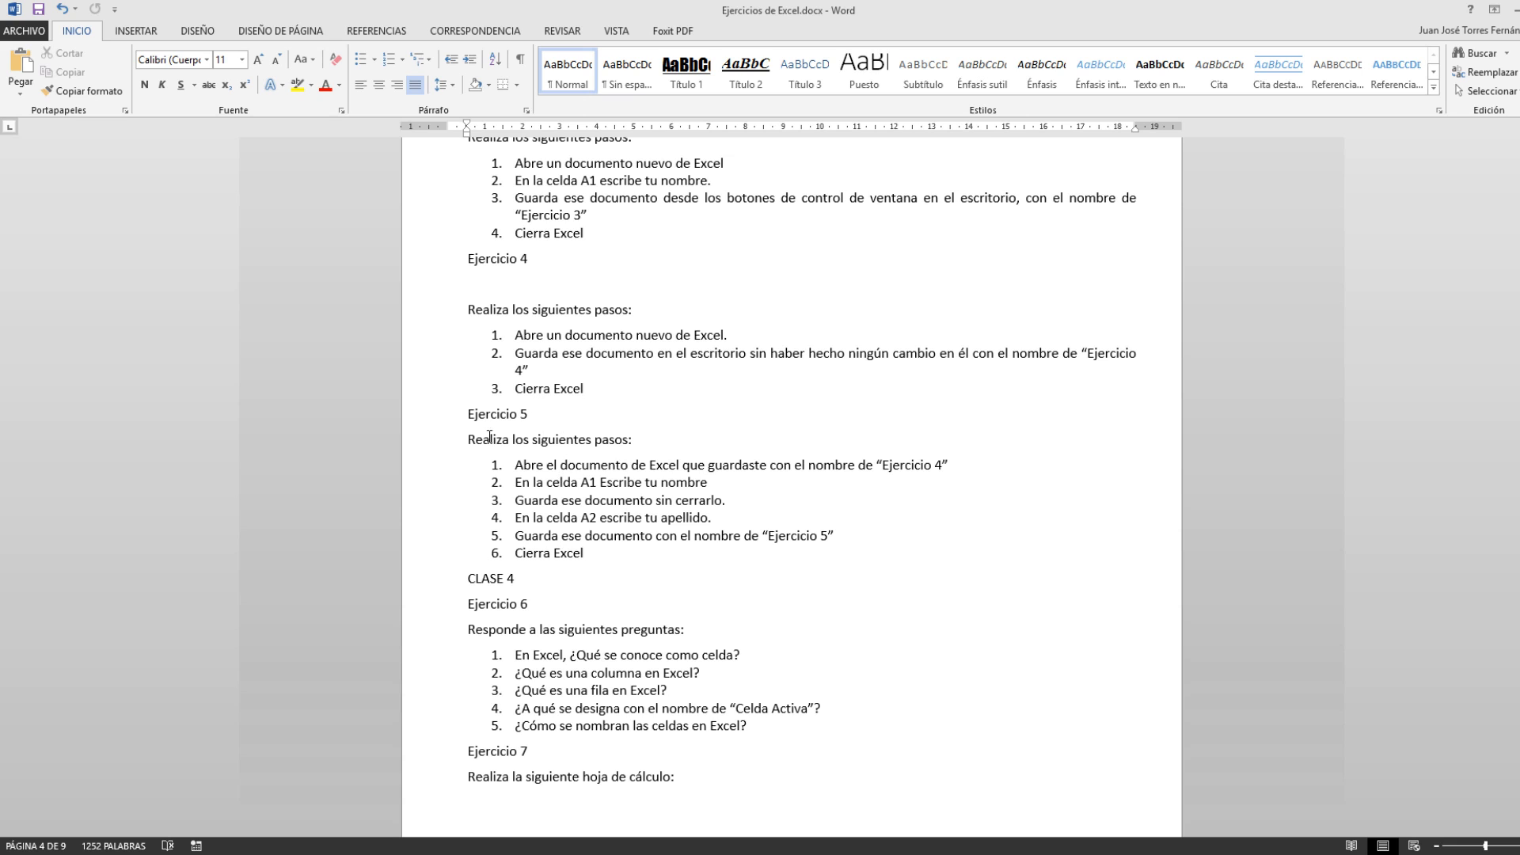
scroll(776, 393, up, 5)
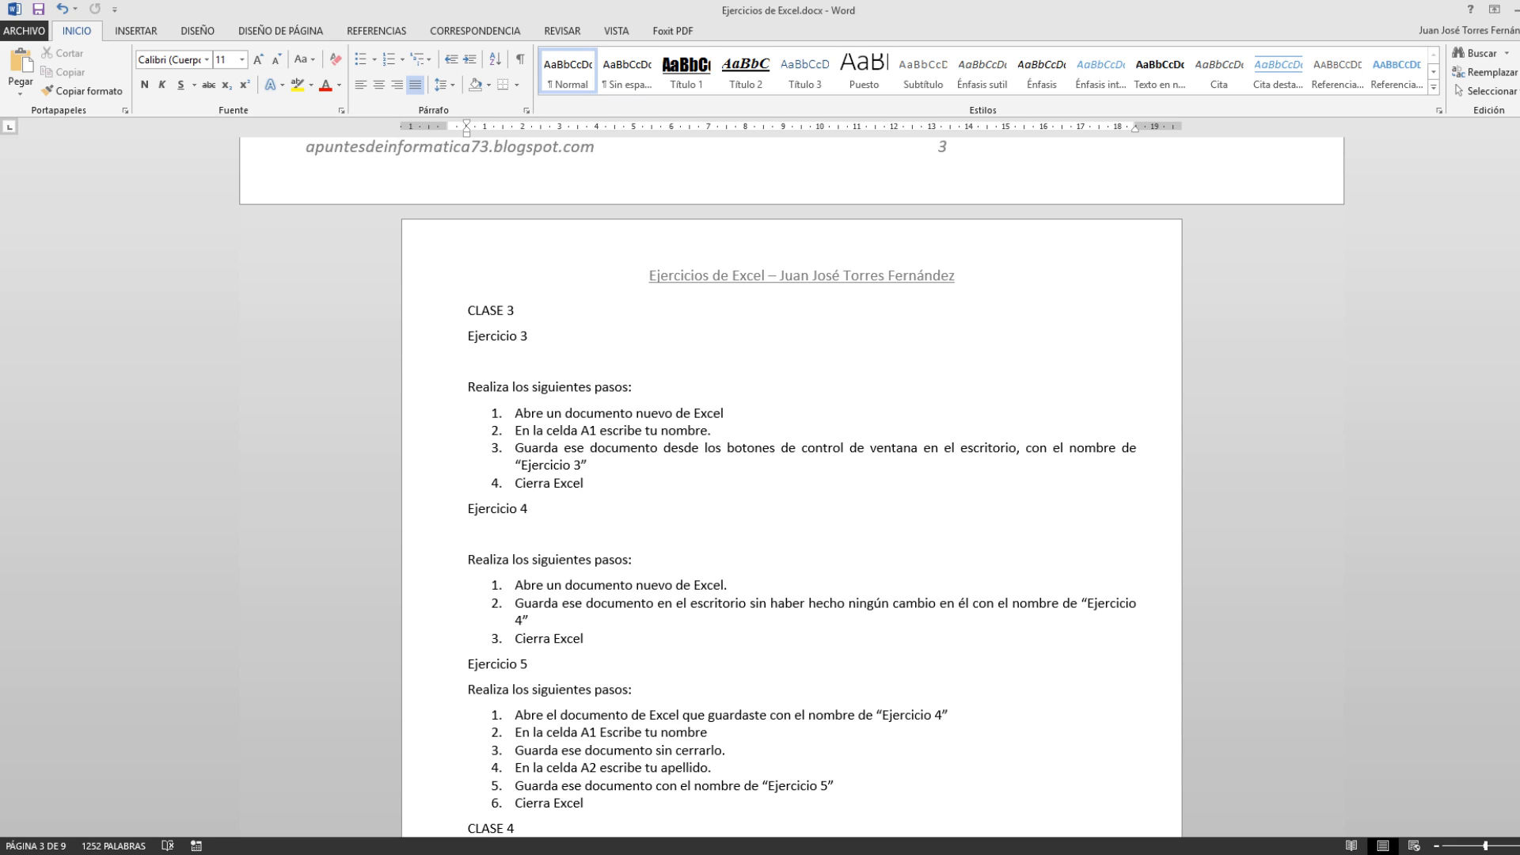
drag(1519, 358, 1519, 224)
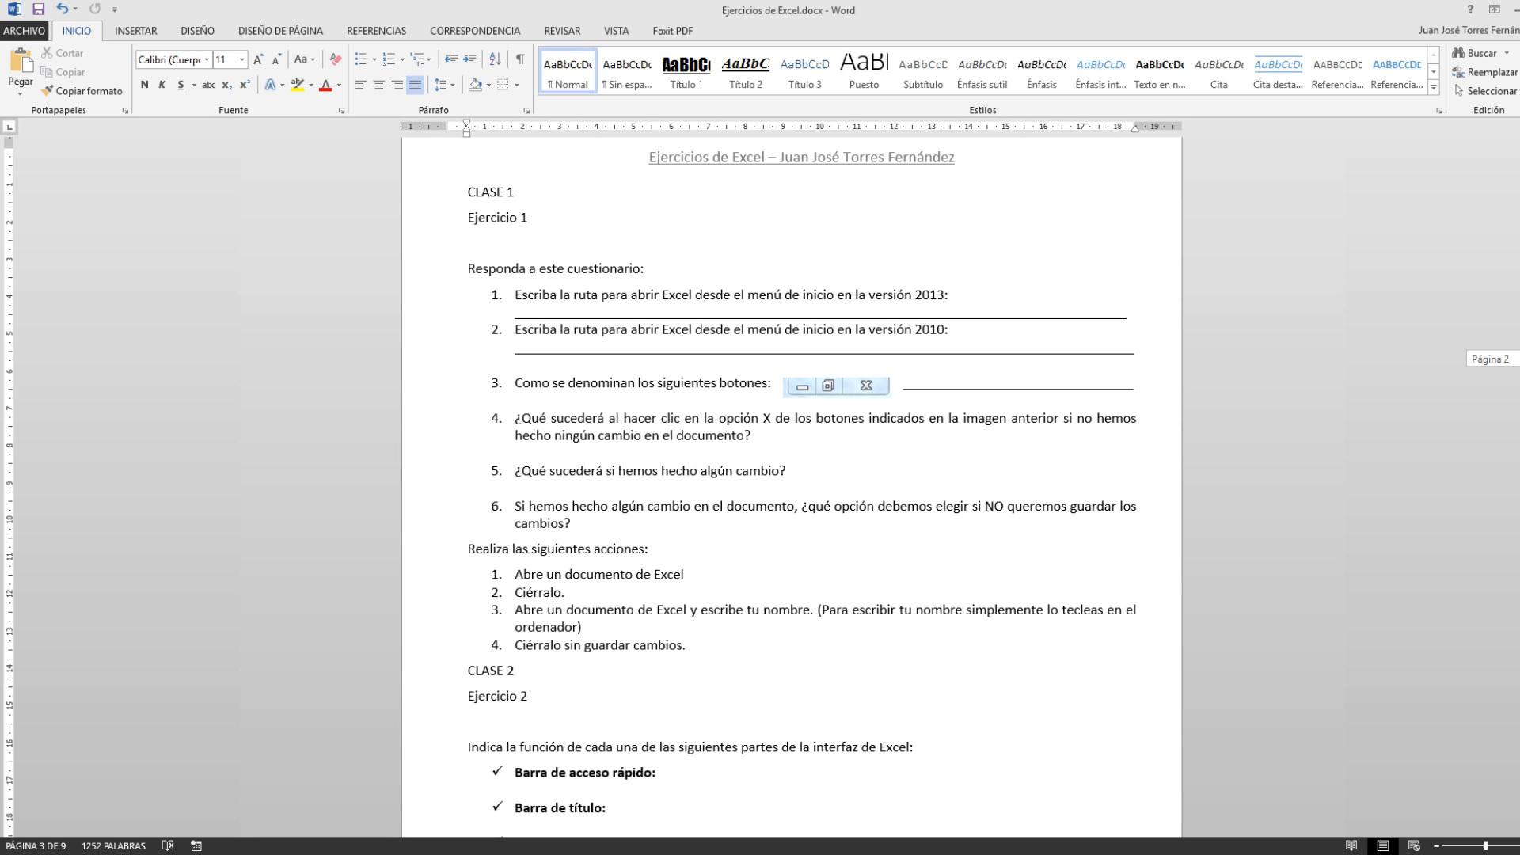
scroll(792, 475, up, 1)
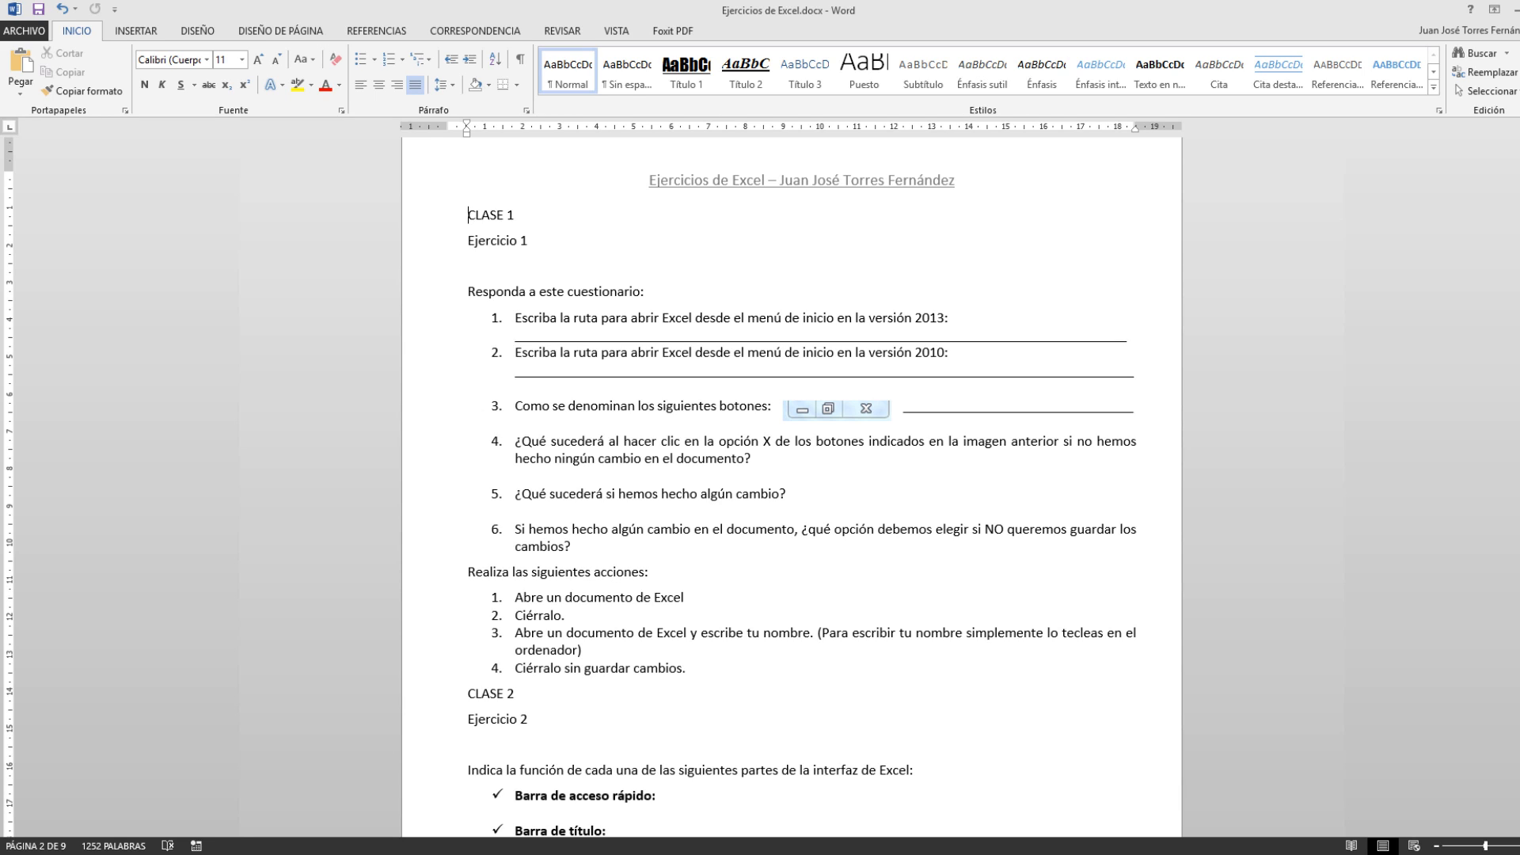
scroll(1161, 264, up, 10)
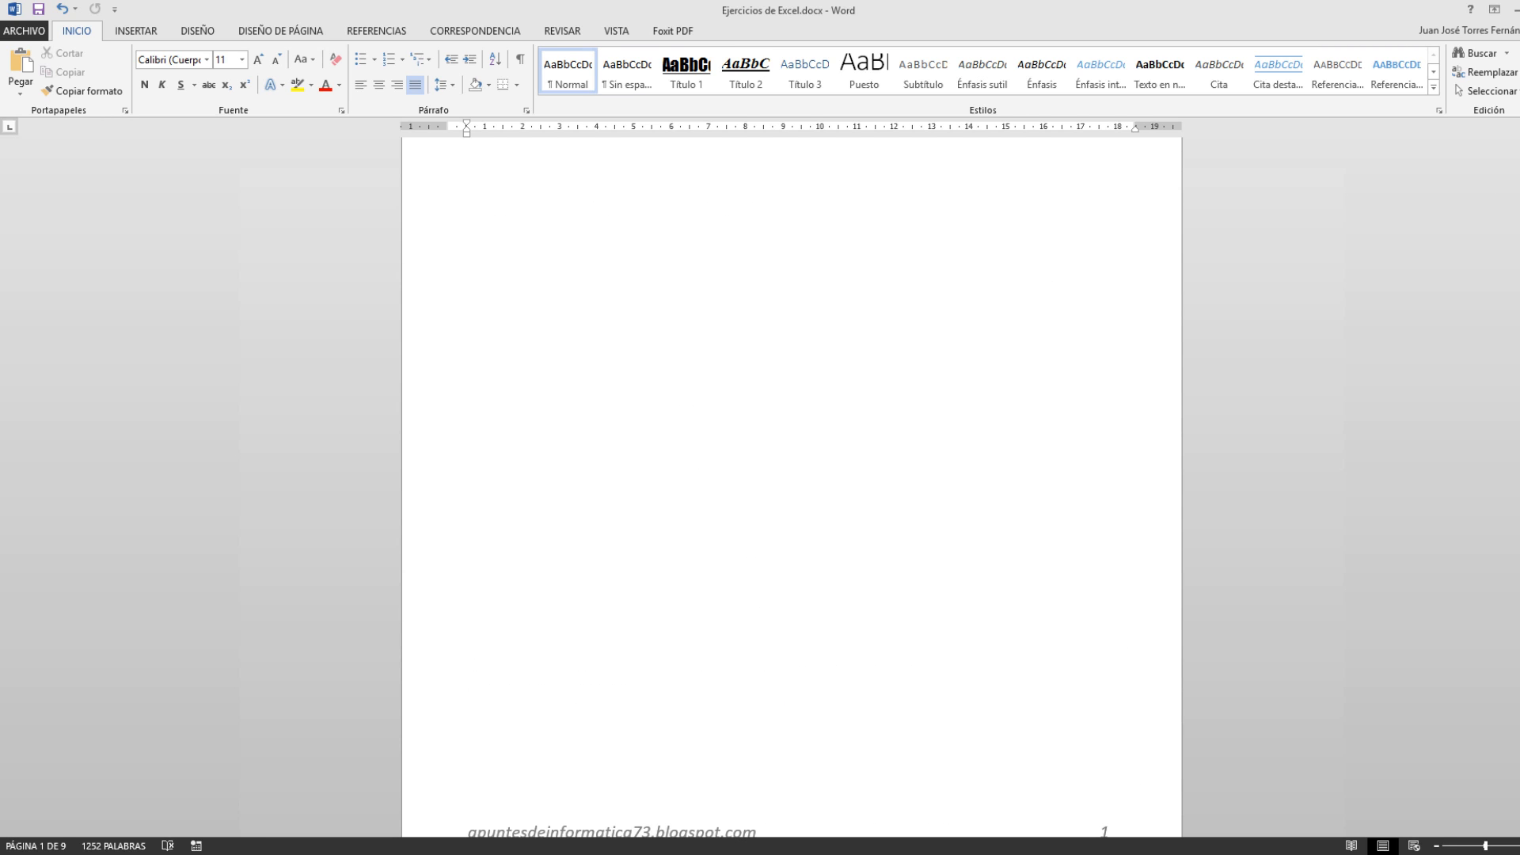
scroll(530, 310, up, 5)
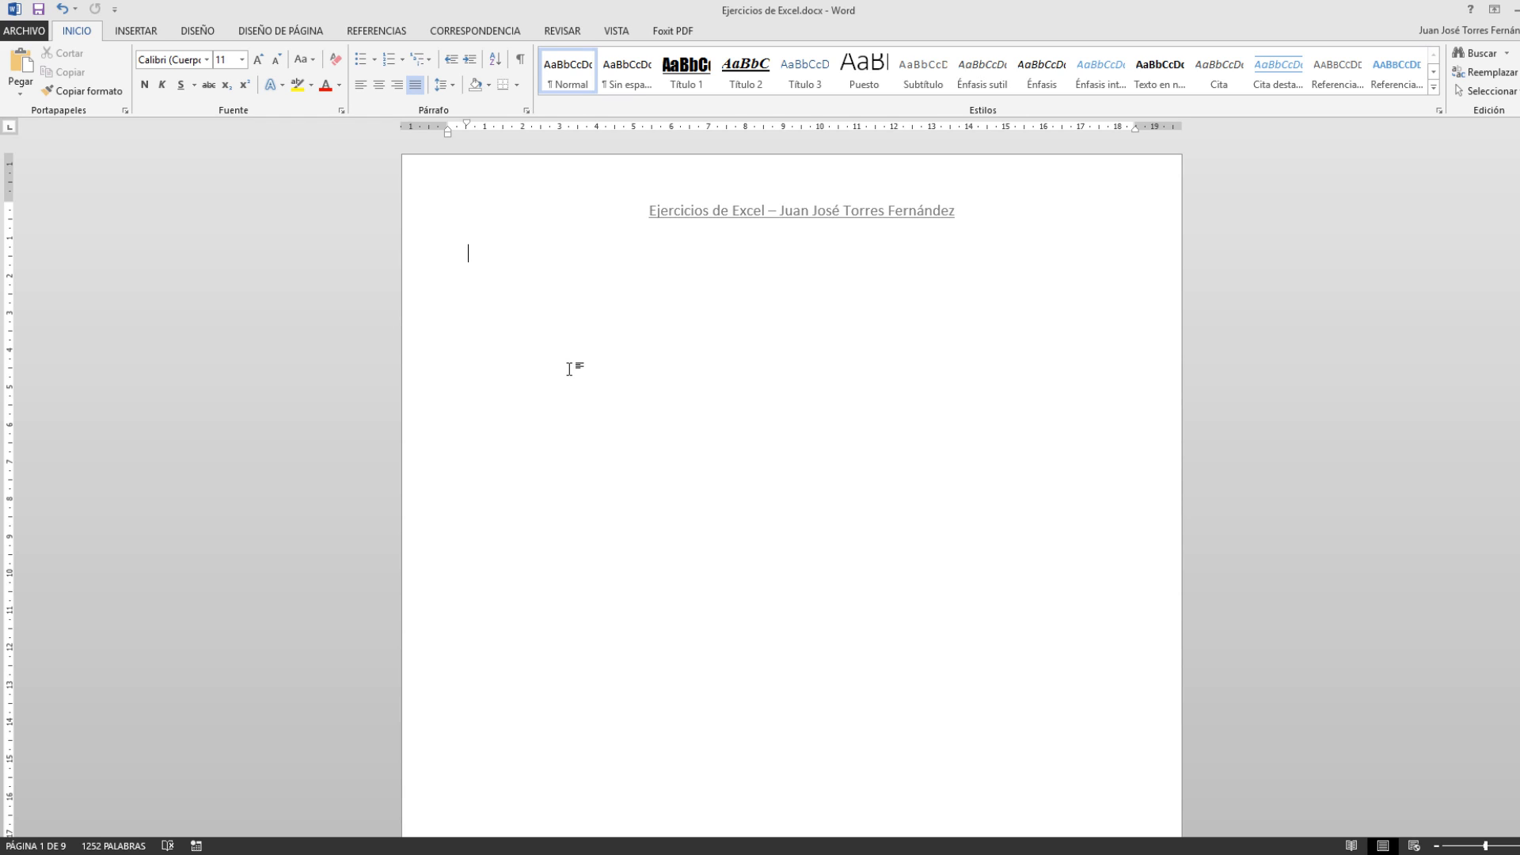
scroll(573, 365, down, 1)
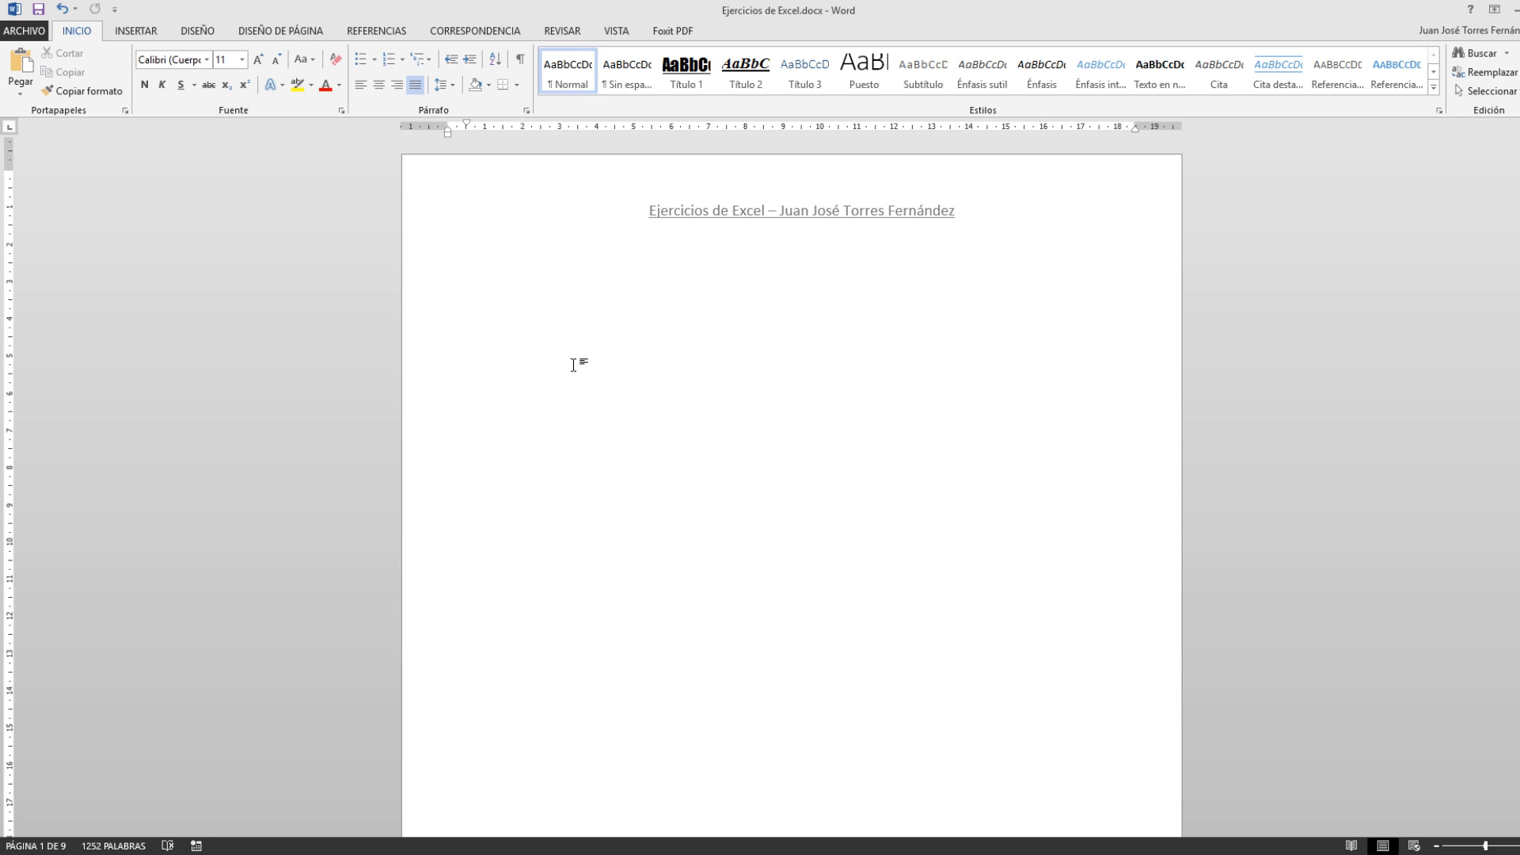
scroll(573, 365, up, 2)
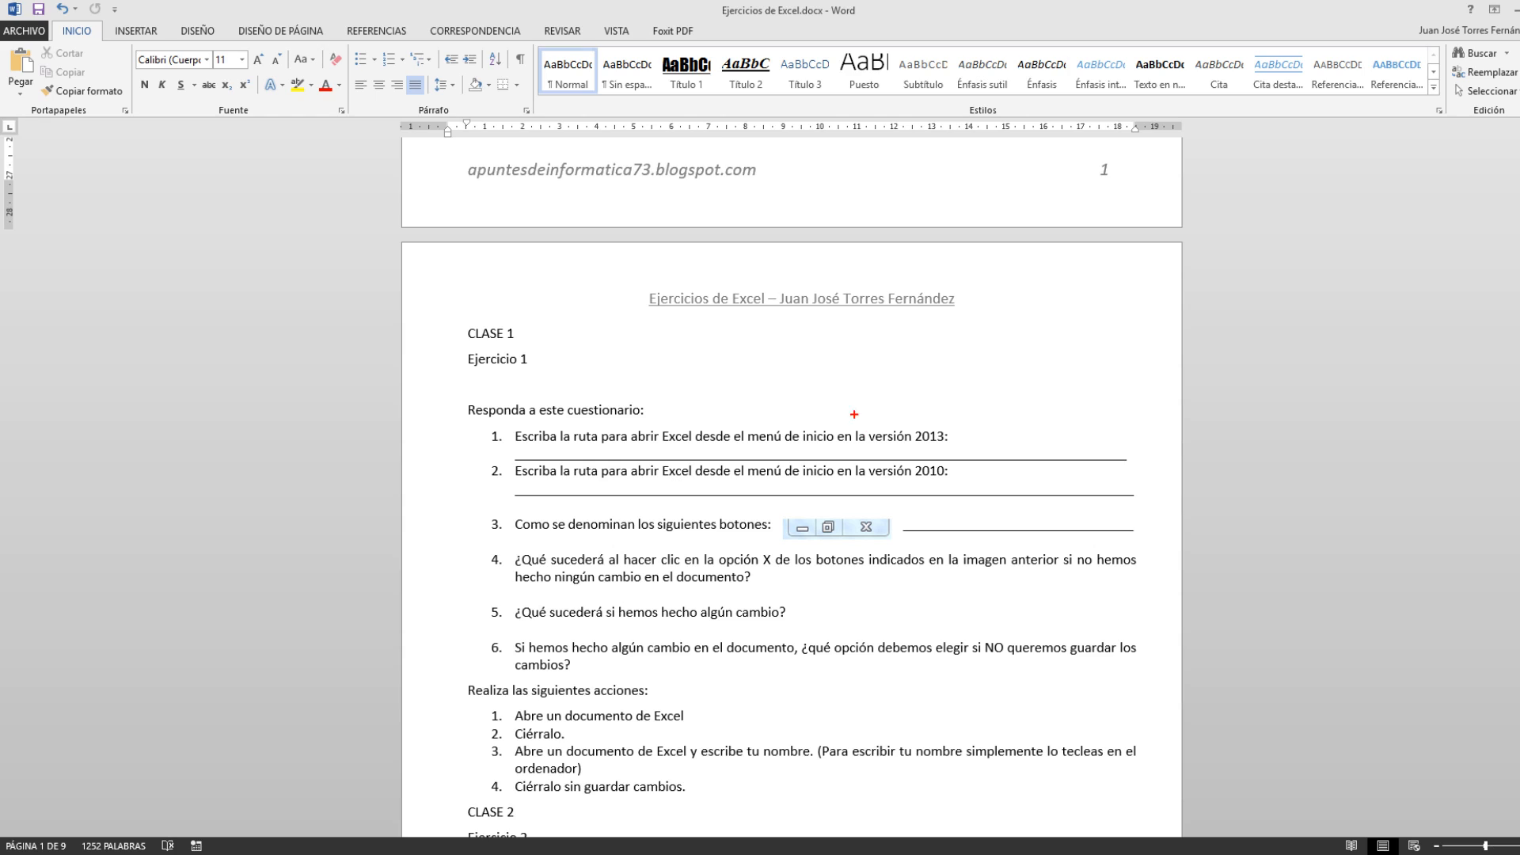
- Examine the CLASE 1 and Ejercicio 1 headings against the questionnaire text below them, and the paragraph styles available for such headings
drag(441, 316, 569, 380)
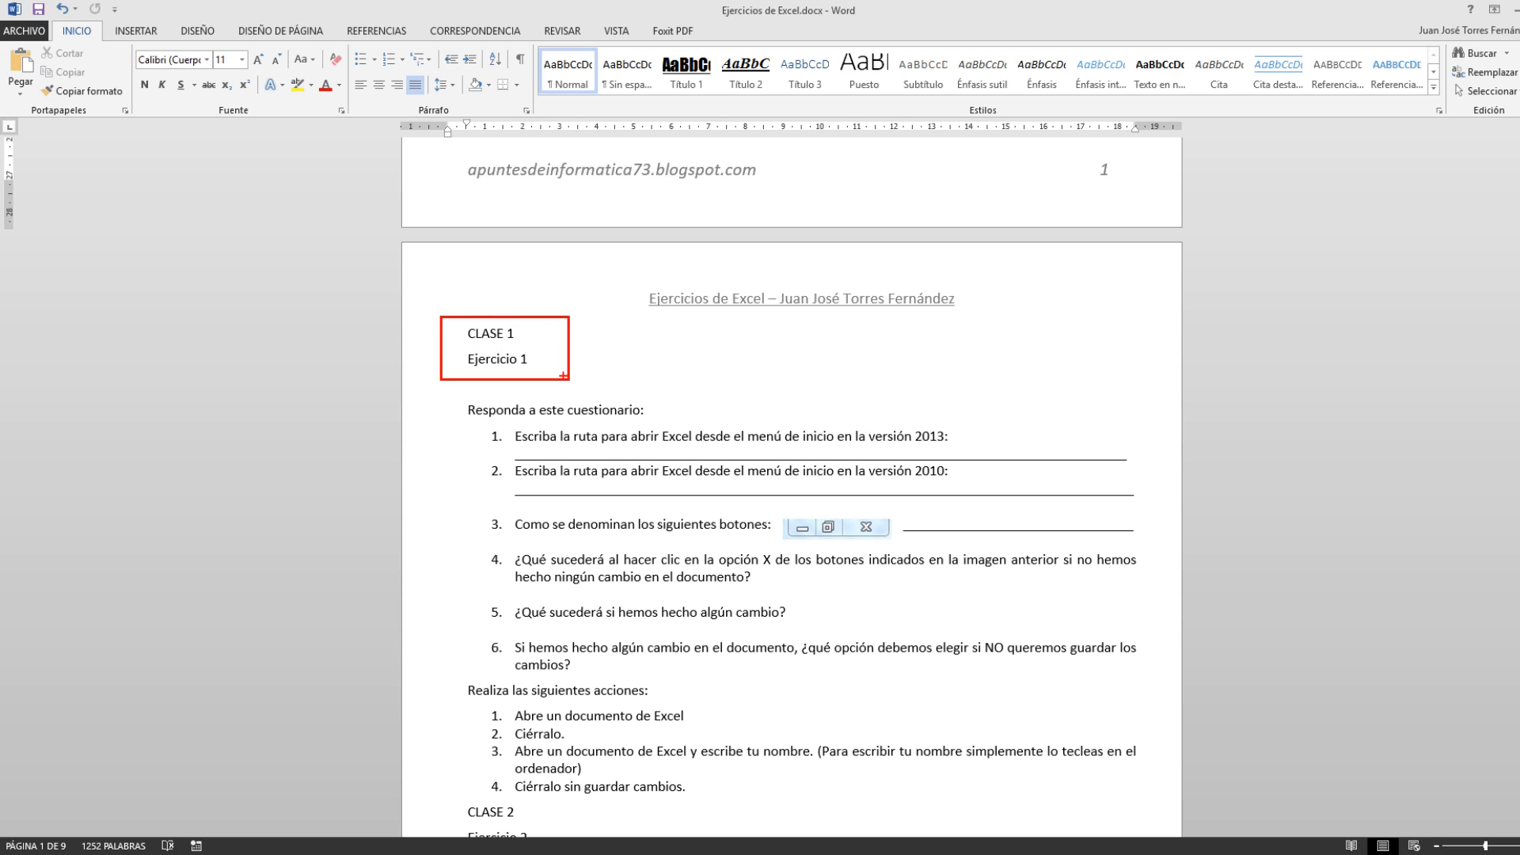
drag(522, 335, 680, 334)
drag(535, 361, 724, 361)
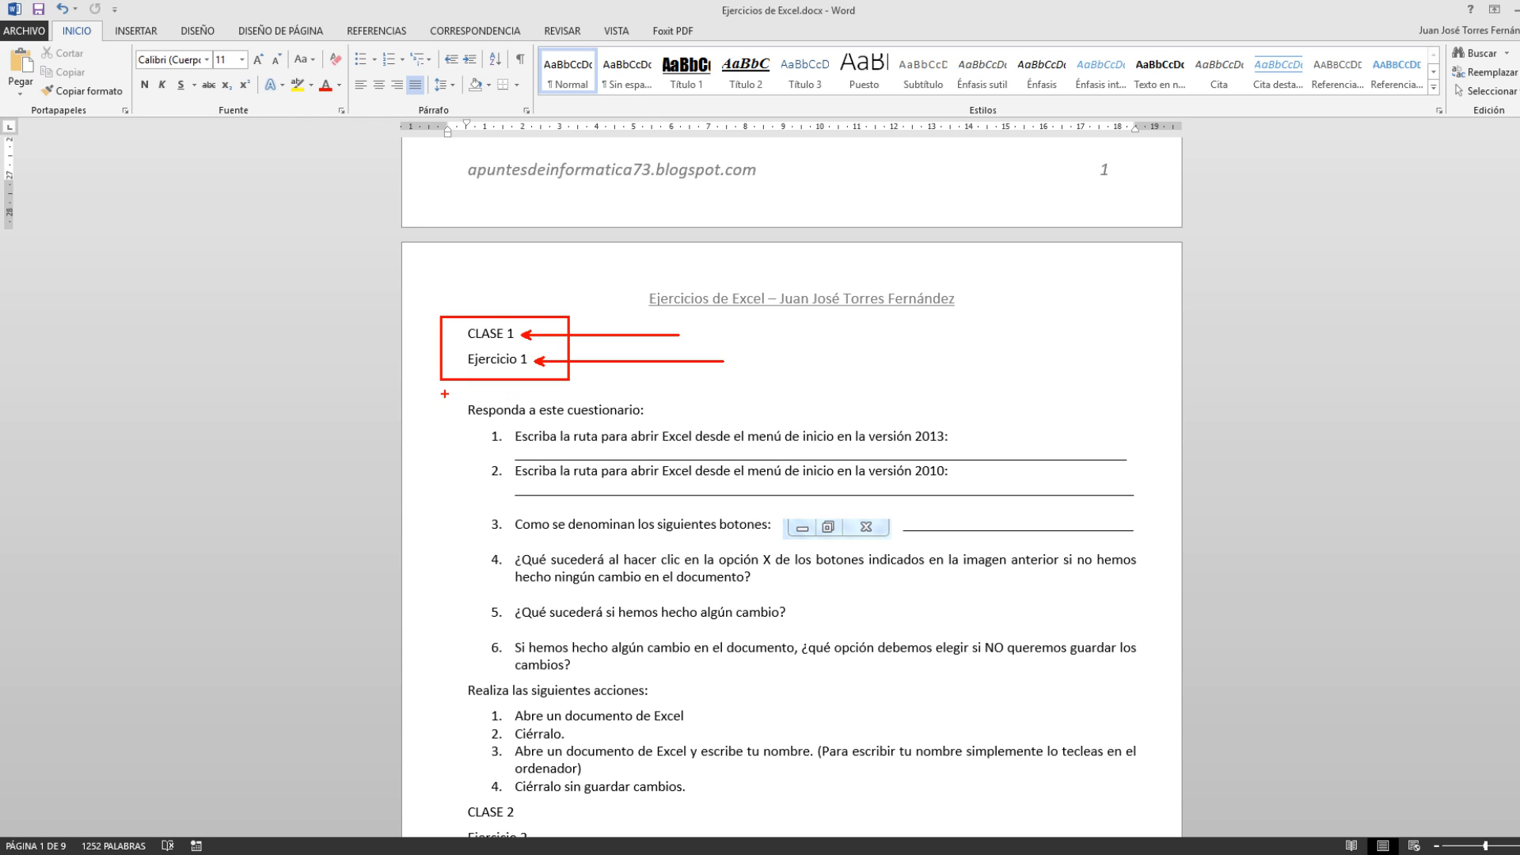
drag(445, 394, 1108, 792)
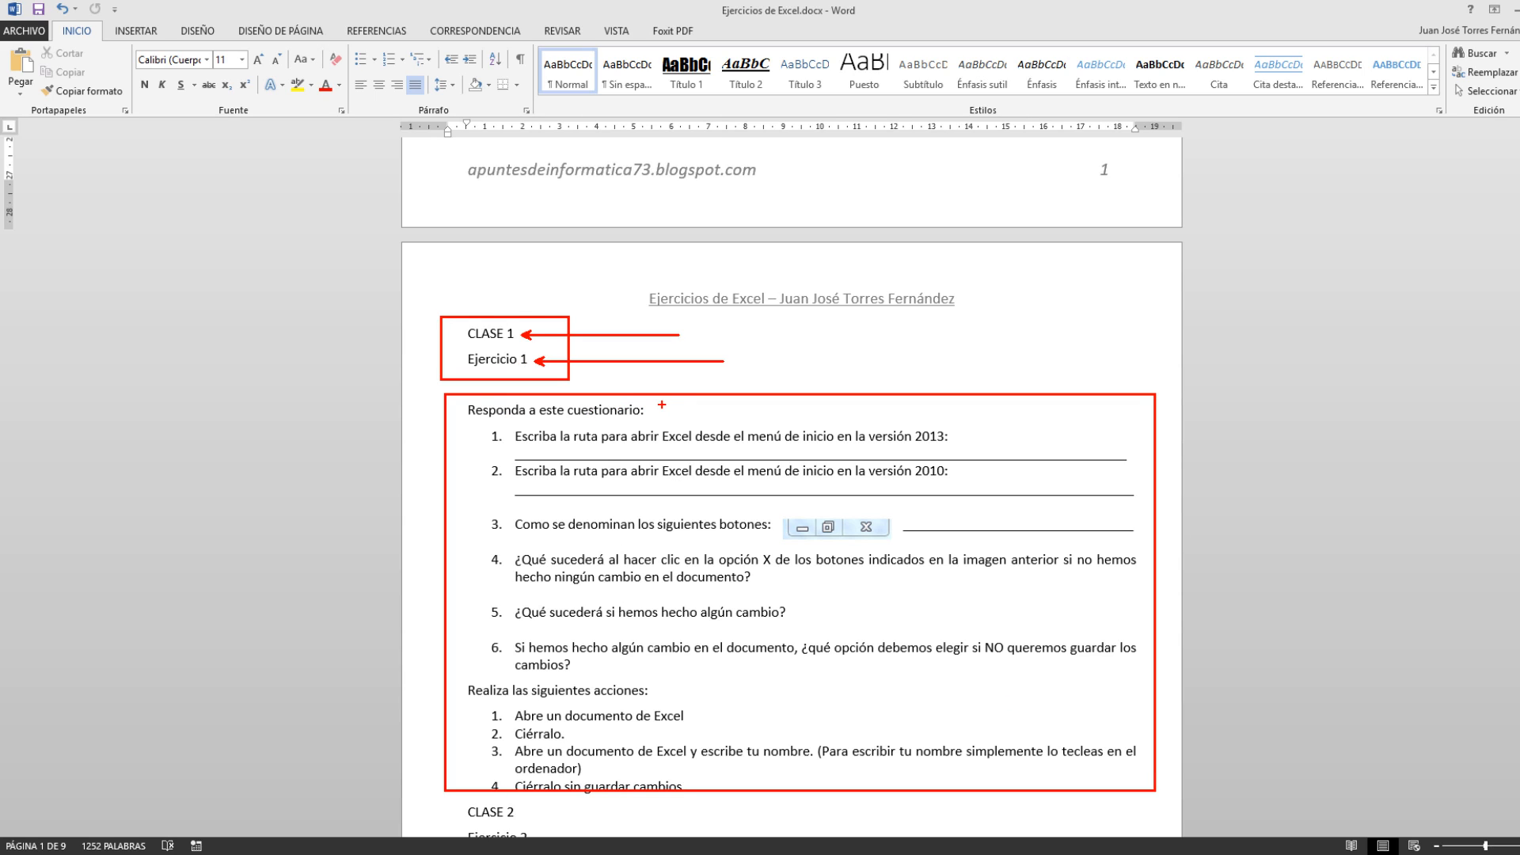
mouse_move(474, 402)
mouse_down()
mouse_move(777, 660)
mouse_move(1193, 778)
mouse_up()
mouse_move(1138, 406)
mouse_down()
mouse_move(627, 660)
mouse_move(472, 784)
mouse_up()
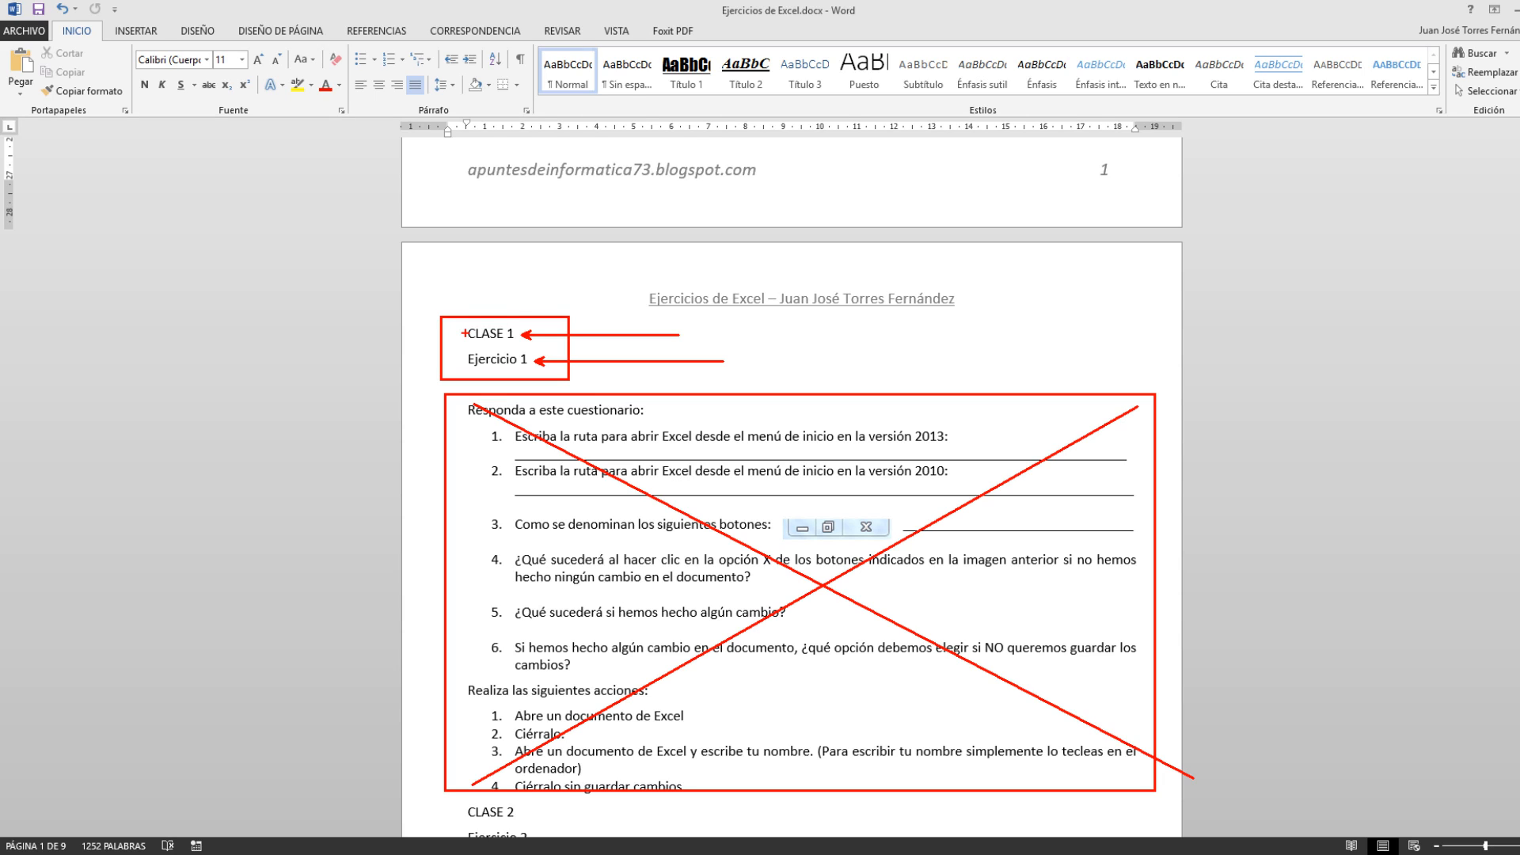
drag(465, 334, 413, 266)
drag(463, 356, 386, 275)
key(Escape)
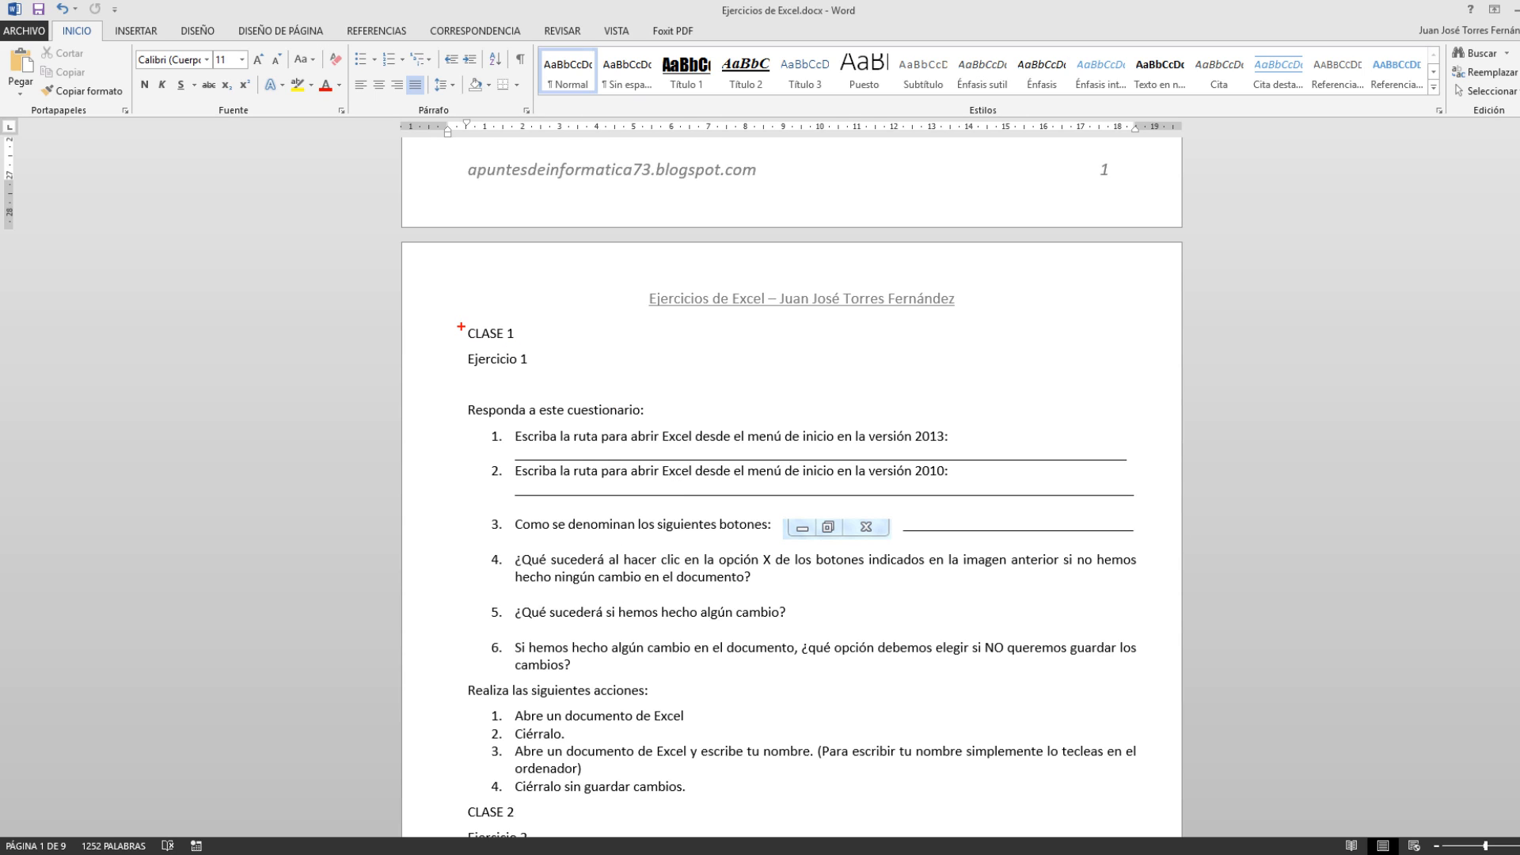
drag(461, 322, 549, 370)
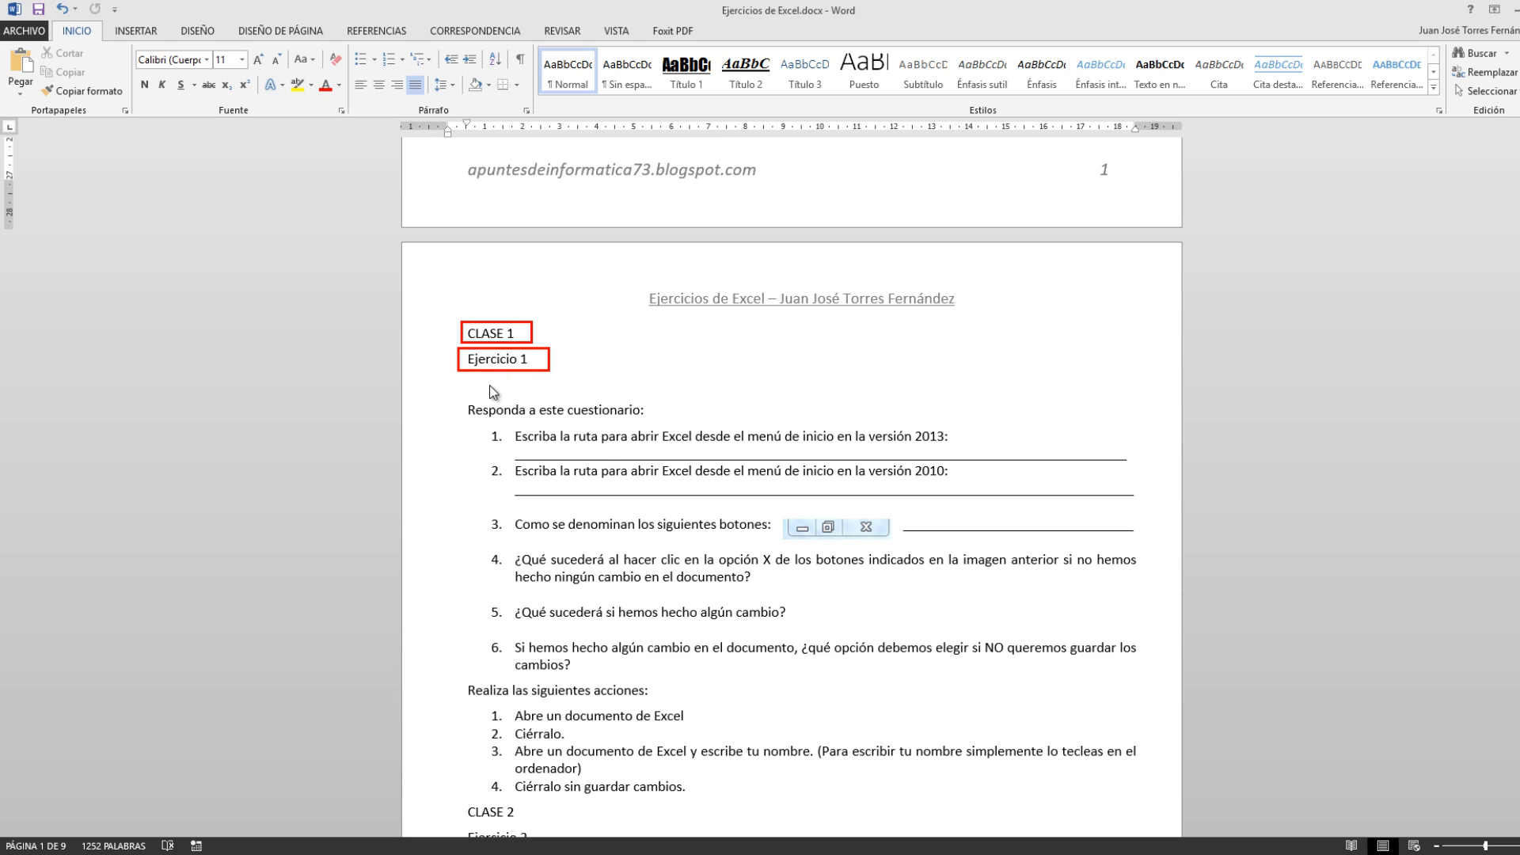
key(Escape)
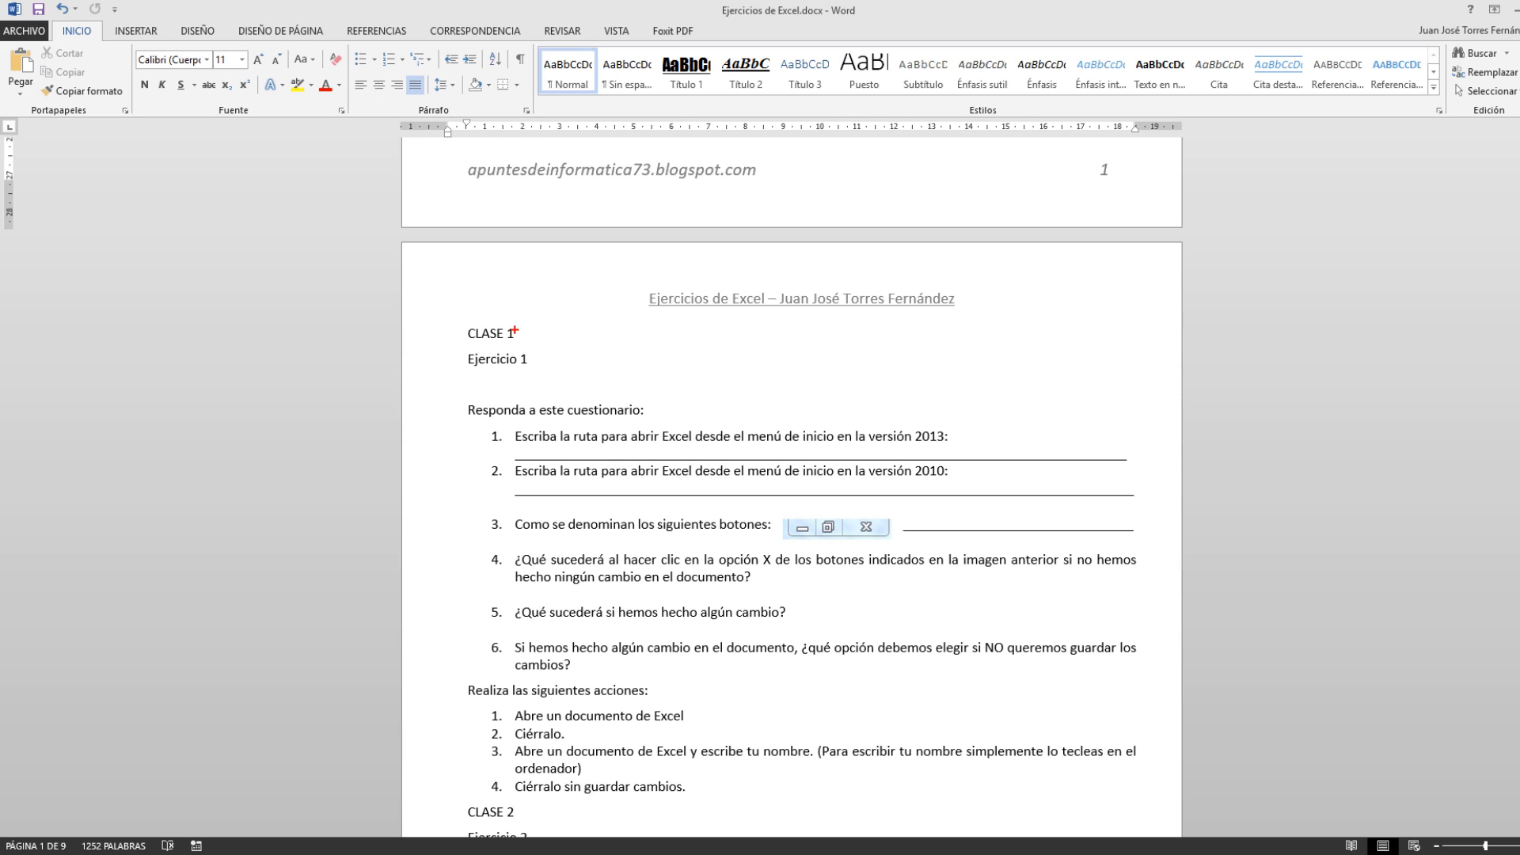
drag(518, 331, 630, 287)
drag(536, 358, 641, 316)
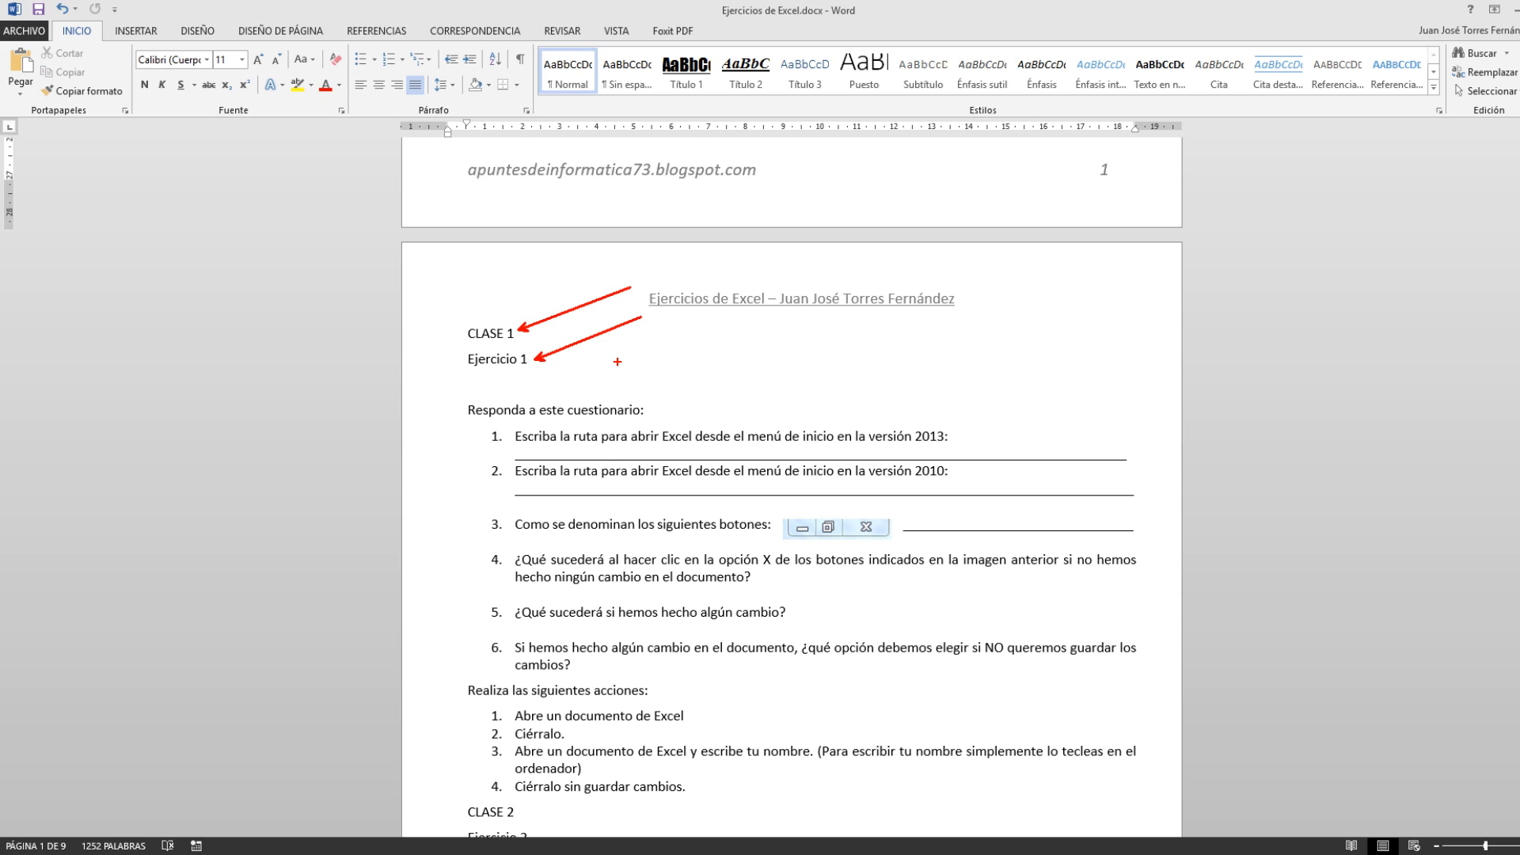
key(Escape)
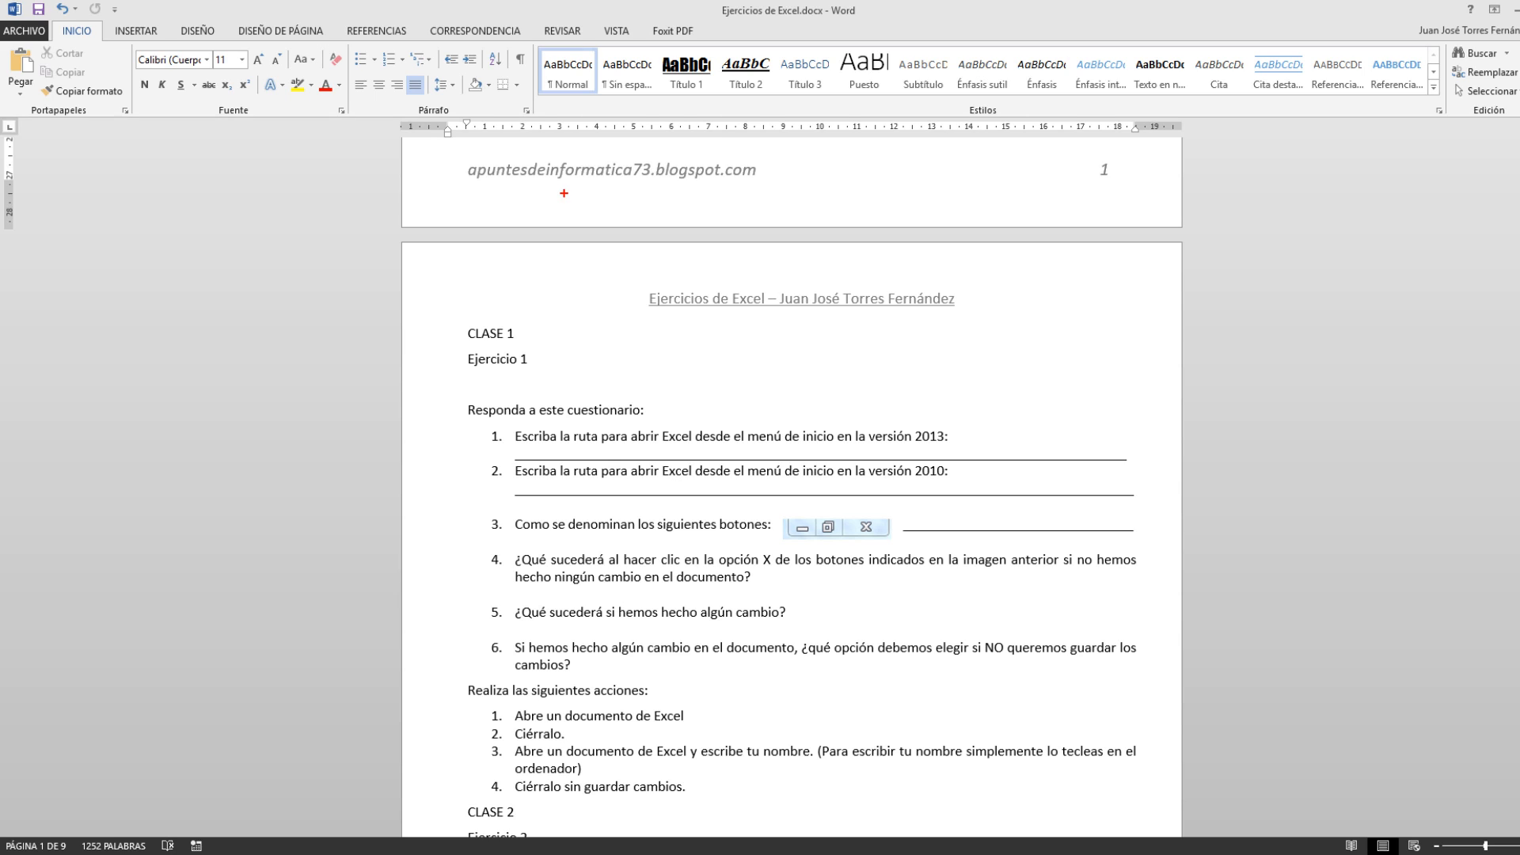
mouse_move(529, 38)
mouse_down()
mouse_move(804, 126)
mouse_move(1449, 125)
mouse_up()
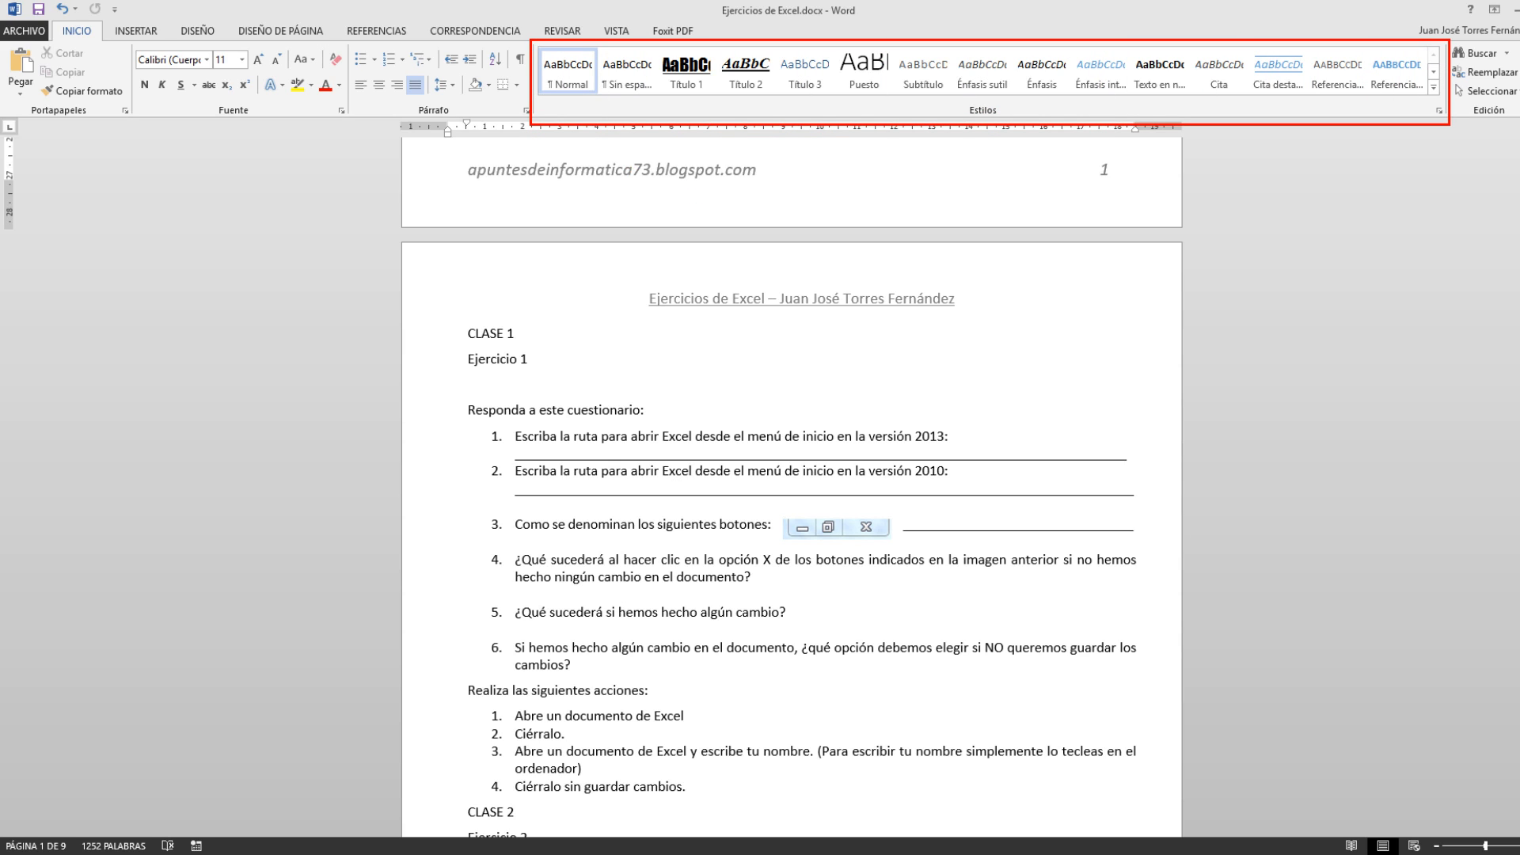
drag(458, 330, 413, 290)
drag(535, 359, 727, 359)
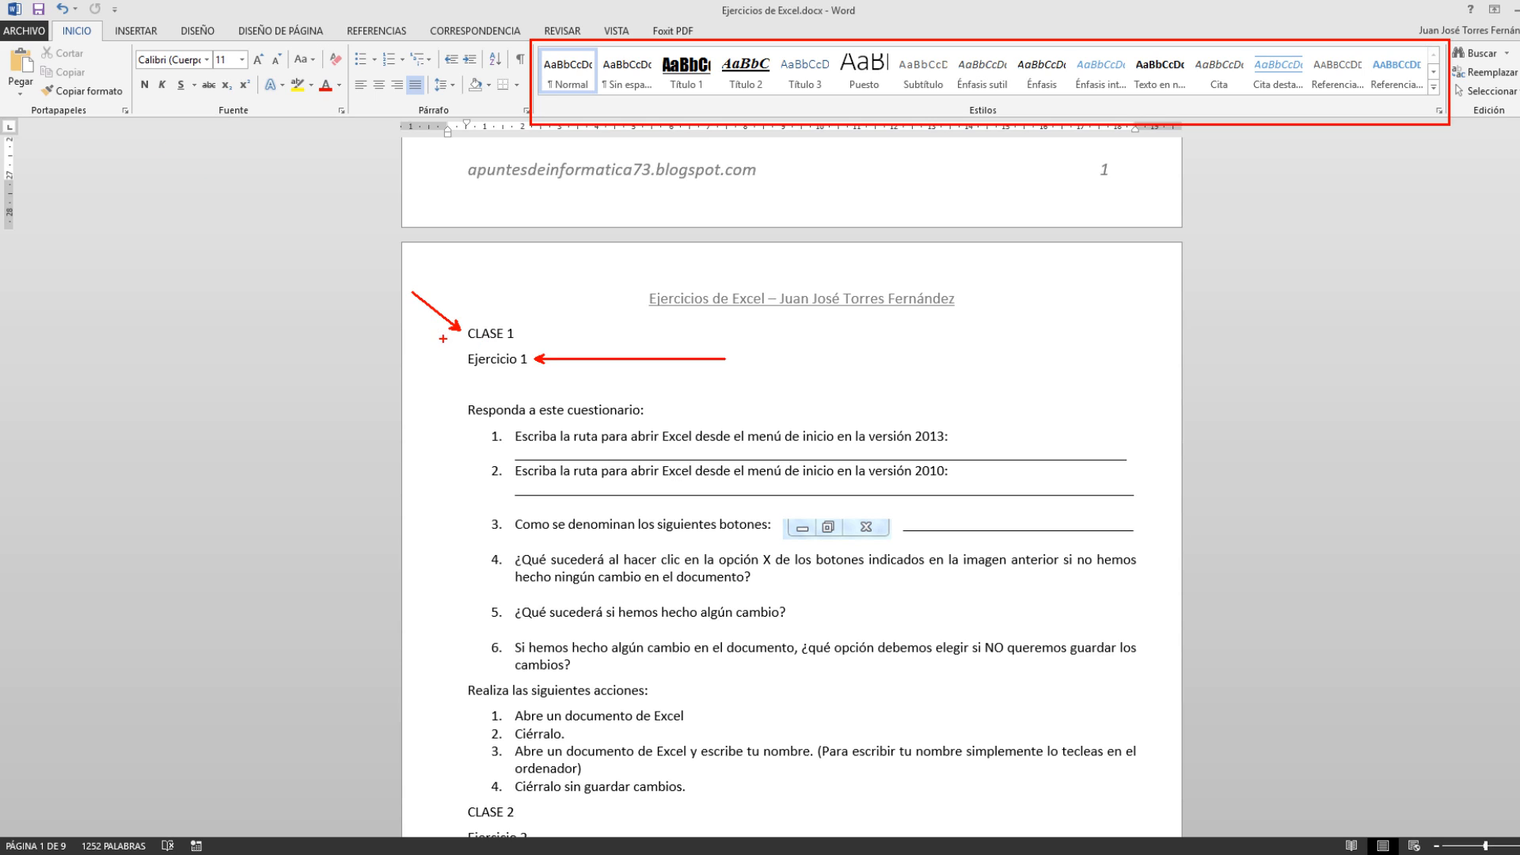
key(Escape)
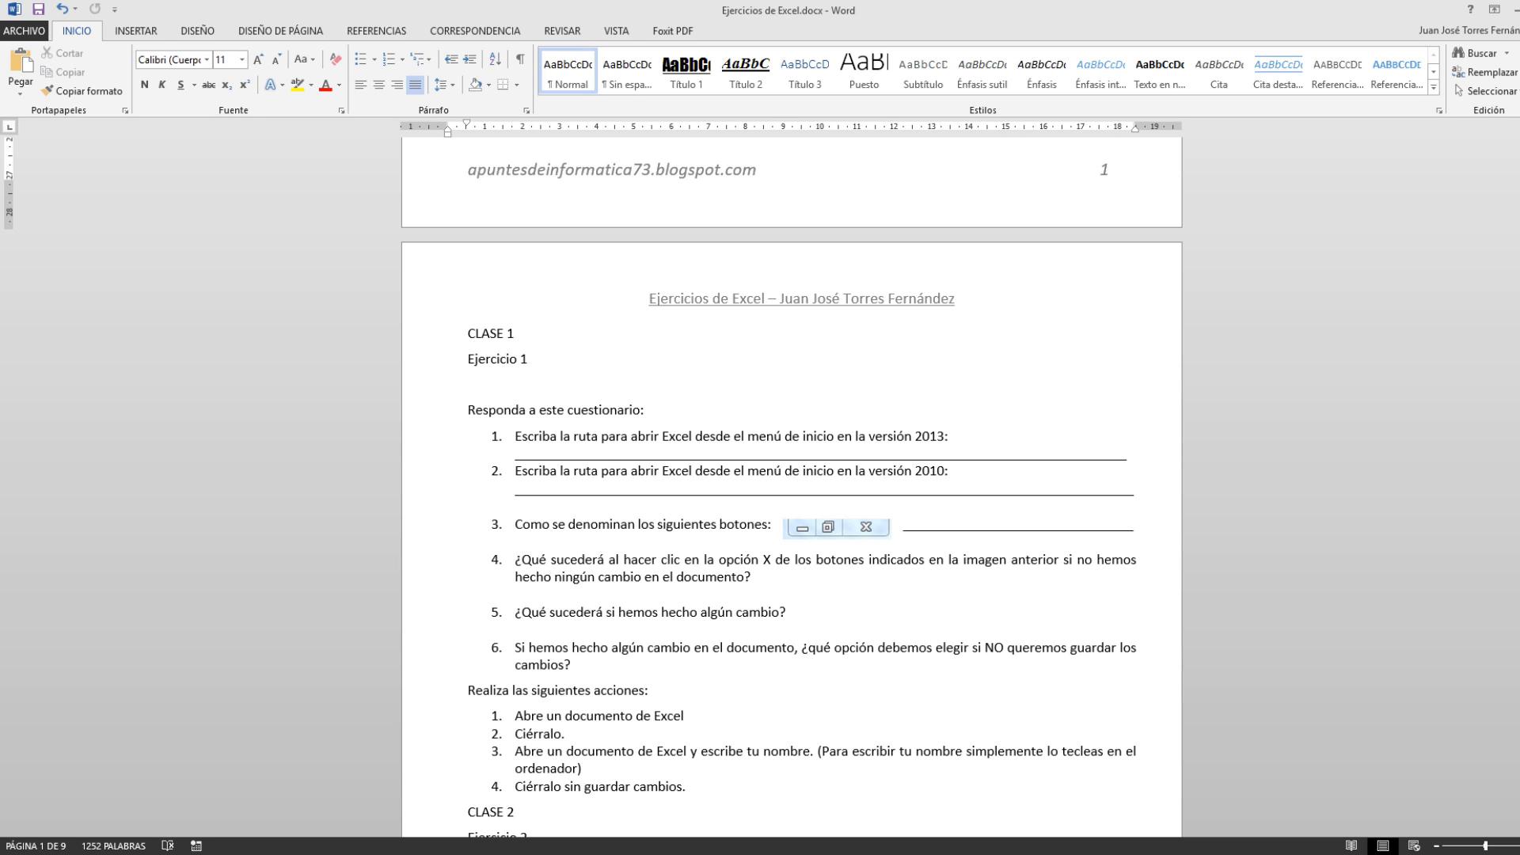
- Insert a blank page directly before the CLASE 1 heading and check it between the first page and the exercises
drag(1519, 220, 1519, 149)
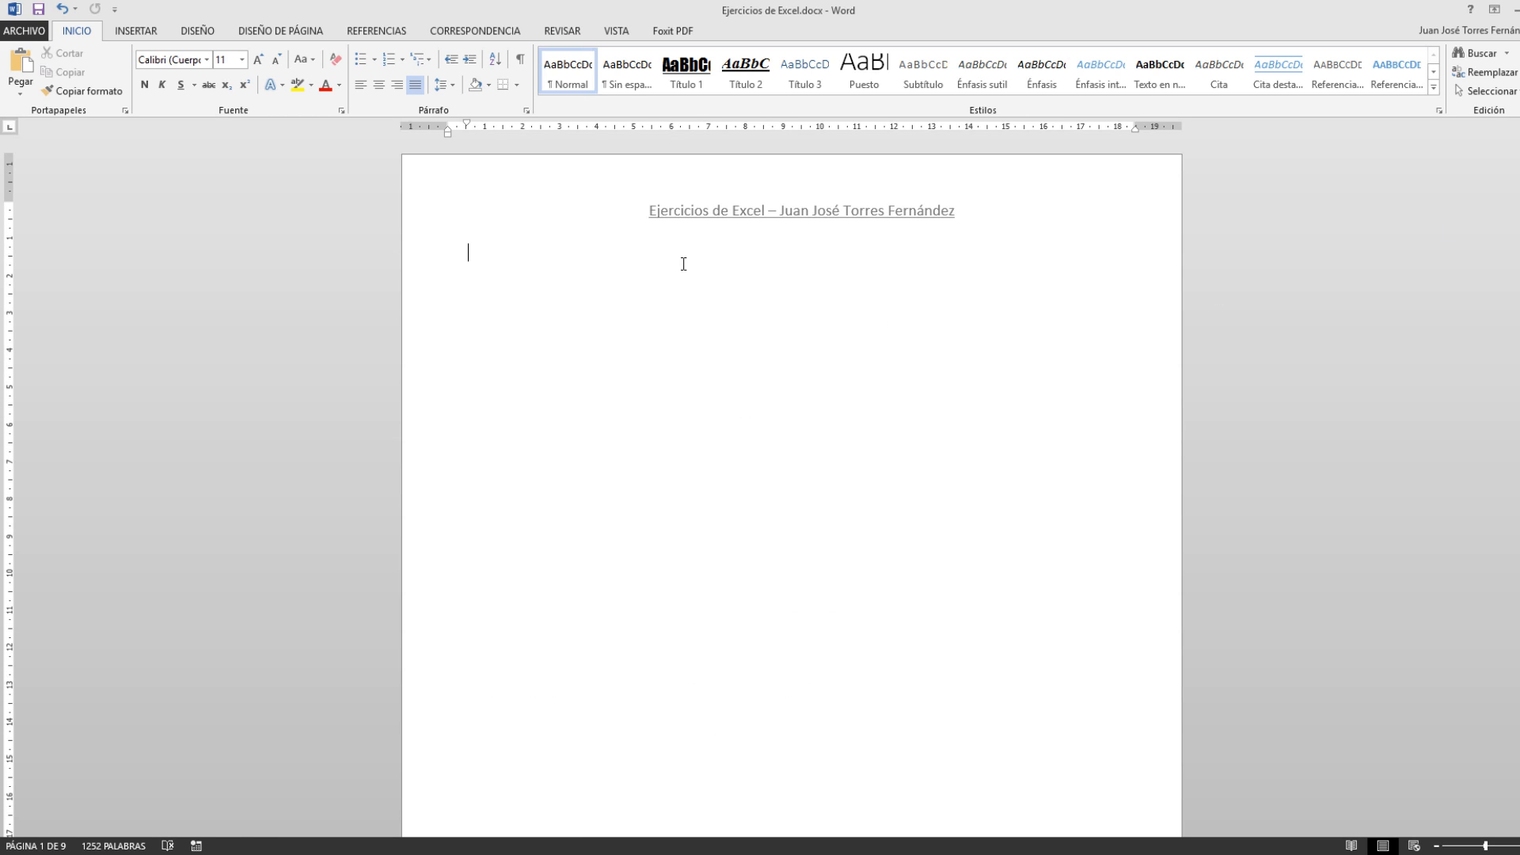
scroll(620, 448, down, 7)
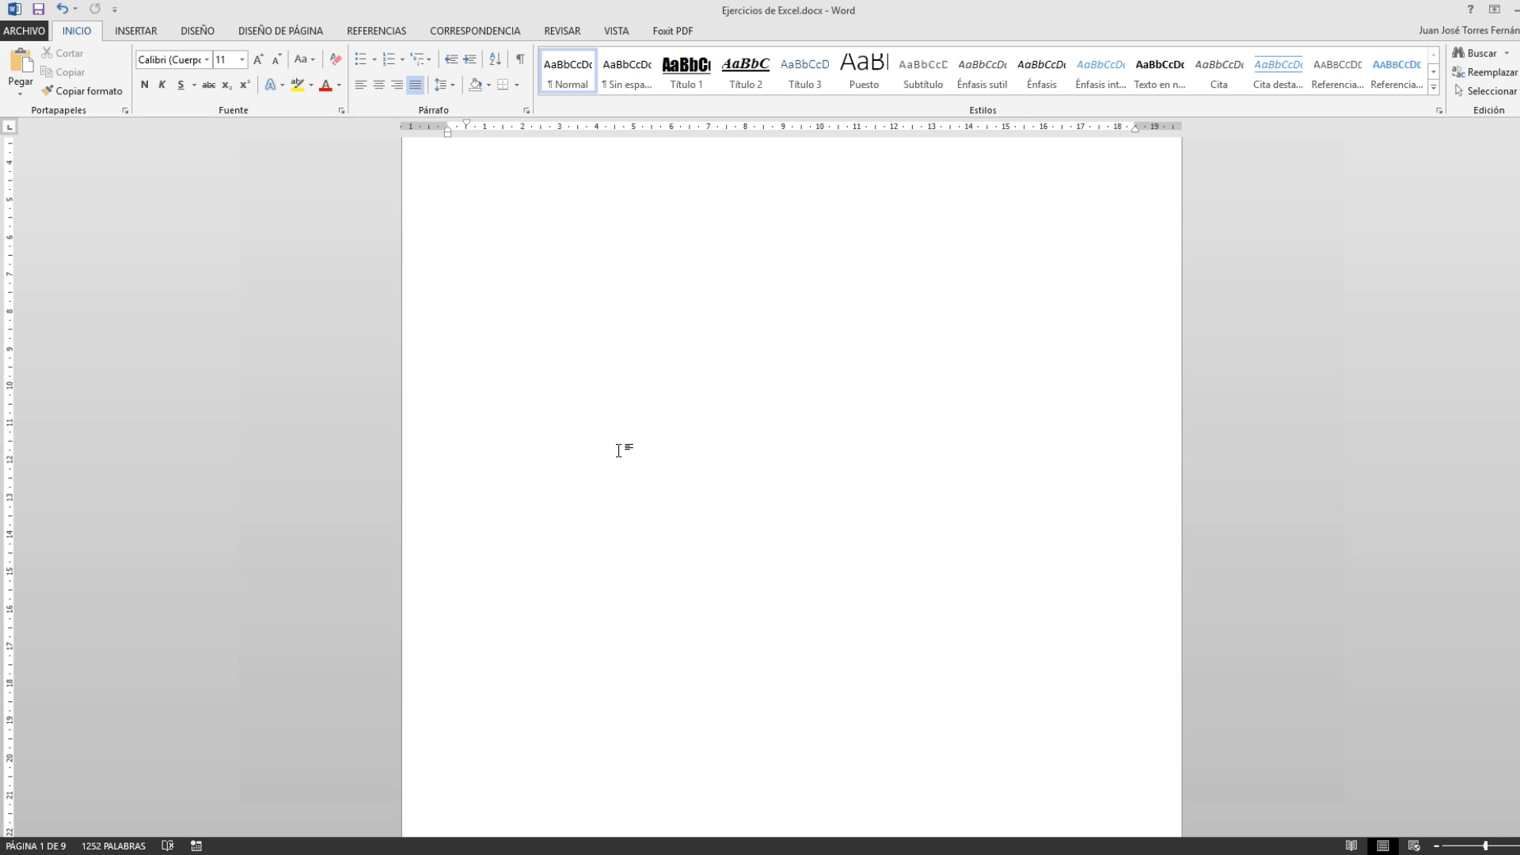
scroll(588, 525, down, 6)
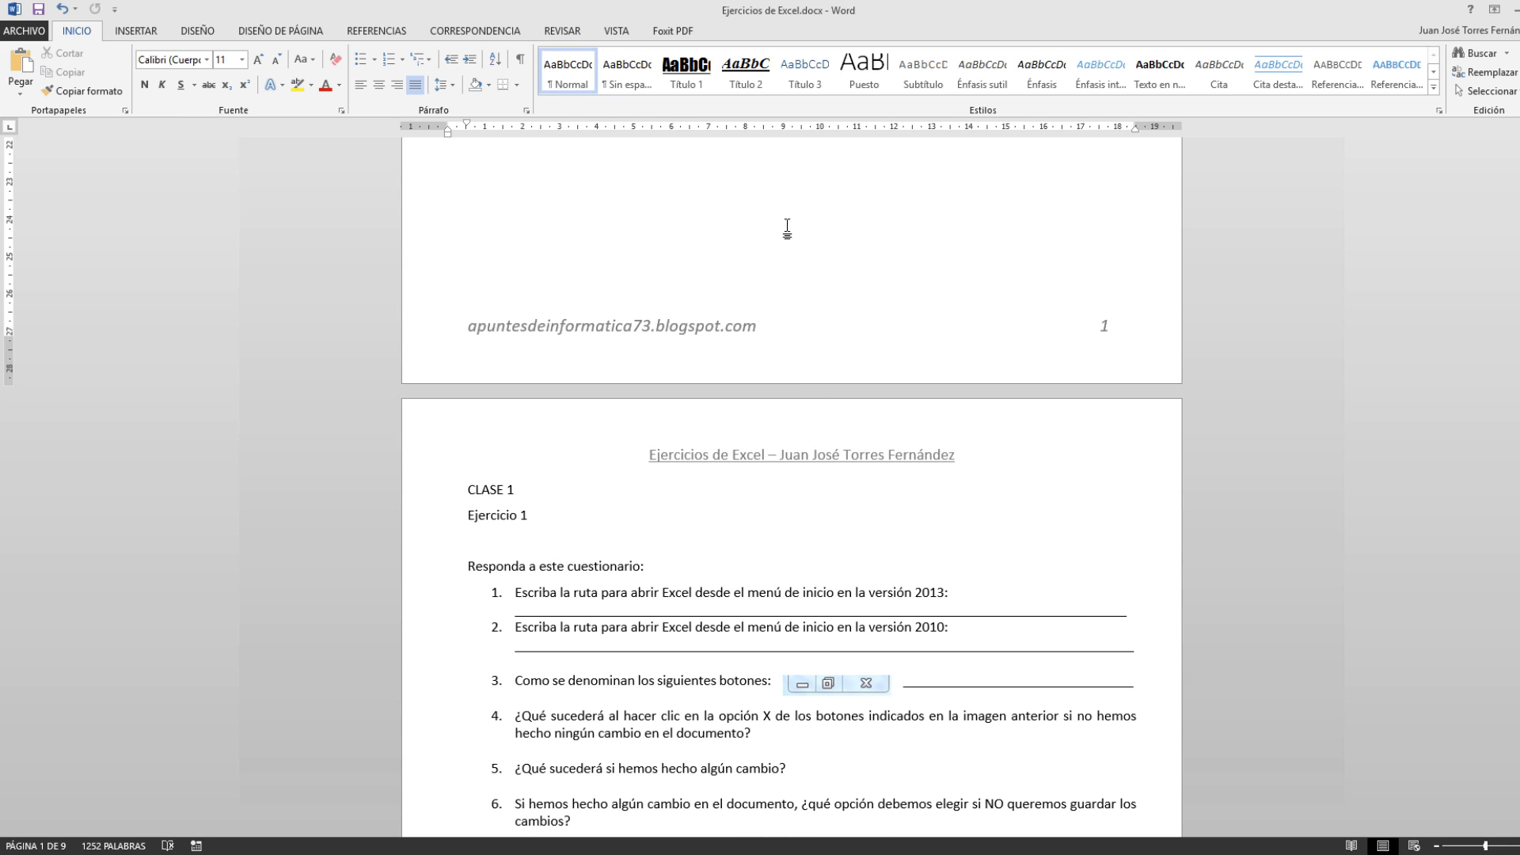
click(480, 496)
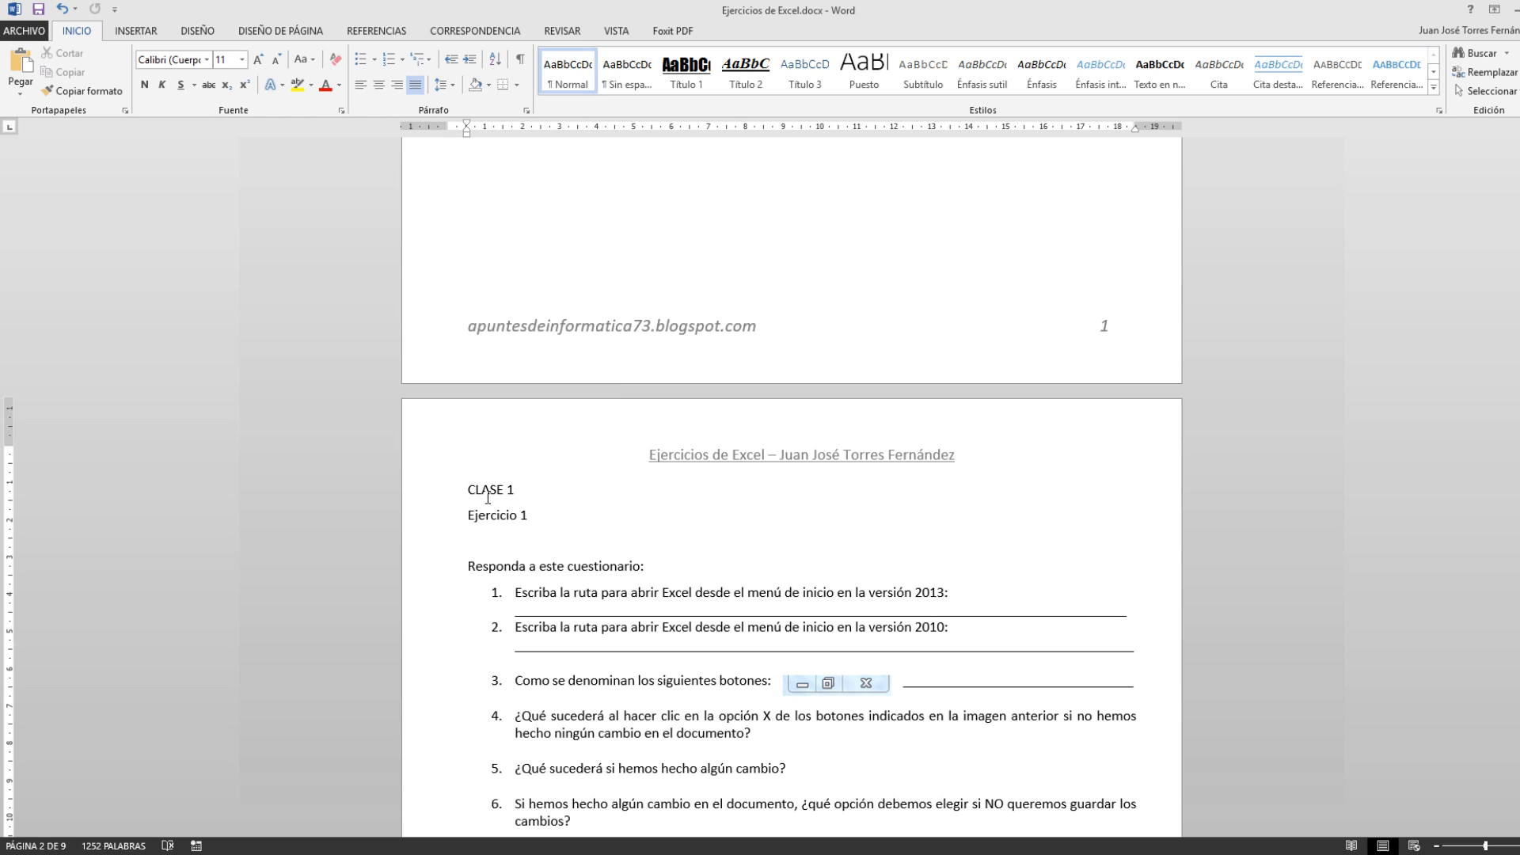
click(141, 36)
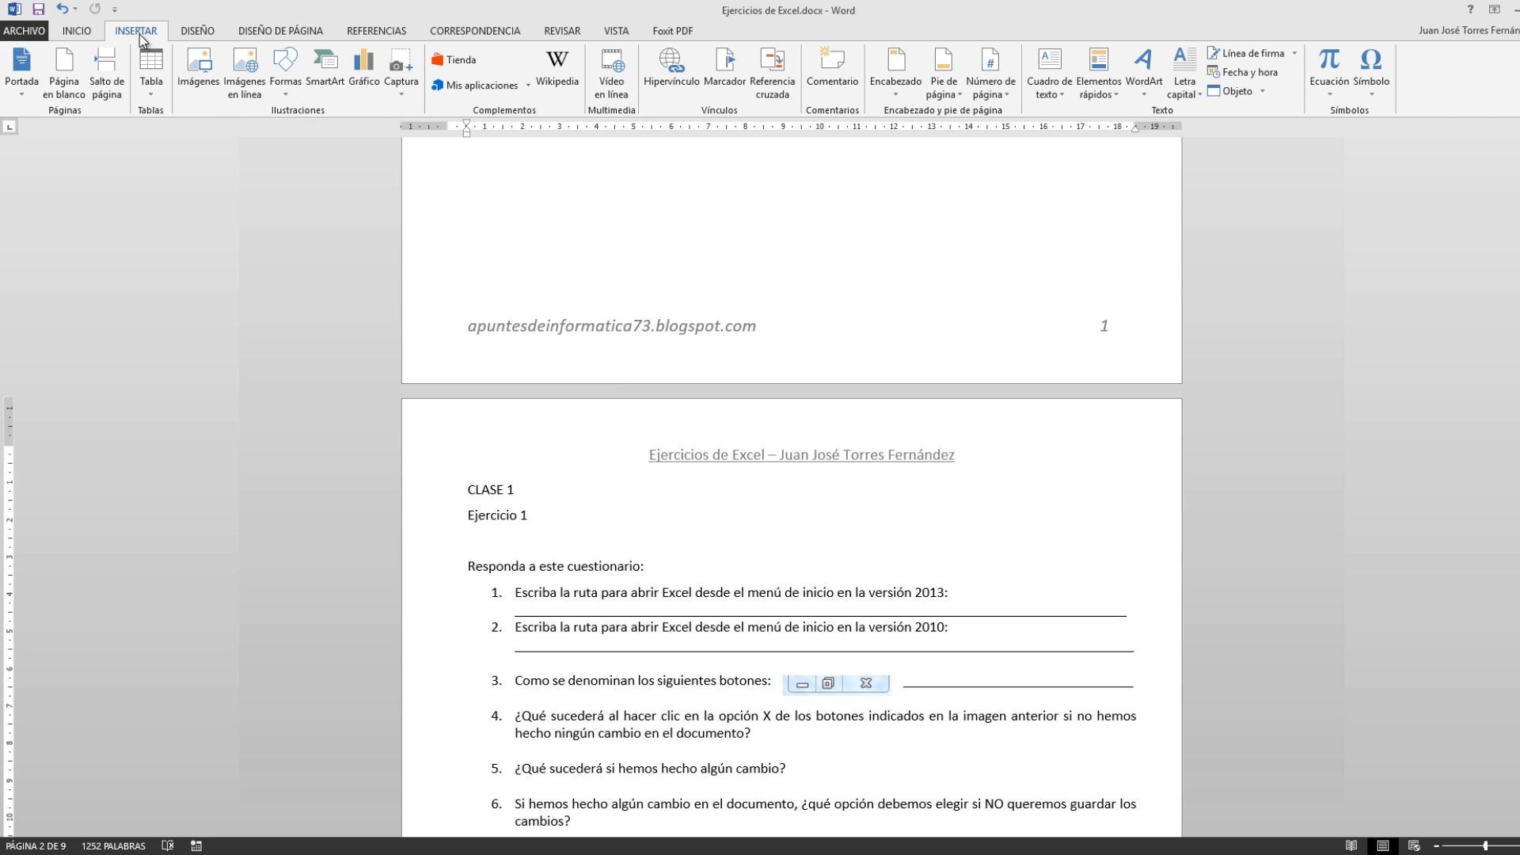
click(63, 73)
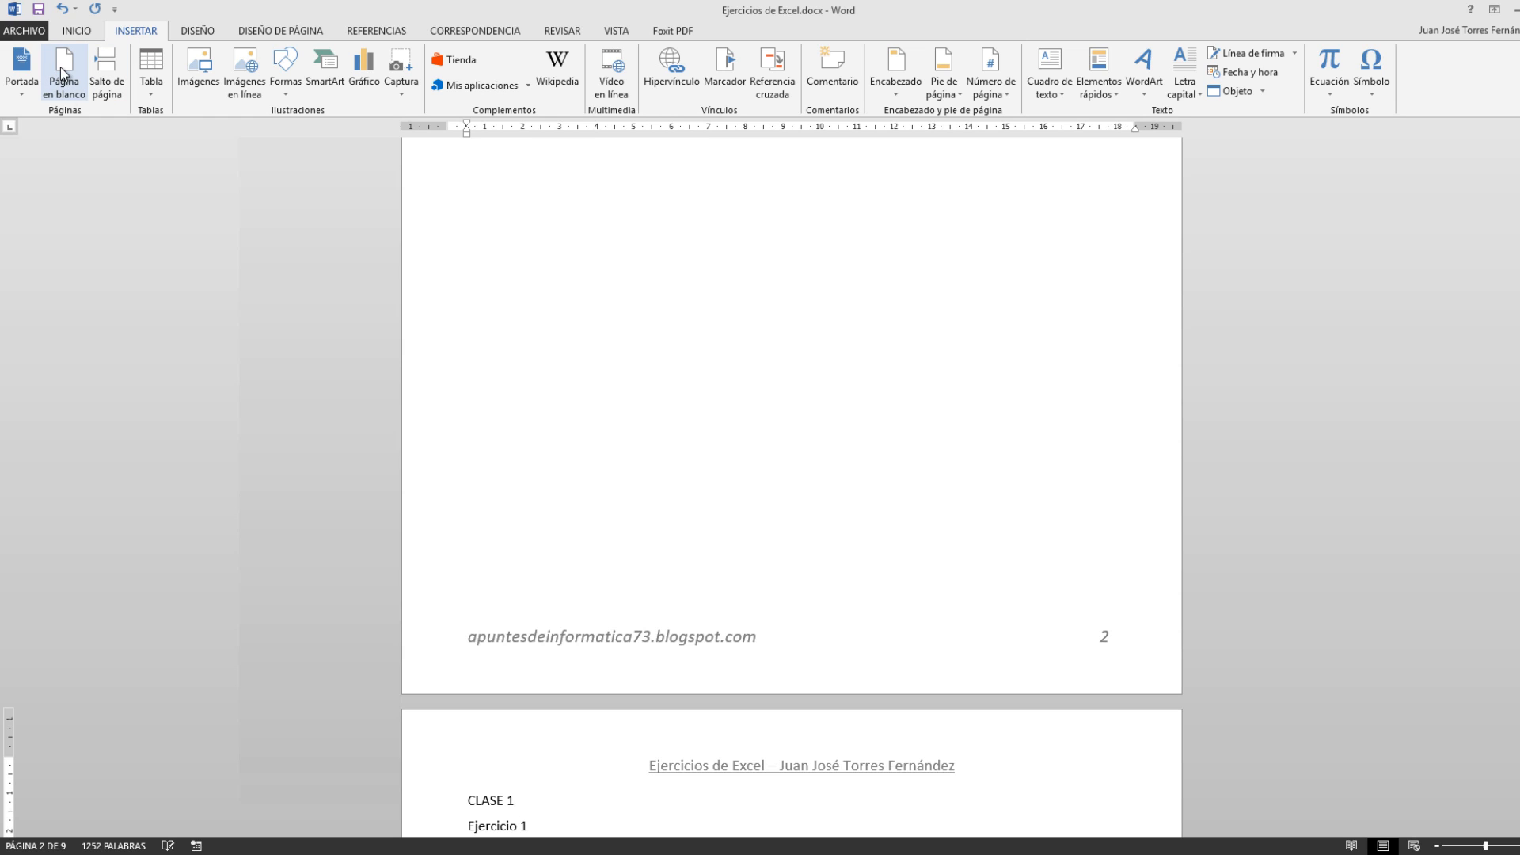
click(62, 72)
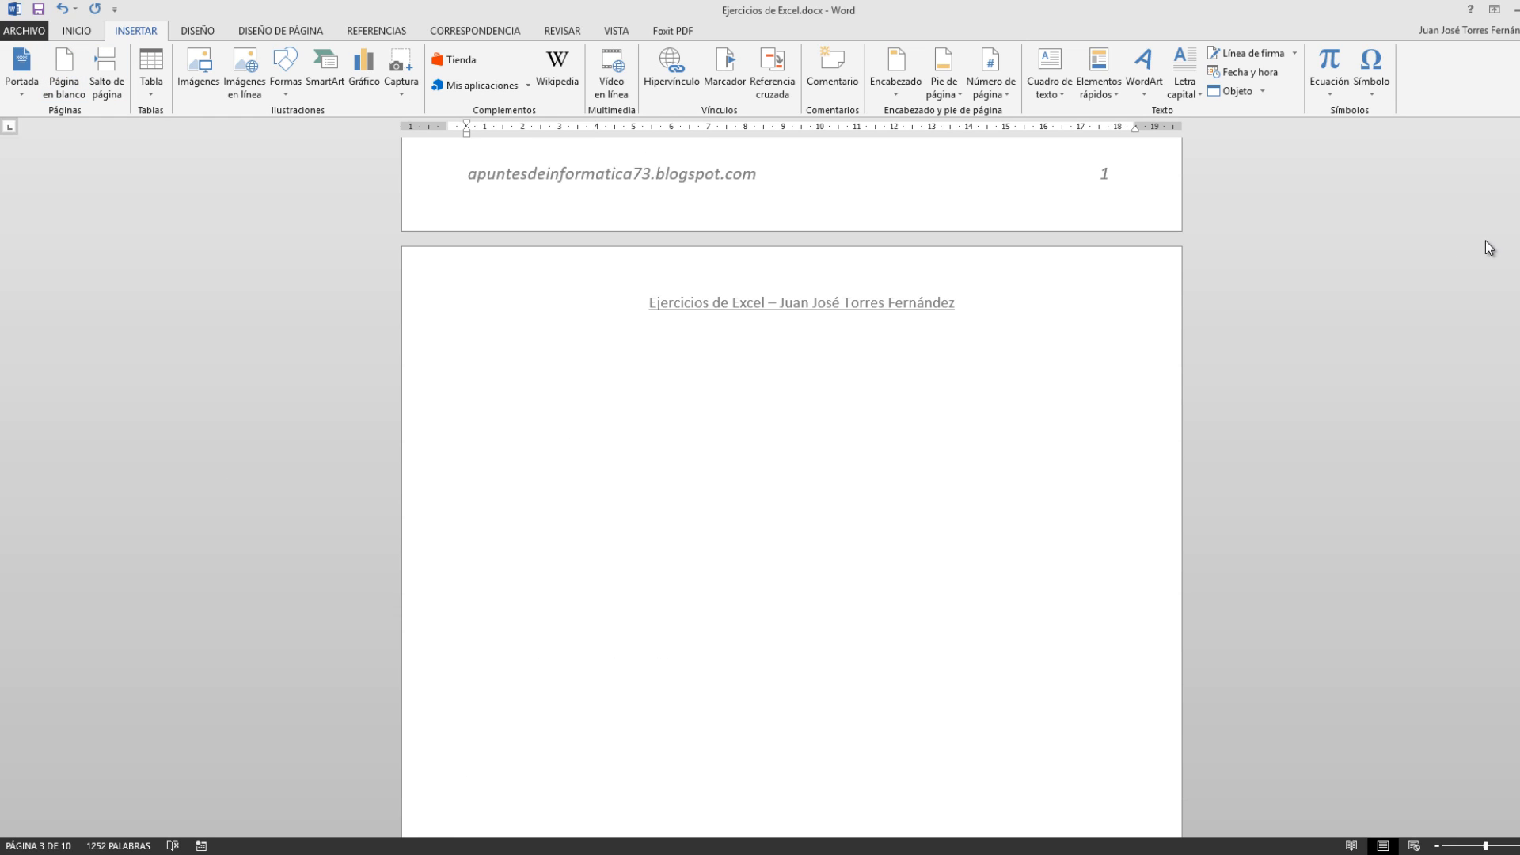
drag(1512, 248, 1512, 210)
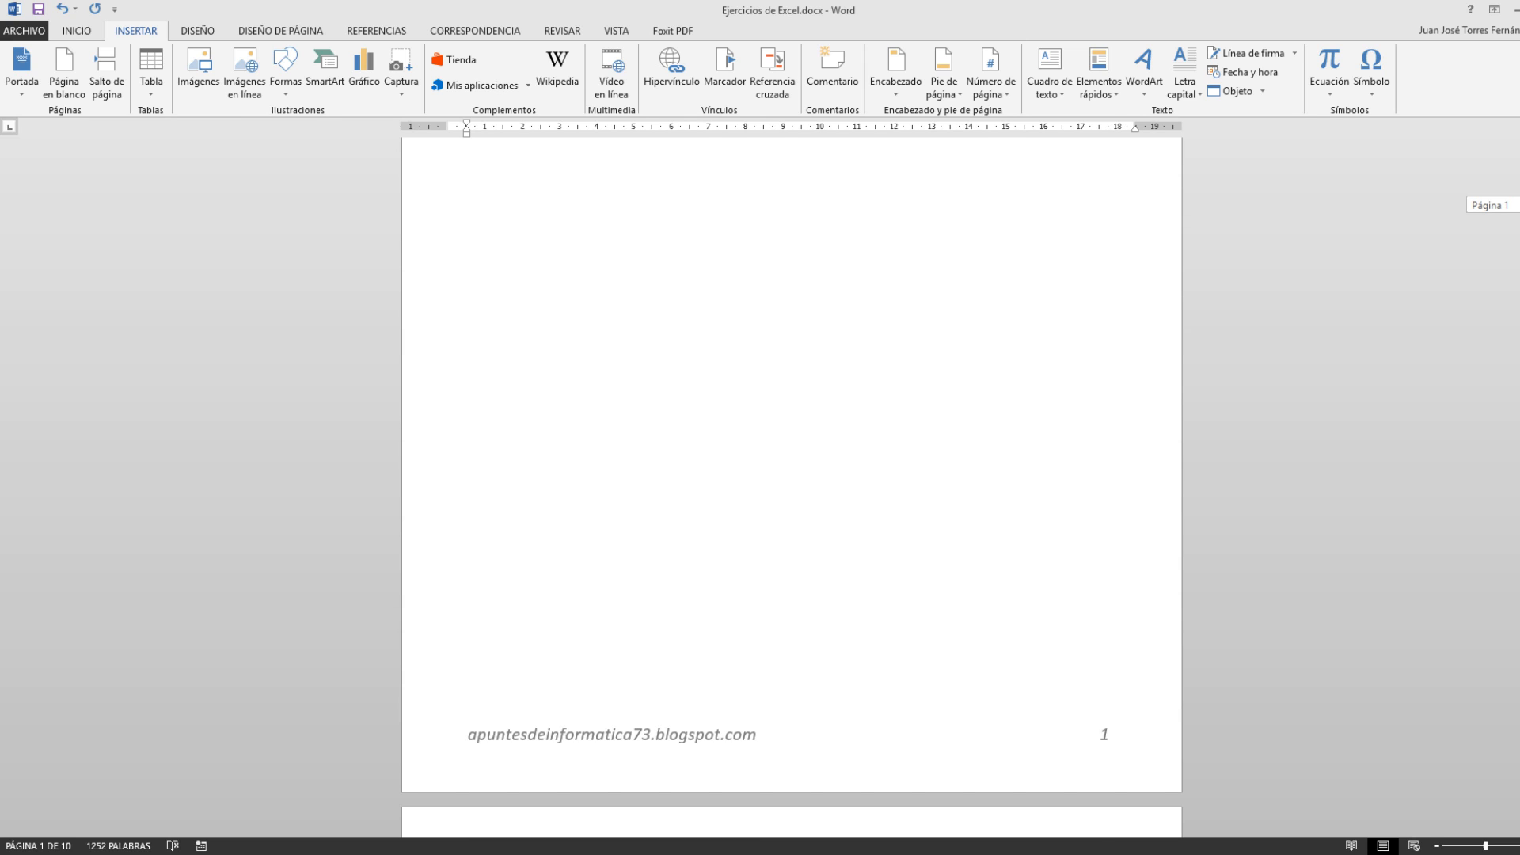
drag(1512, 205, 1512, 238)
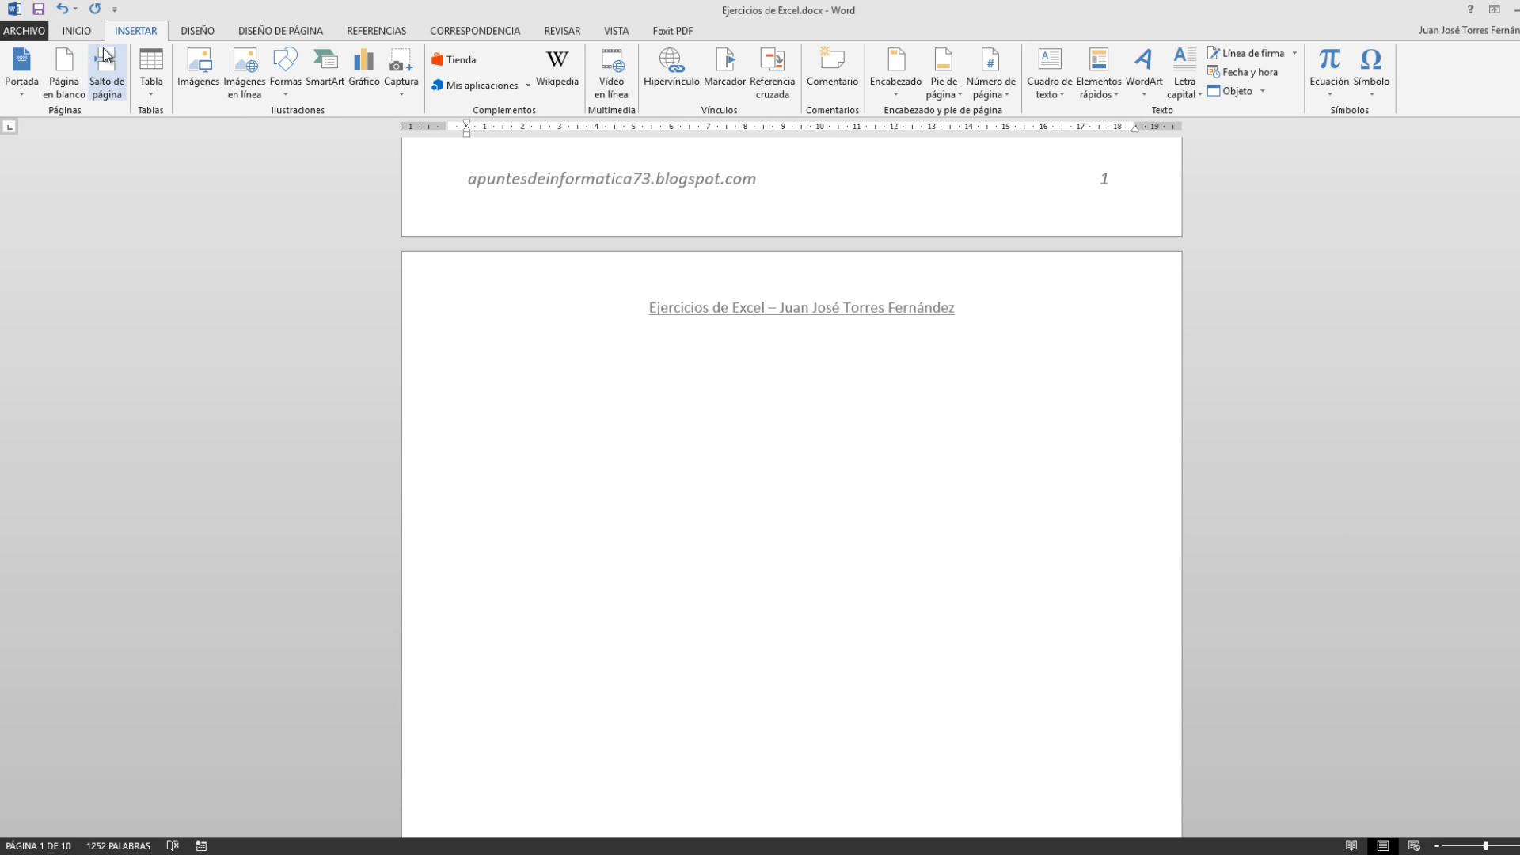
- Undo the blank page insertion before CLASE 1 and return to the start of the document
click(63, 9)
scroll(748, 364, up, 12)
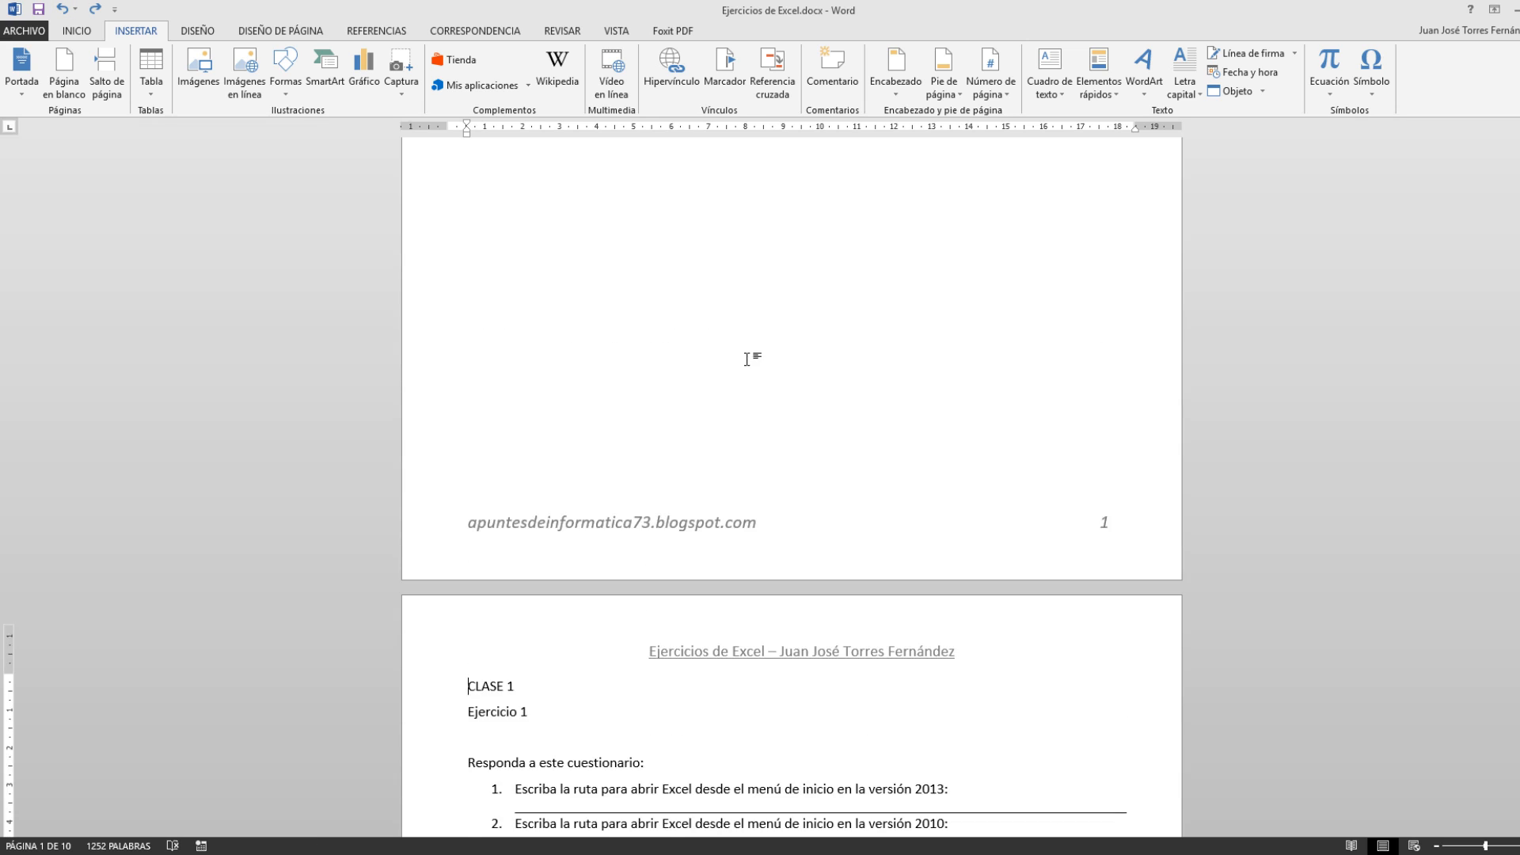
scroll(747, 347, up, 2)
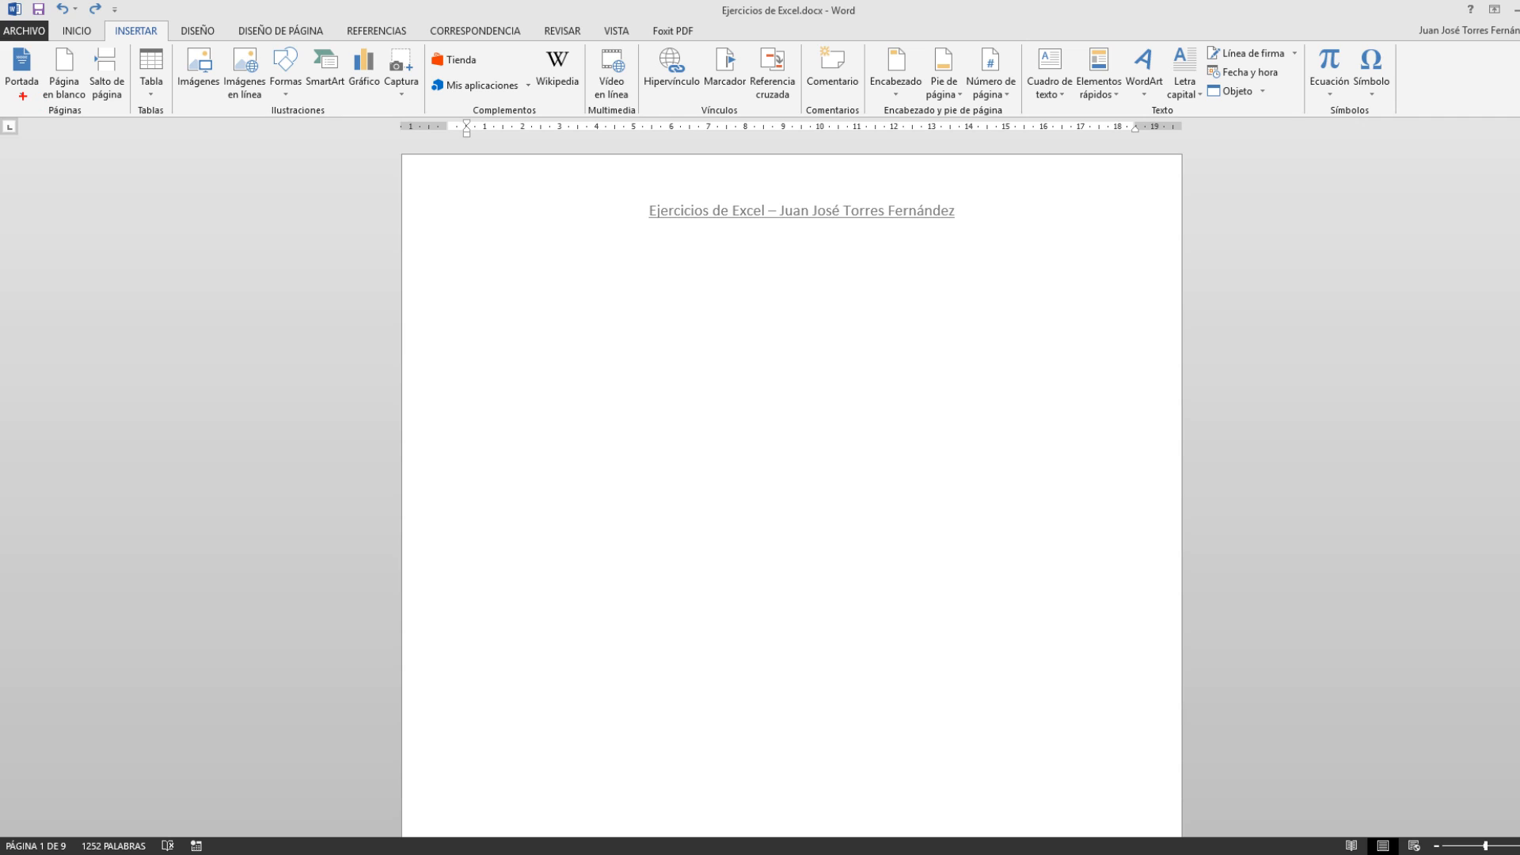
- Examine the commands for adding pages: cover page, blank page and page break
drag(24, 97, 80, 291)
drag(71, 105, 61, 224)
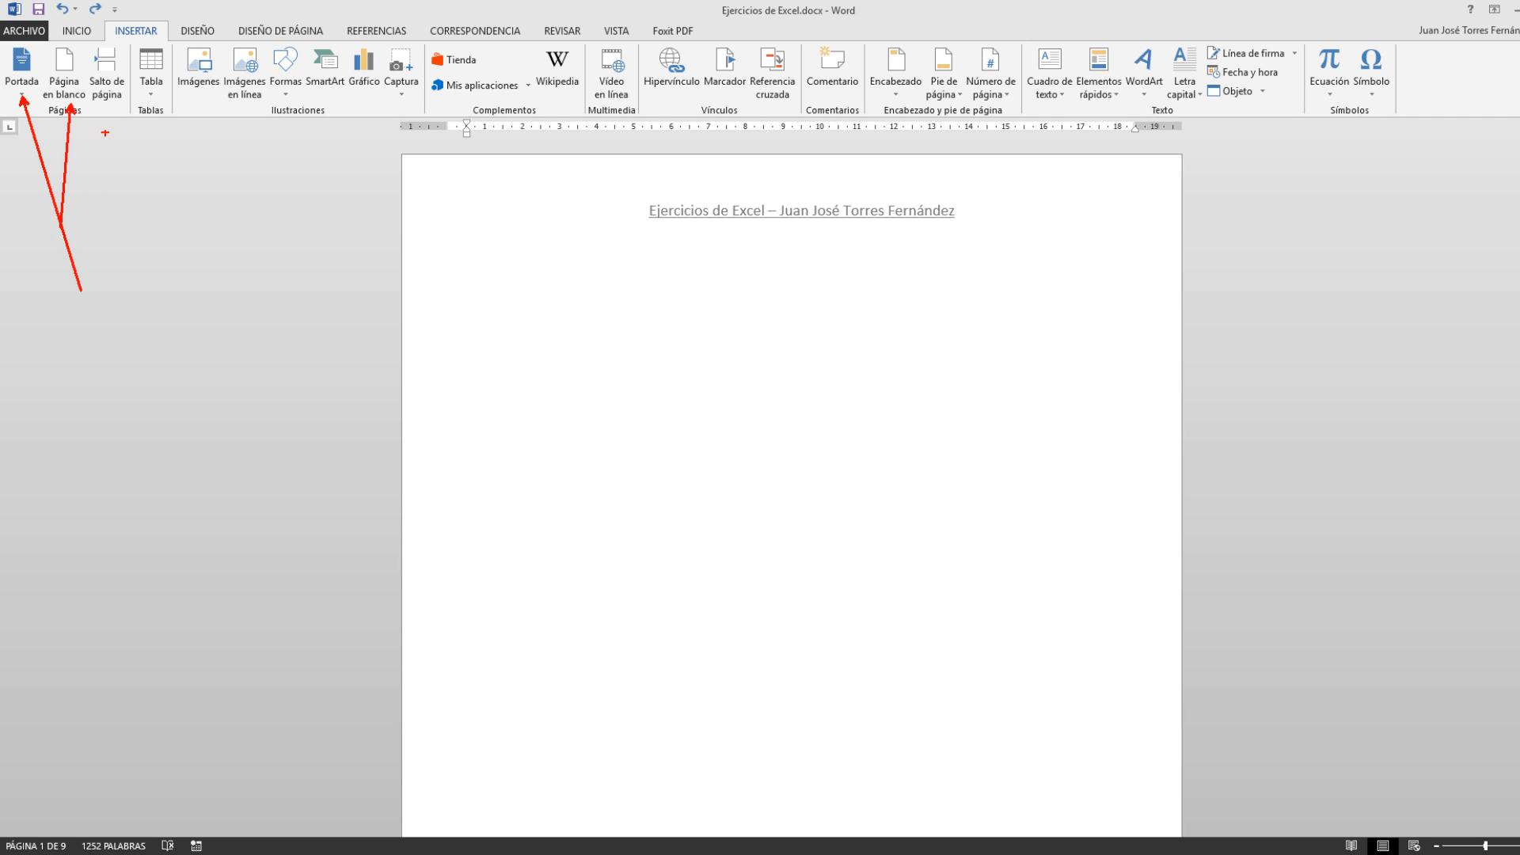
drag(110, 107, 110, 225)
drag(85, 44, 131, 123)
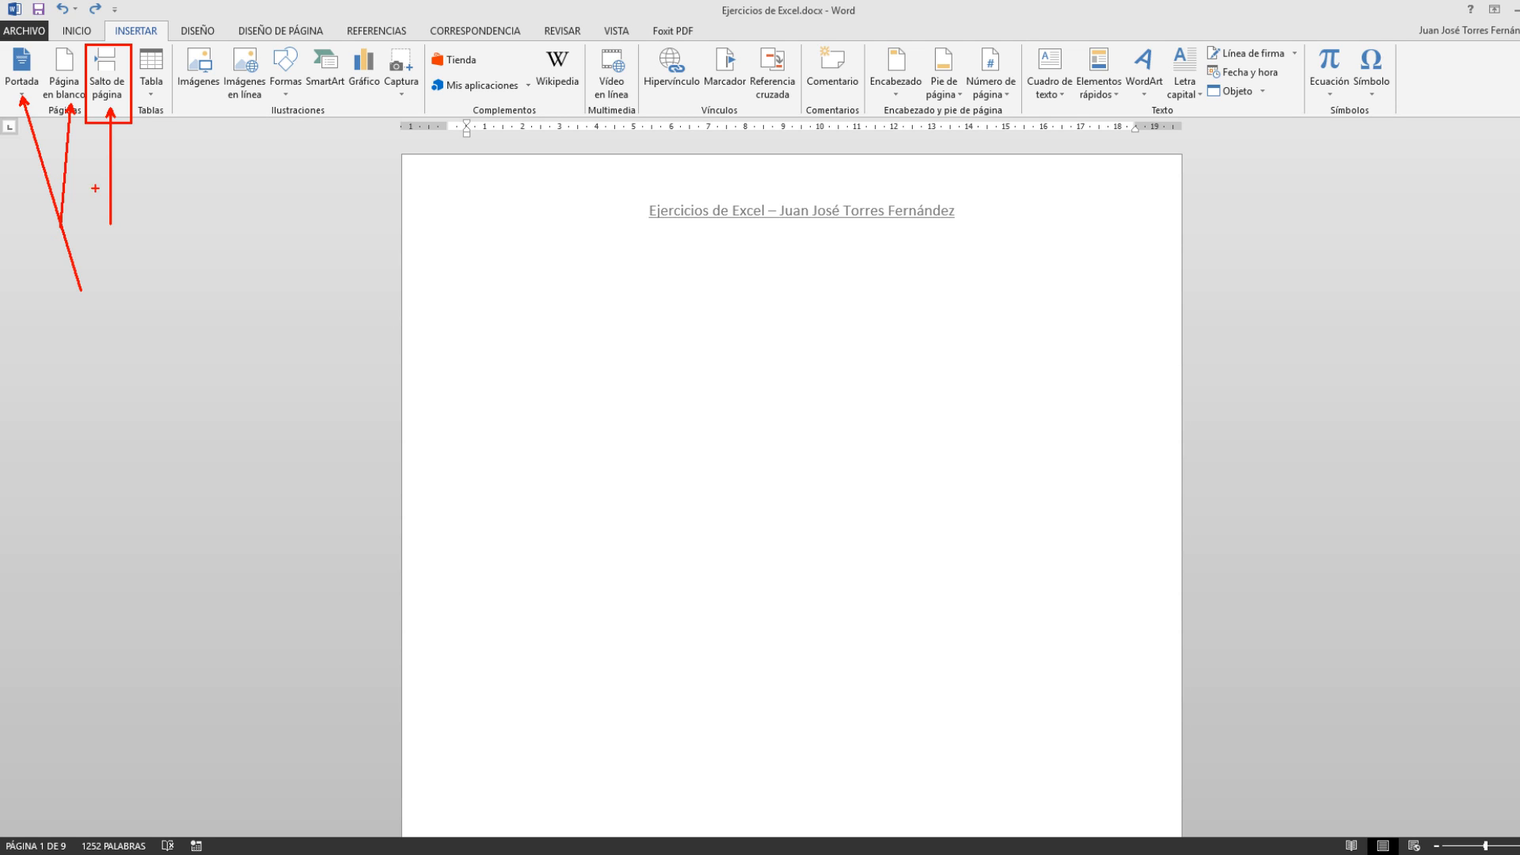
key(Escape)
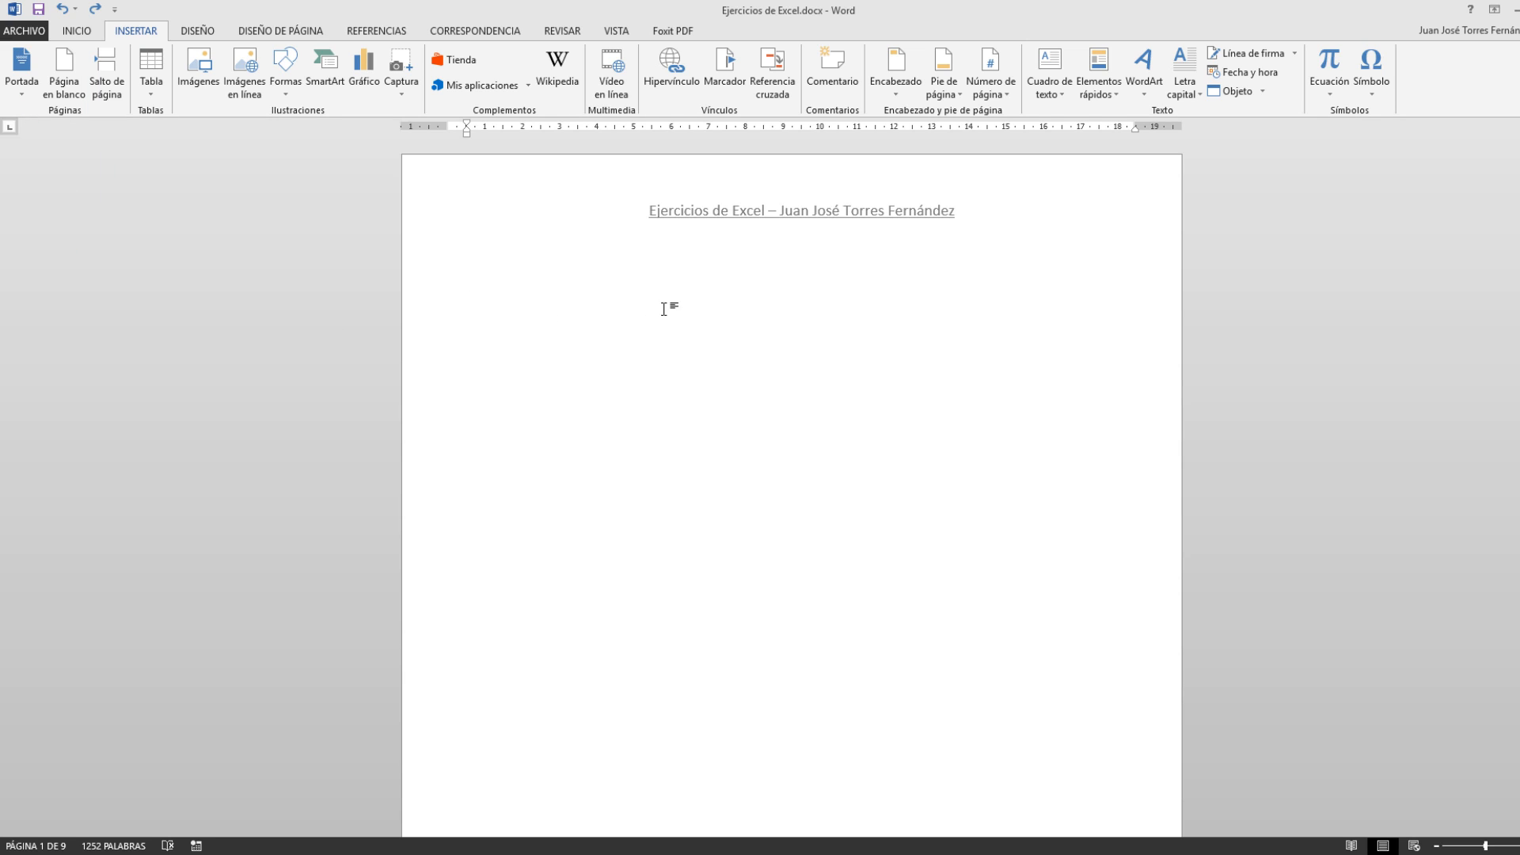
- Place the cursor on the blank first page and check the CLASE 1 page that follows it
click(465, 248)
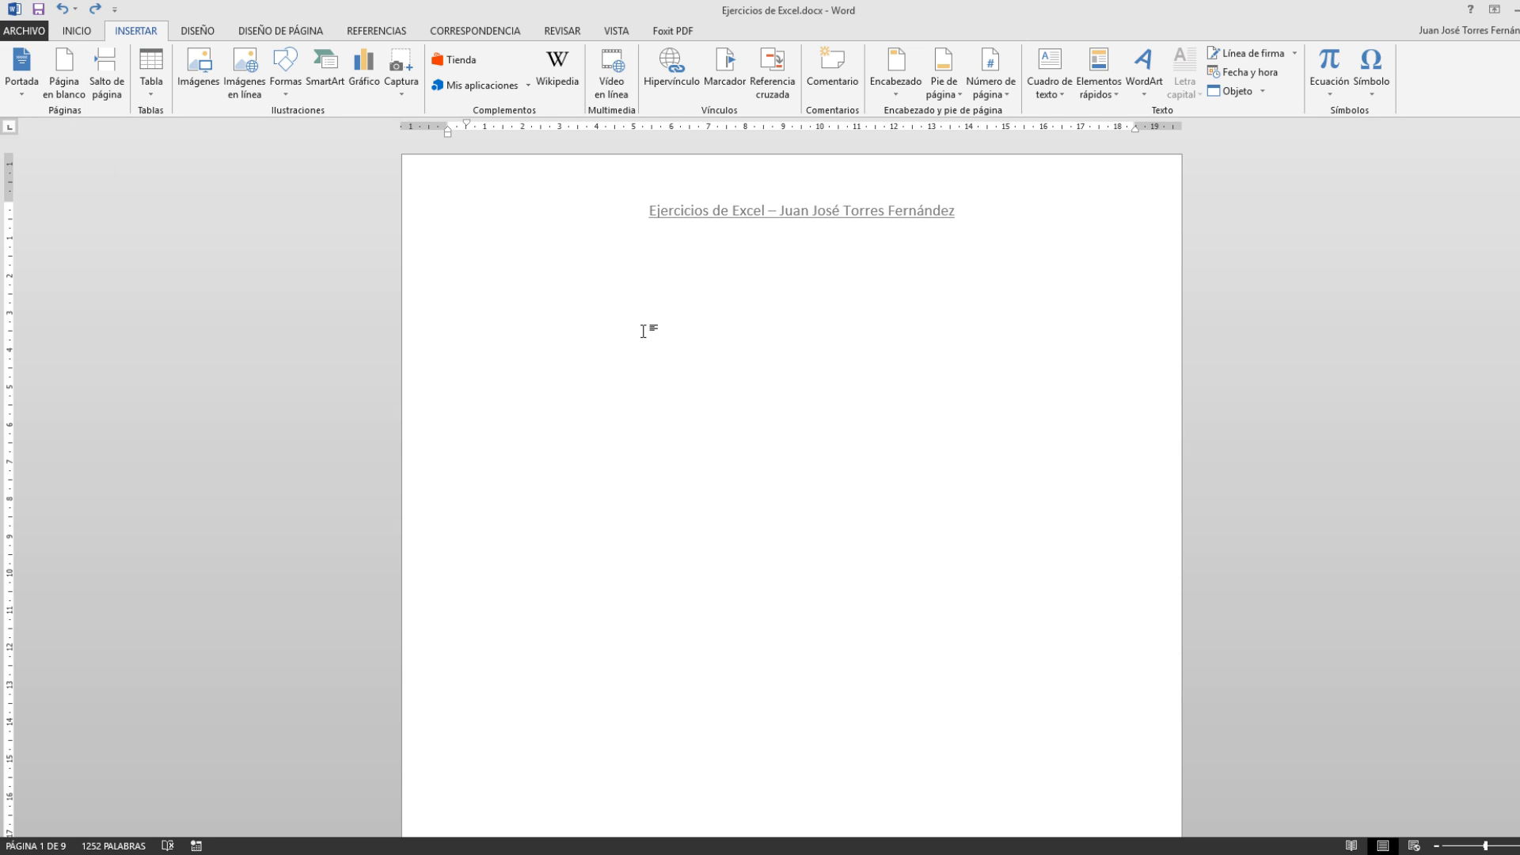
scroll(642, 331, down, 12)
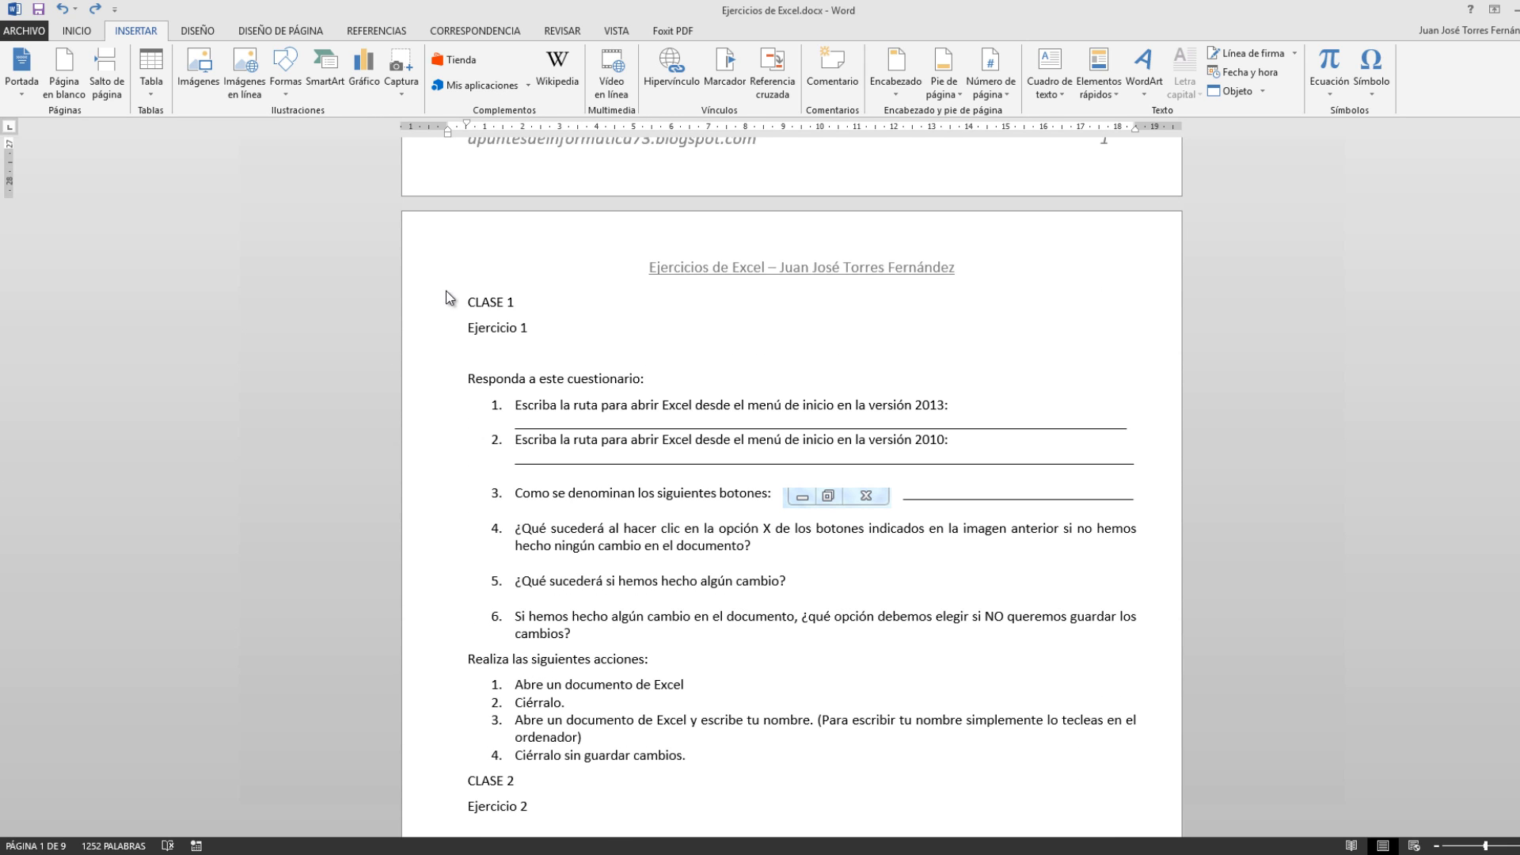
scroll(647, 400, up, 3)
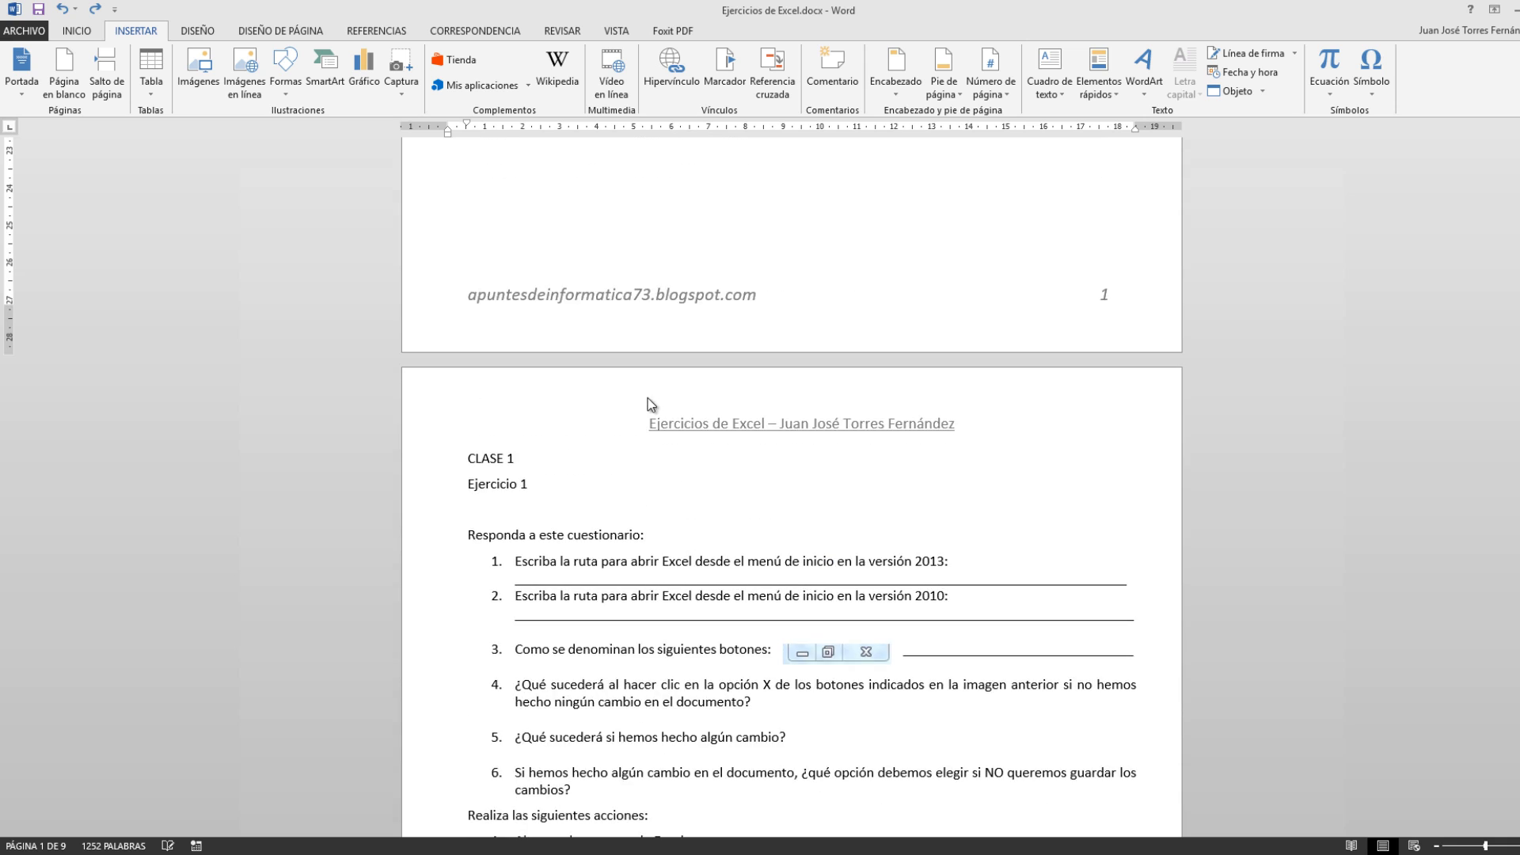
scroll(648, 404, up, 15)
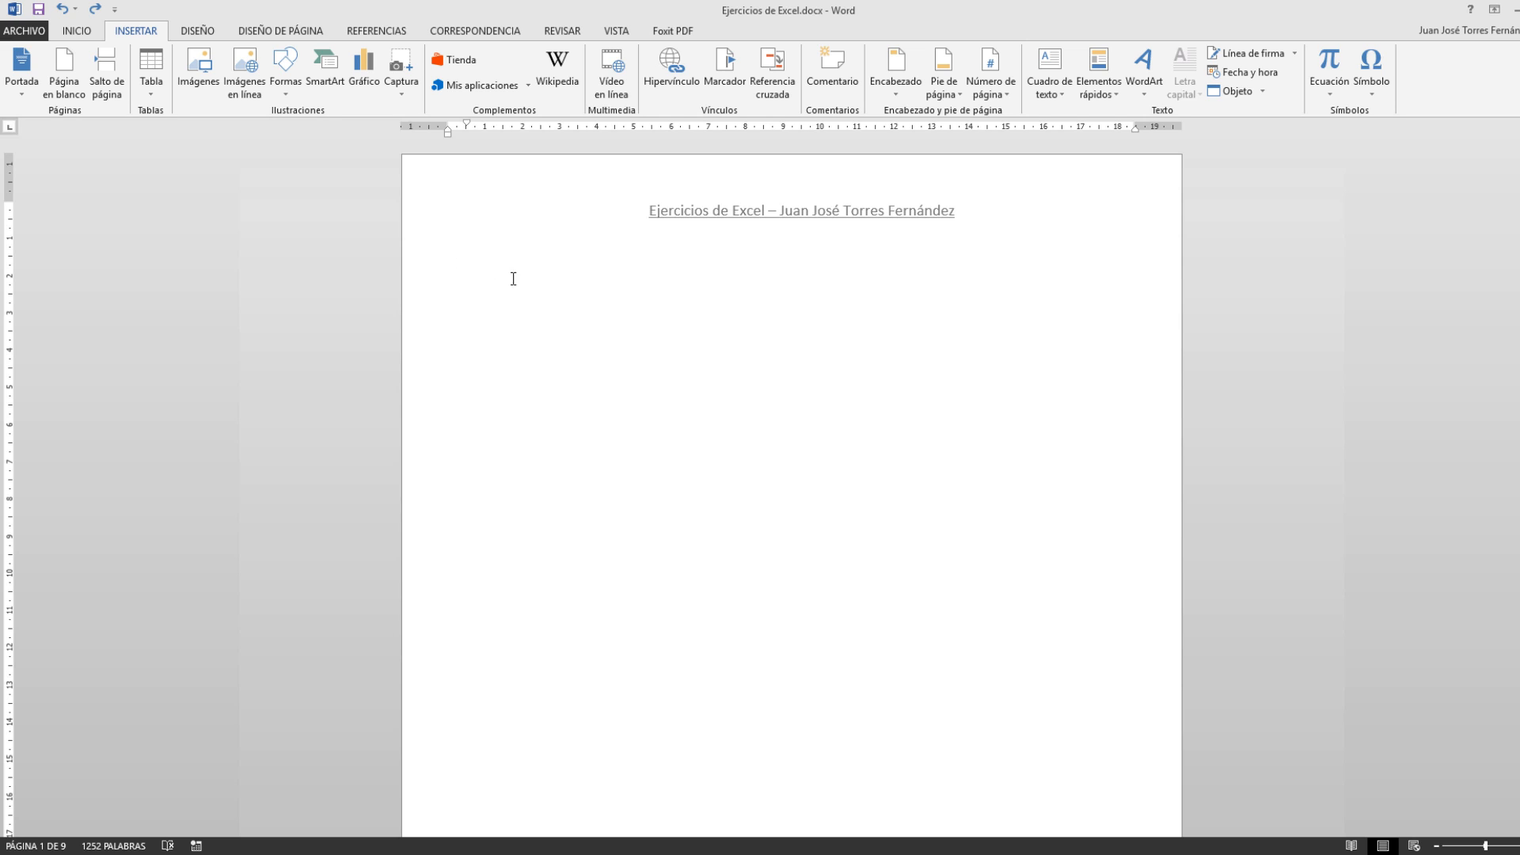
- Locate the table of contents commands among the reference tools
click(376, 30)
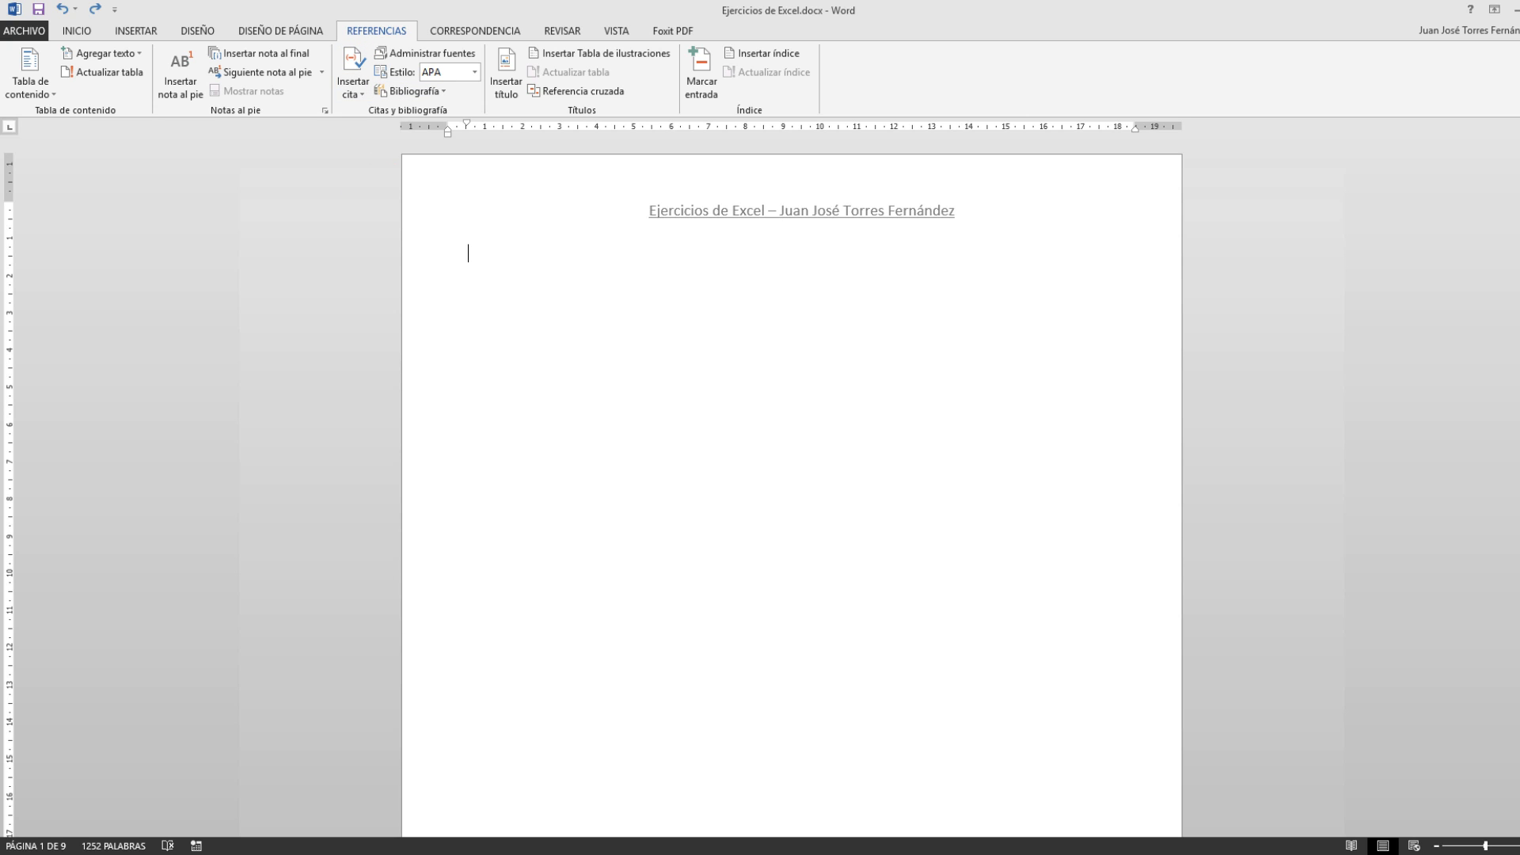
drag(339, 13, 419, 41)
mouse_move(2, 42)
mouse_down()
mouse_move(150, 122)
mouse_move(229, 205)
mouse_up()
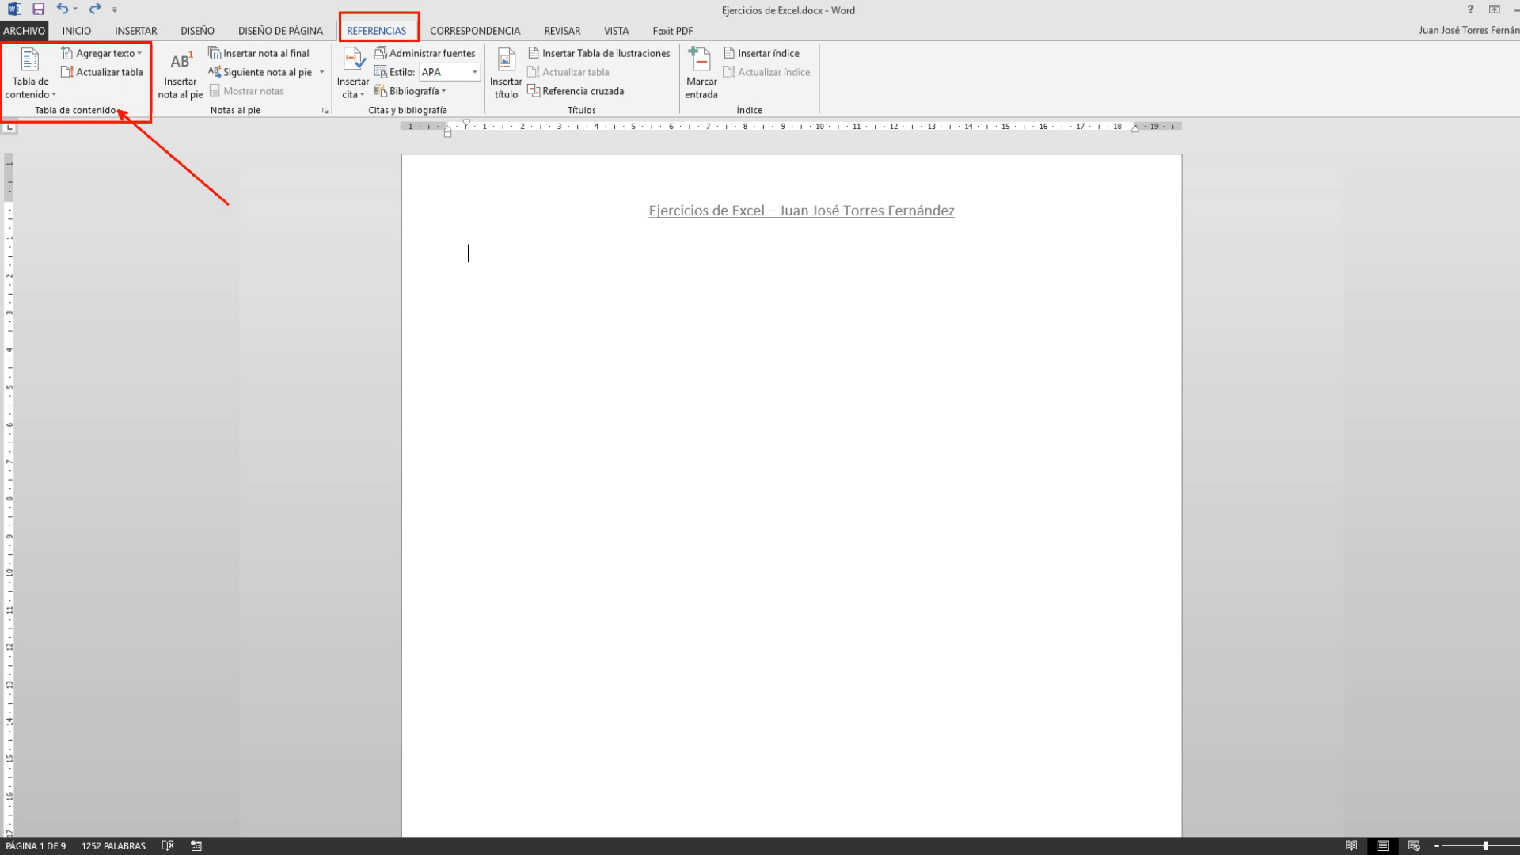
key(Escape)
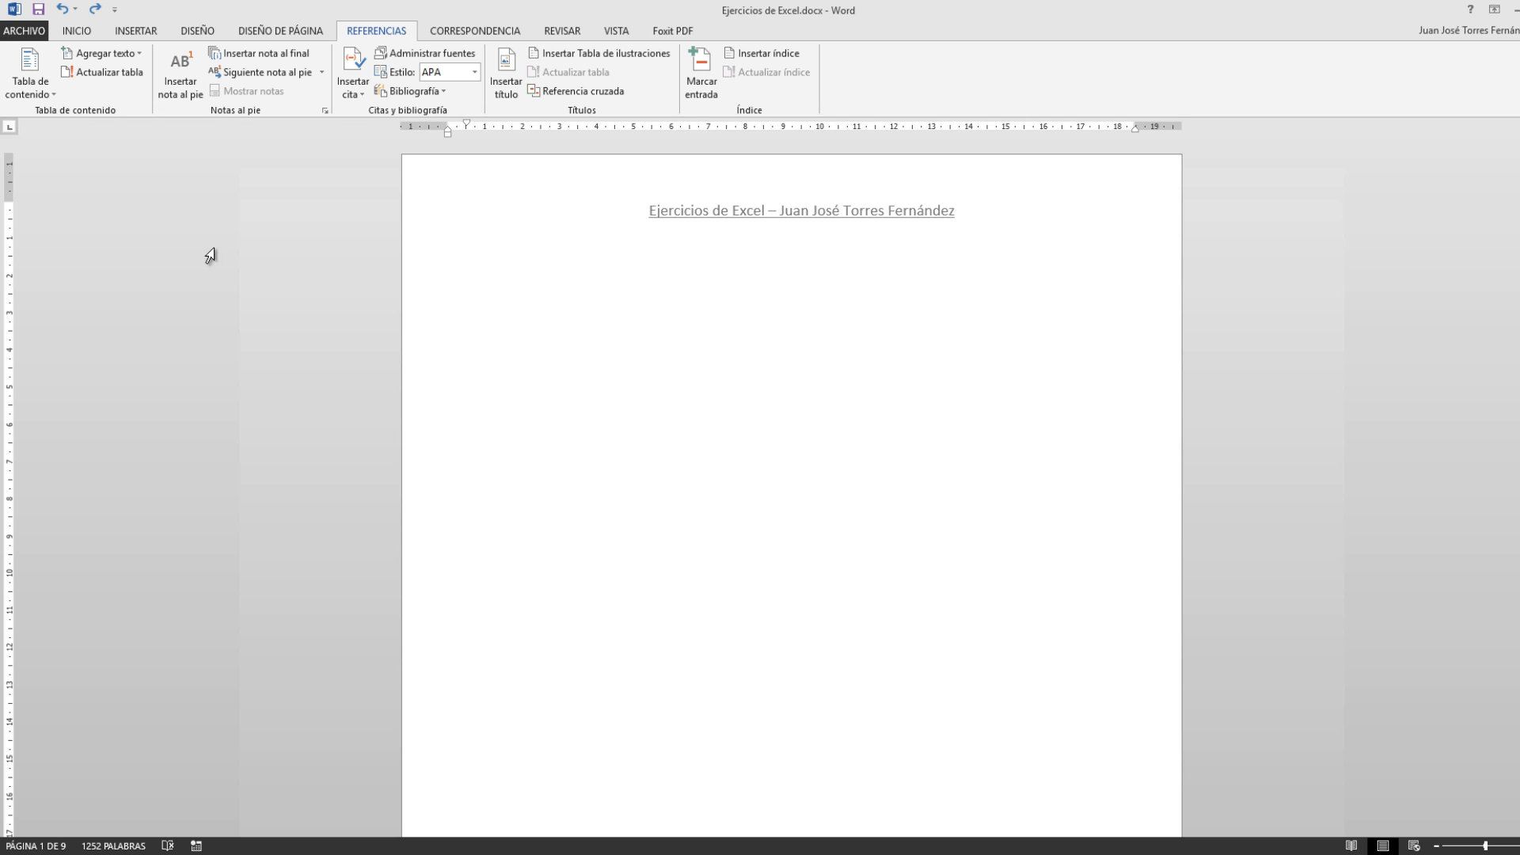
- Examine the available table of contents formats: Tabla automática 1, Tabla automática 2, Tabla manual and the additional ones from Office.com
click(31, 93)
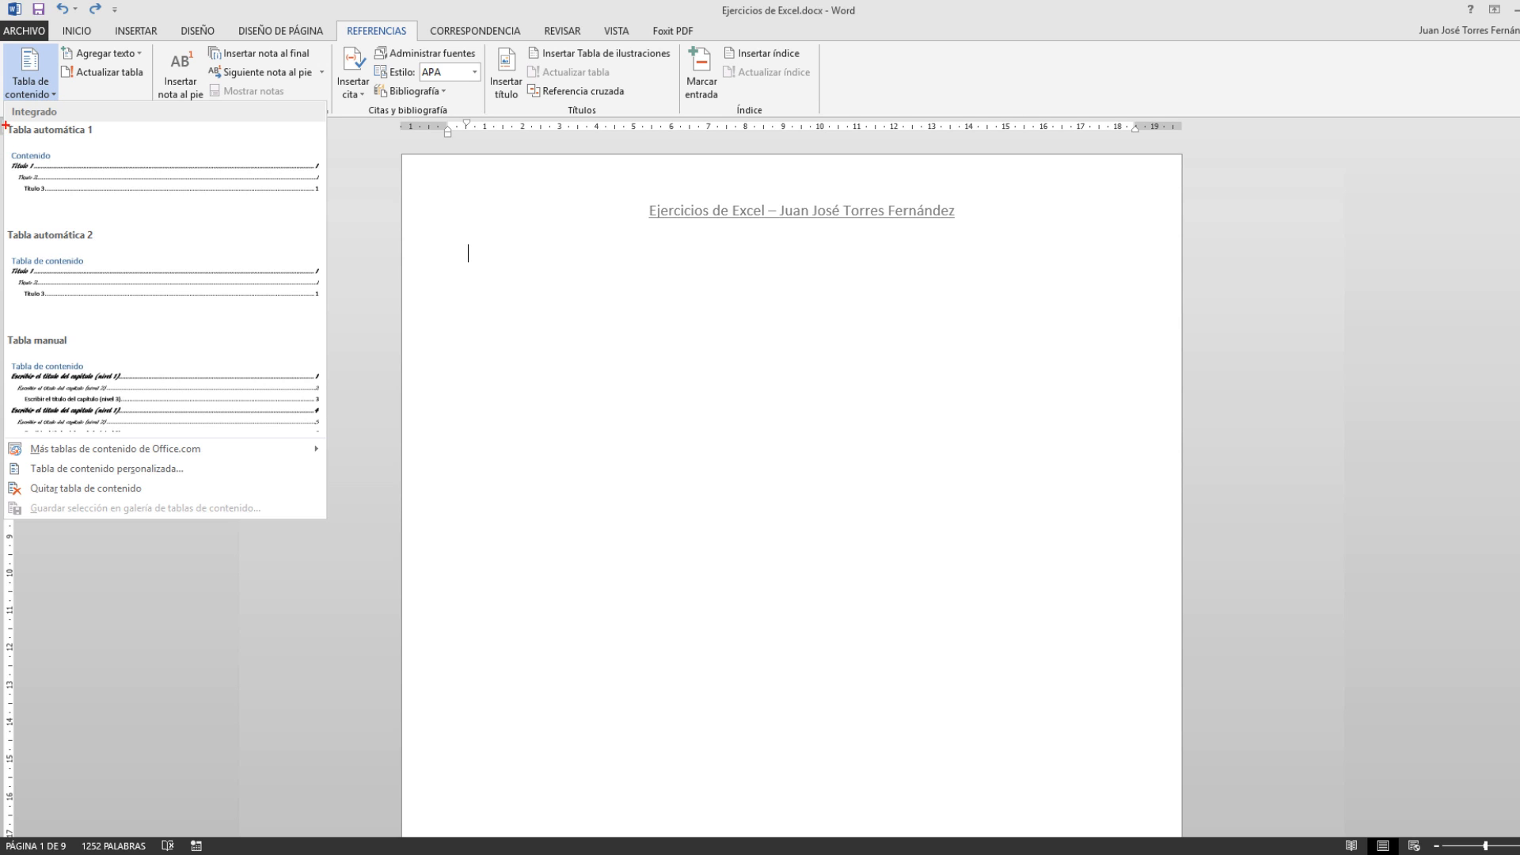
mouse_move(1, 123)
mouse_down()
mouse_move(38, 166)
mouse_move(271, 211)
mouse_move(334, 218)
mouse_move(379, 169)
mouse_up()
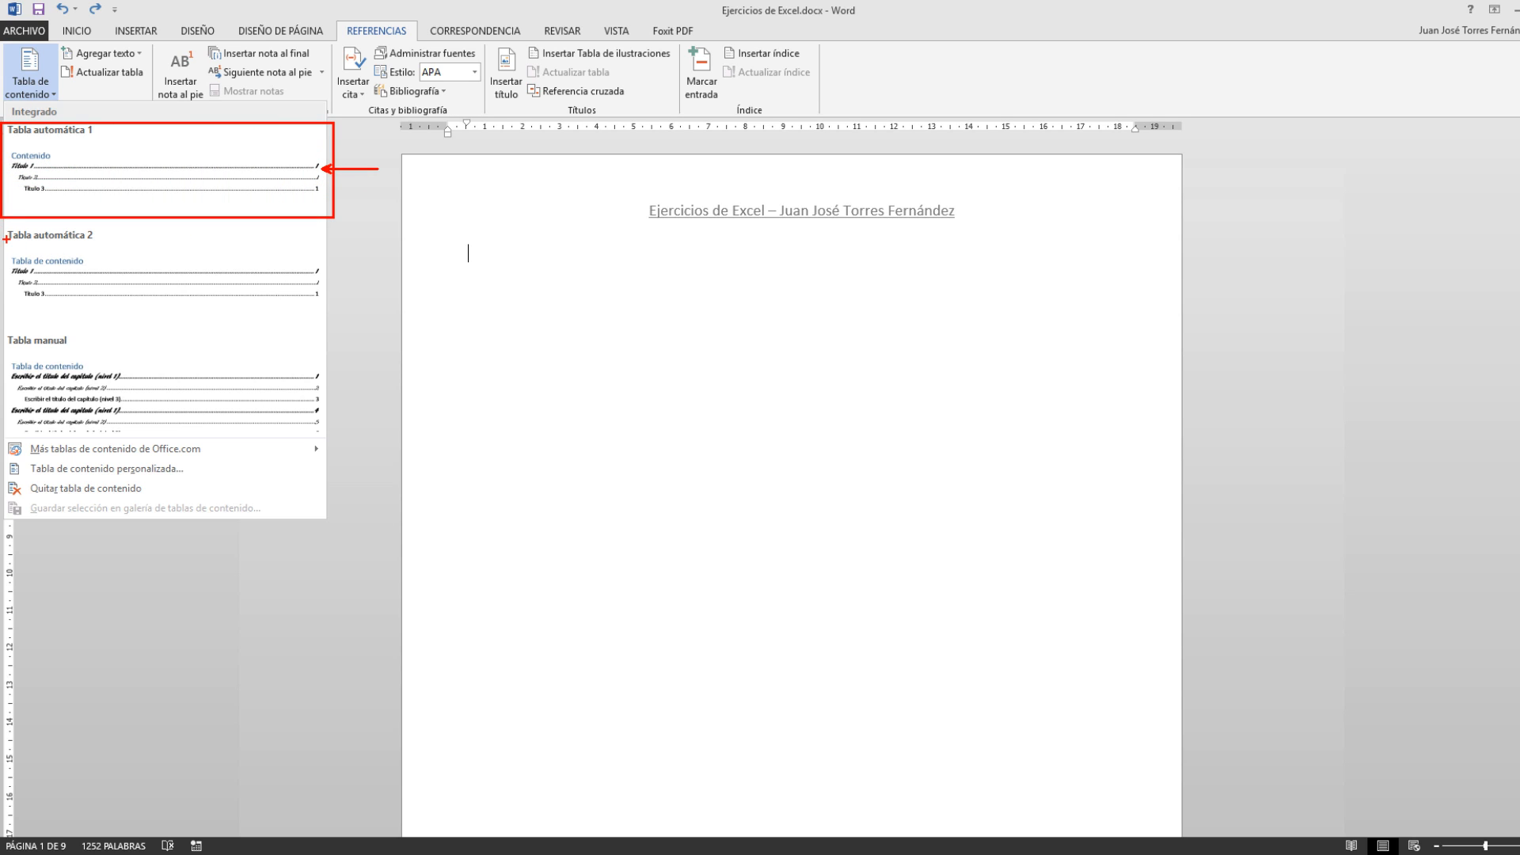
mouse_move(8, 229)
mouse_down()
mouse_move(105, 309)
mouse_move(342, 322)
mouse_up()
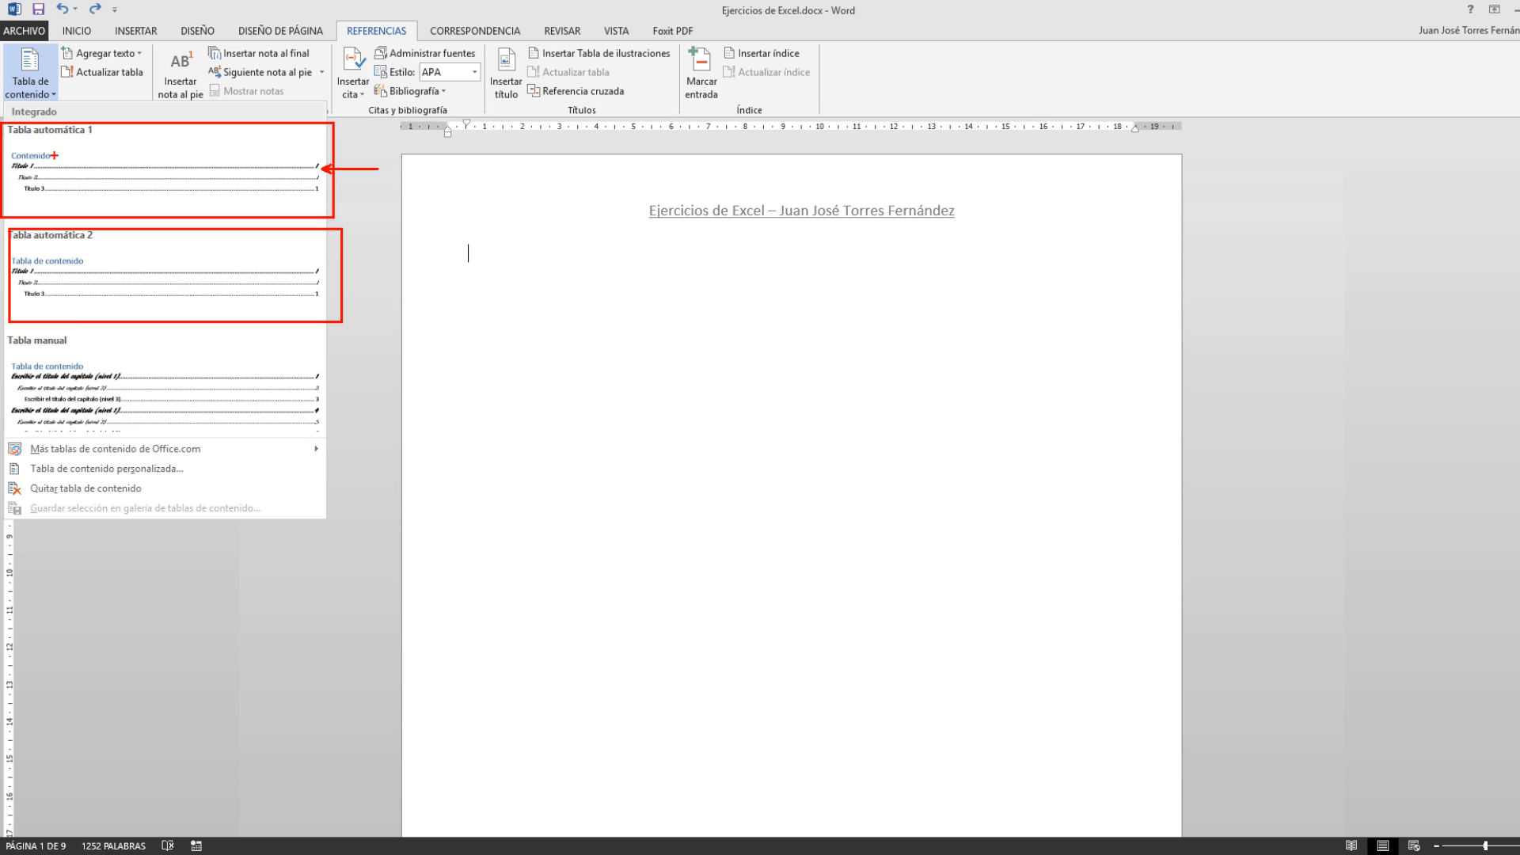
drag(53, 156, 102, 142)
drag(89, 259, 173, 240)
mouse_move(1, 330)
mouse_down()
mouse_move(173, 425)
mouse_move(323, 433)
mouse_up()
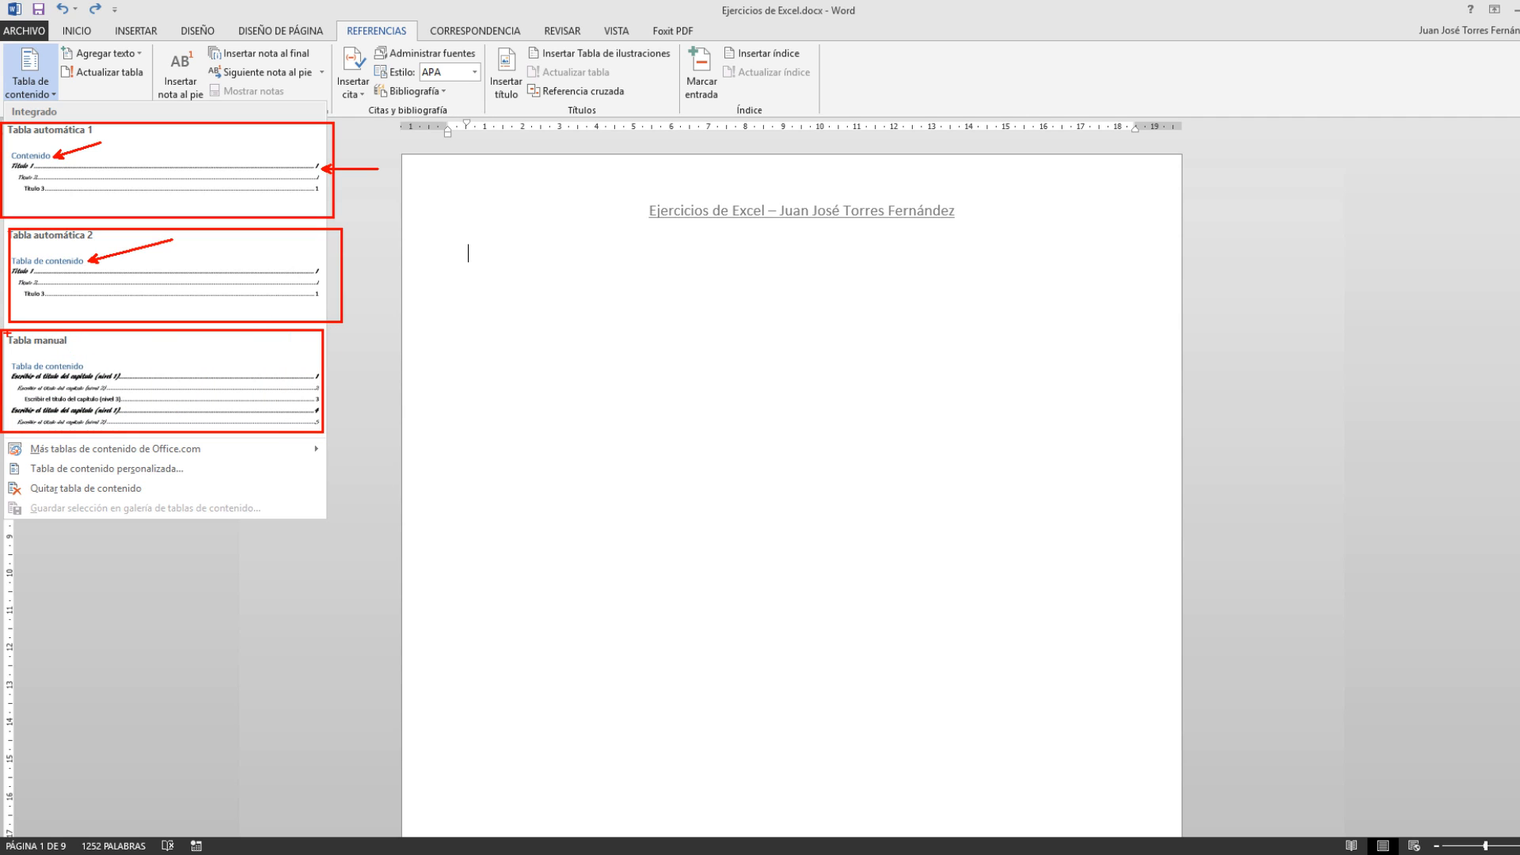
mouse_move(6, 332)
mouse_down()
mouse_move(336, 429)
mouse_move(323, 432)
mouse_up()
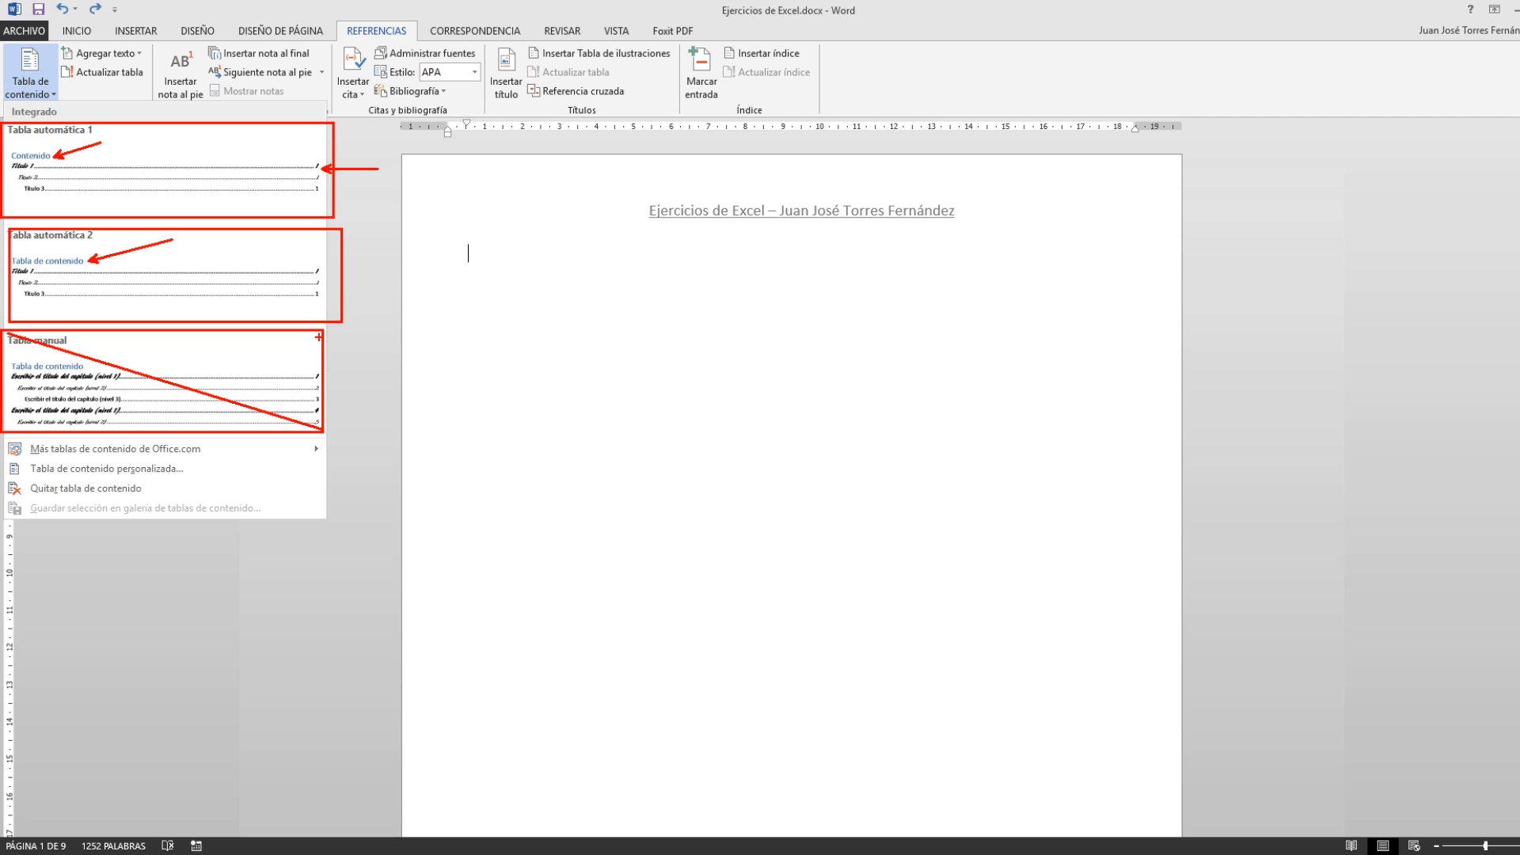
drag(318, 337, 4, 430)
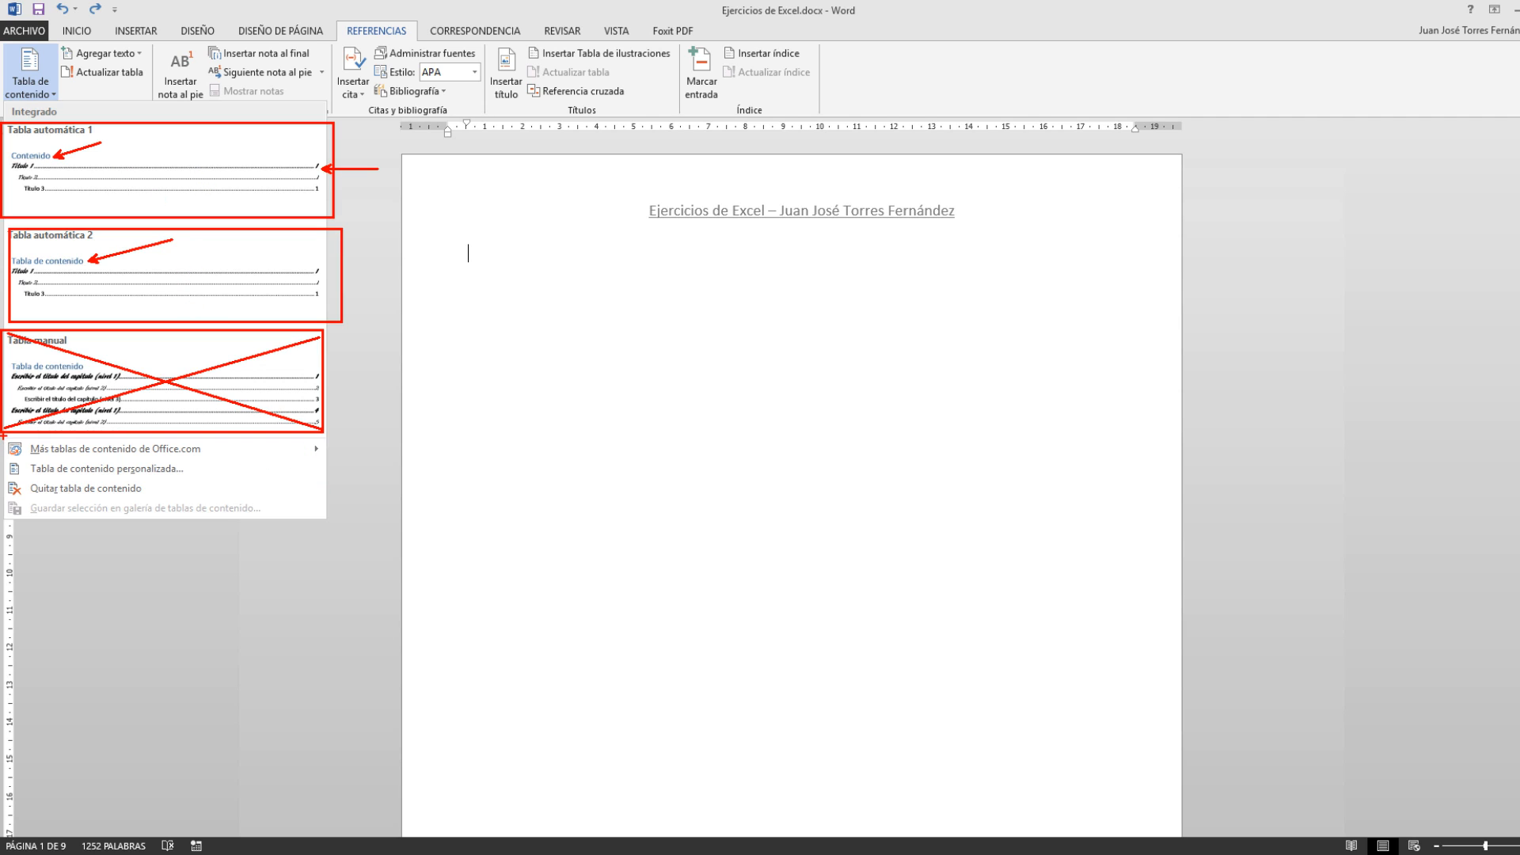
mouse_move(3, 436)
mouse_down()
mouse_move(147, 469)
mouse_move(392, 472)
mouse_up()
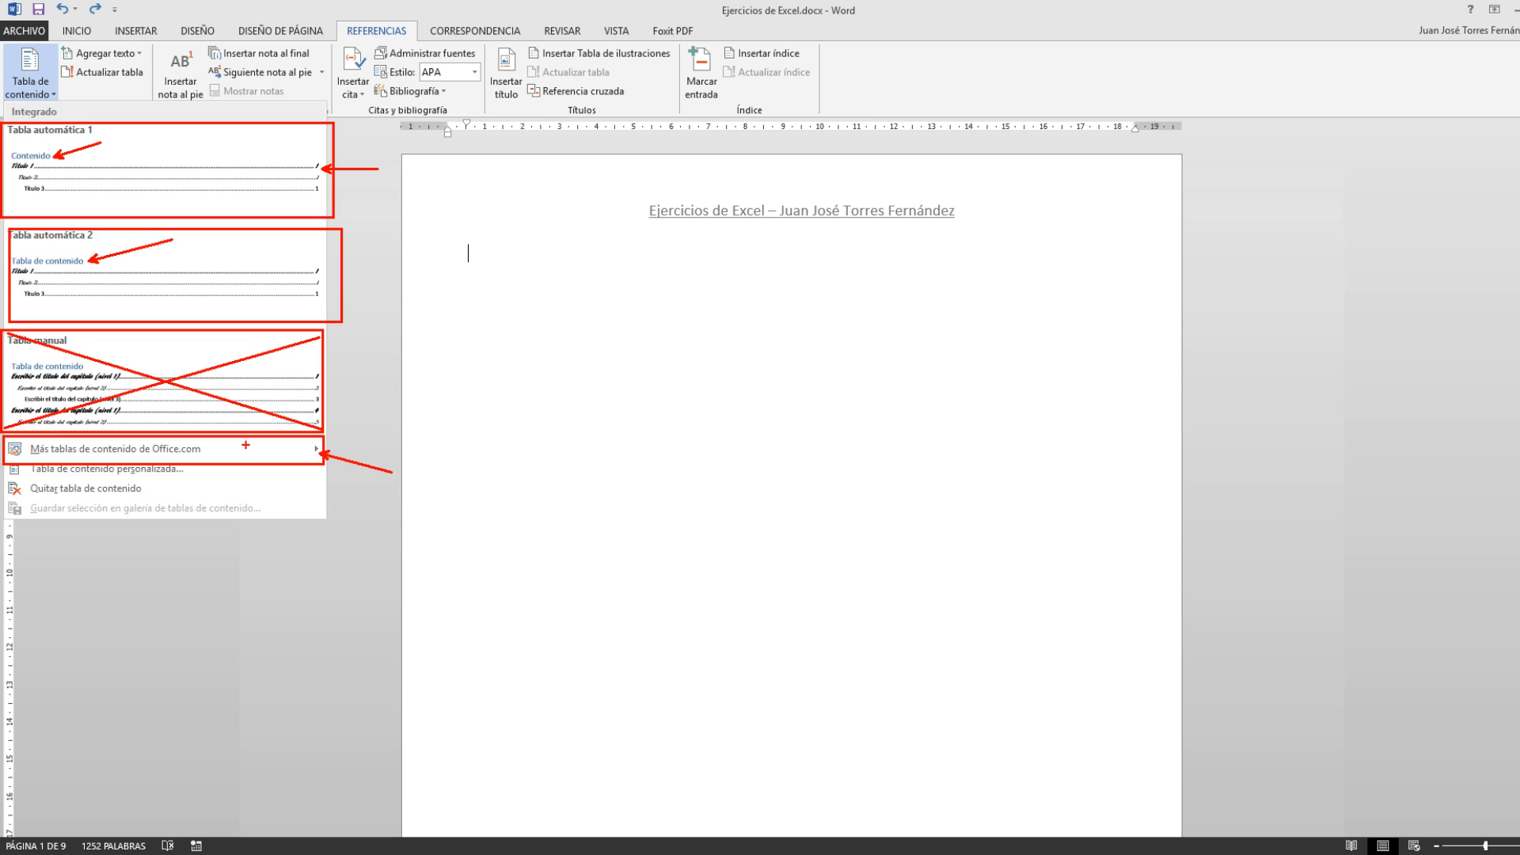
key(Escape)
- Examine the CLASE 1 and Ejercicio 1 headings as candidate entries for the table of contents
click(30, 80)
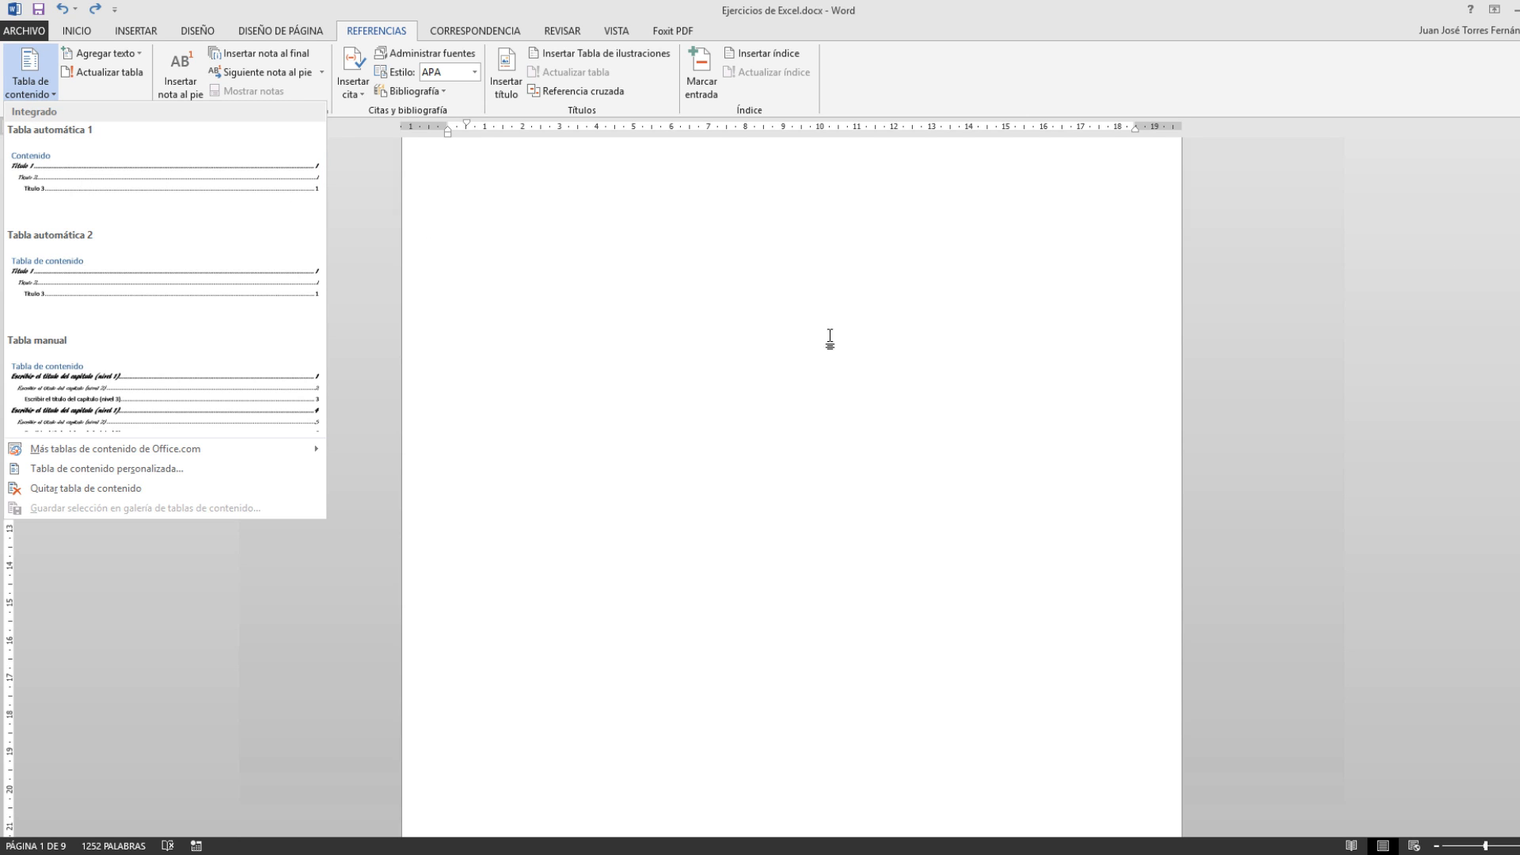
scroll(910, 380, down, 15)
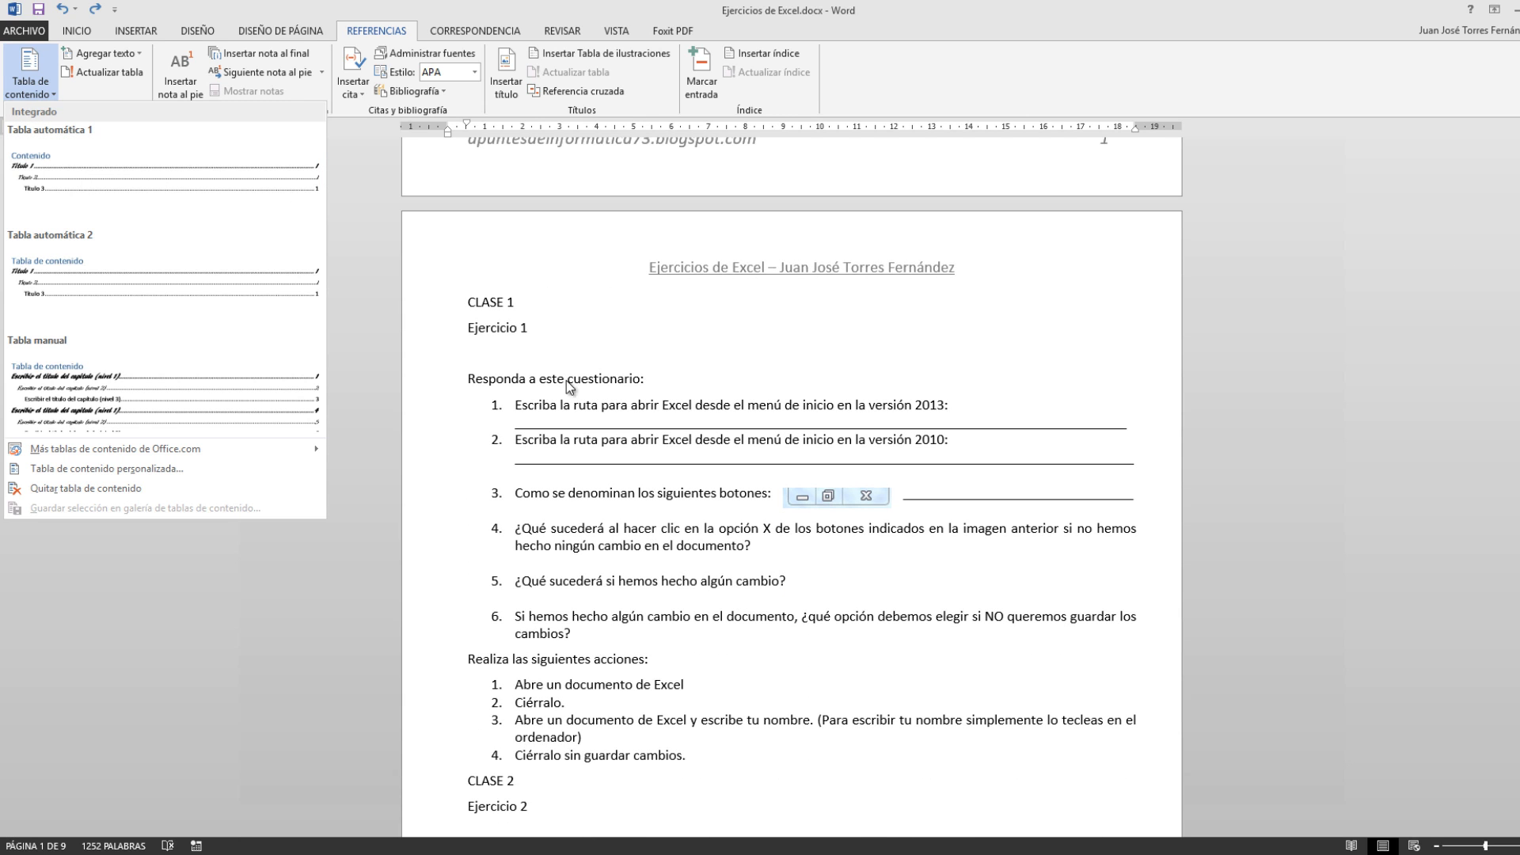
click(432, 305)
drag(430, 301, 432, 332)
click(612, 335)
click(526, 333)
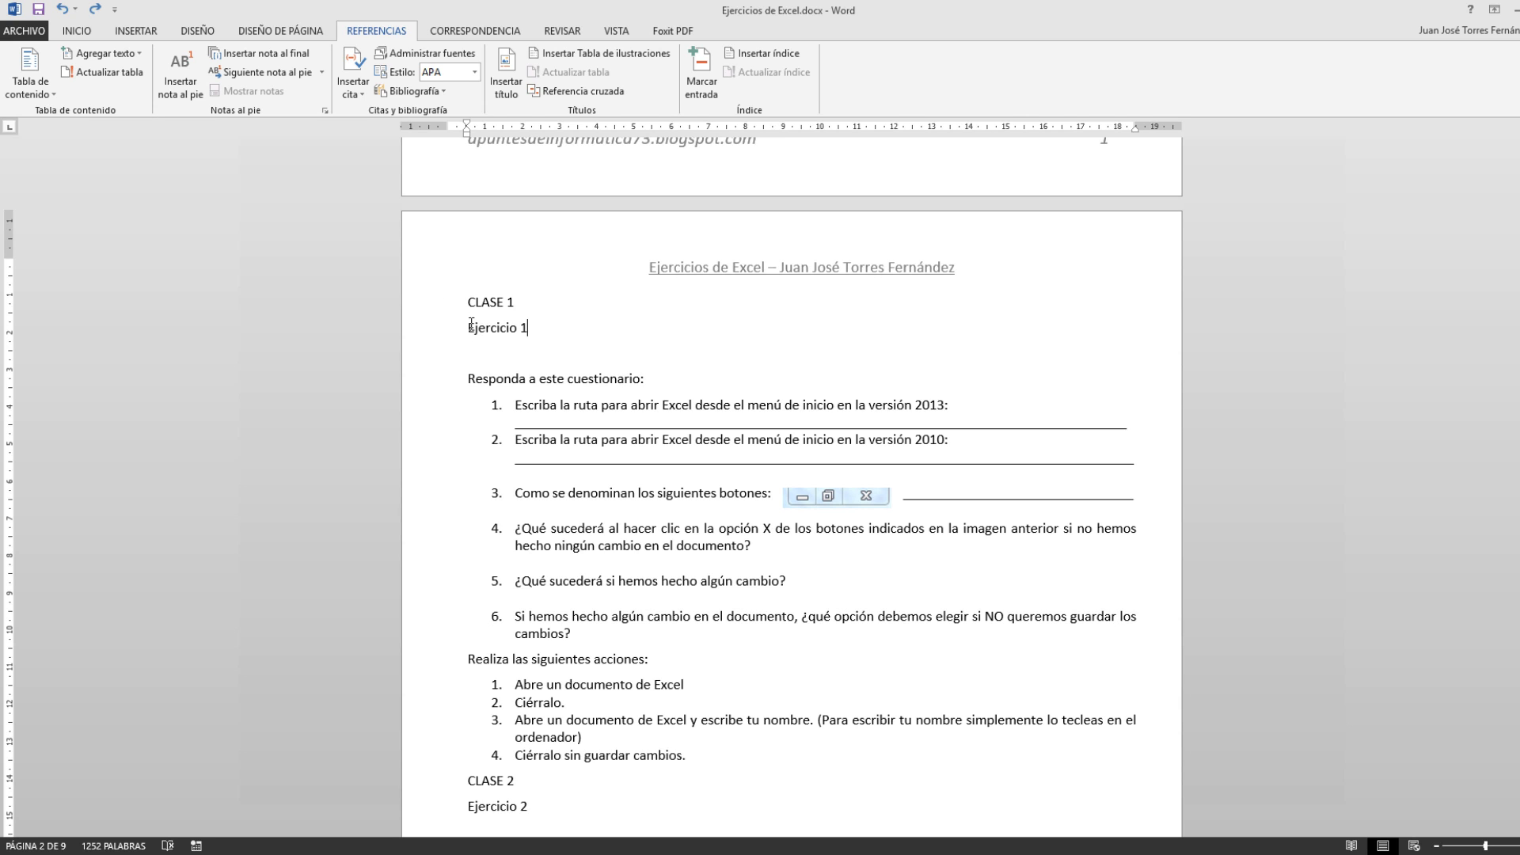
- Try inserting the Tabla automática 1 table of contents on the blank first page, read the resulting message and dismiss it
scroll(585, 304, up, 15)
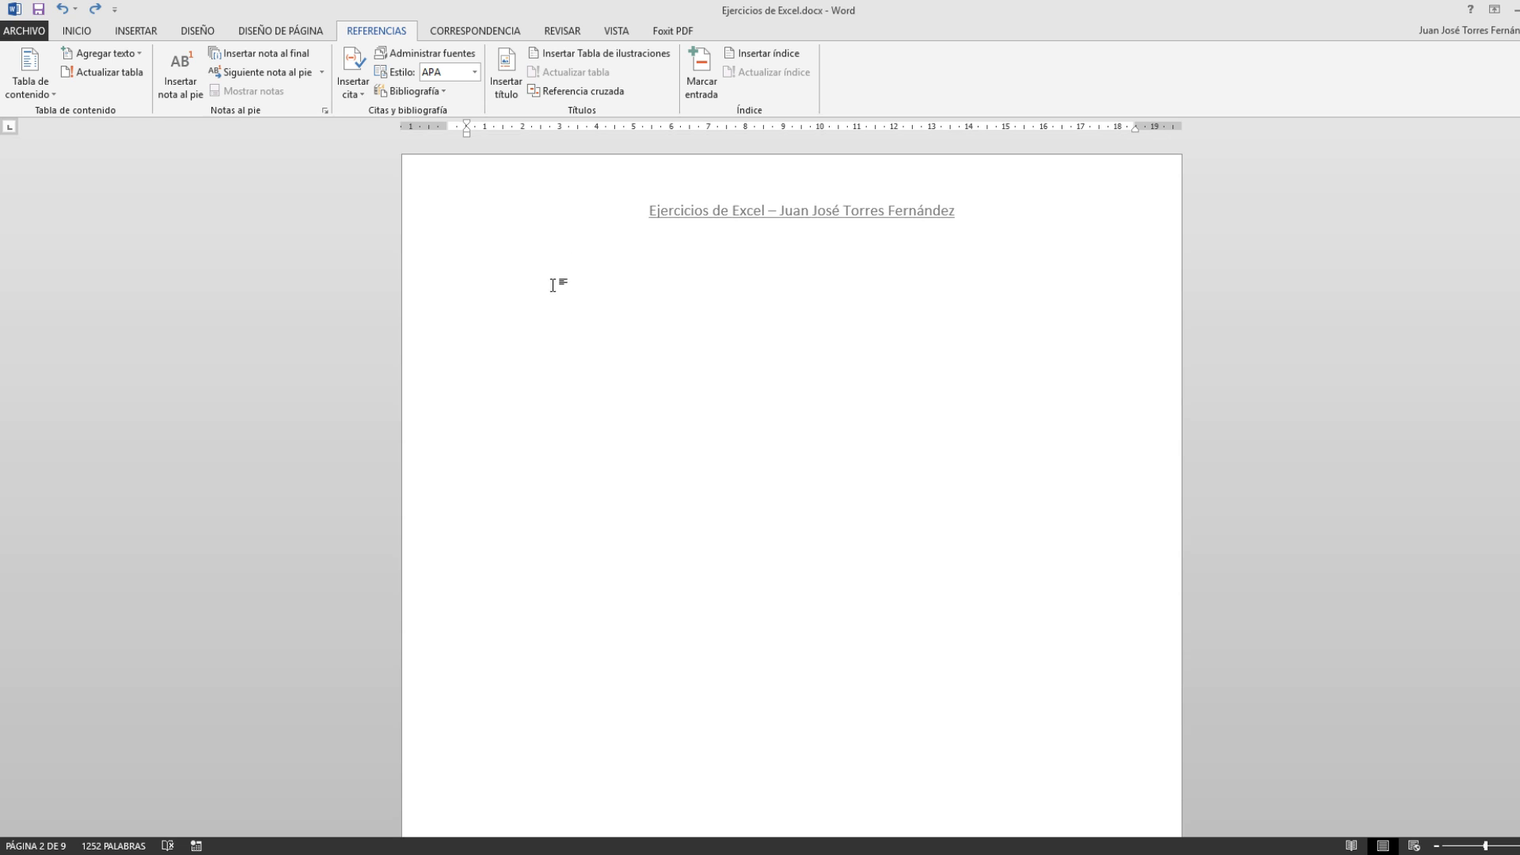
click(508, 274)
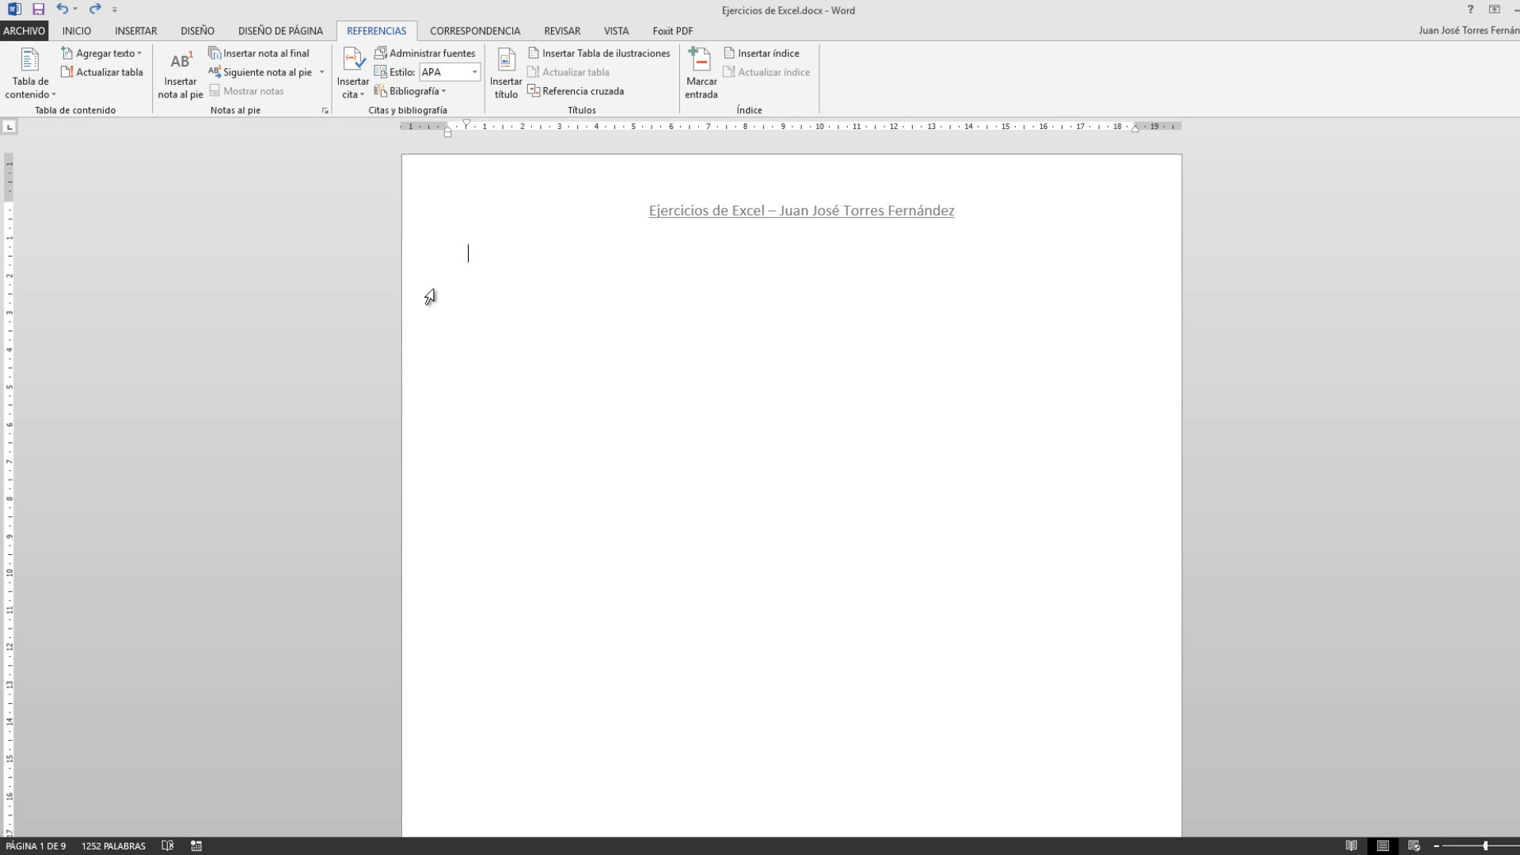
click(31, 94)
click(92, 168)
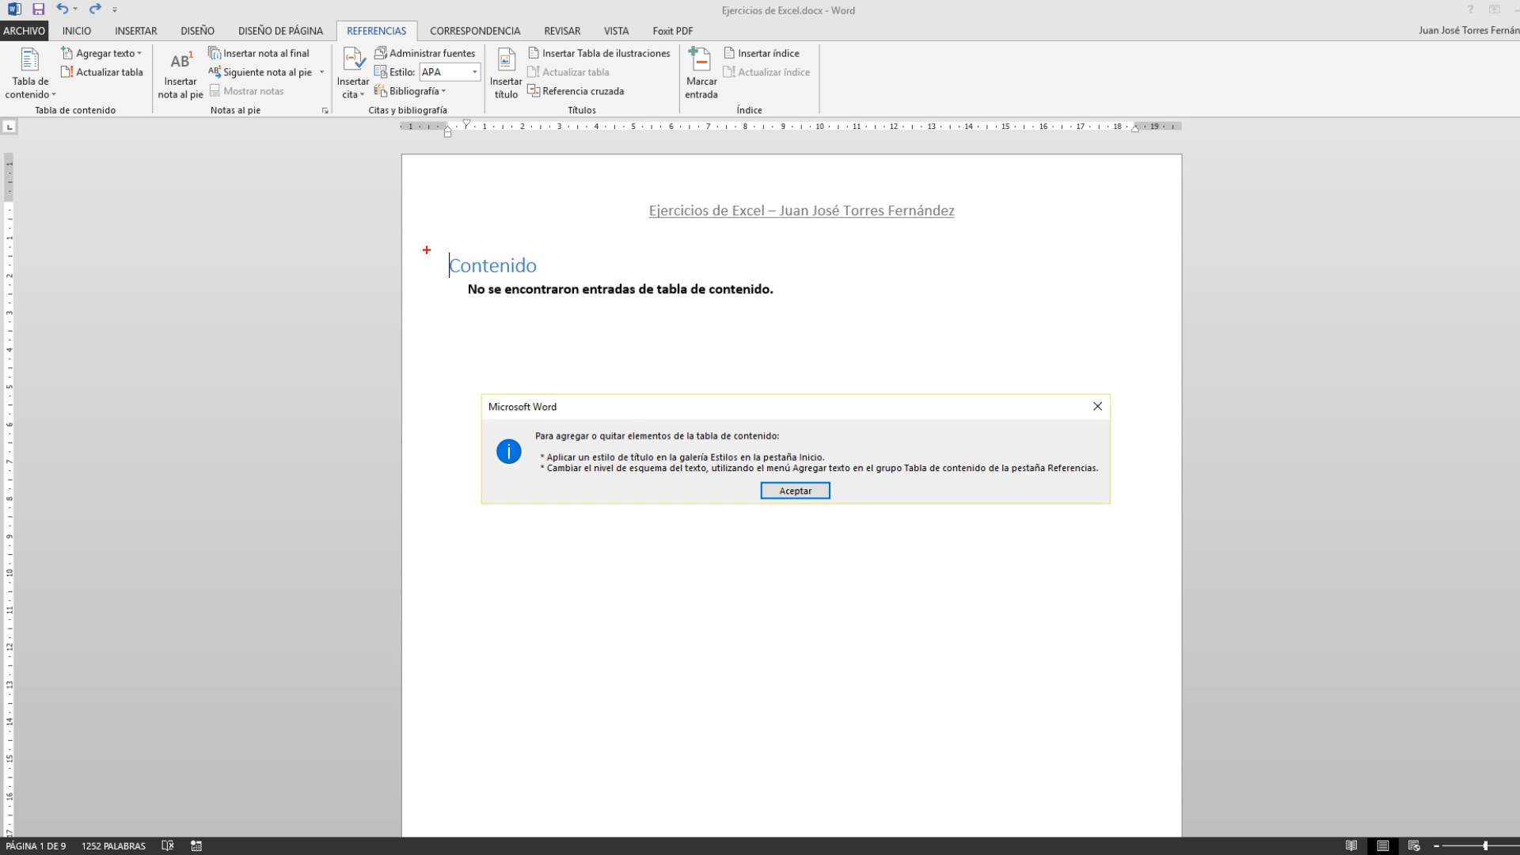
mouse_move(426, 246)
mouse_down()
mouse_move(739, 478)
mouse_move(1145, 555)
mouse_up()
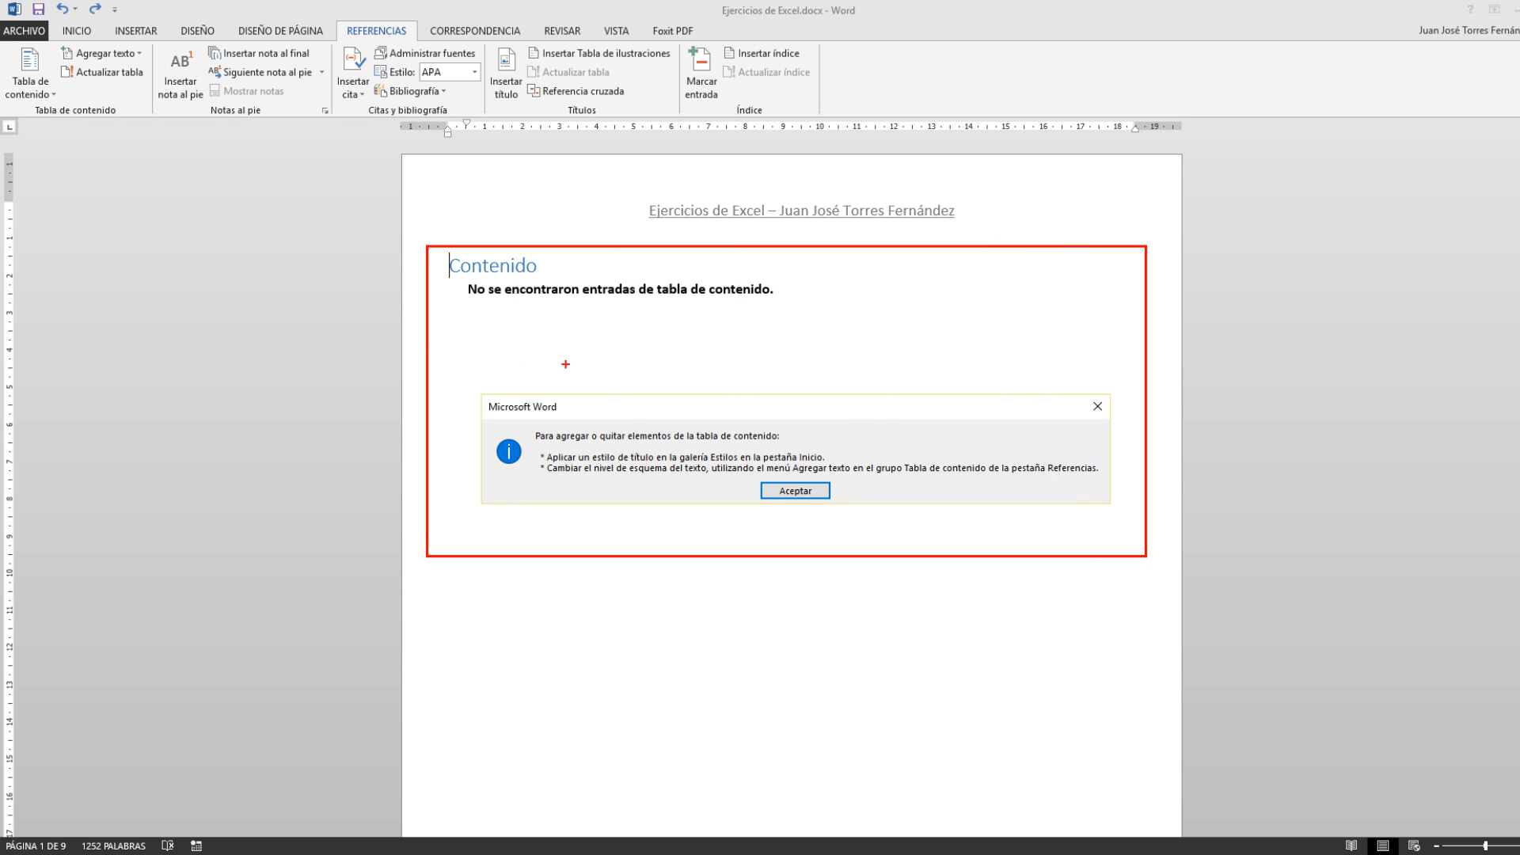
drag(480, 302, 758, 311)
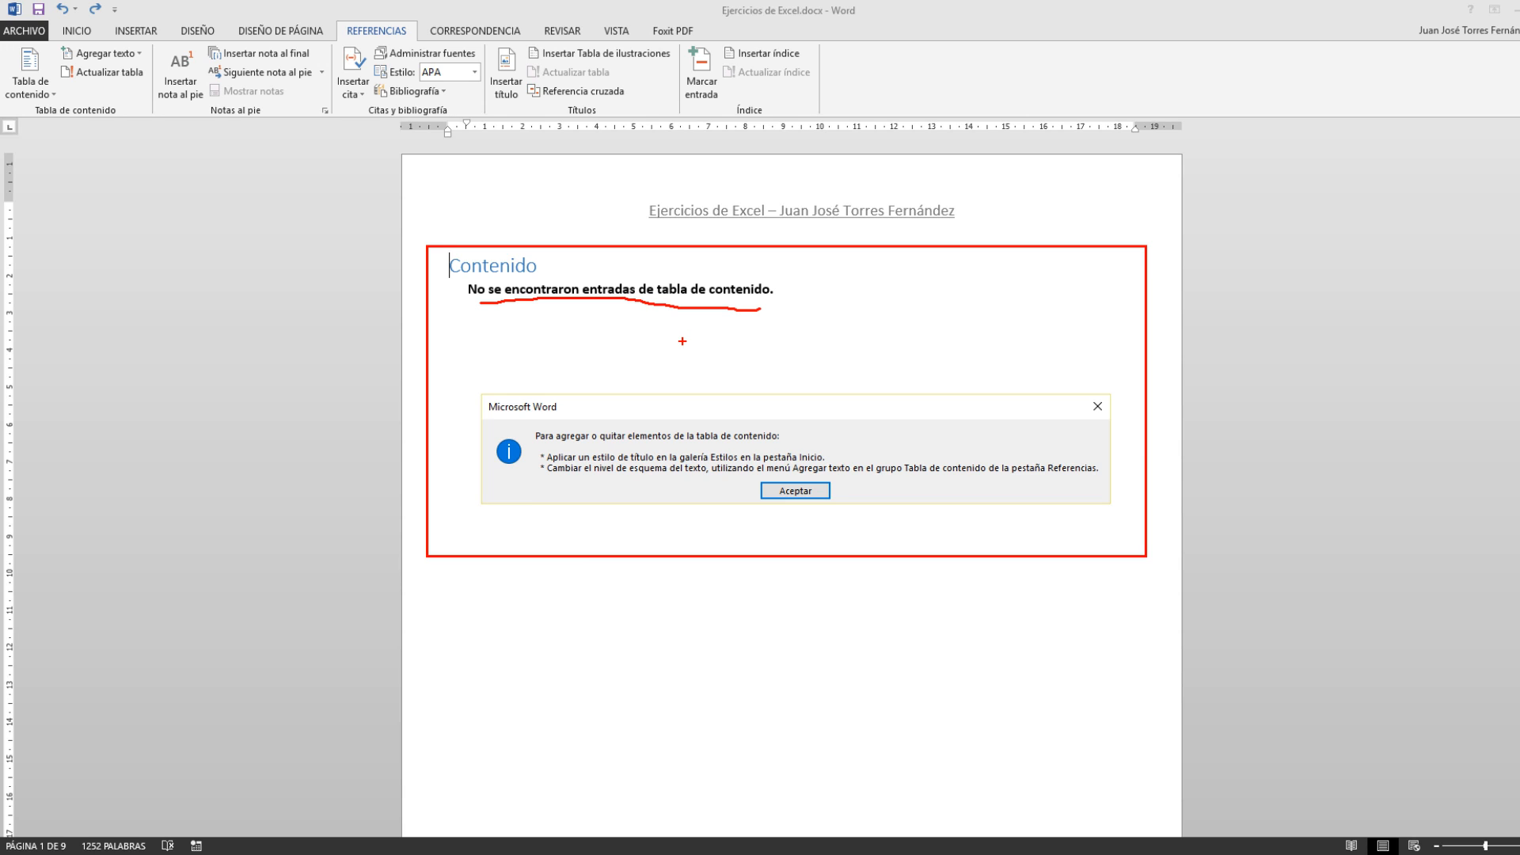
key(Escape)
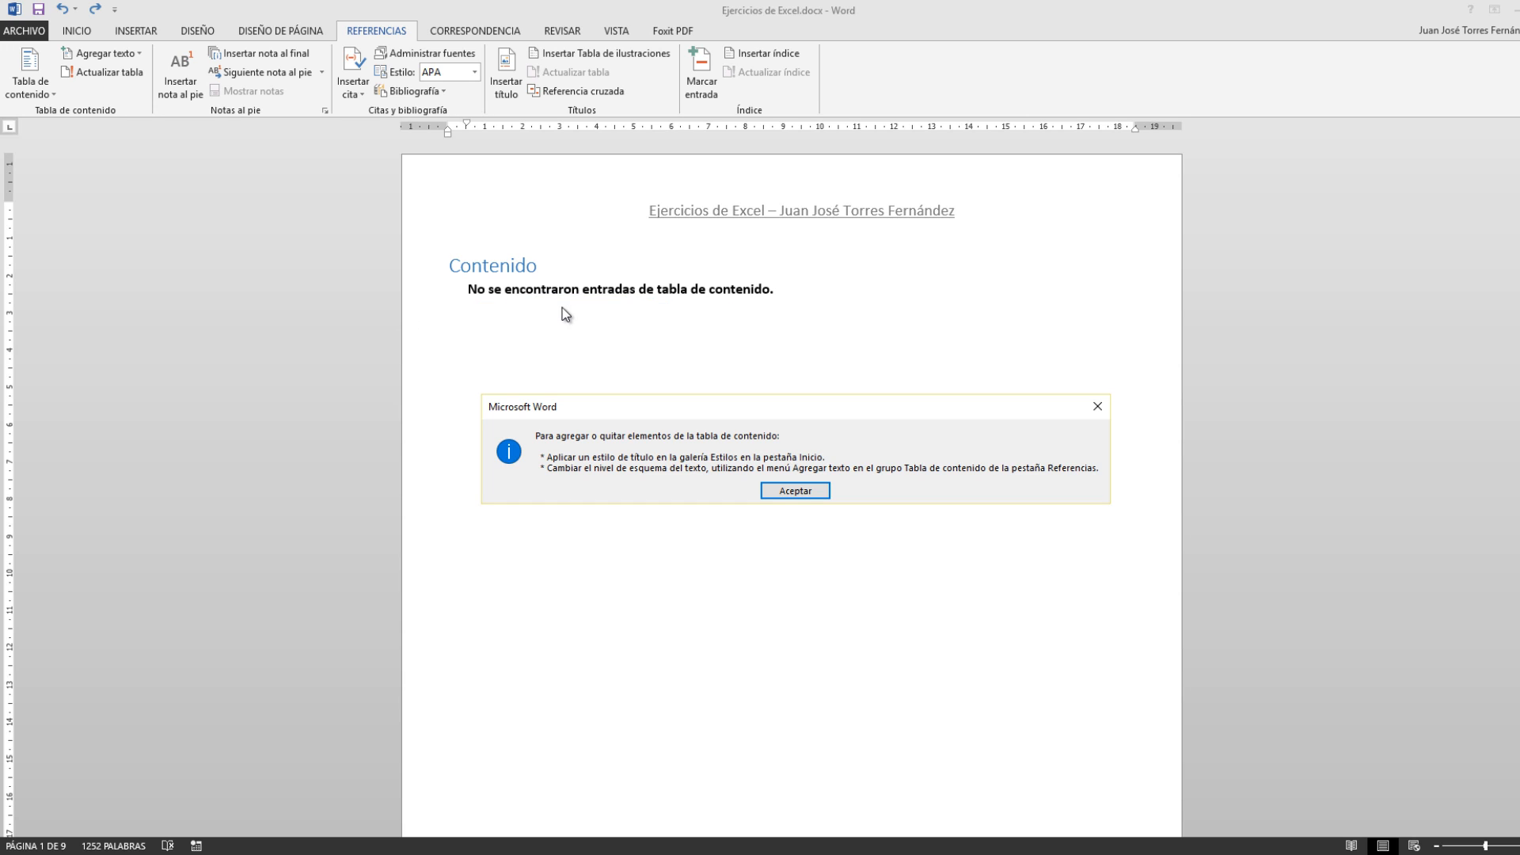
click(1097, 407)
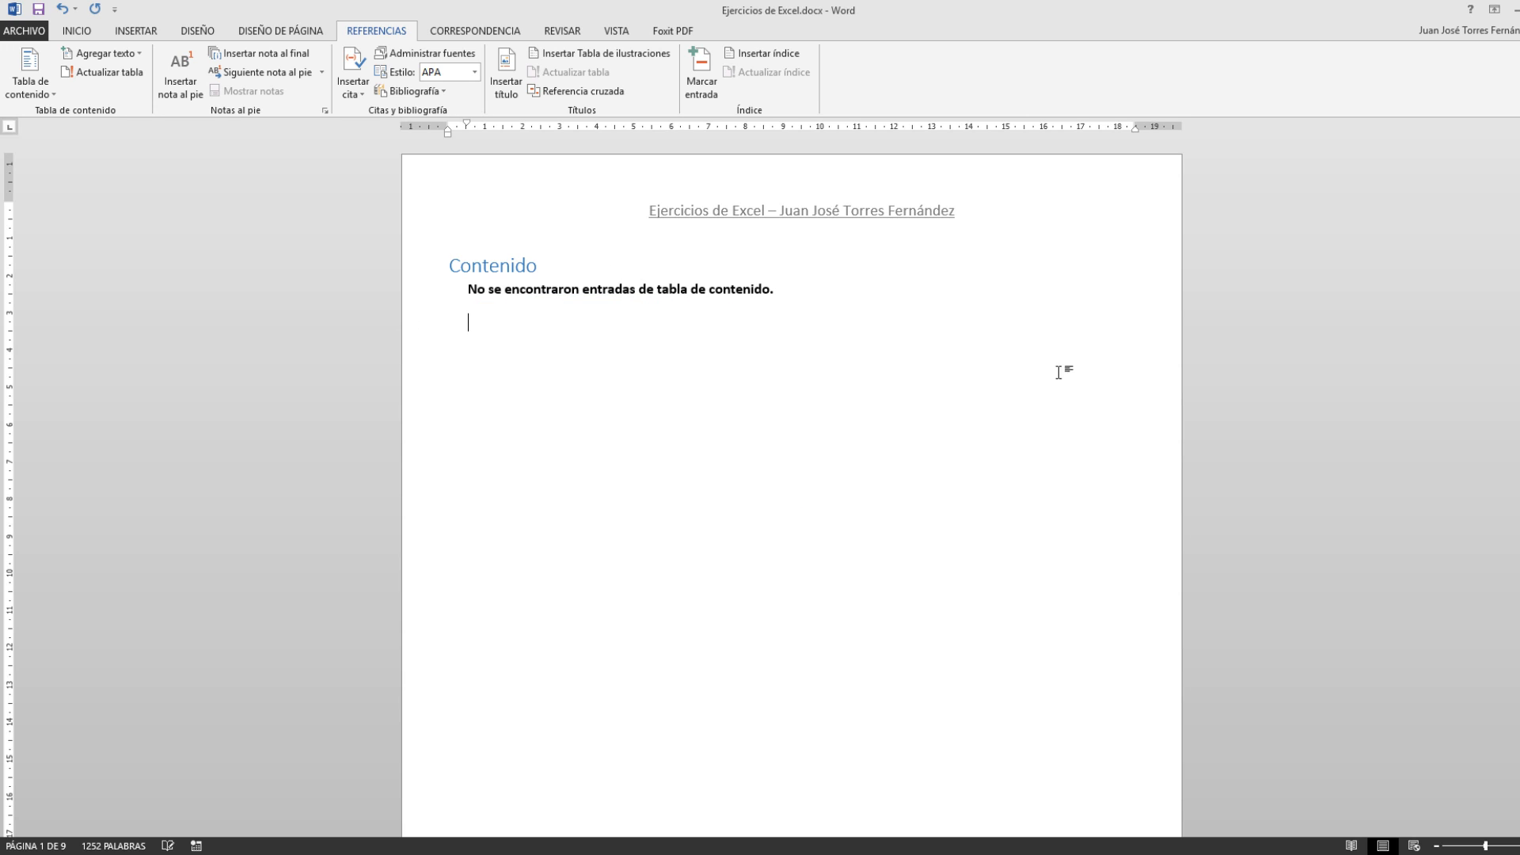
- Remove the table of contents from the first page
click(482, 259)
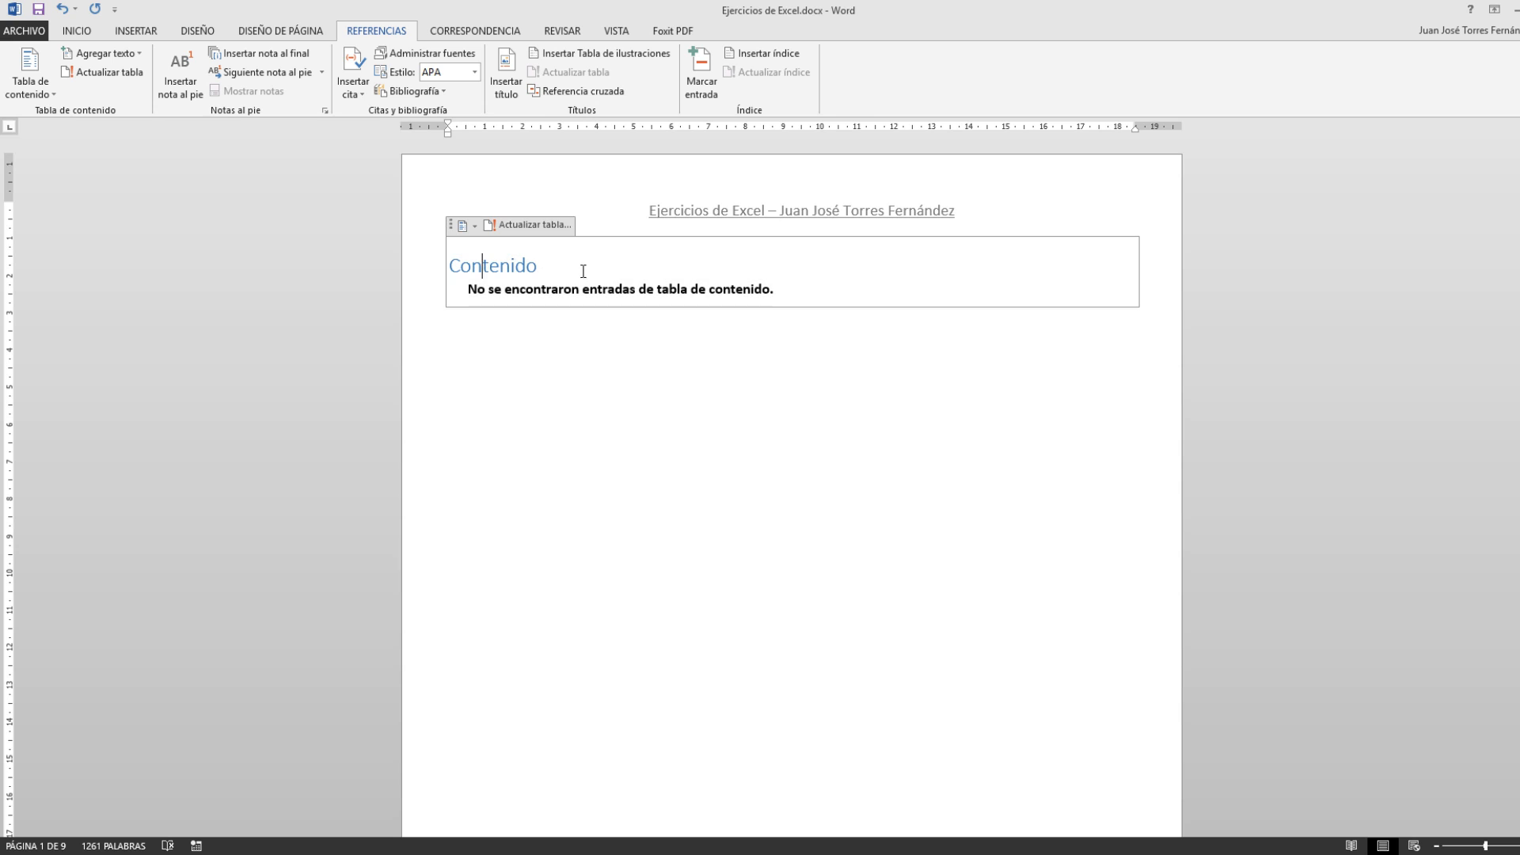
click(540, 310)
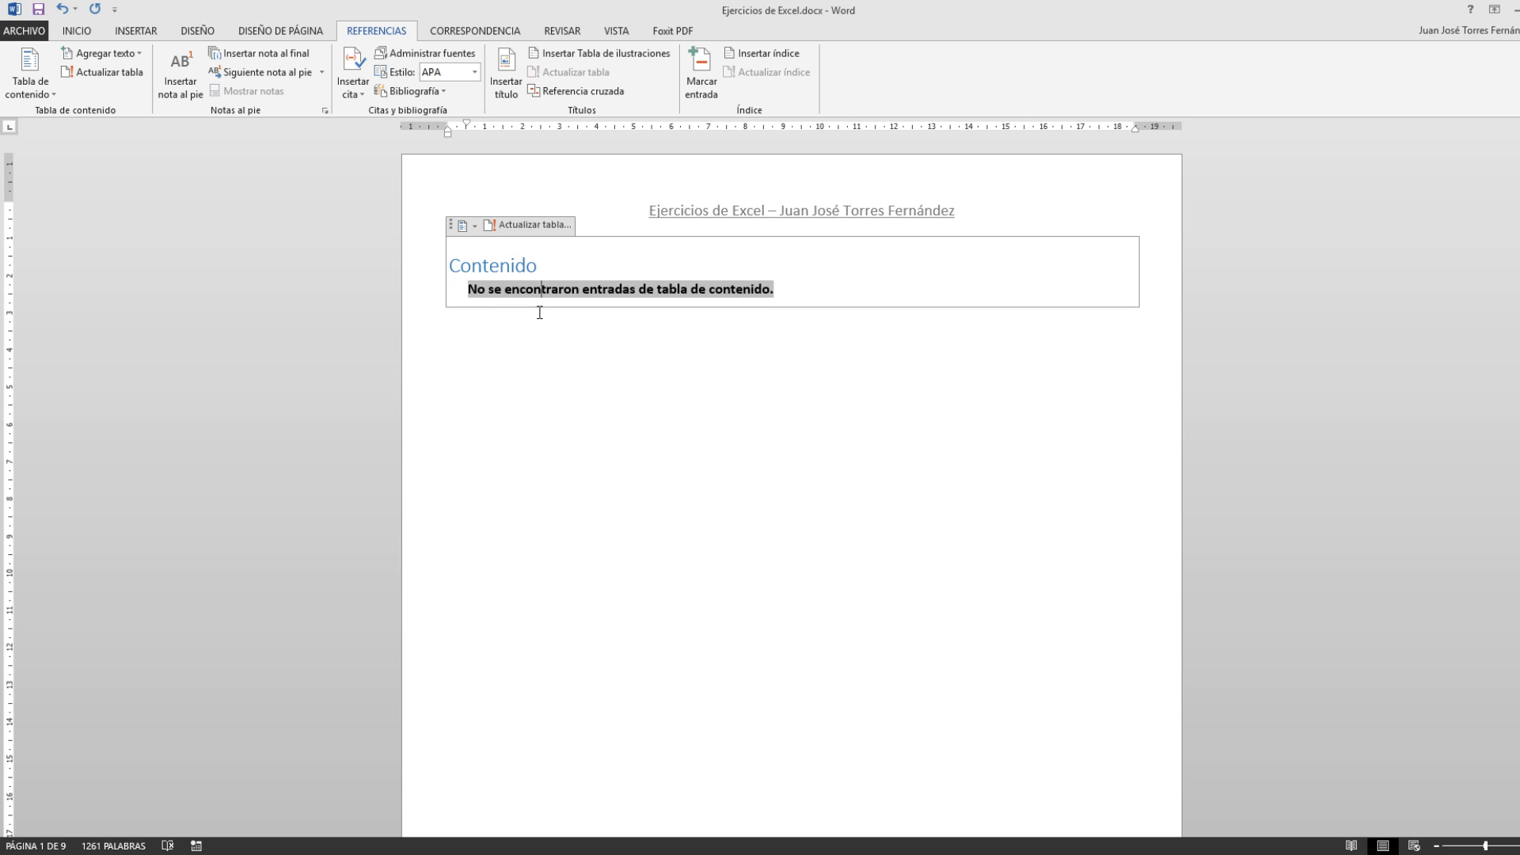
click(54, 94)
click(63, 483)
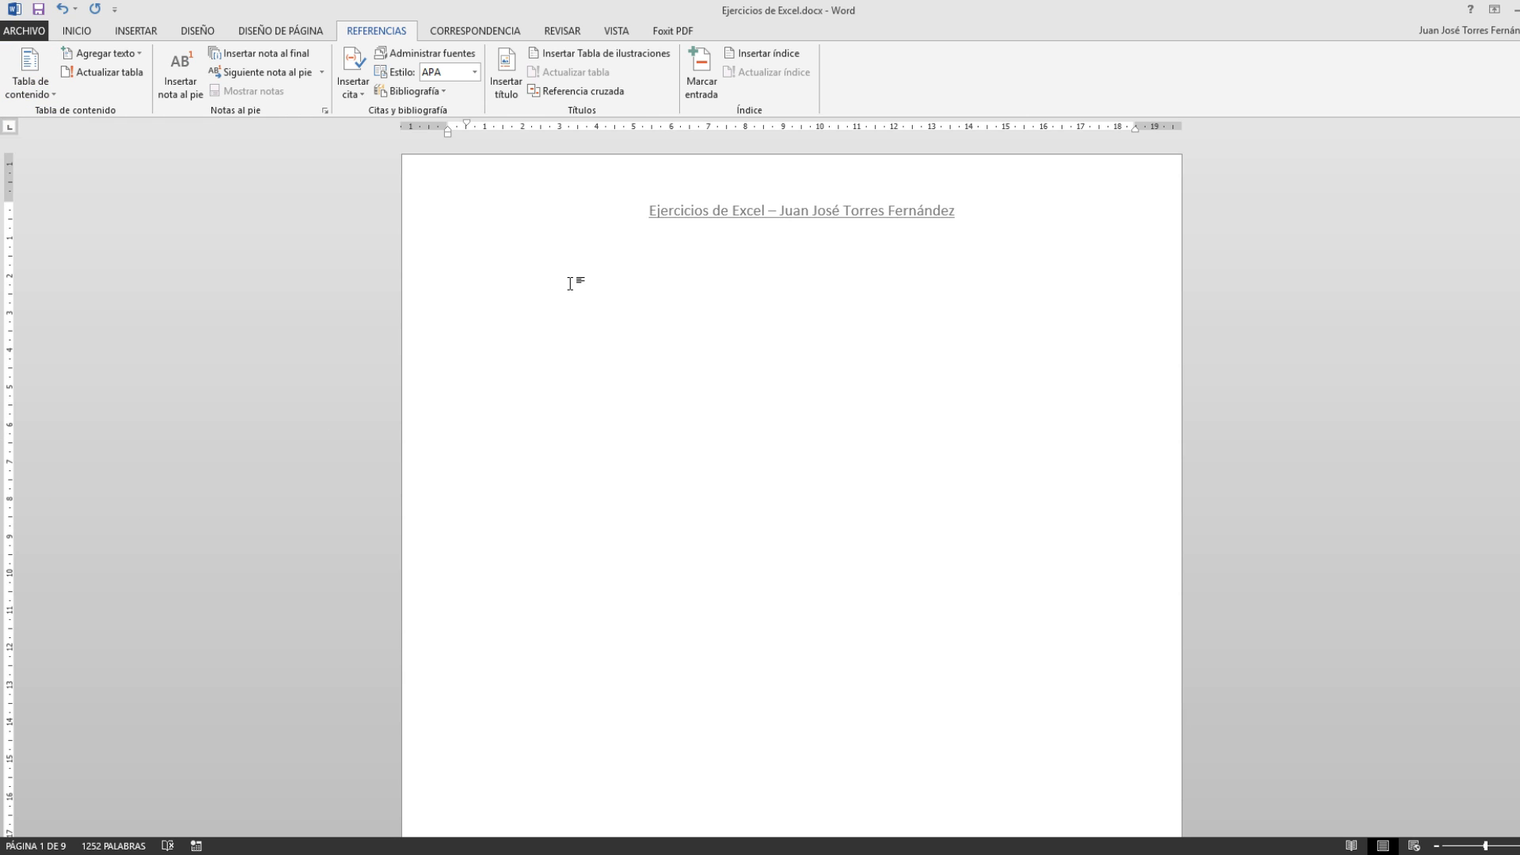
- Select the CLASE 1, CLASE 2 and CLASE 3 headings together as one multiple selection
scroll(678, 451, down, 8)
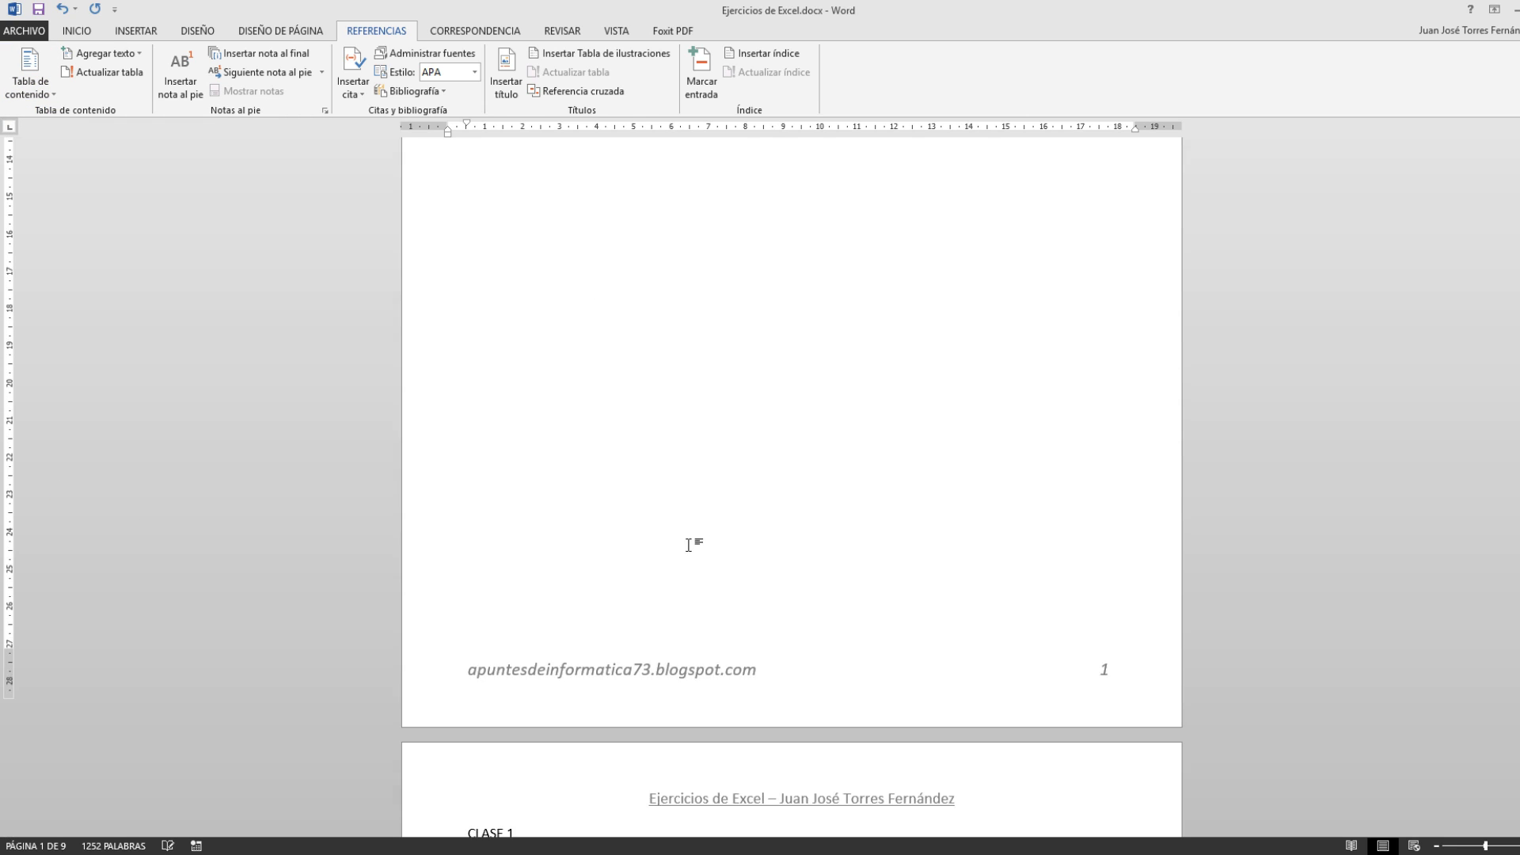
scroll(688, 545, down, 7)
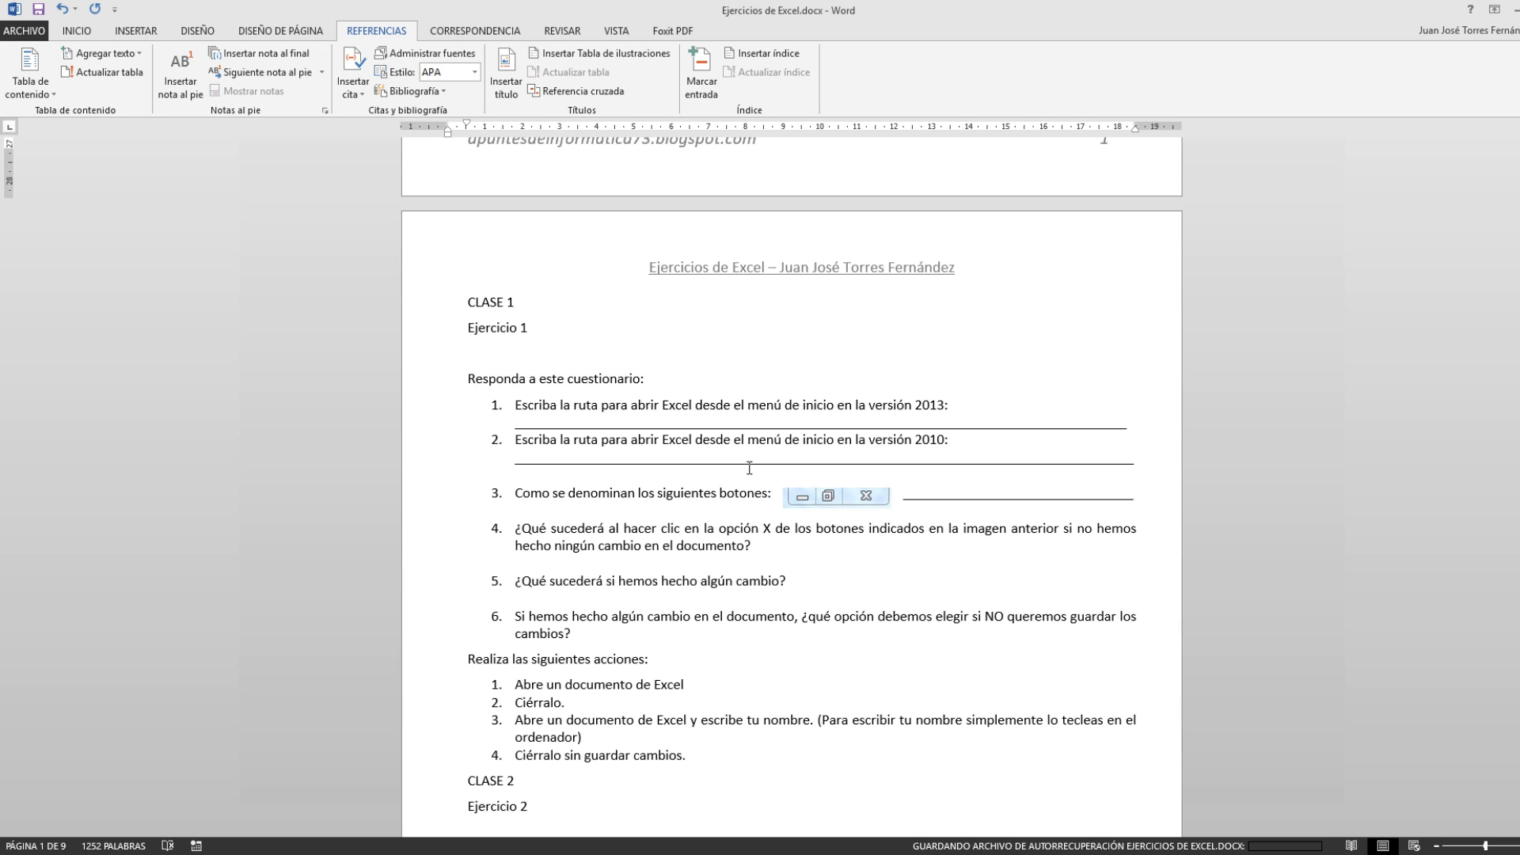
click(445, 302)
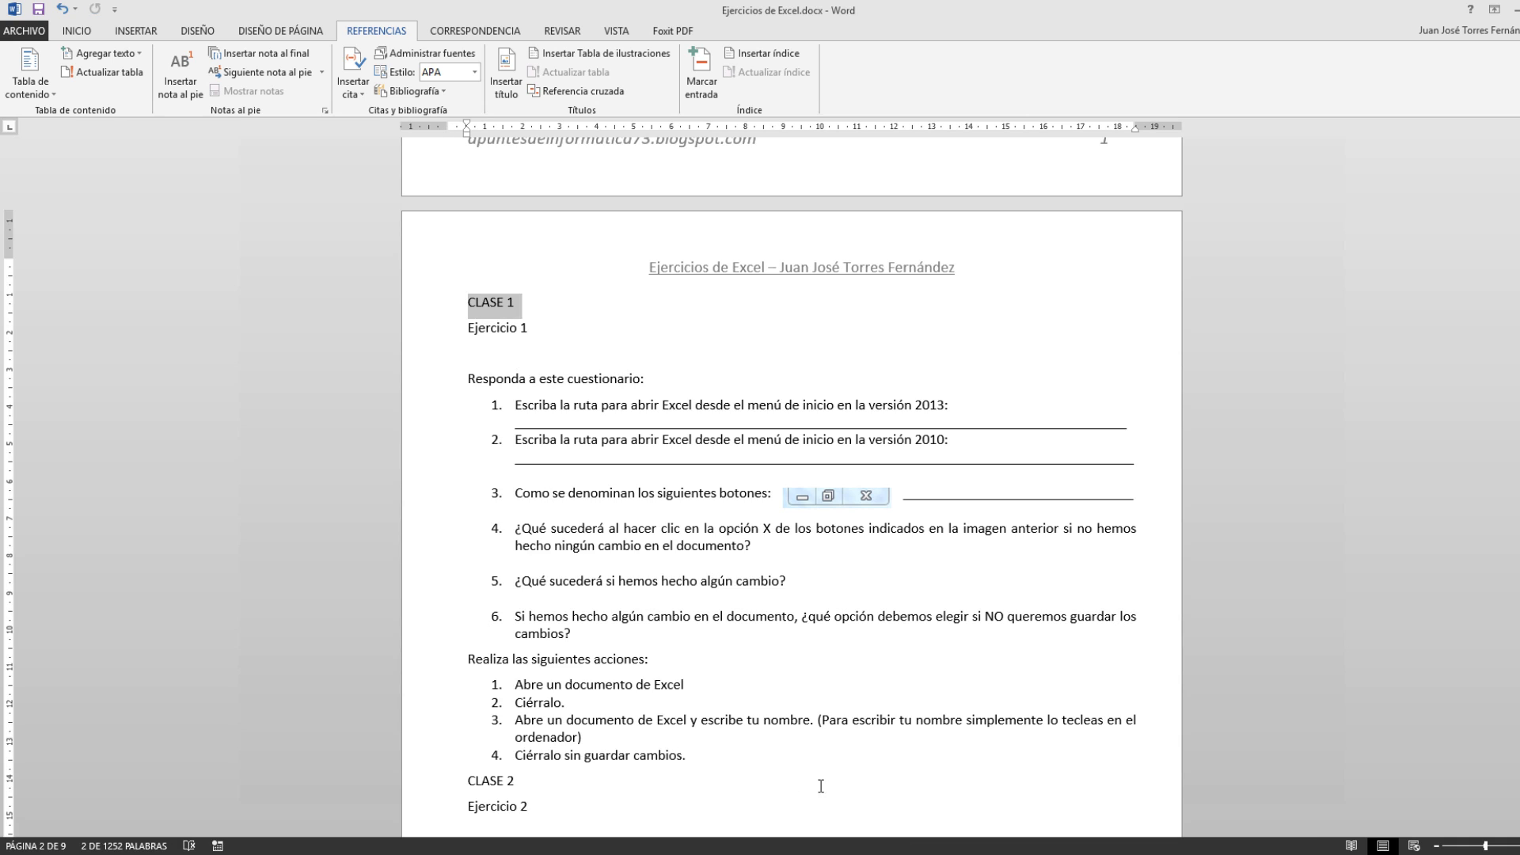
scroll(841, 673, down, 3)
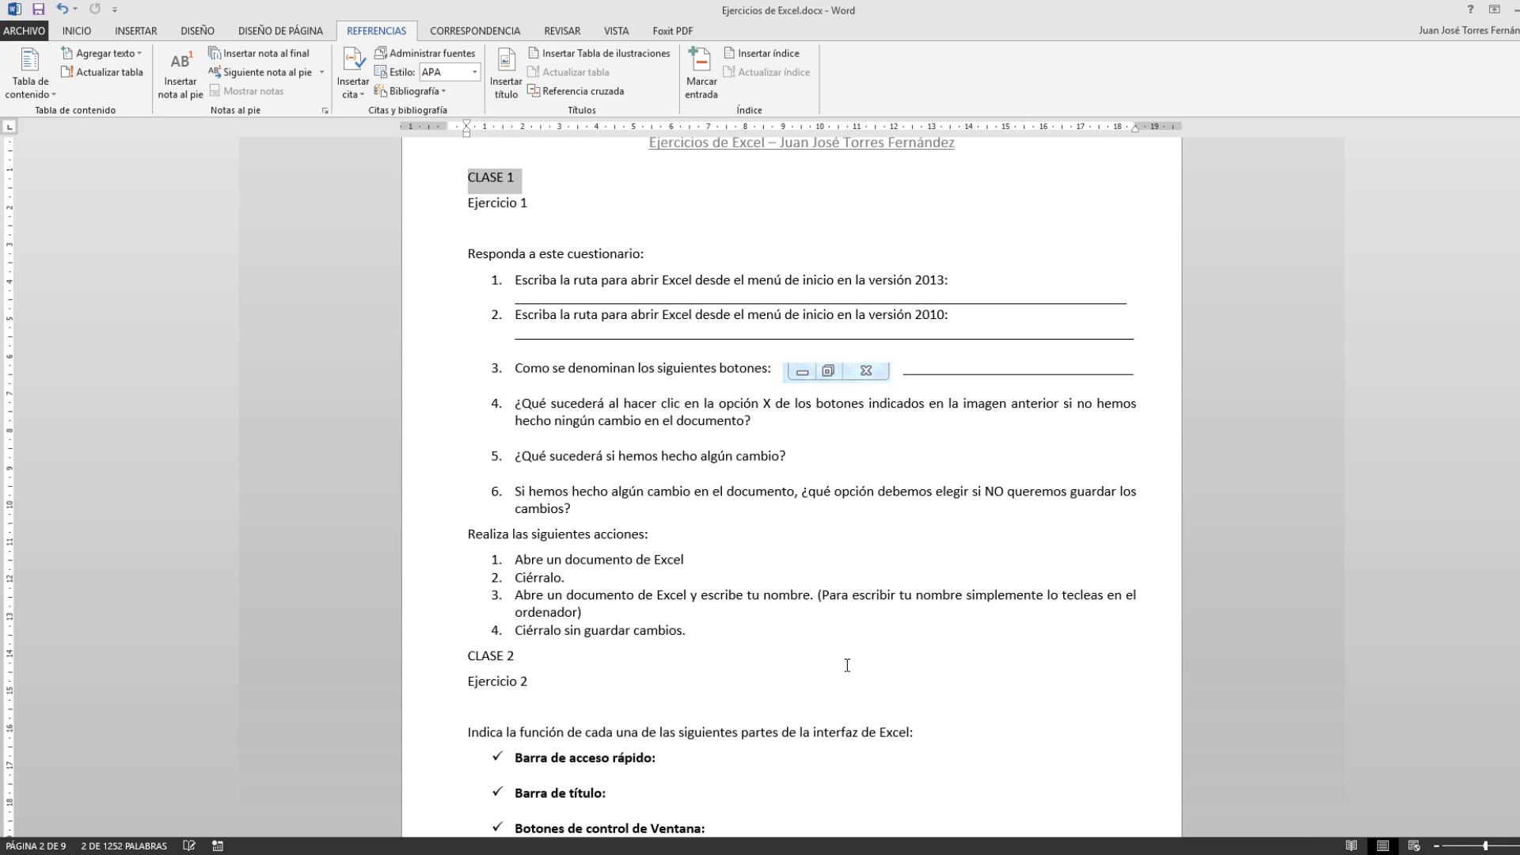
ctrl+click(415, 663)
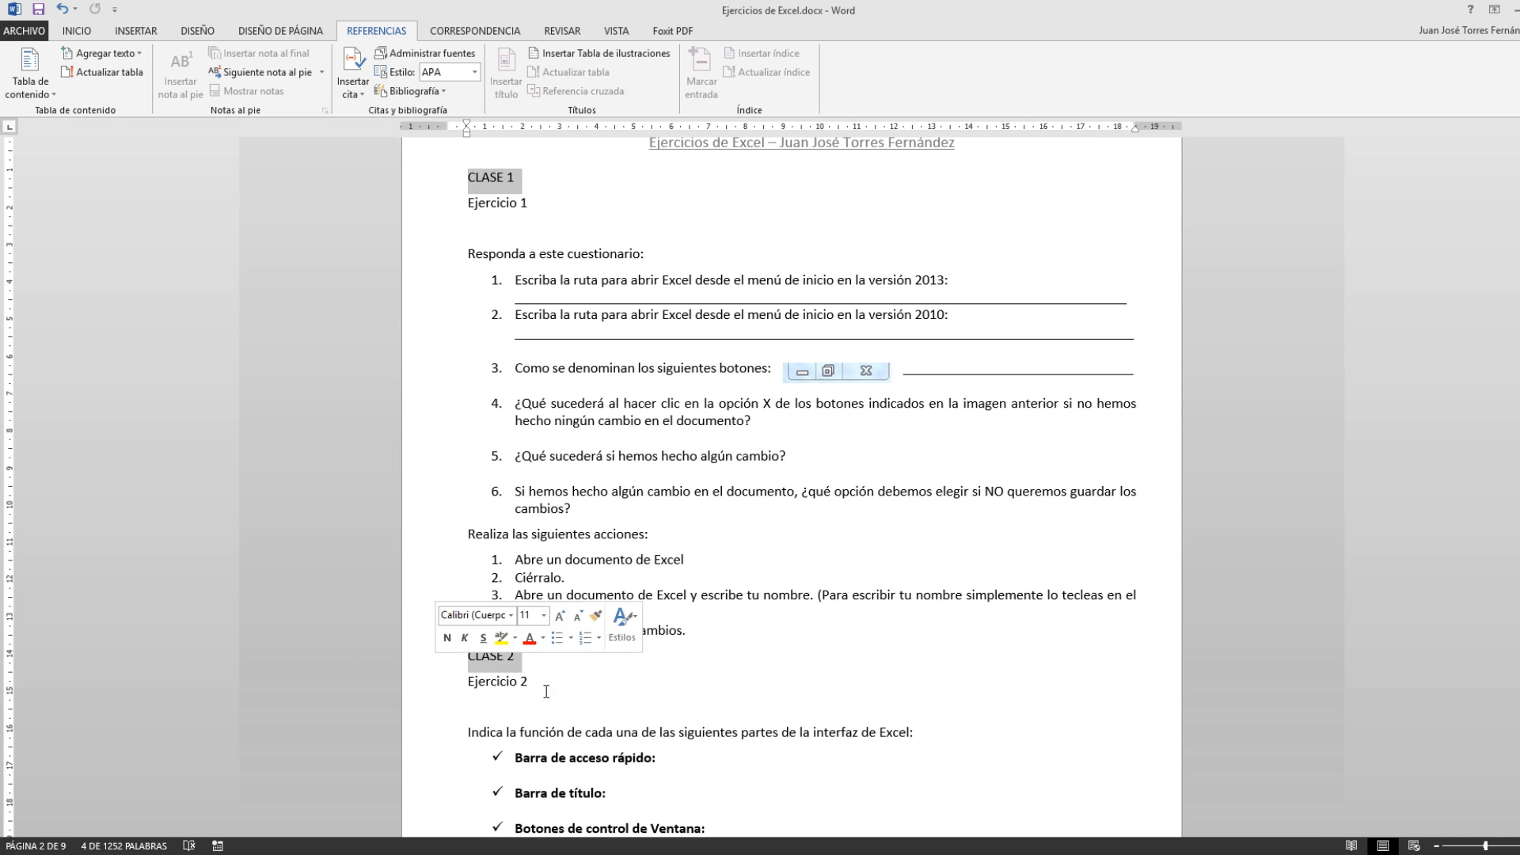
scroll(662, 657, down, 7)
scroll(663, 649, down, 5)
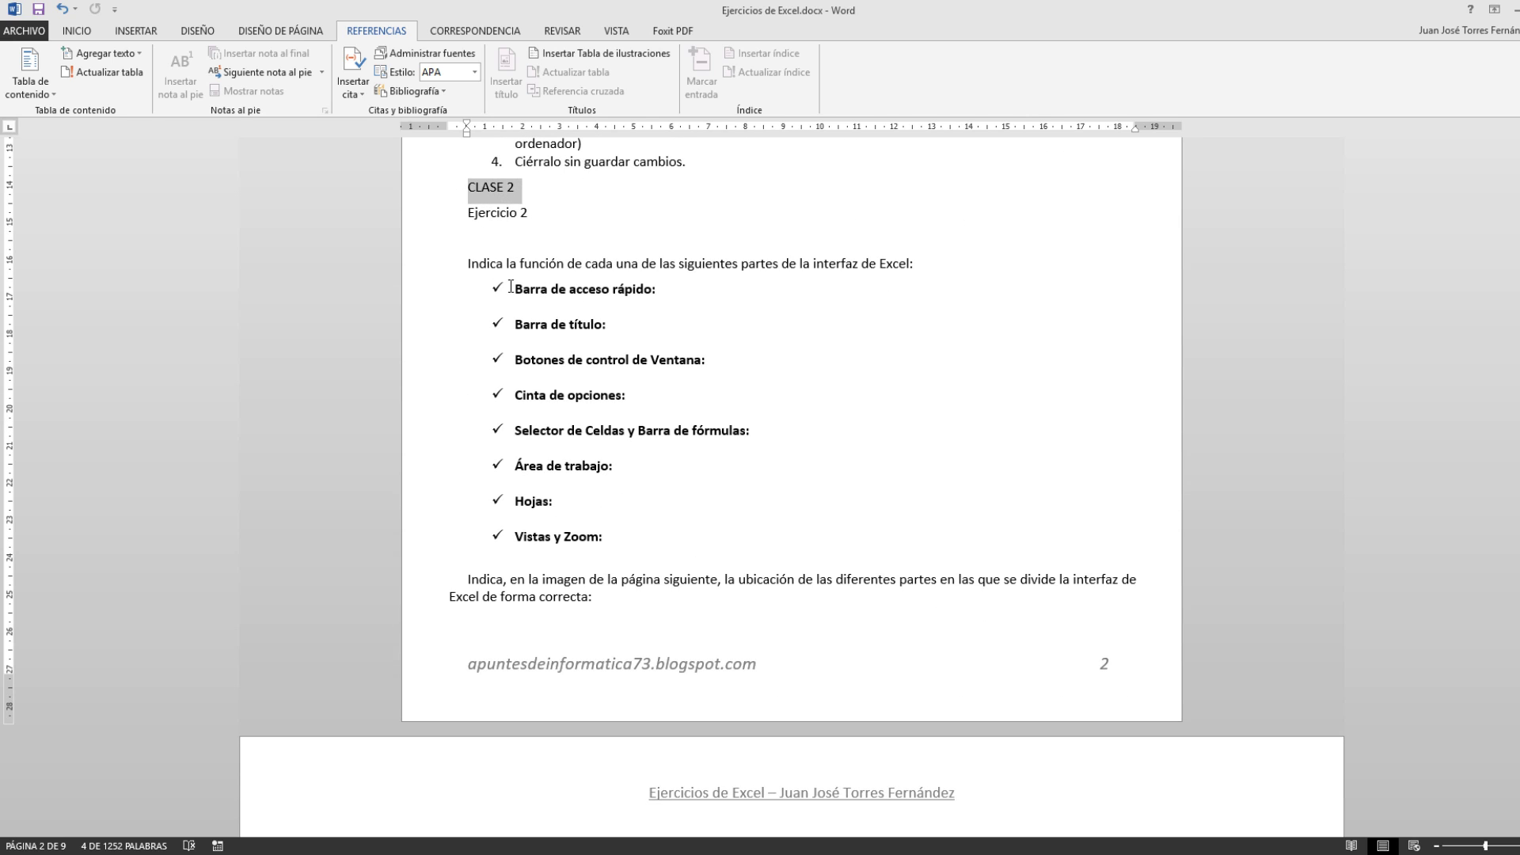
scroll(511, 286, down, 10)
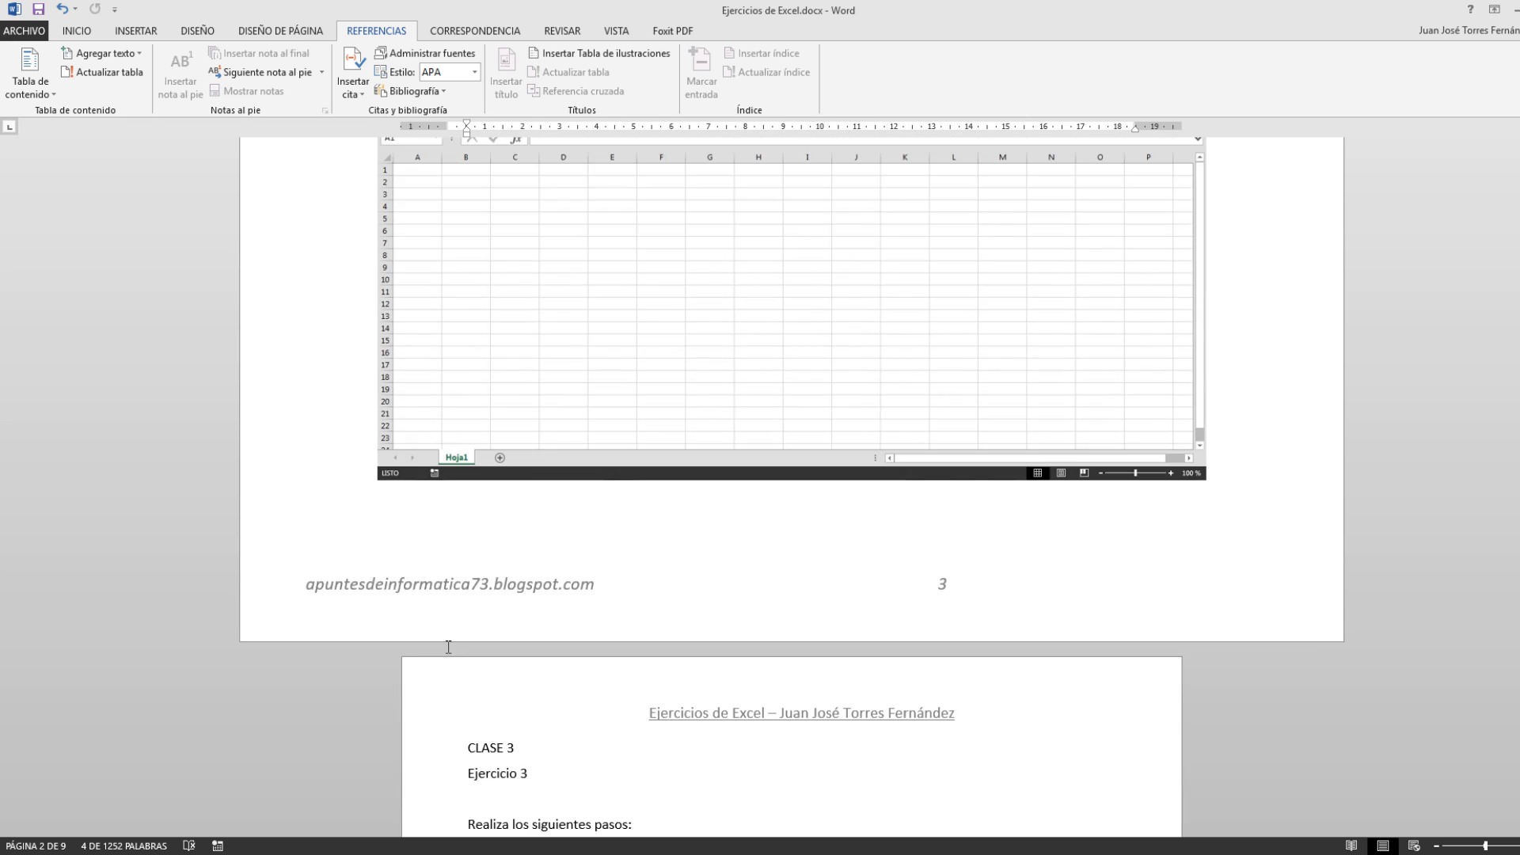
scroll(448, 647, down, 4)
click(407, 435)
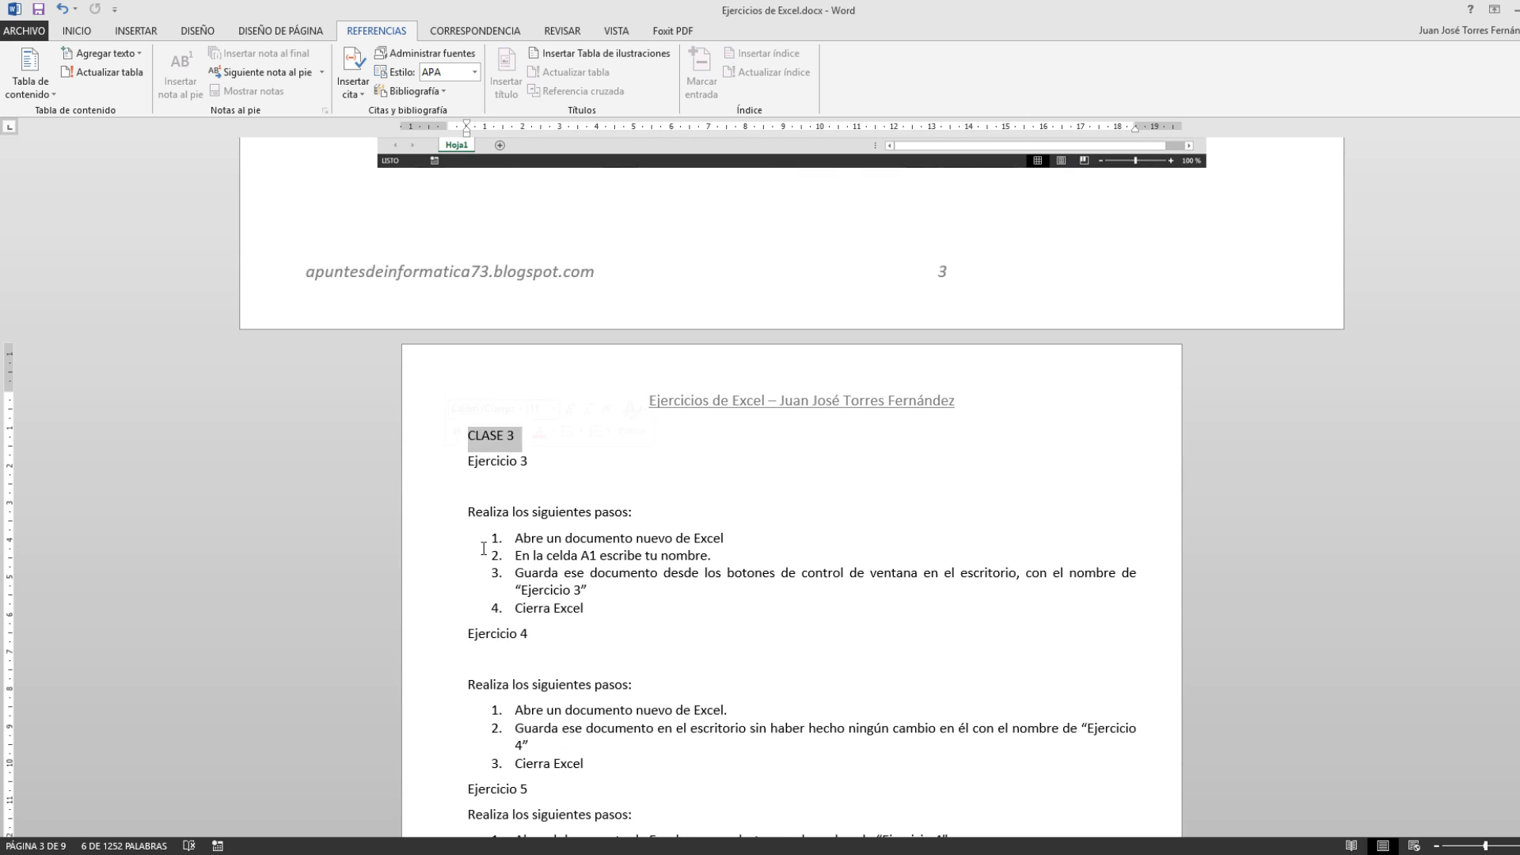
- Add the CLASE 4, CLASE 5 and CLASE 6 headings to the current selection
scroll(483, 548, down, 5)
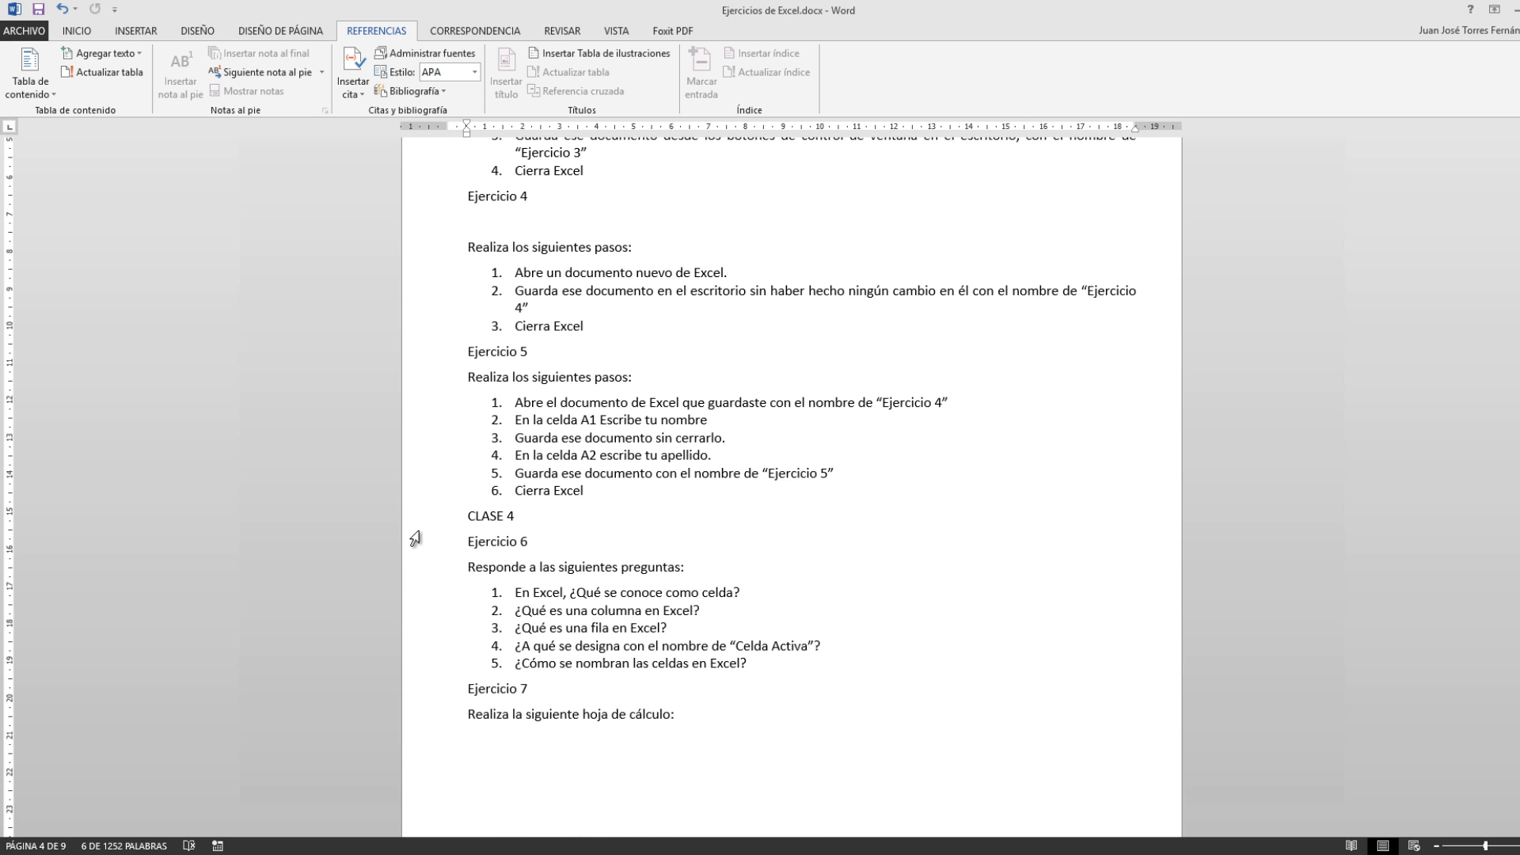
click(414, 517)
scroll(447, 619, down, 6)
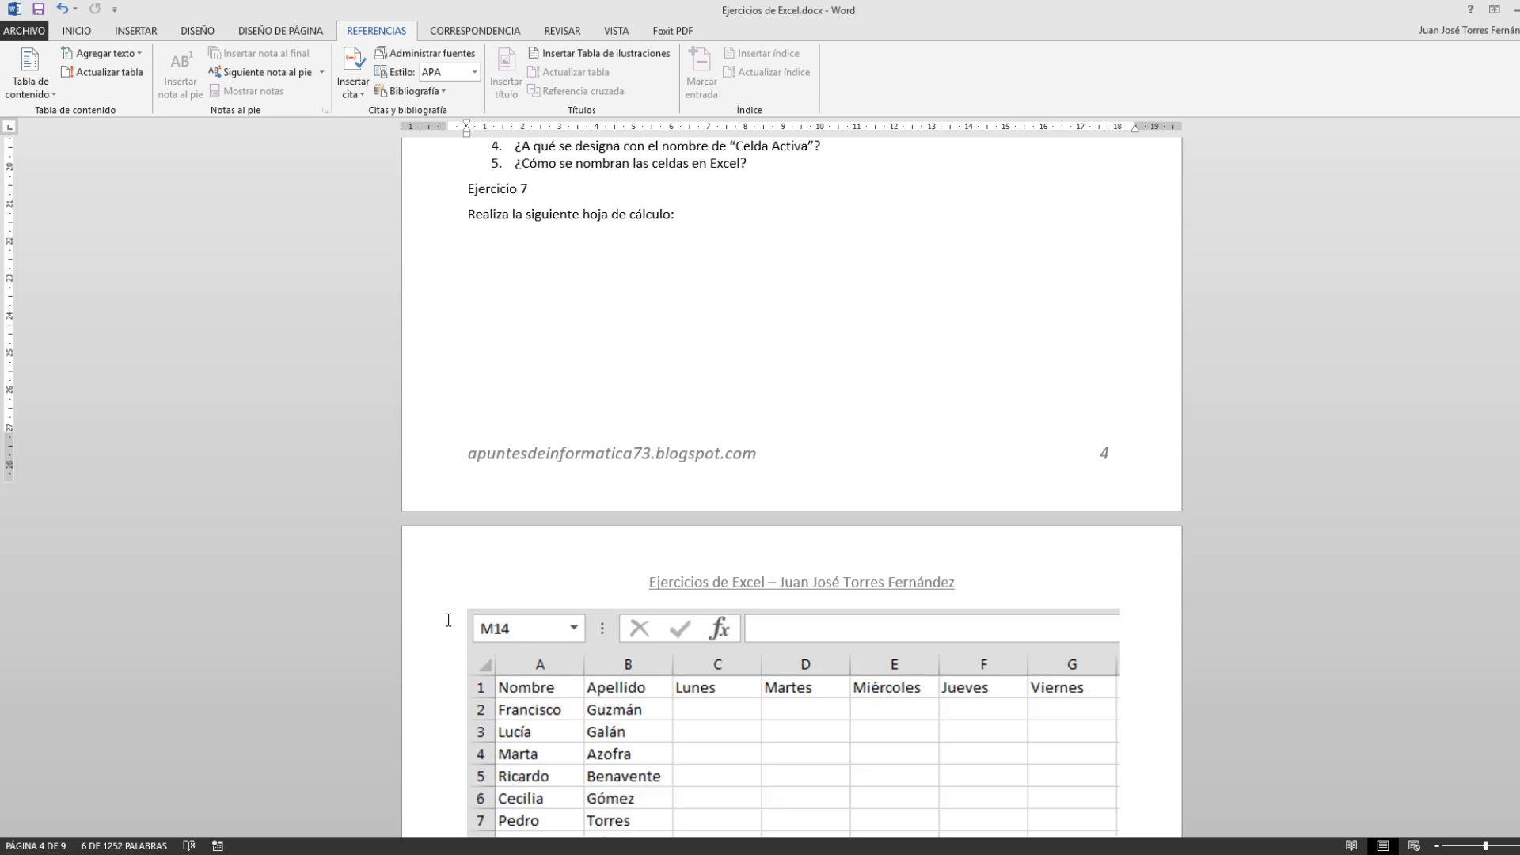
scroll(447, 619, down, 10)
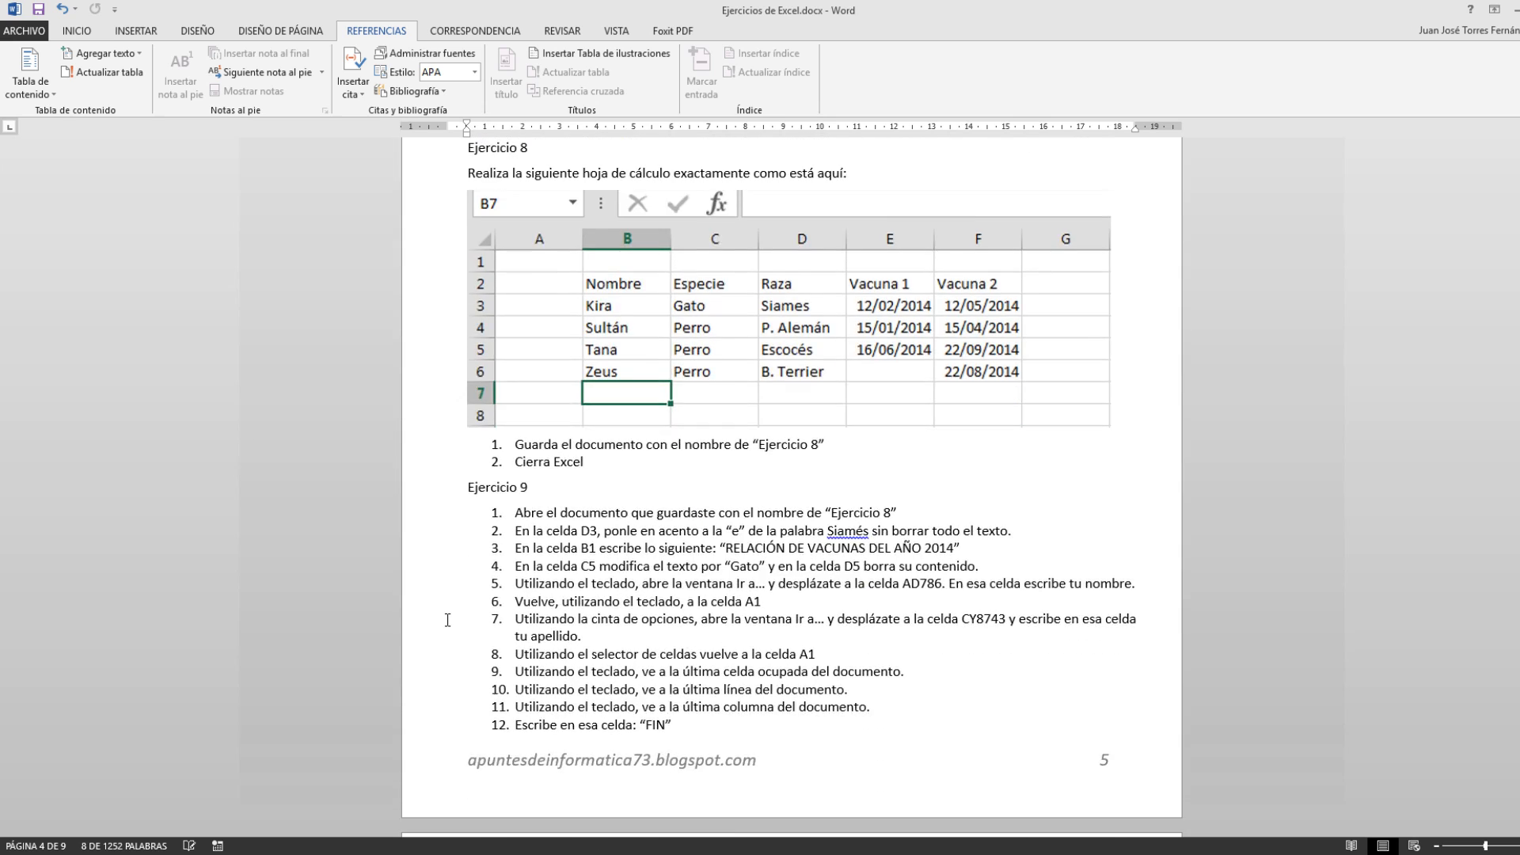
scroll(447, 620, down, 6)
click(444, 531)
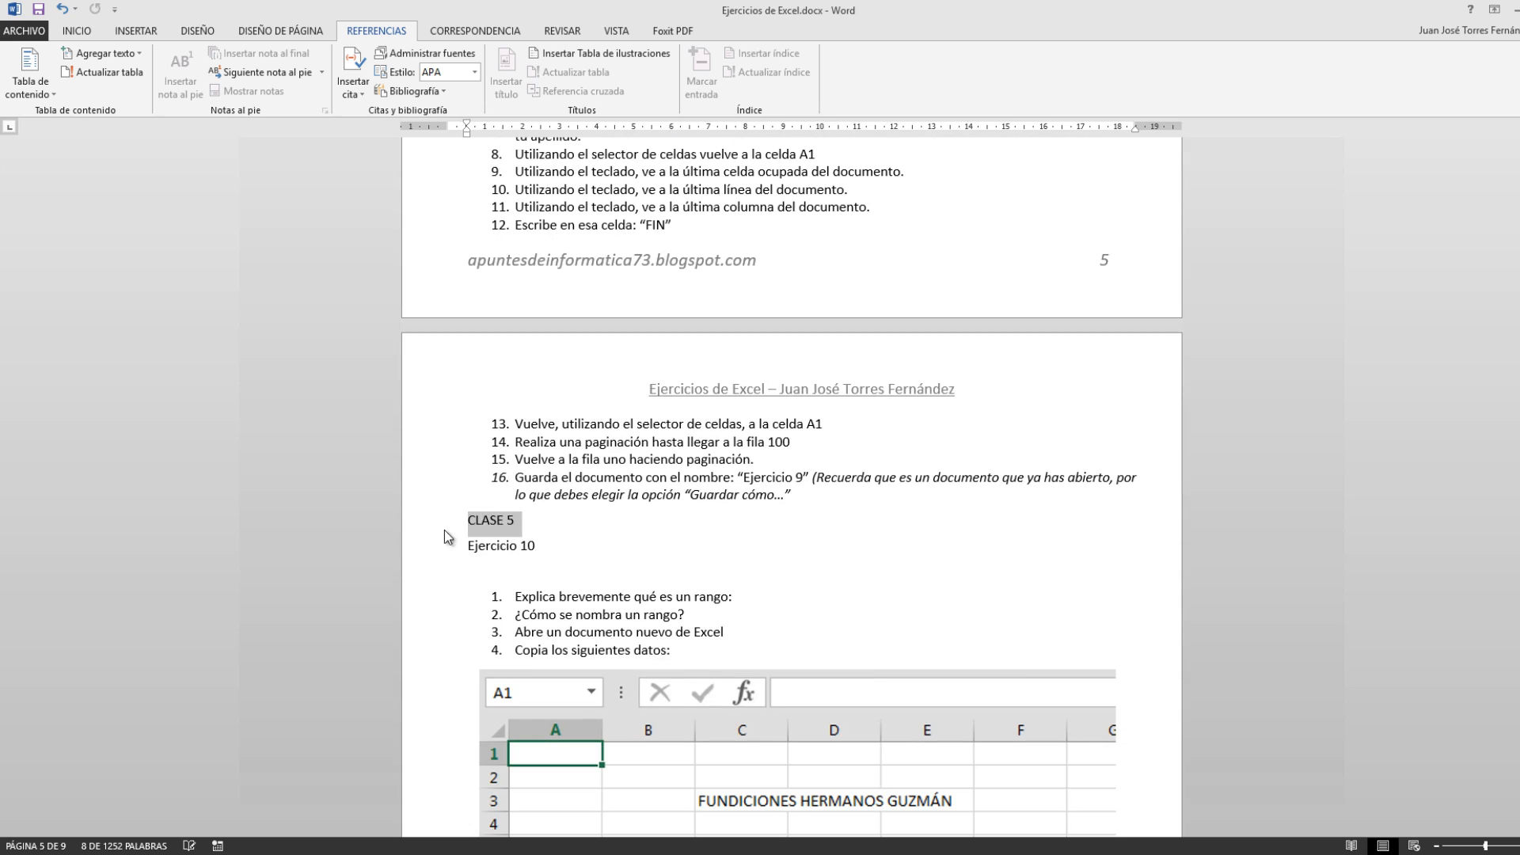
scroll(441, 630, down, 10)
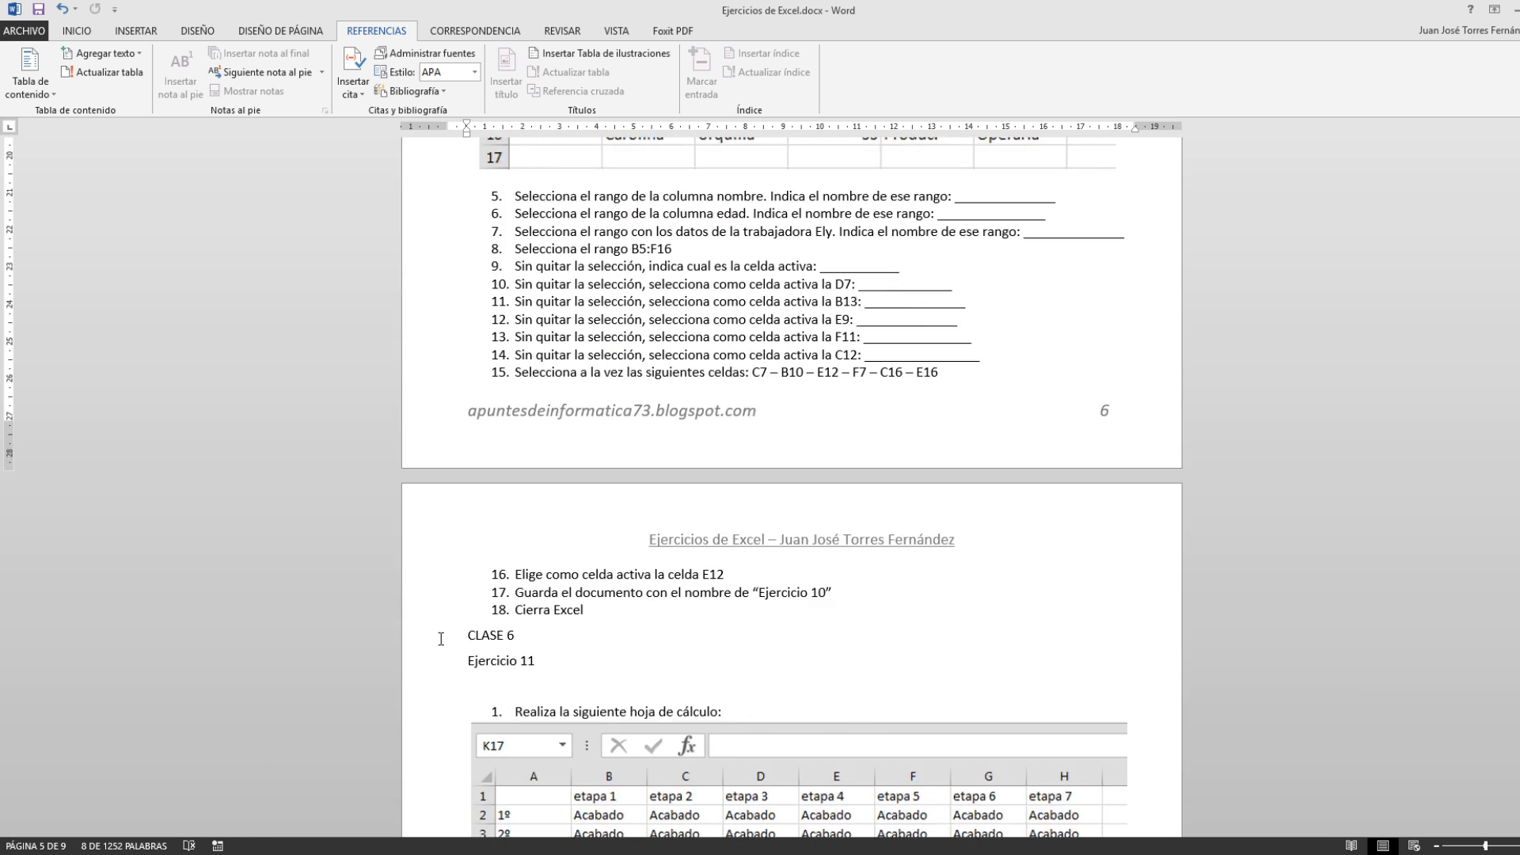
scroll(441, 639, down, 1)
click(426, 579)
- Add the CLASE 7 and CLASE 8 headings to the selection of class headings
scroll(427, 602, down, 12)
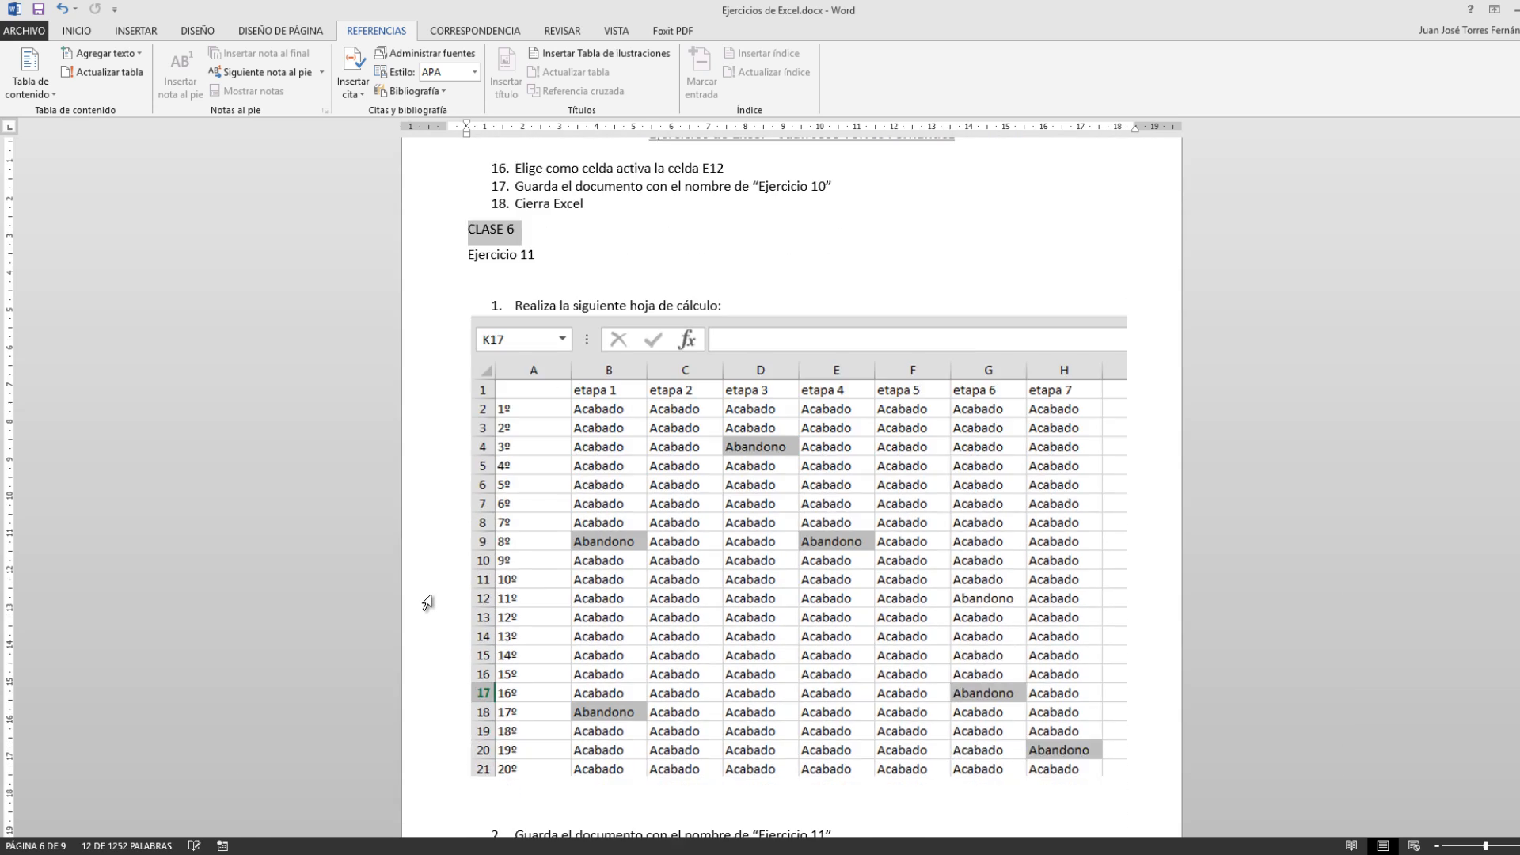
scroll(427, 595, down, 9)
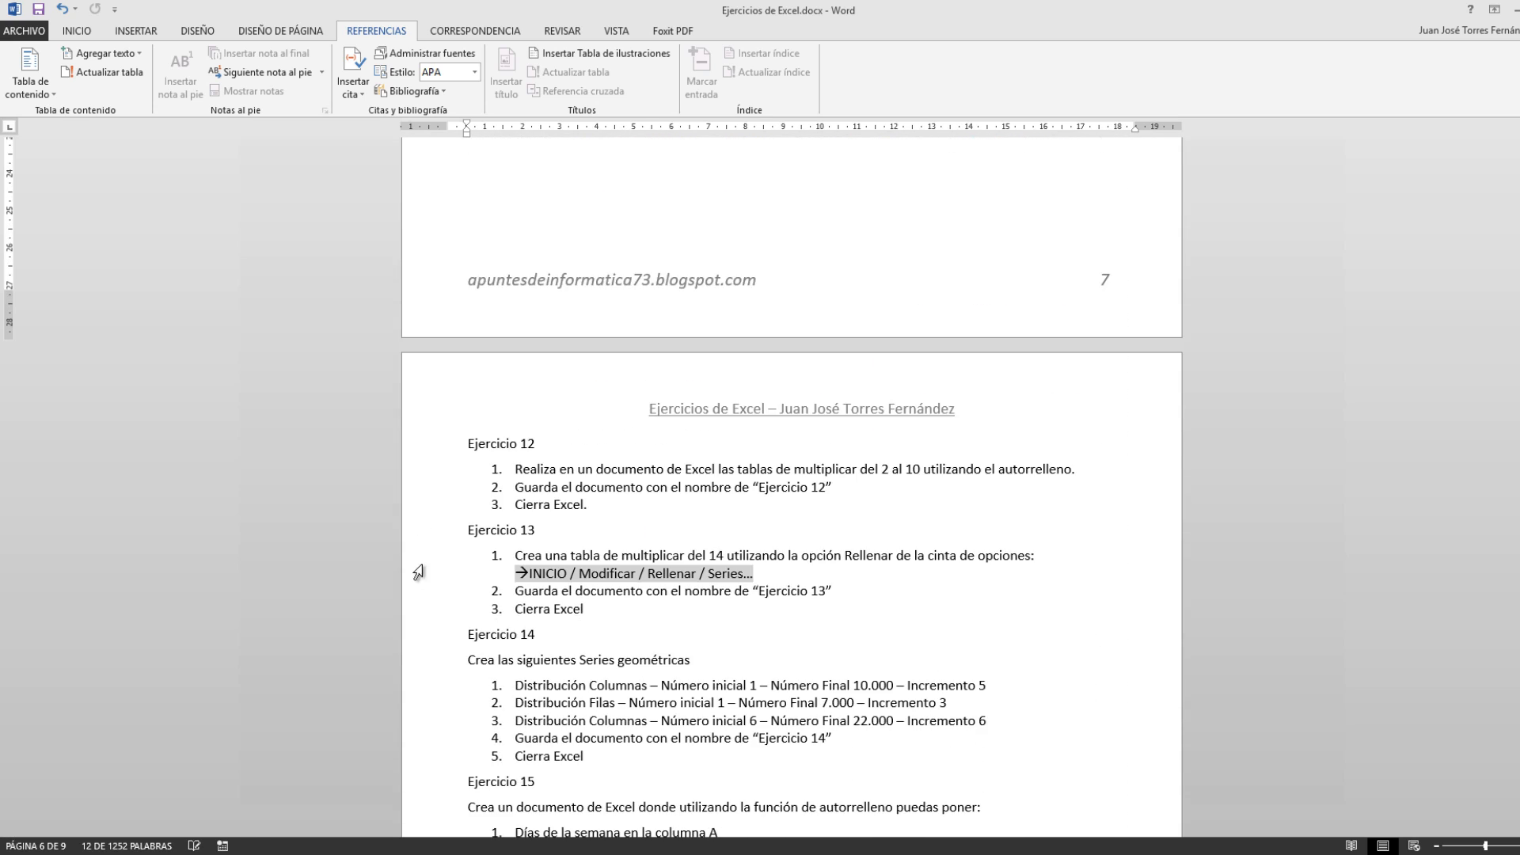
scroll(424, 554, down, 5)
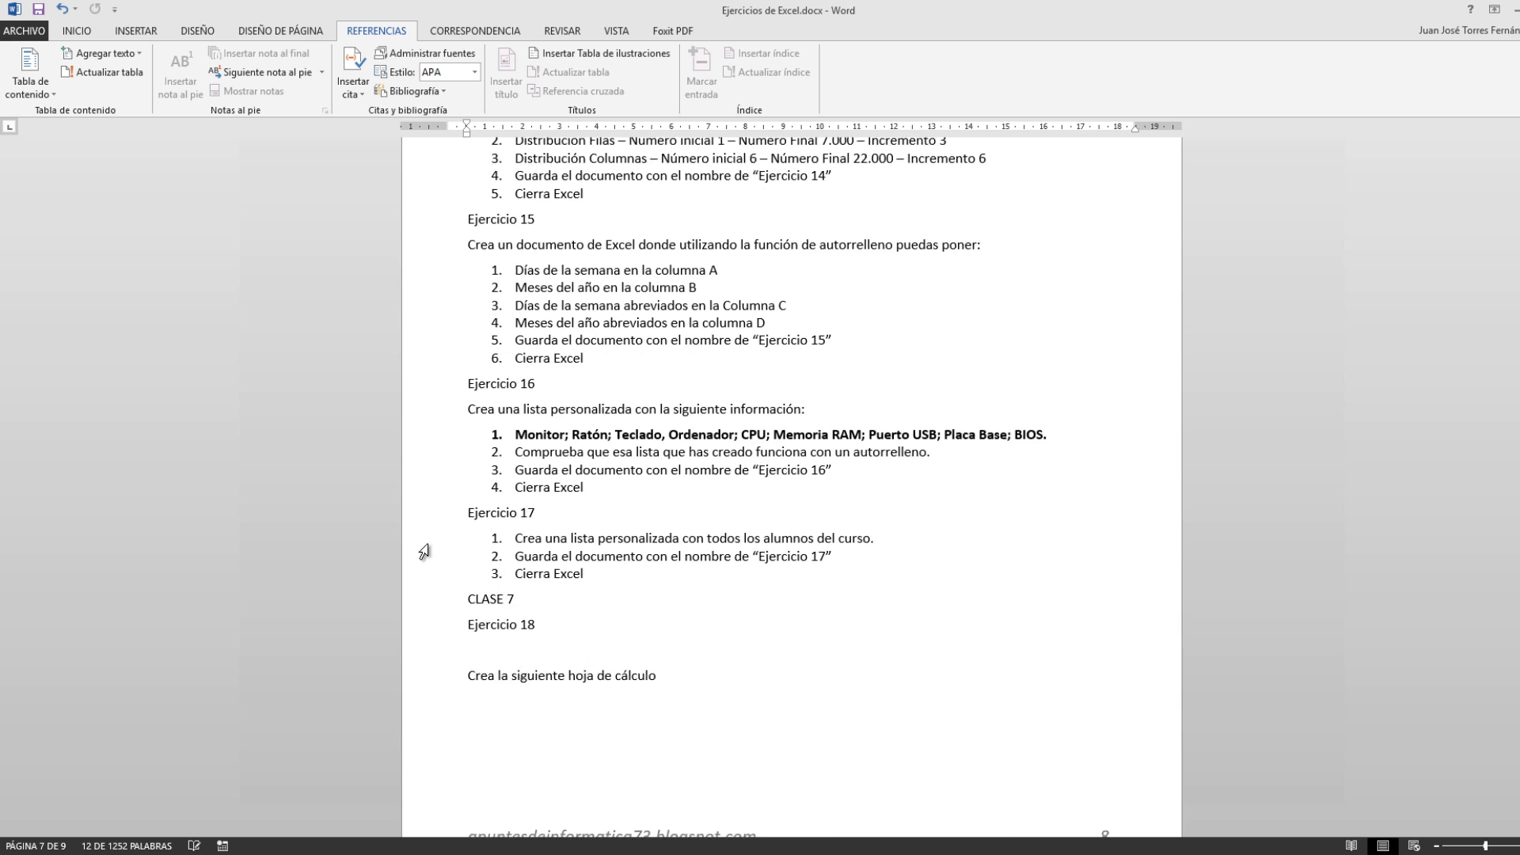
click(418, 573)
scroll(417, 555, down, 12)
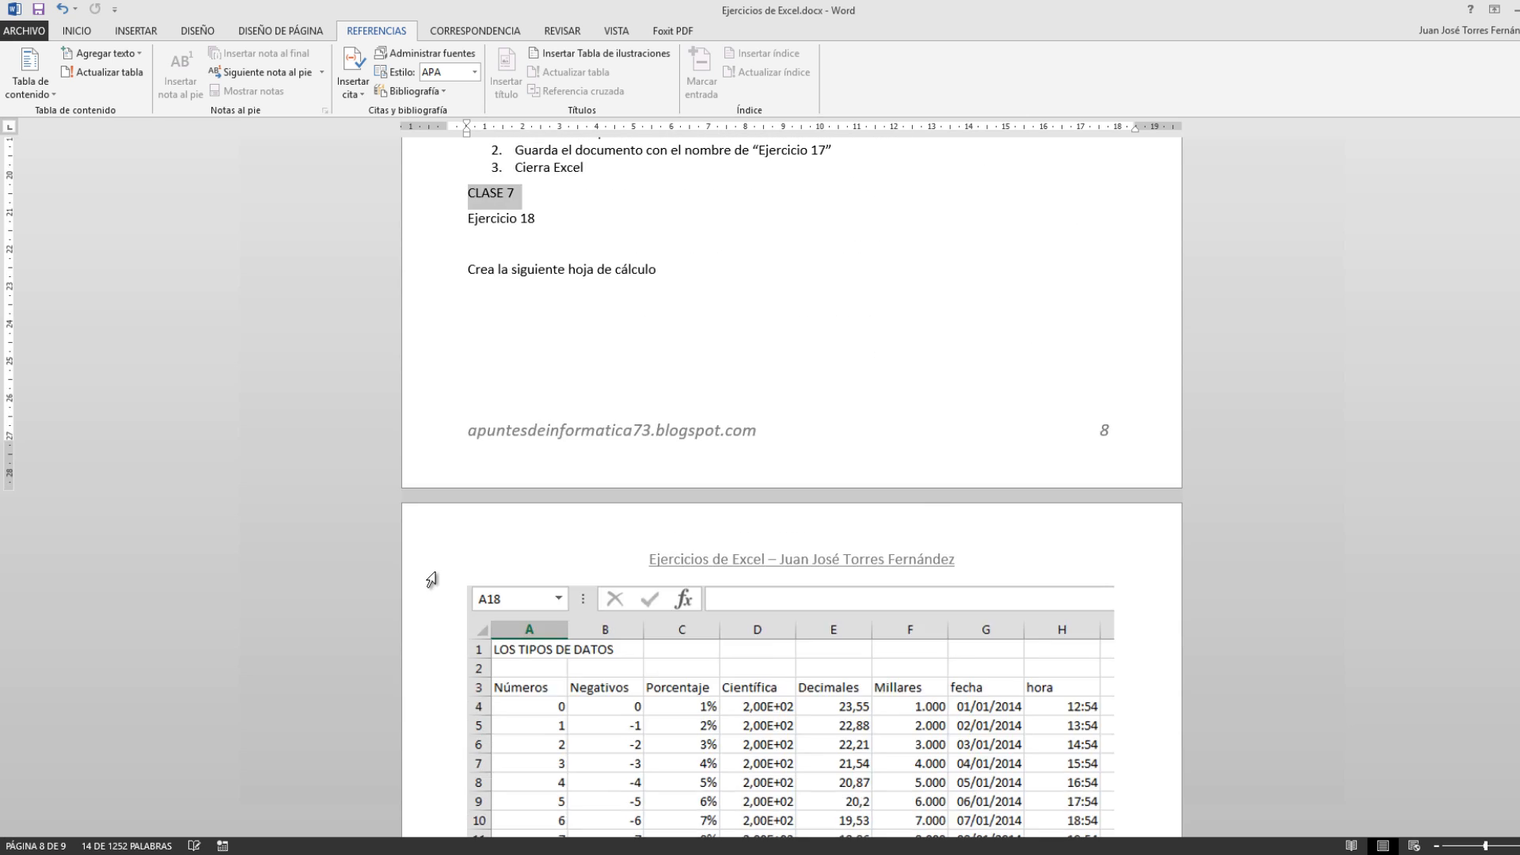
click(417, 476)
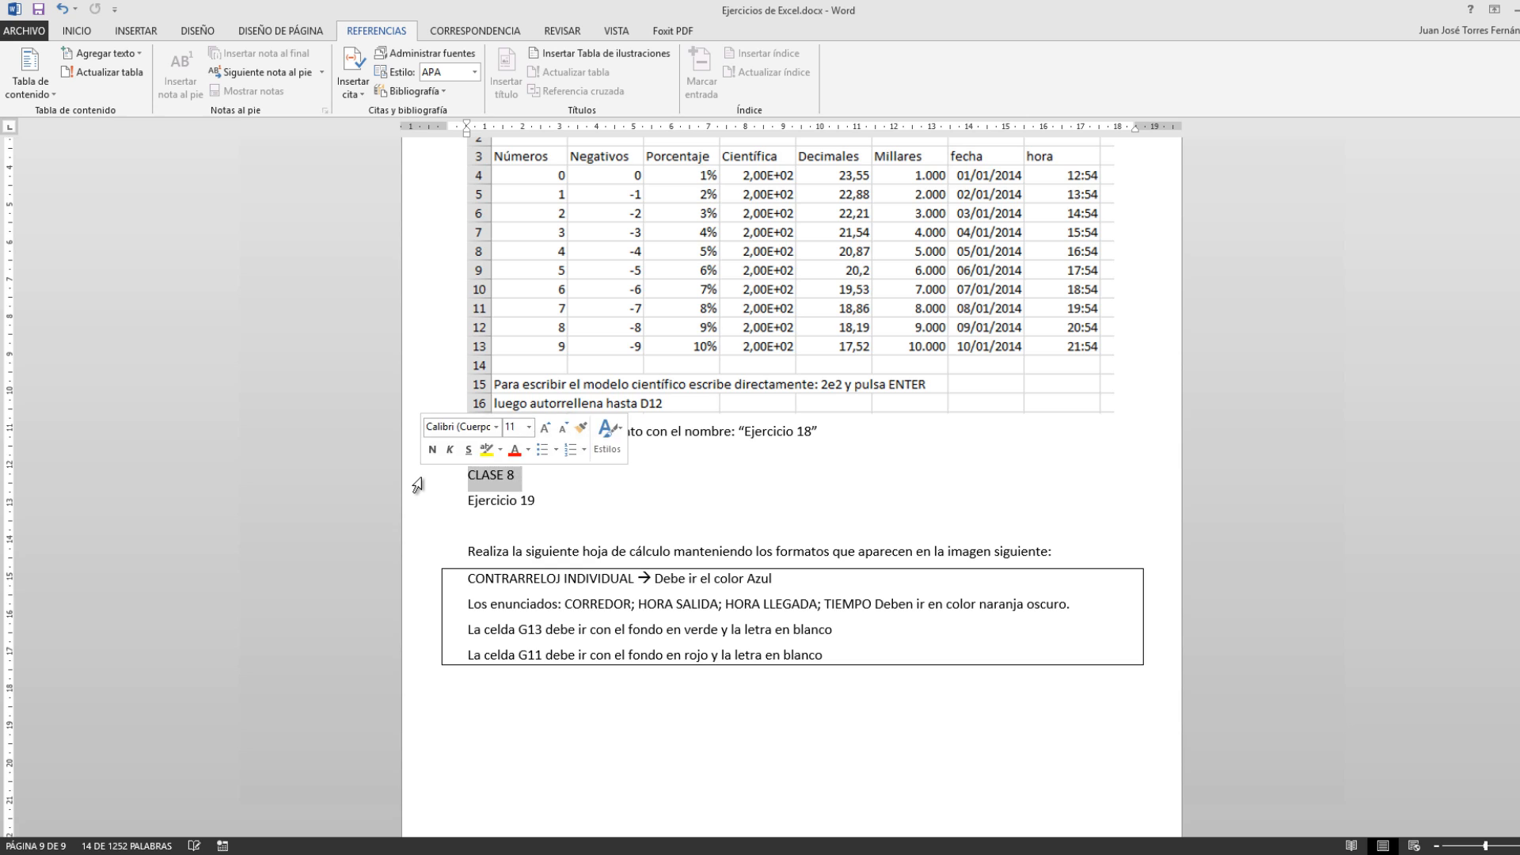
scroll(448, 633, down, 4)
scroll(472, 478, up, 2)
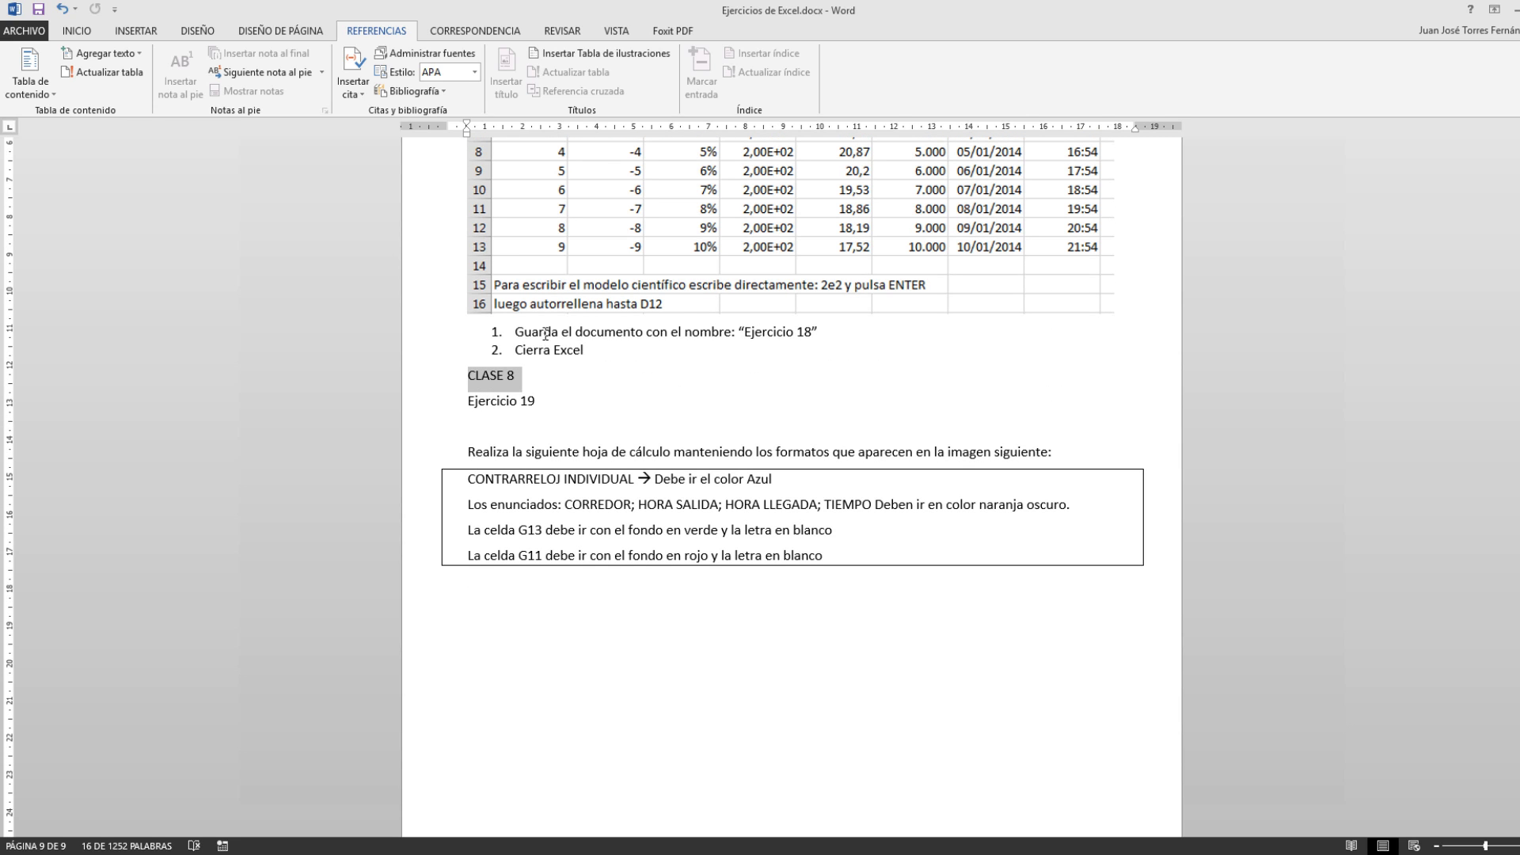
- Apply the Título 1 style to all selected CLASE headings and check them throughout the document
click(68, 31)
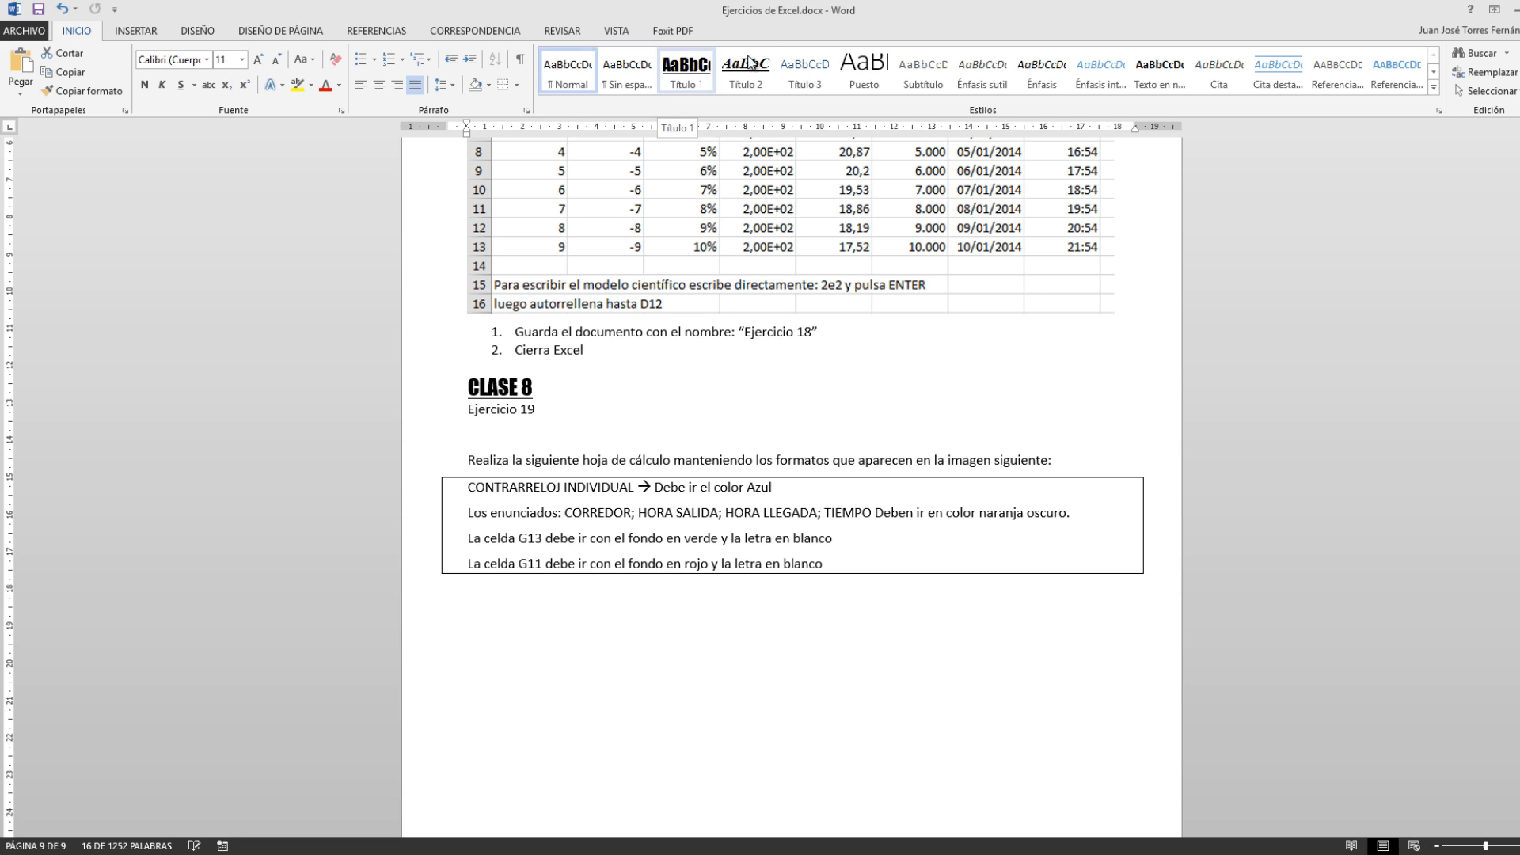
click(684, 77)
scroll(704, 381, up, 5)
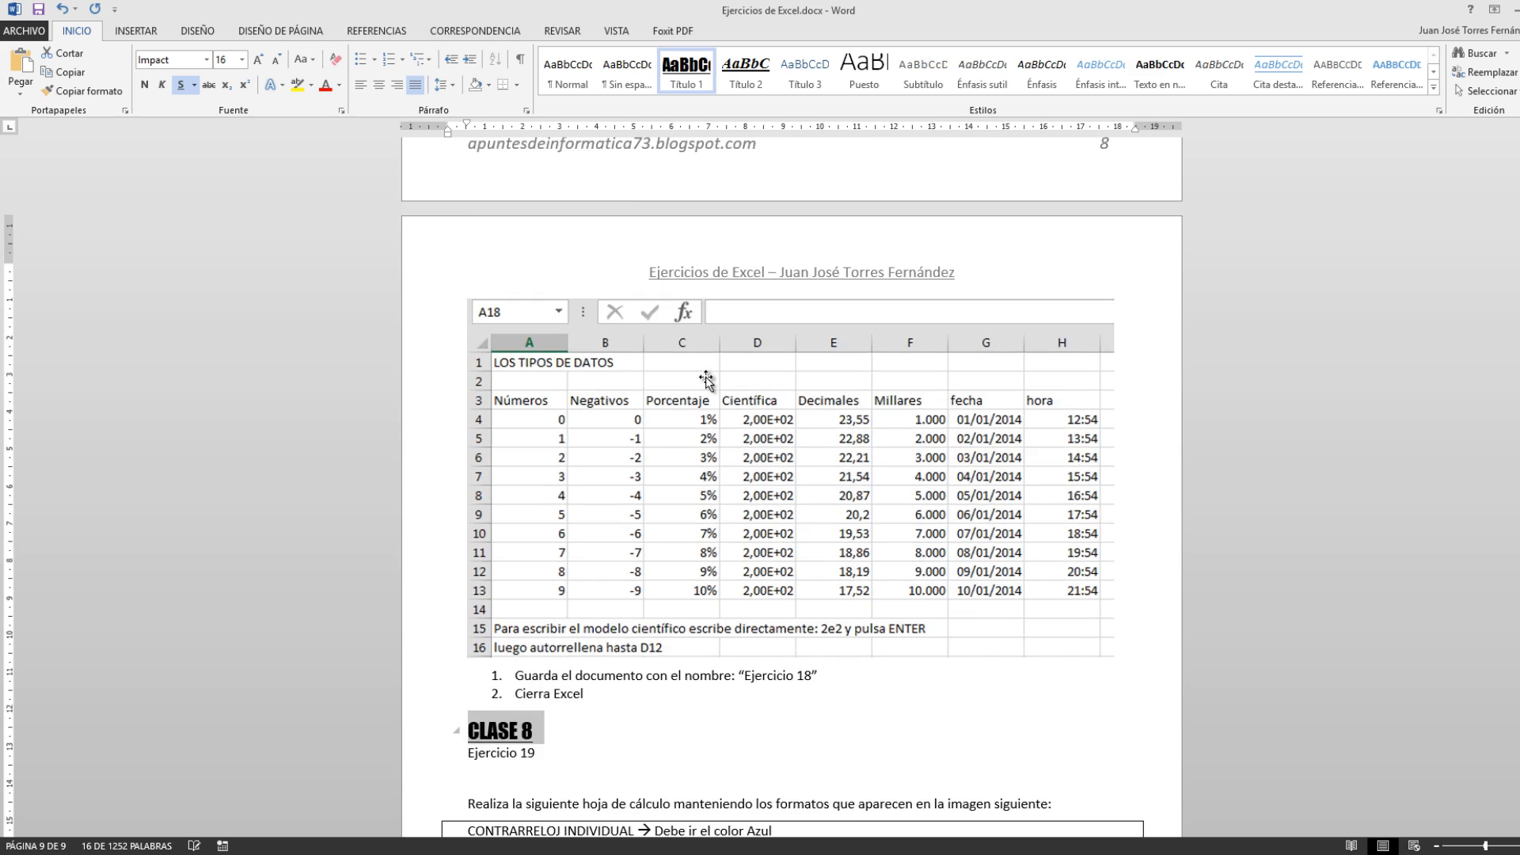
scroll(705, 377, up, 18)
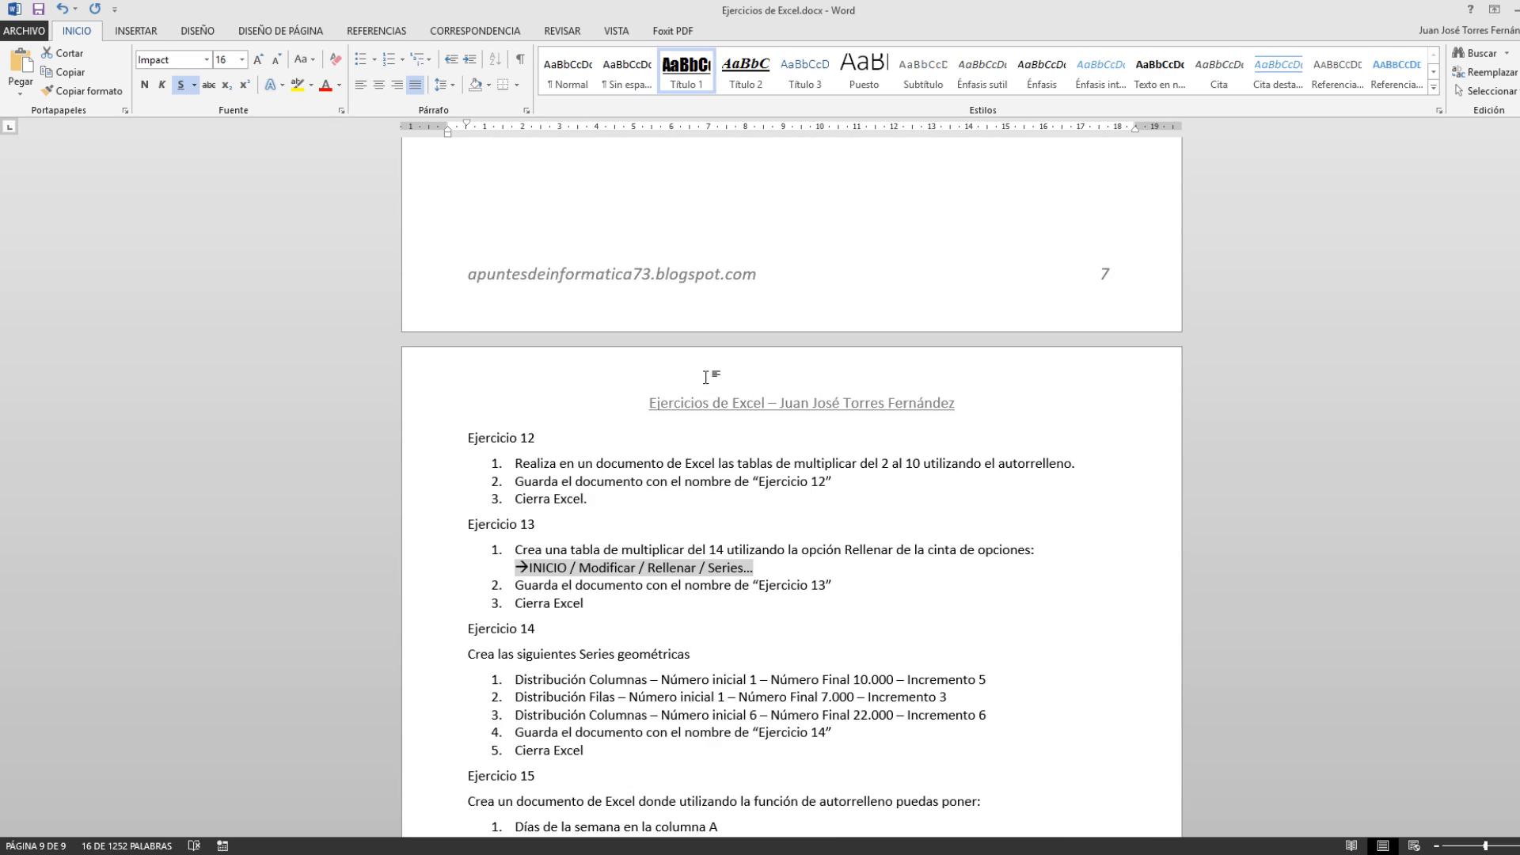
scroll(705, 378, up, 20)
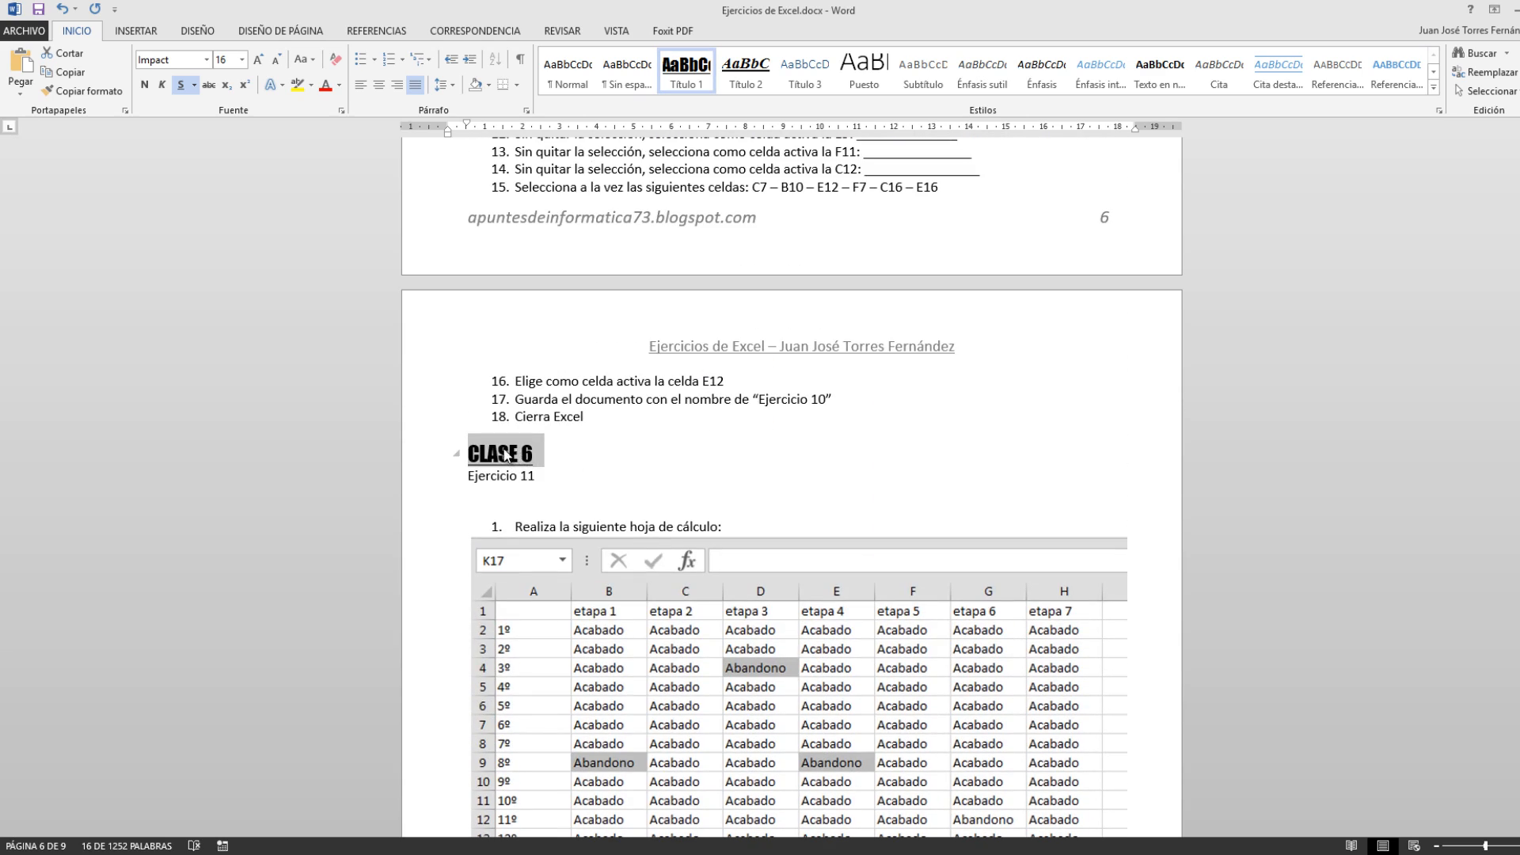
scroll(737, 420, up, 15)
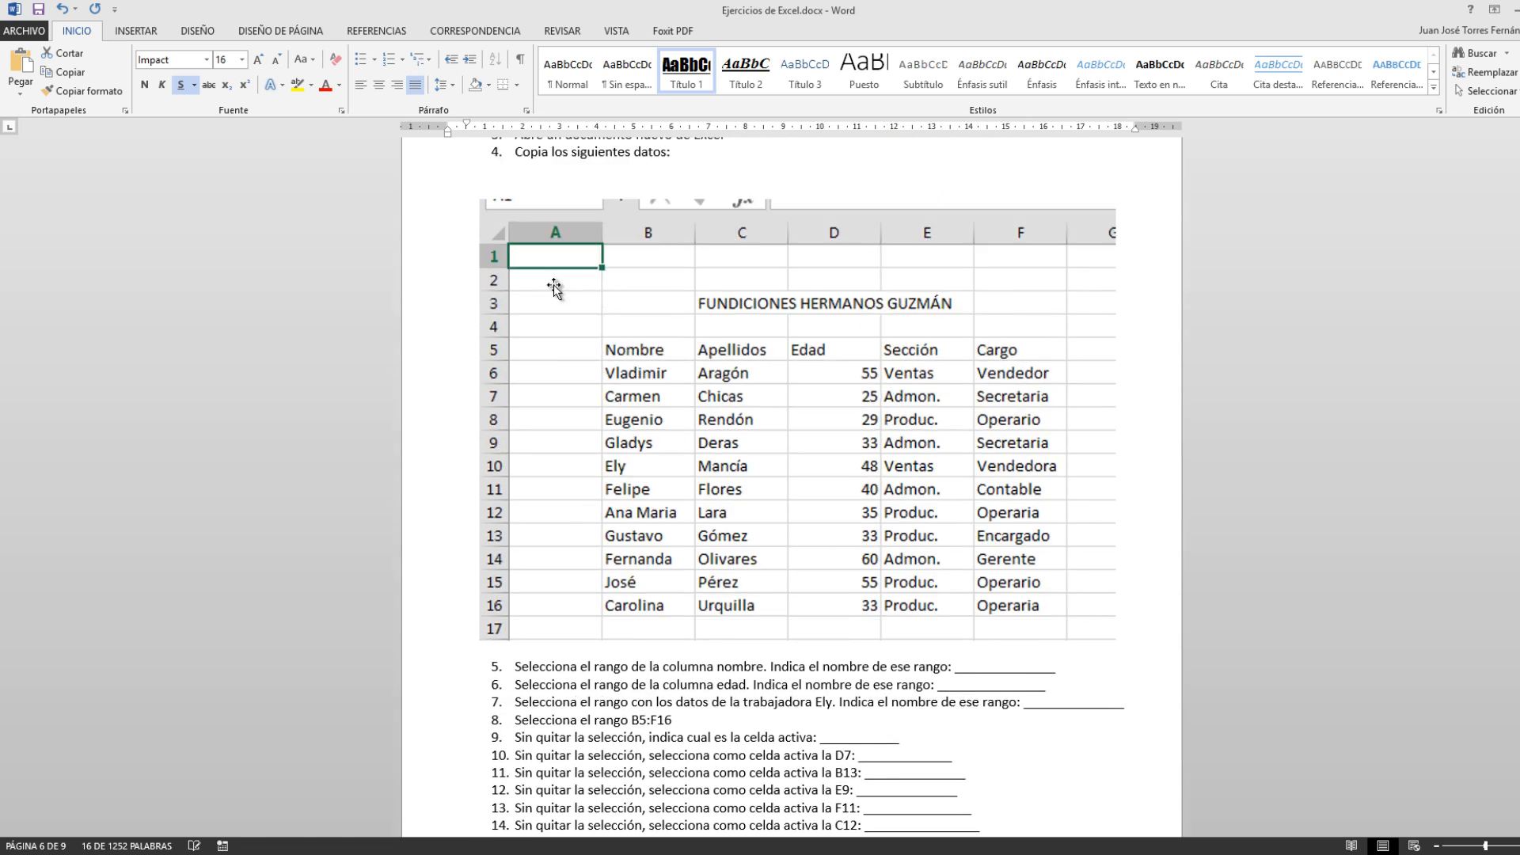
scroll(502, 409, up, 10)
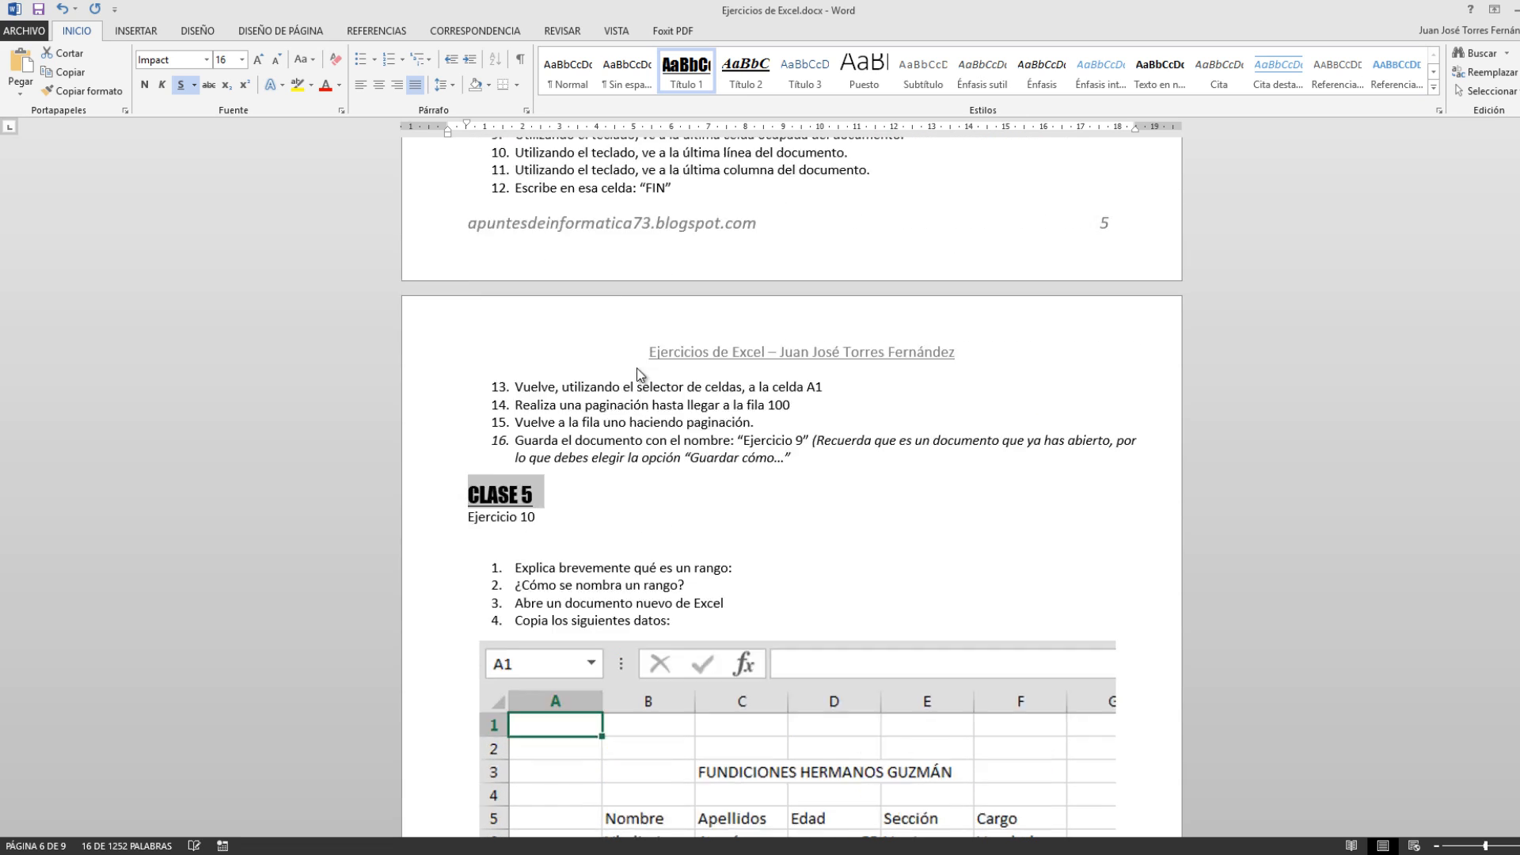
scroll(645, 346, up, 15)
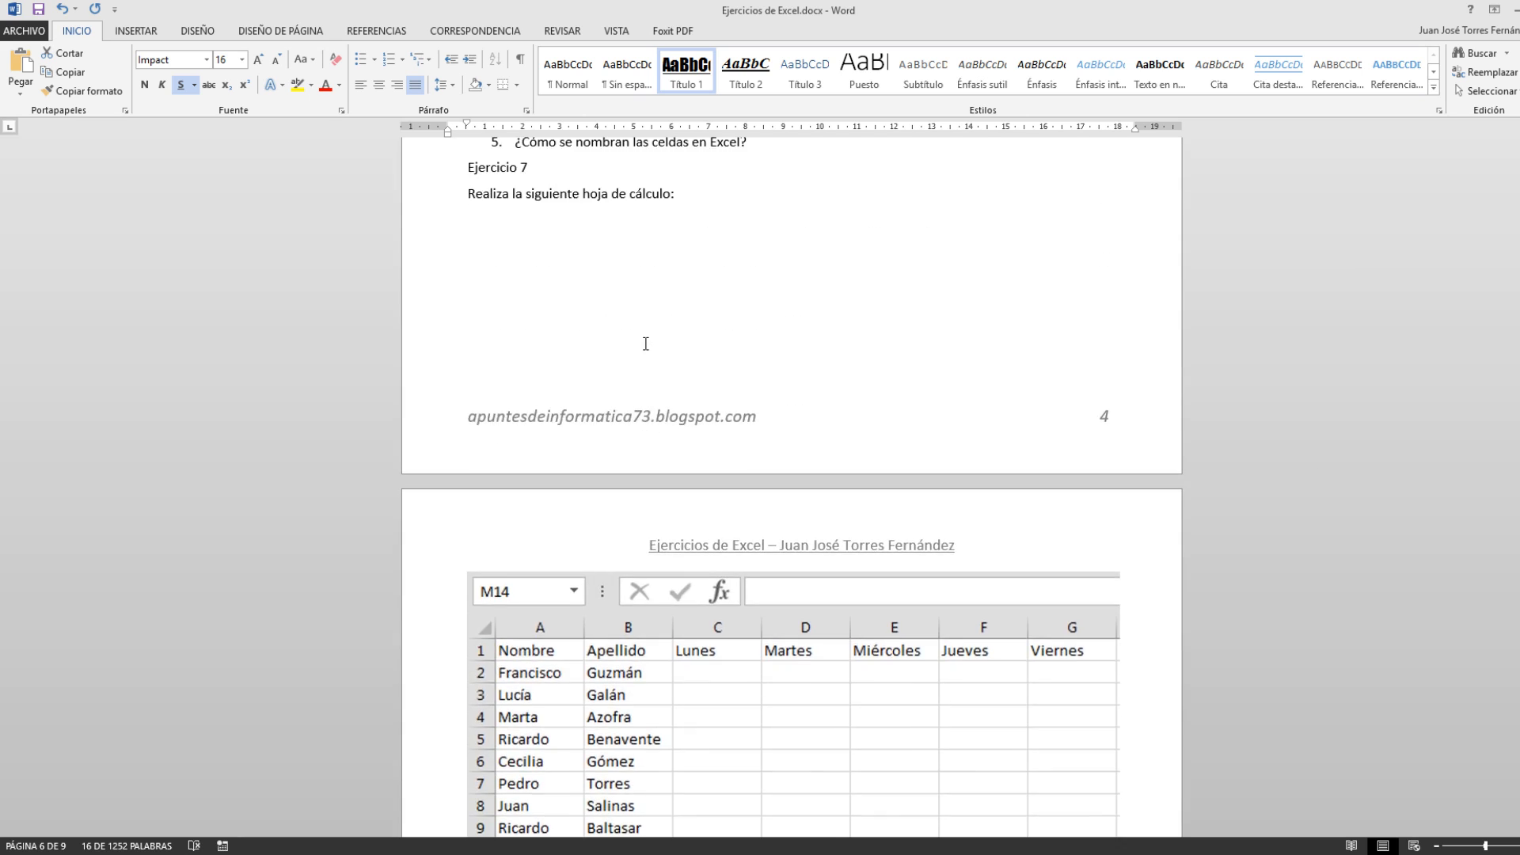
scroll(791, 475, up, 10)
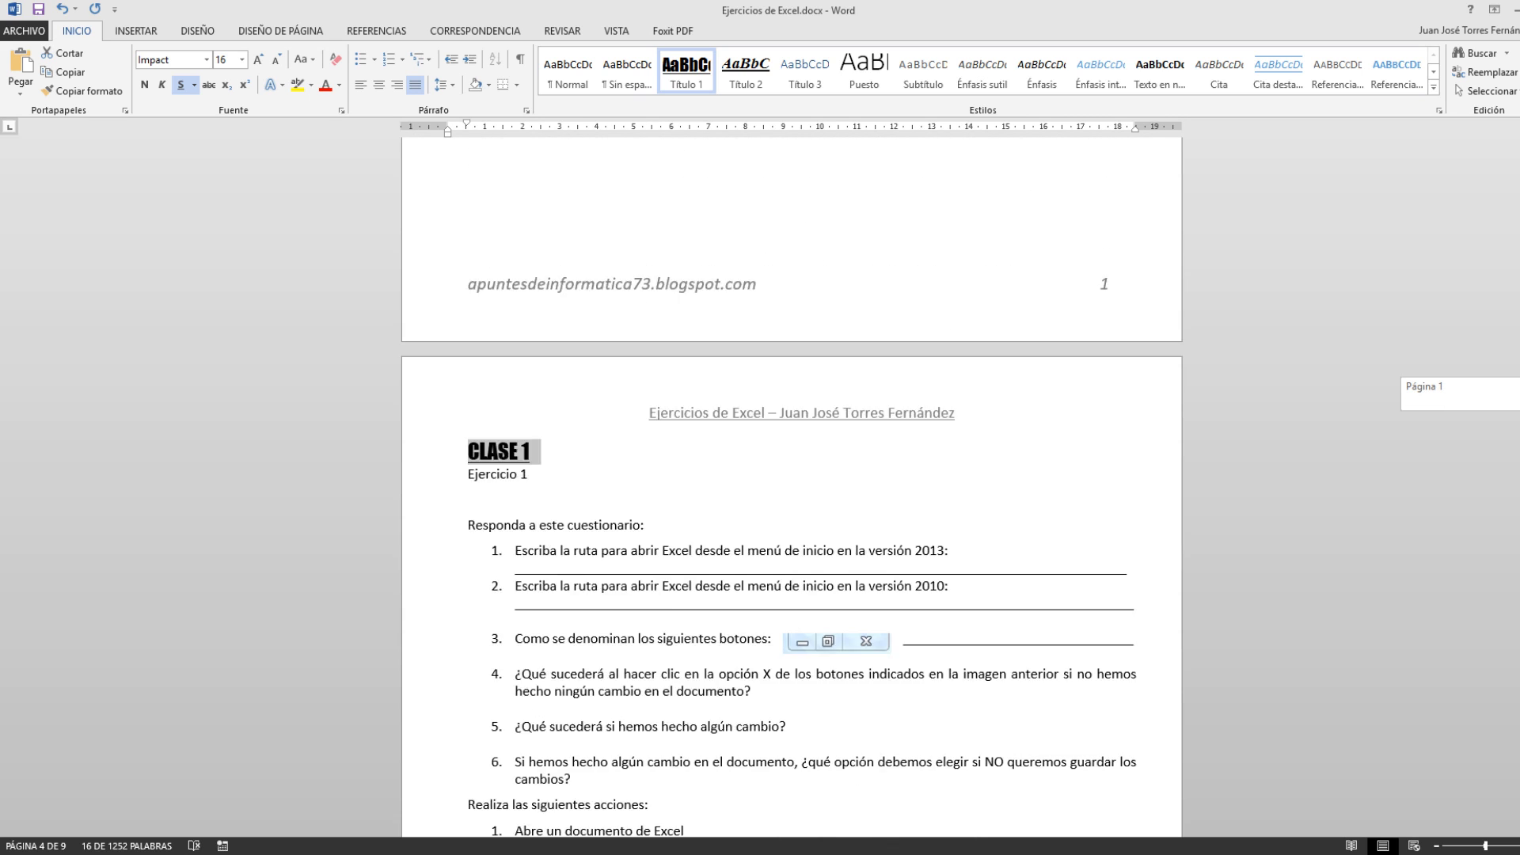
- Start a new multiple selection with the Ejercicio 1, Ejercicio 2, Ejercicio 3 and Ejercicio 4 headings
scroll(822, 497, down, 17)
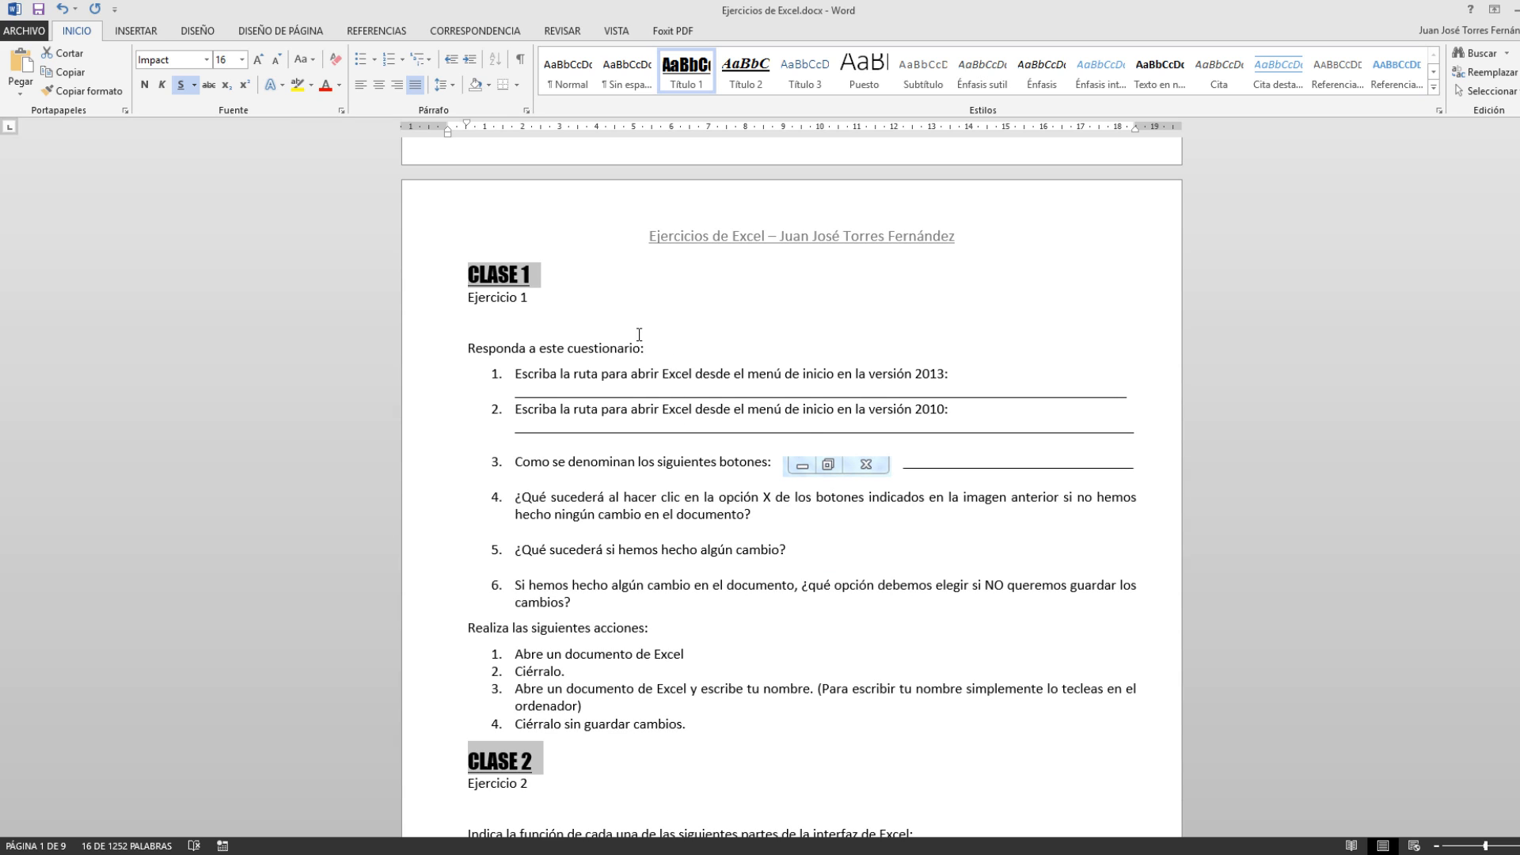
click(432, 307)
scroll(454, 431, down, 3)
ctrl+click(437, 508)
scroll(444, 601, down, 15)
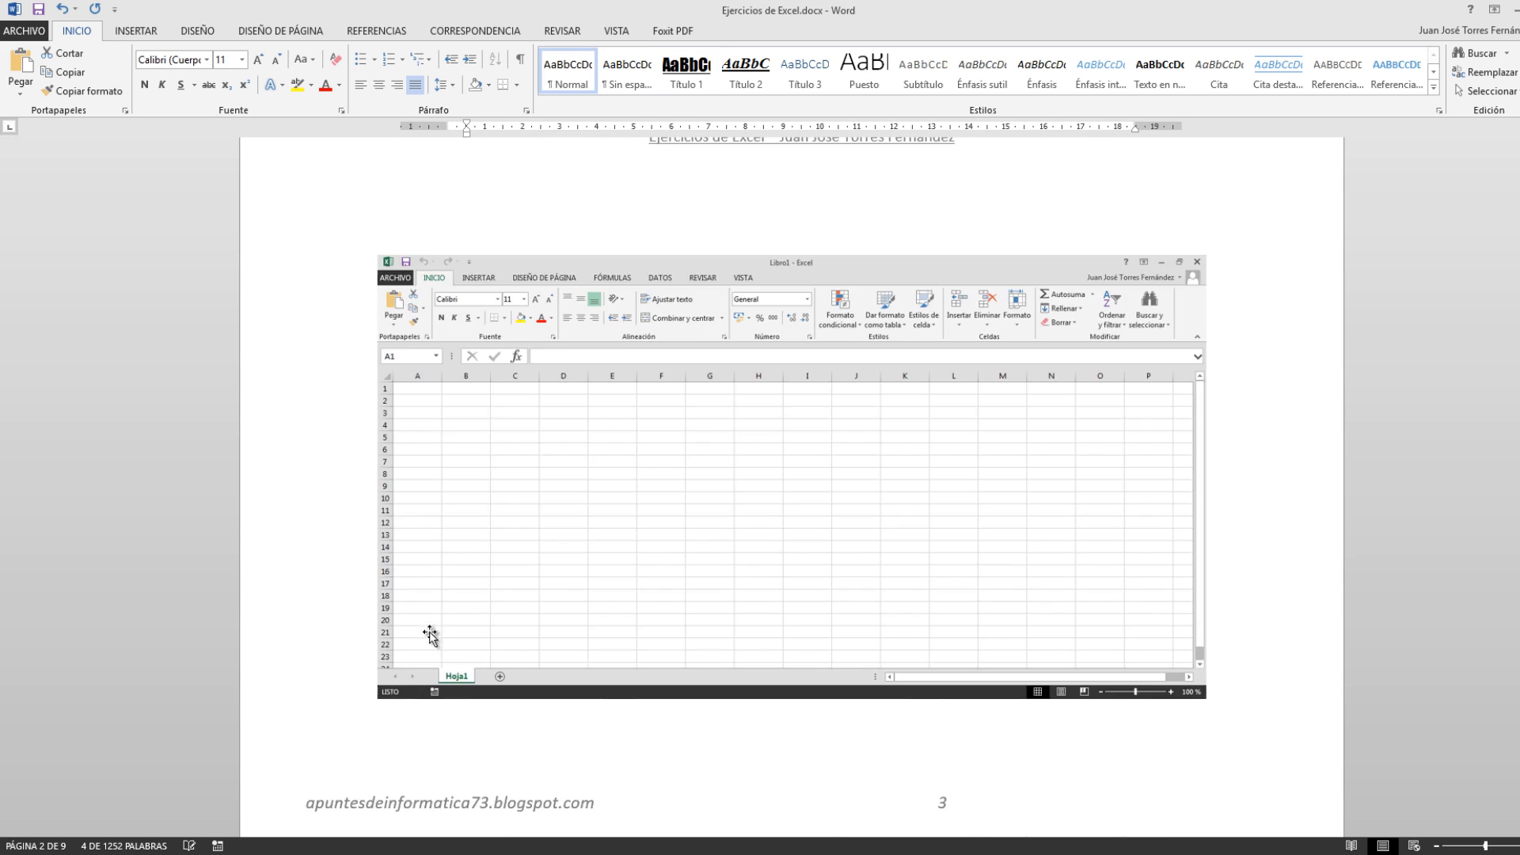
ctrl+click(433, 514)
ctrl+click(427, 678)
- Add the Ejercicio 5 through Ejercicio 9 headings to the selection of exercise headings
scroll(425, 602, down, 5)
ctrl+click(423, 556)
scroll(425, 673, down, 1)
ctrl+click(424, 687)
scroll(423, 633, down, 4)
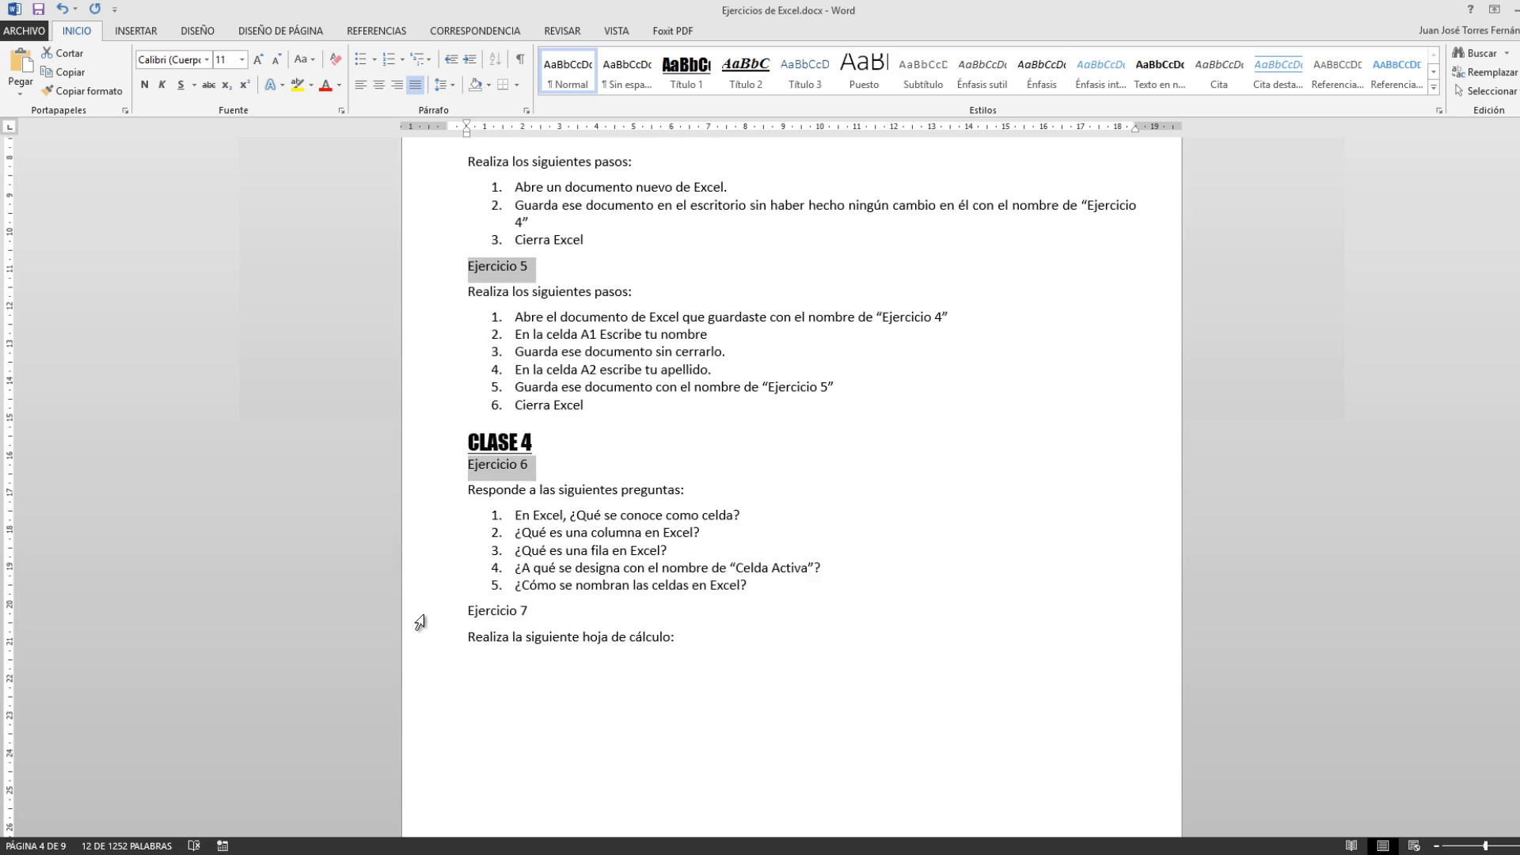
ctrl+click(422, 620)
scroll(431, 722, down, 8)
scroll(433, 722, down, 7)
ctrl+click(419, 377)
ctrl+click(438, 706)
- Extend the selection with the Ejercicio 10, Ejercicio 11 and Ejercicio 12 headings
scroll(433, 689, down, 10)
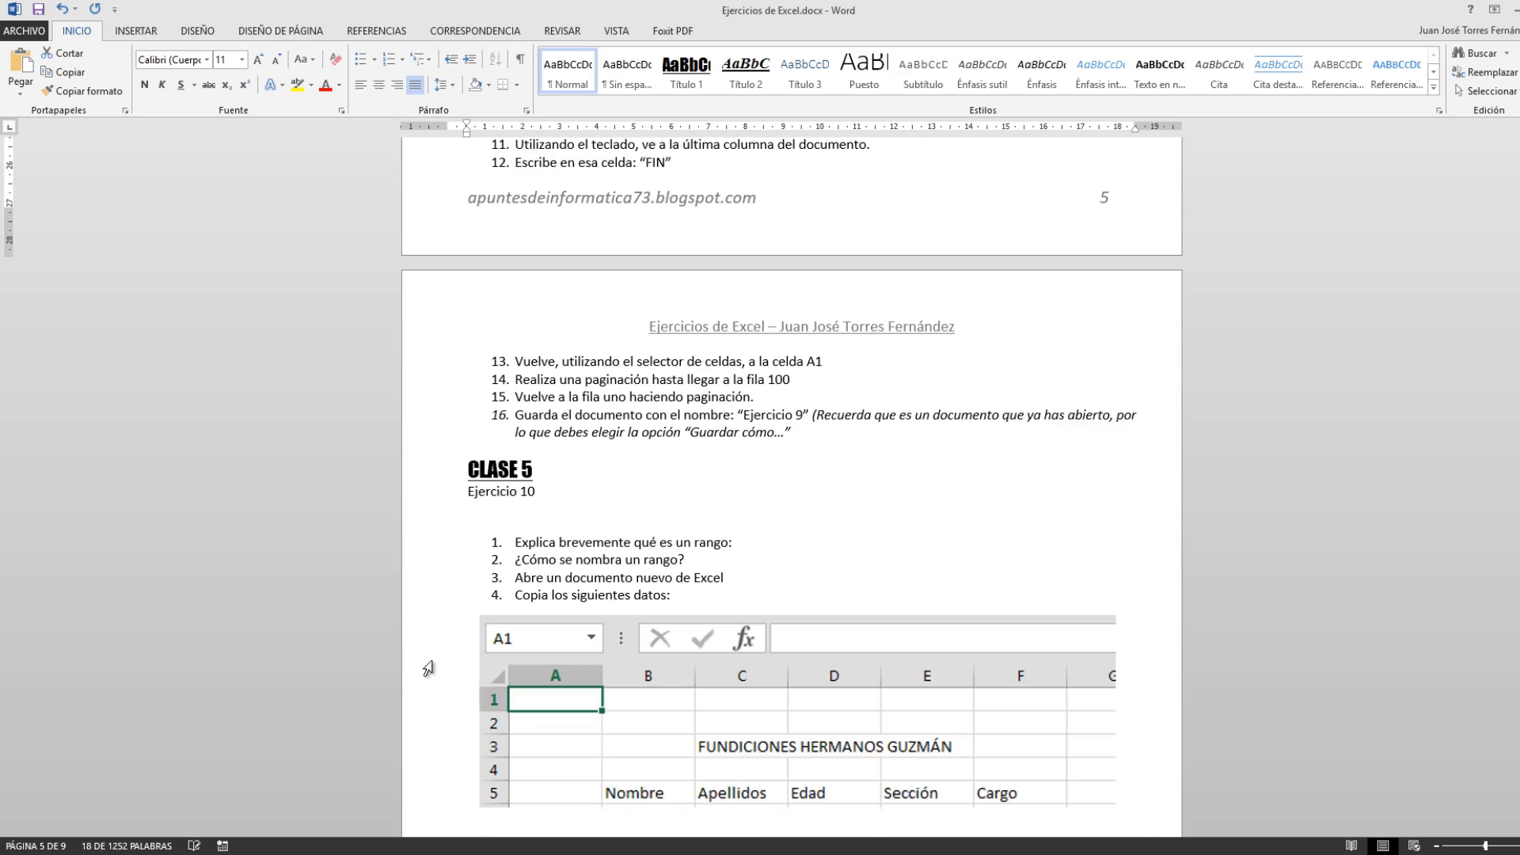
ctrl+click(433, 496)
scroll(435, 672, down, 2)
scroll(435, 677, down, 12)
ctrl+click(429, 672)
scroll(432, 677, down, 18)
ctrl+click(435, 605)
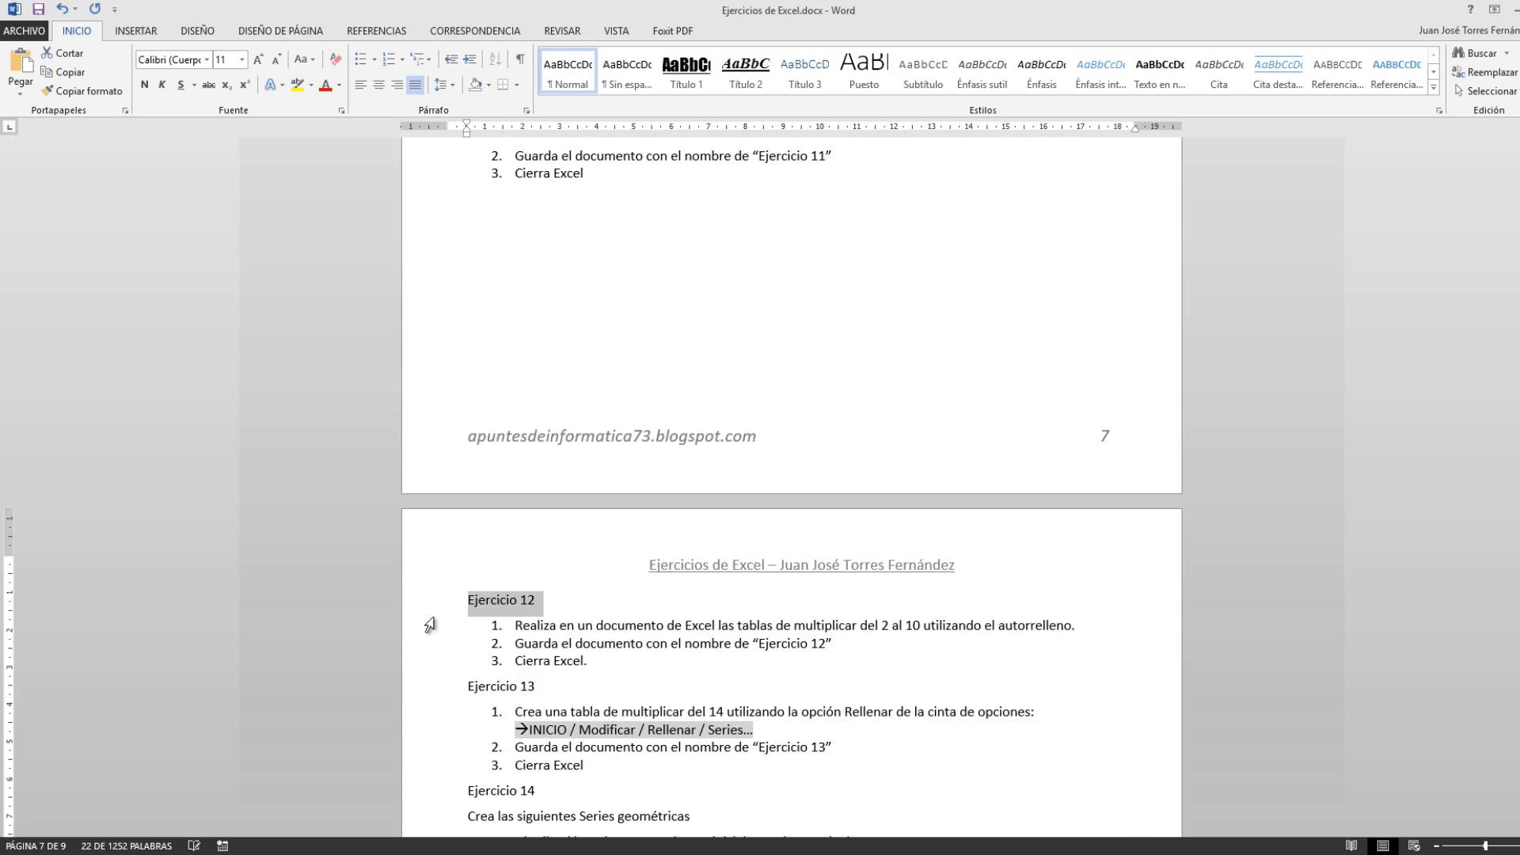
- Include the Ejercicio 13, Ejercicio 14, Ejercicio 15 and Ejercicio 16 headings in the selection
ctrl+click(437, 691)
ctrl+click(427, 798)
scroll(428, 798, down, 7)
ctrl+click(412, 604)
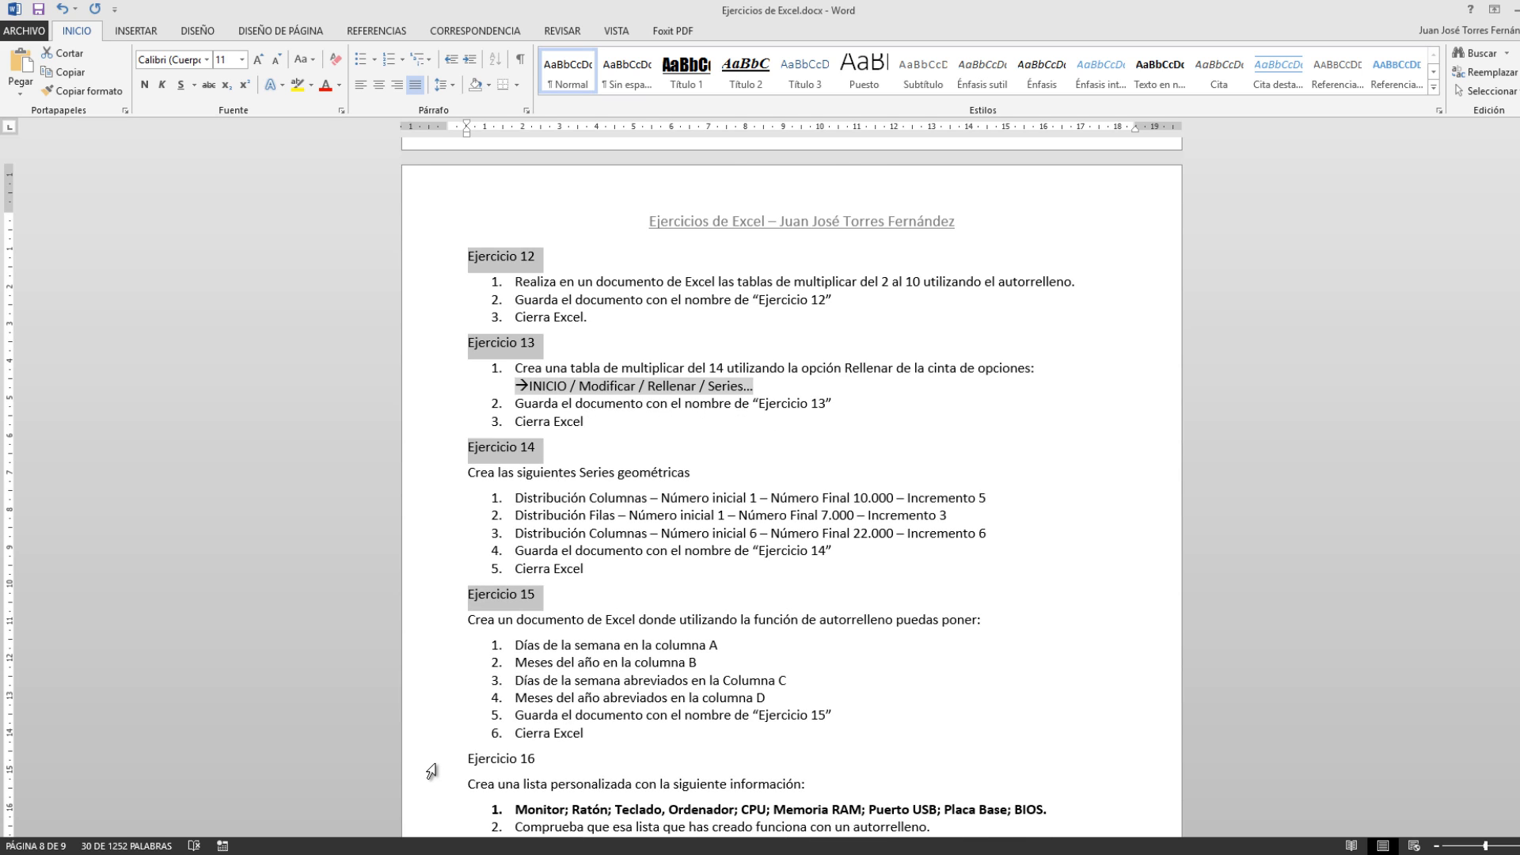
ctrl+click(429, 763)
- Complete the selection of exercise headings with Ejercicio 17, Ejercicio 18 and Ejercicio 19
scroll(429, 760, down, 10)
ctrl+click(425, 419)
ctrl+click(425, 544)
scroll(439, 638, down, 16)
ctrl+click(431, 605)
scroll(428, 645, down, 7)
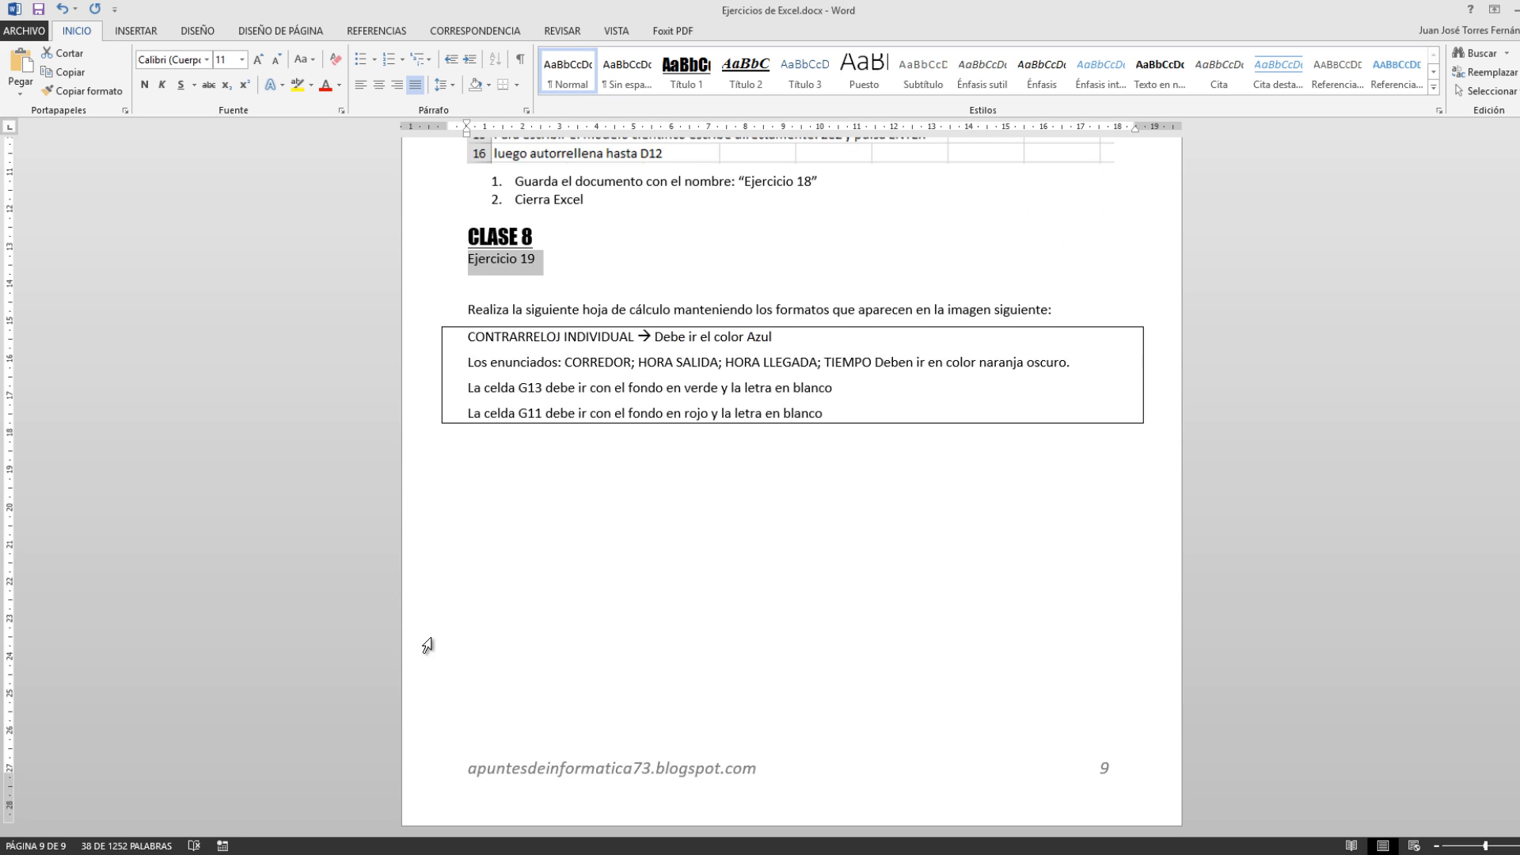
scroll(427, 645, up, 20)
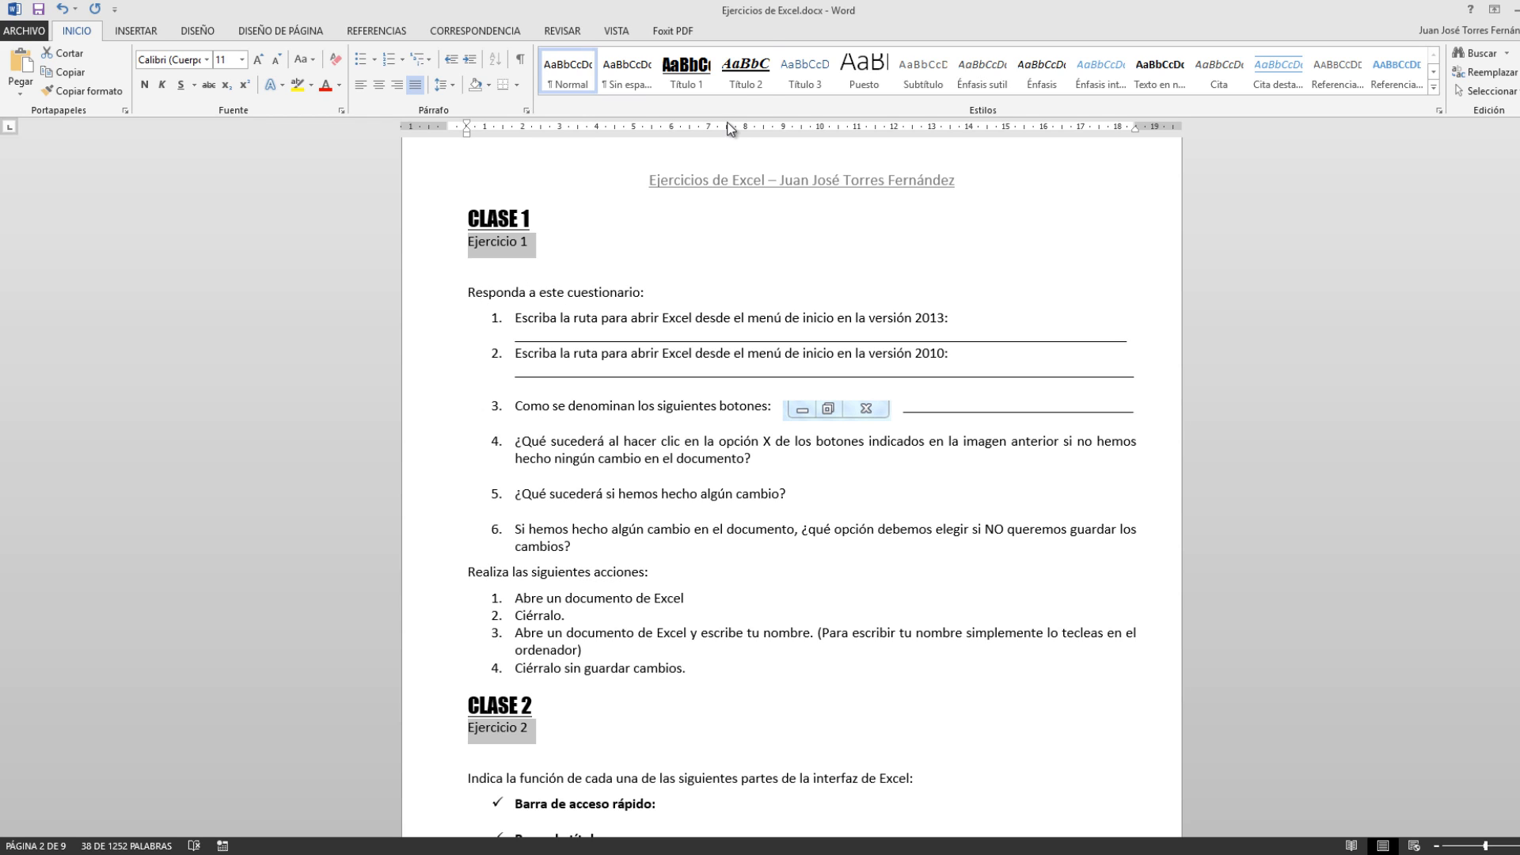
- Apply the Título 2 style to all the selected exercise headings, Ejercicio 1 through Ejercicio 19
click(737, 74)
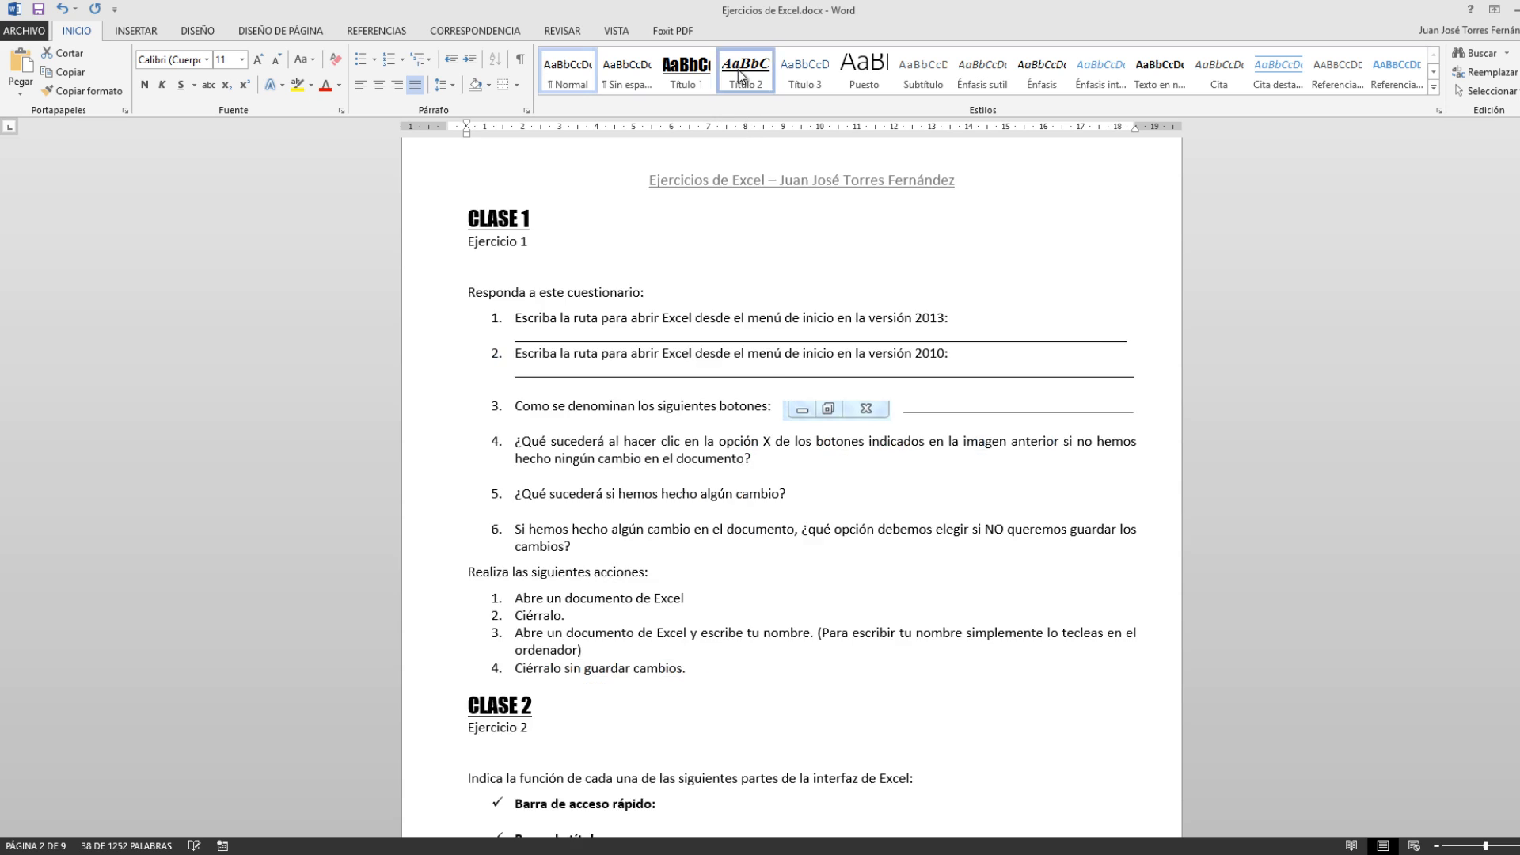
scroll(624, 314, up, 3)
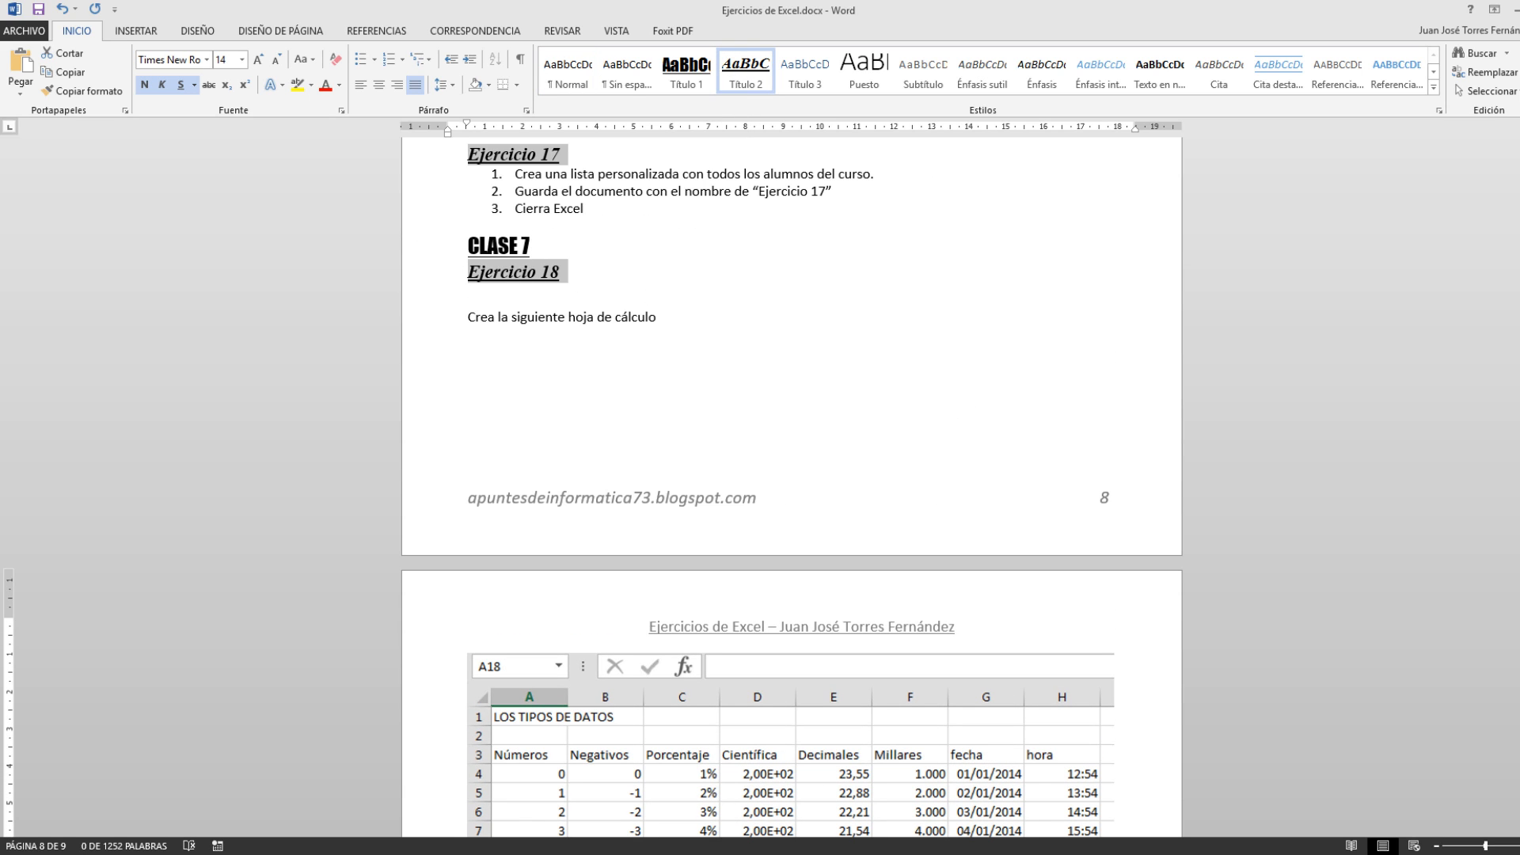
drag(1519, 730, 1519, 210)
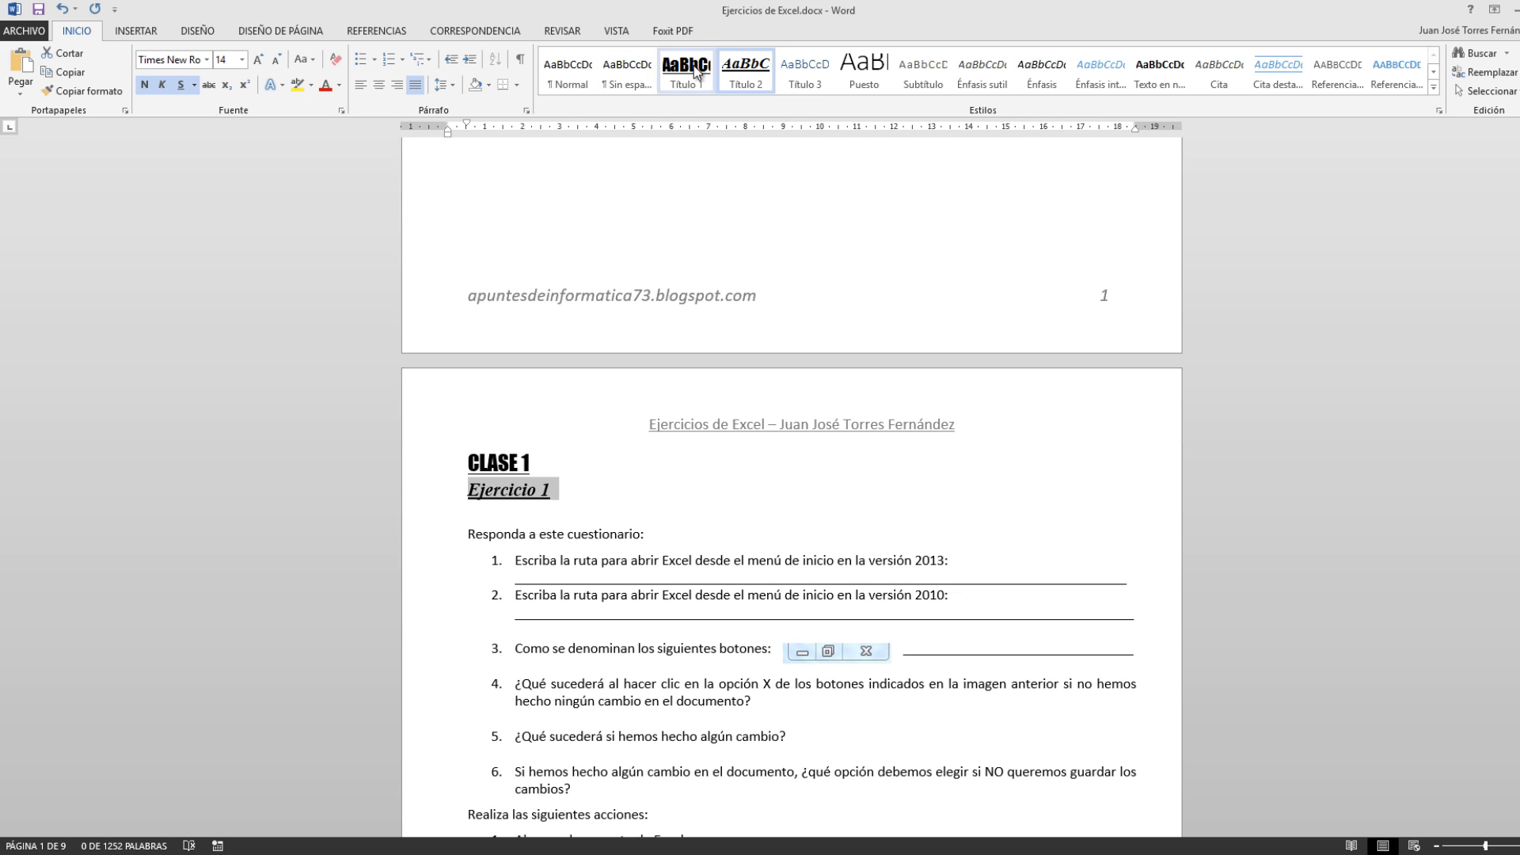
- Check the outline level in the paragraph settings of the Título 1 style, leaving the style as it is
right_click(695, 72)
click(733, 99)
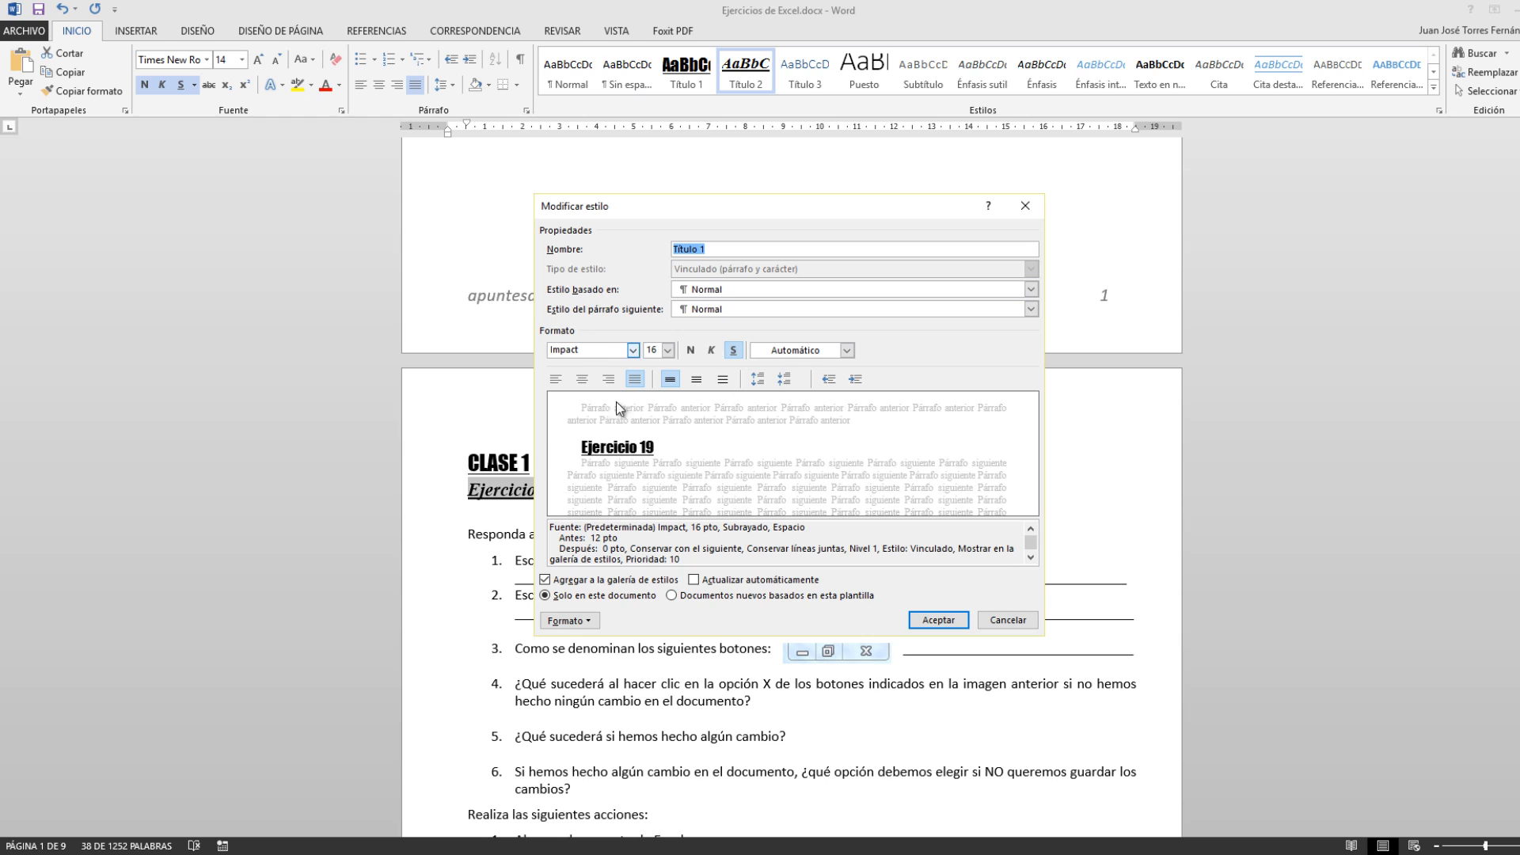
click(569, 621)
click(589, 657)
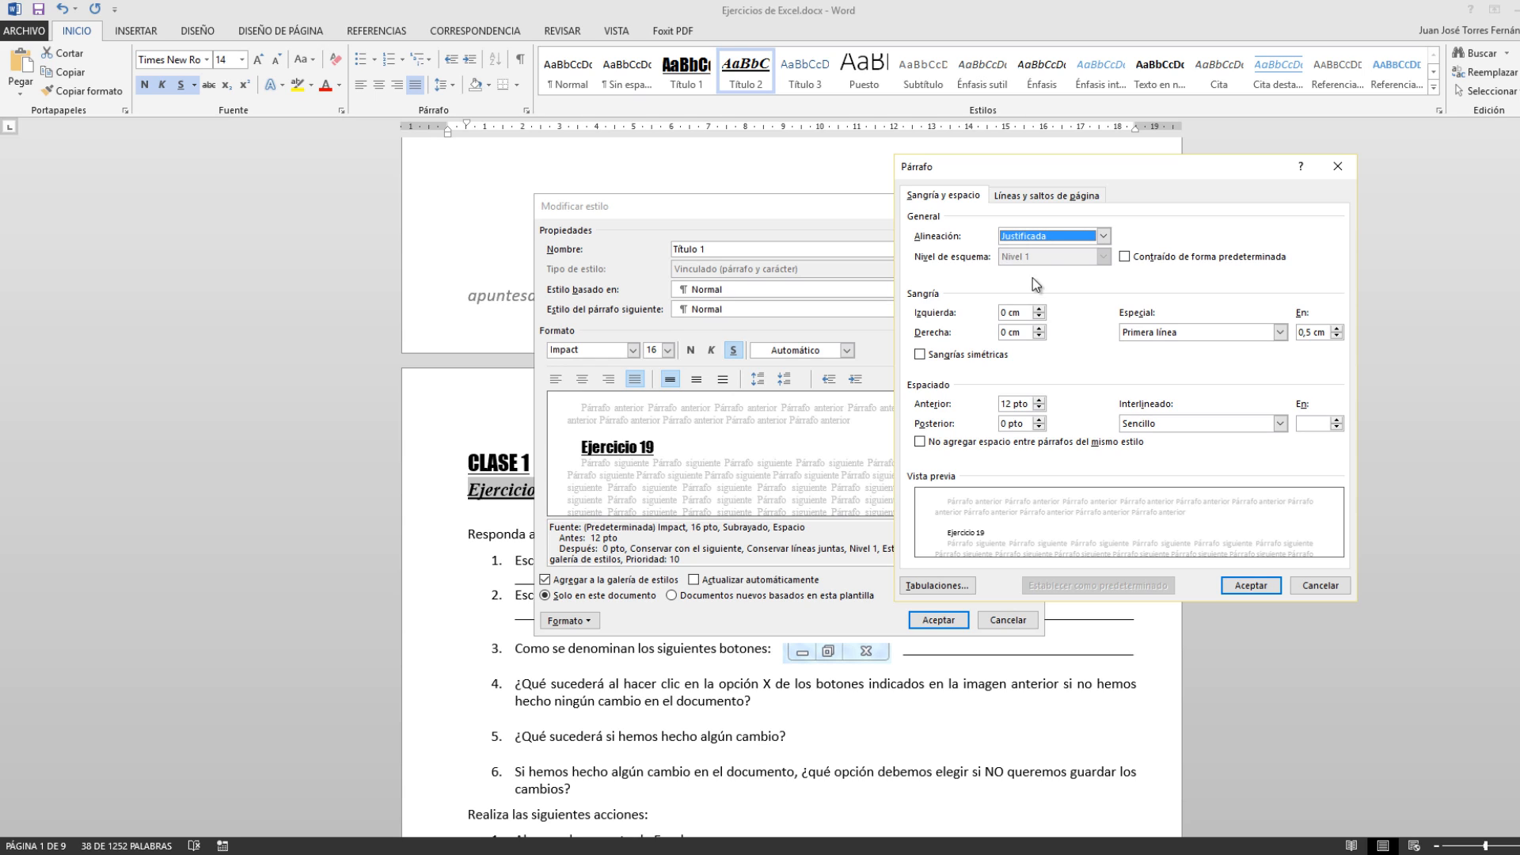
click(1267, 586)
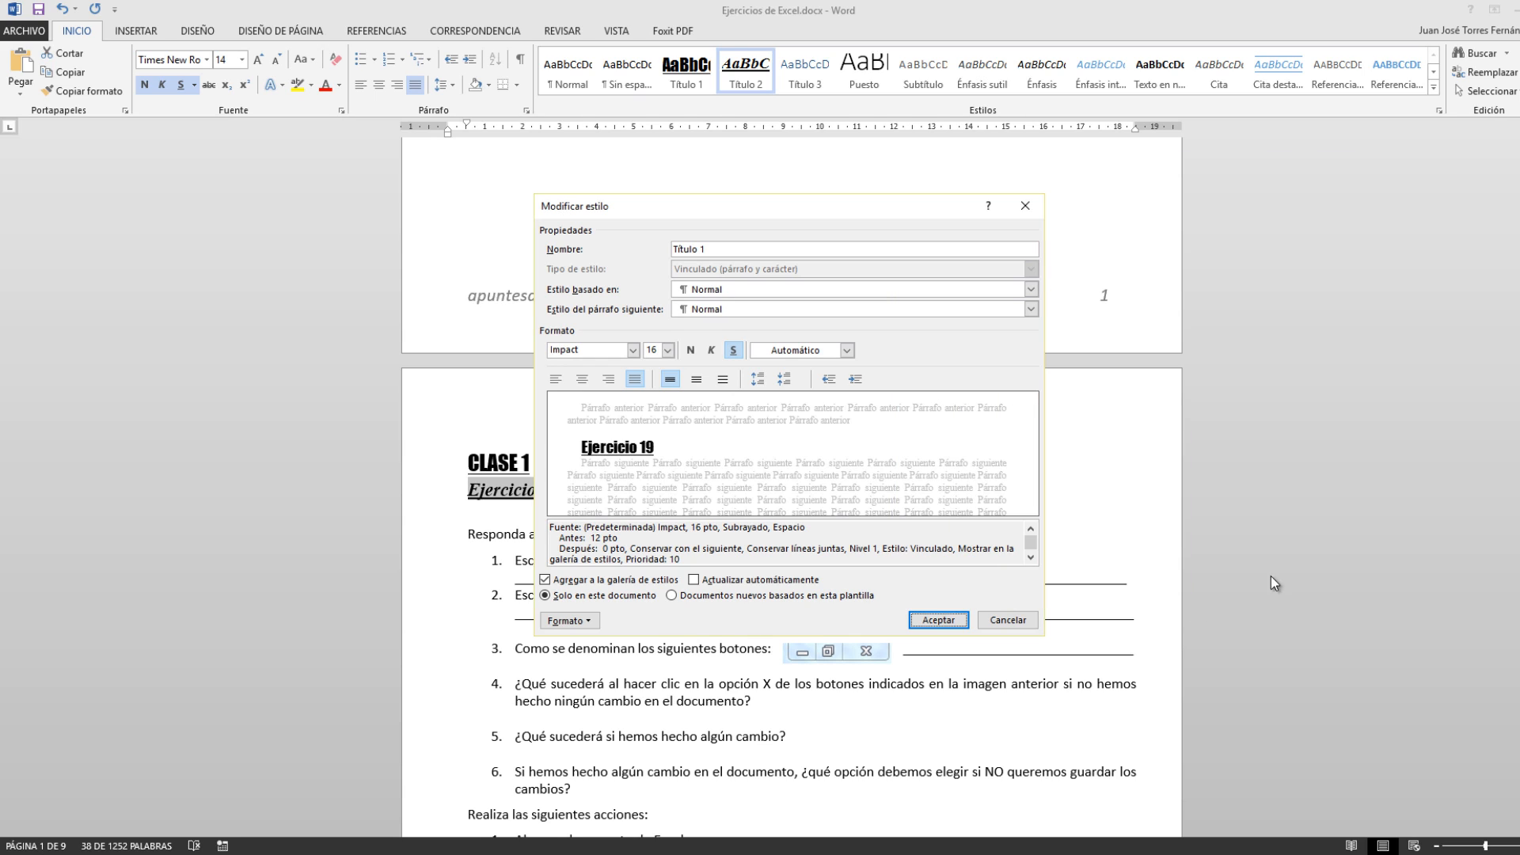
click(957, 622)
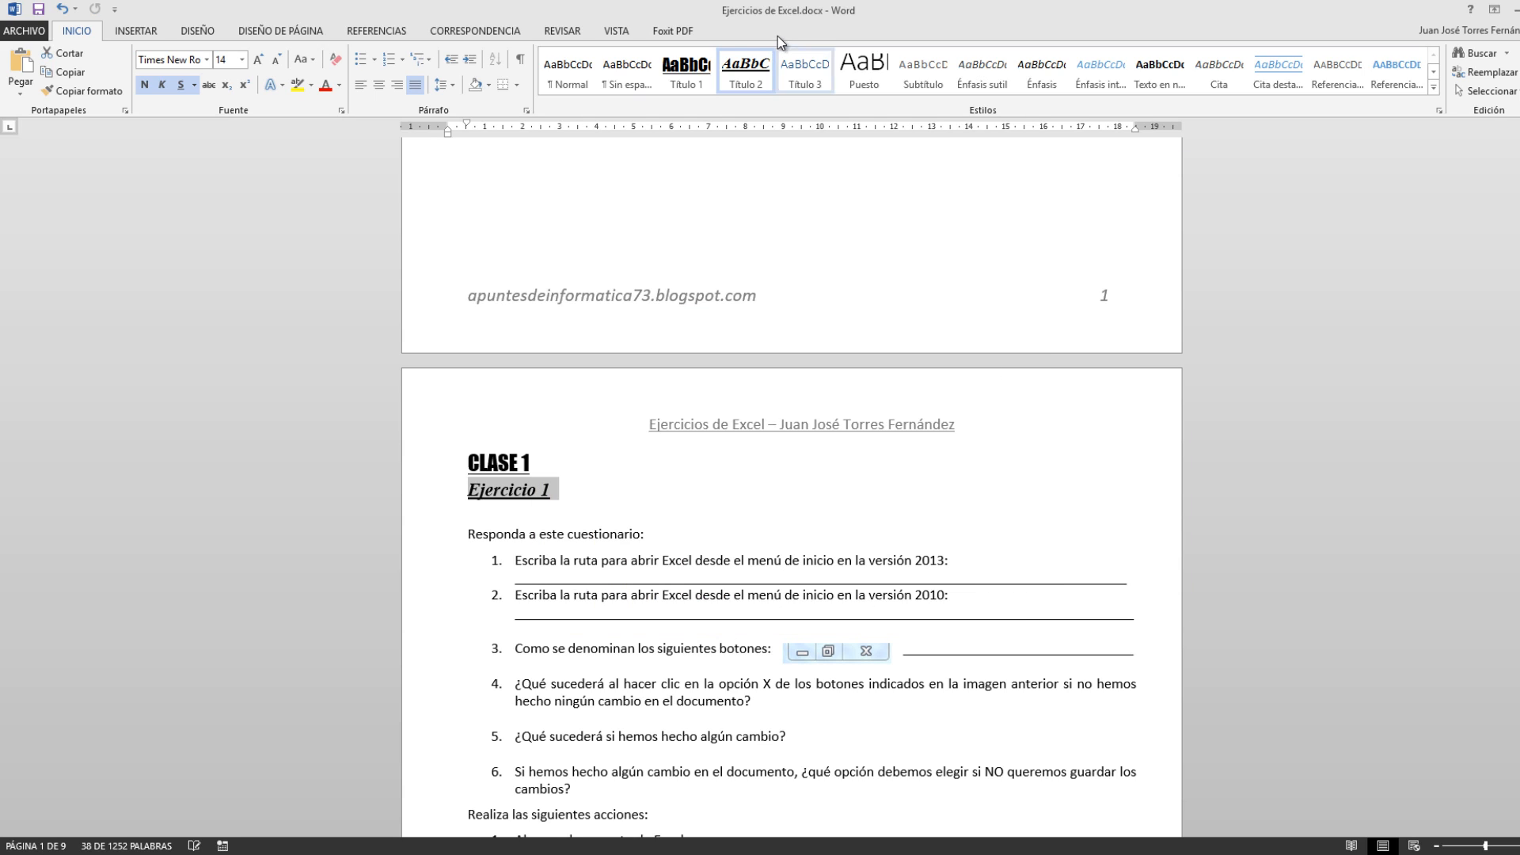
- Check the outline level in the paragraph settings of the Título 2 style, leaving the style as it is
right_click(744, 75)
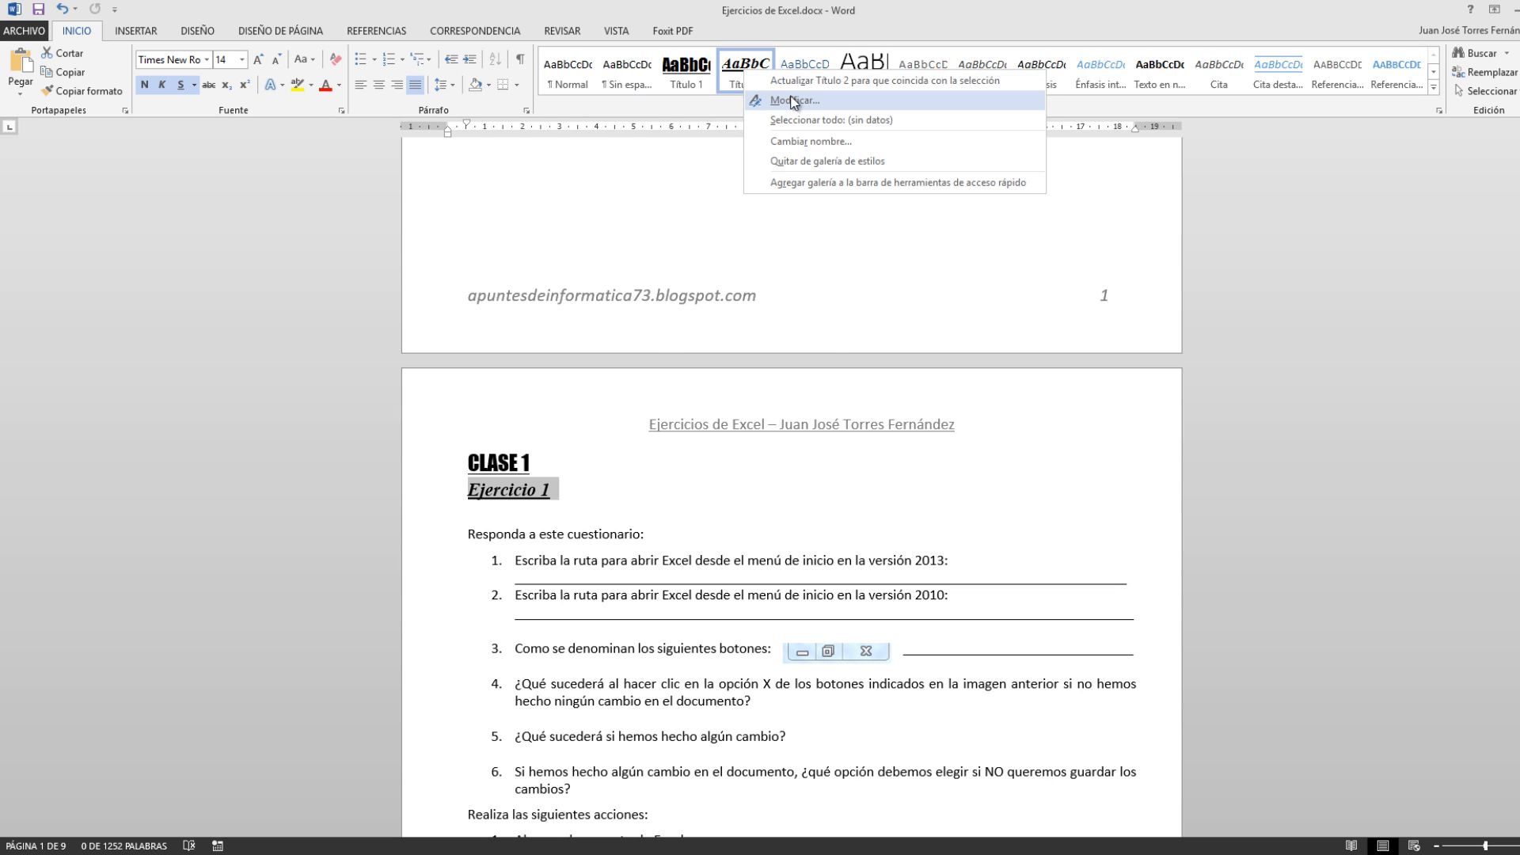
click(761, 100)
click(569, 620)
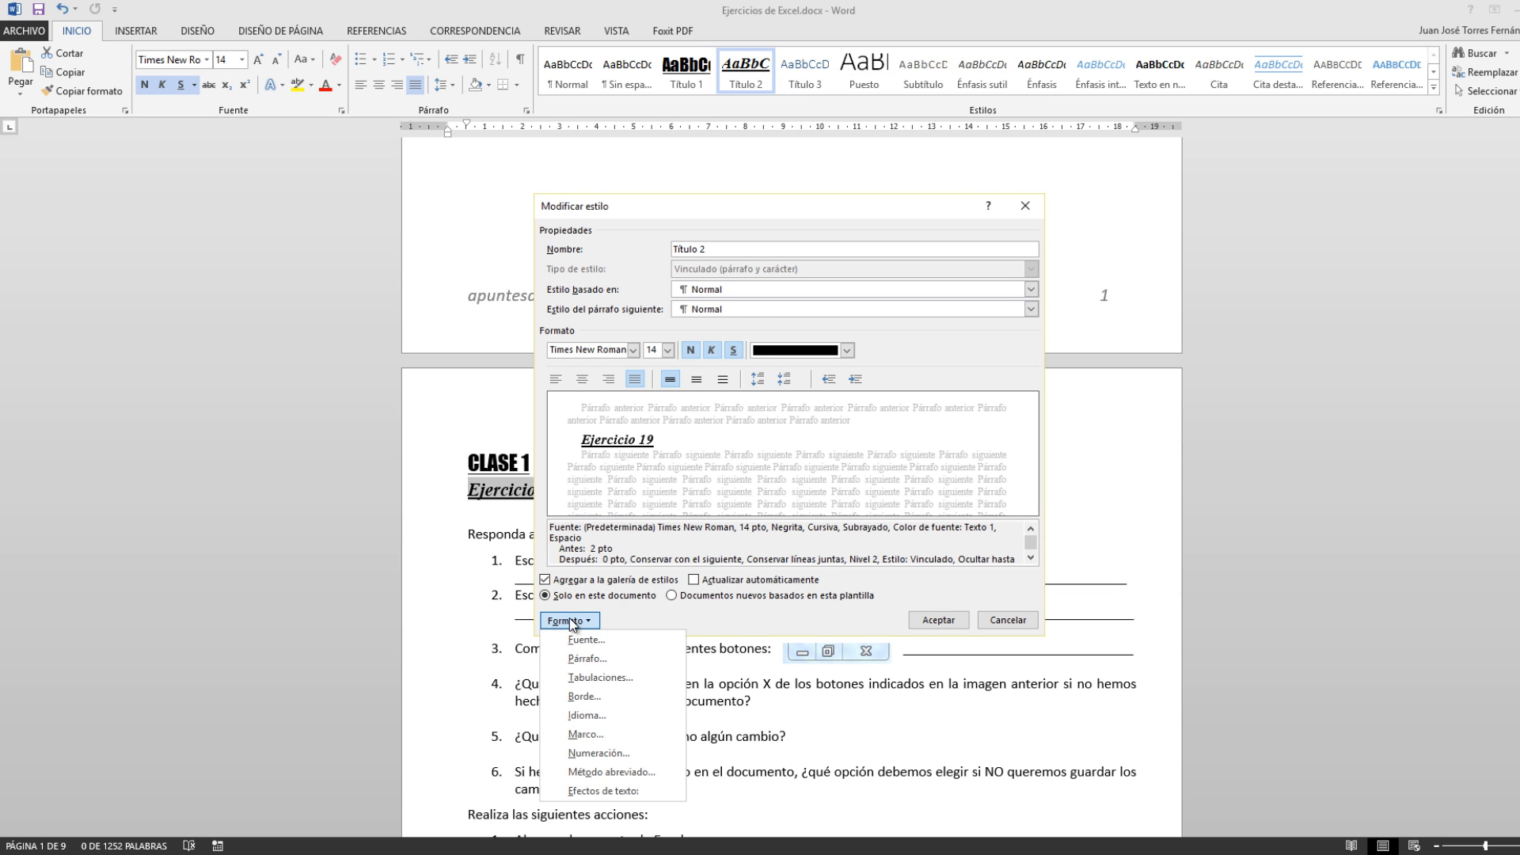
click(558, 658)
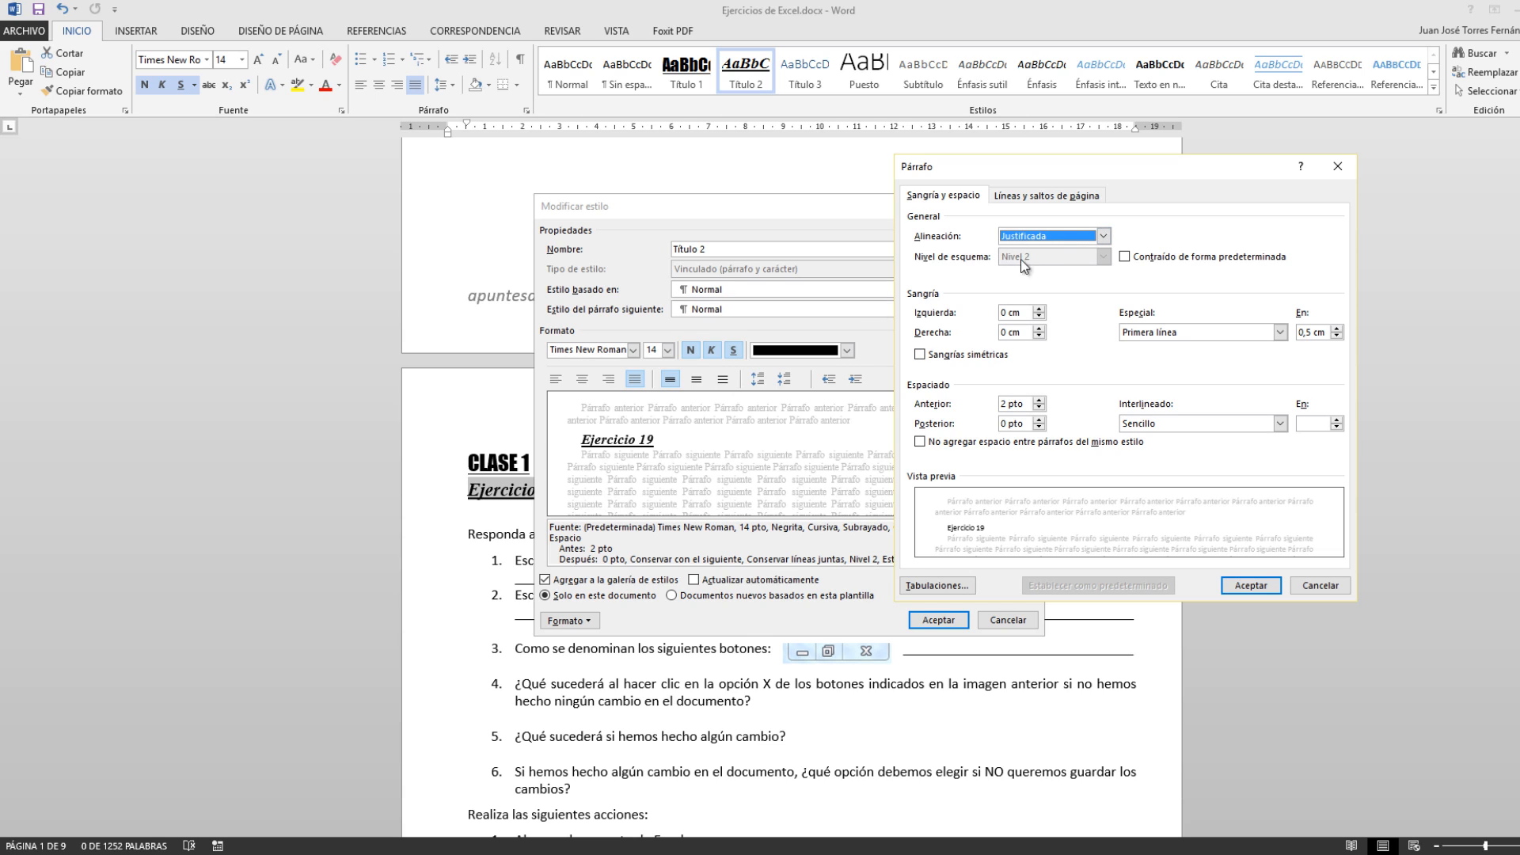
click(1267, 586)
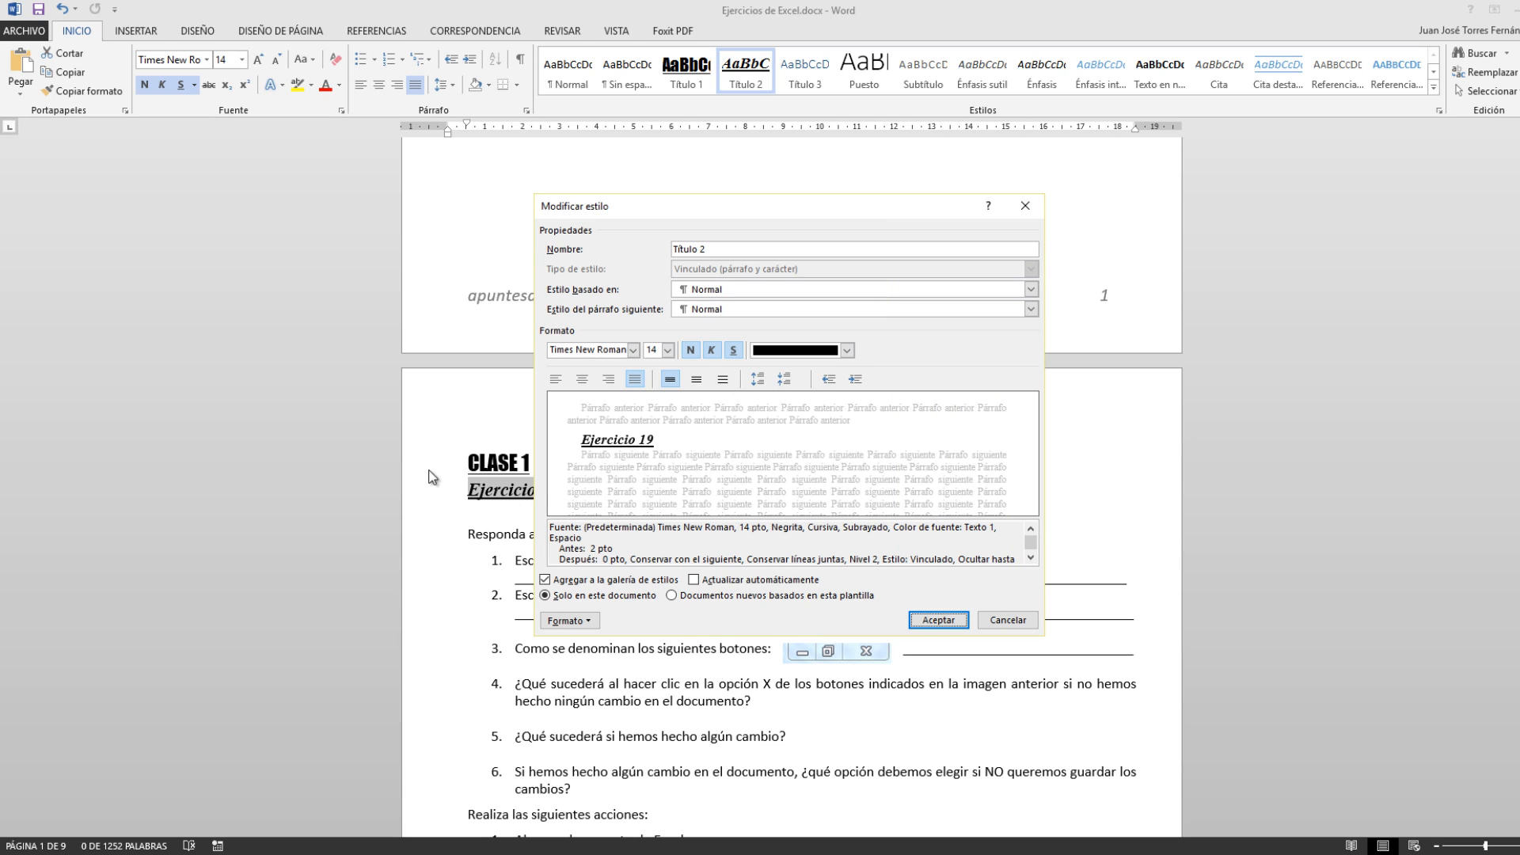
click(934, 620)
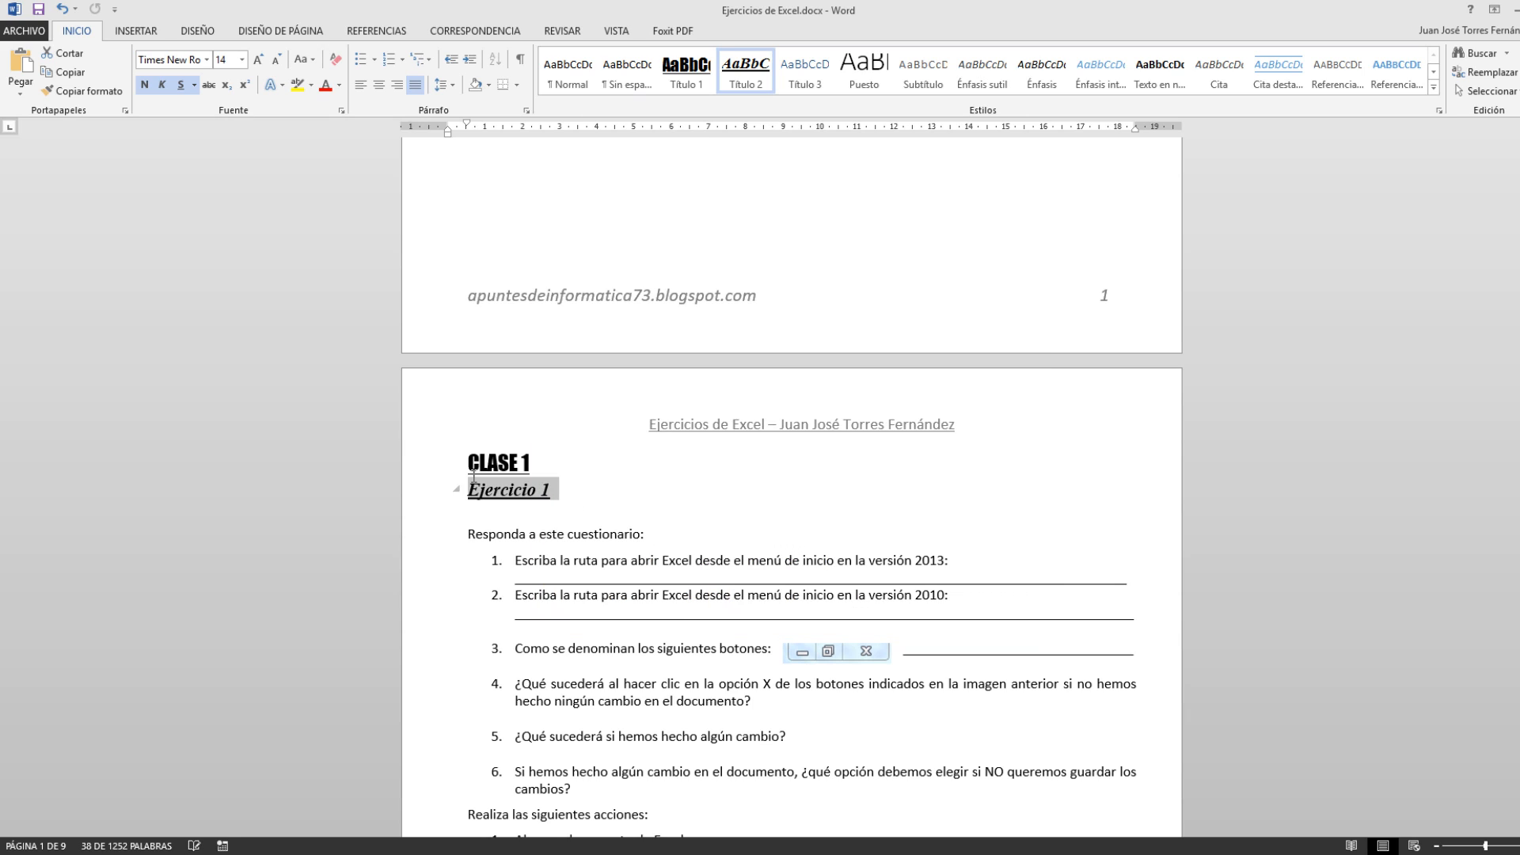
- Insert the built-in table of contents Tabla automática 1 on the blank first page
scroll(800, 286, down, 3)
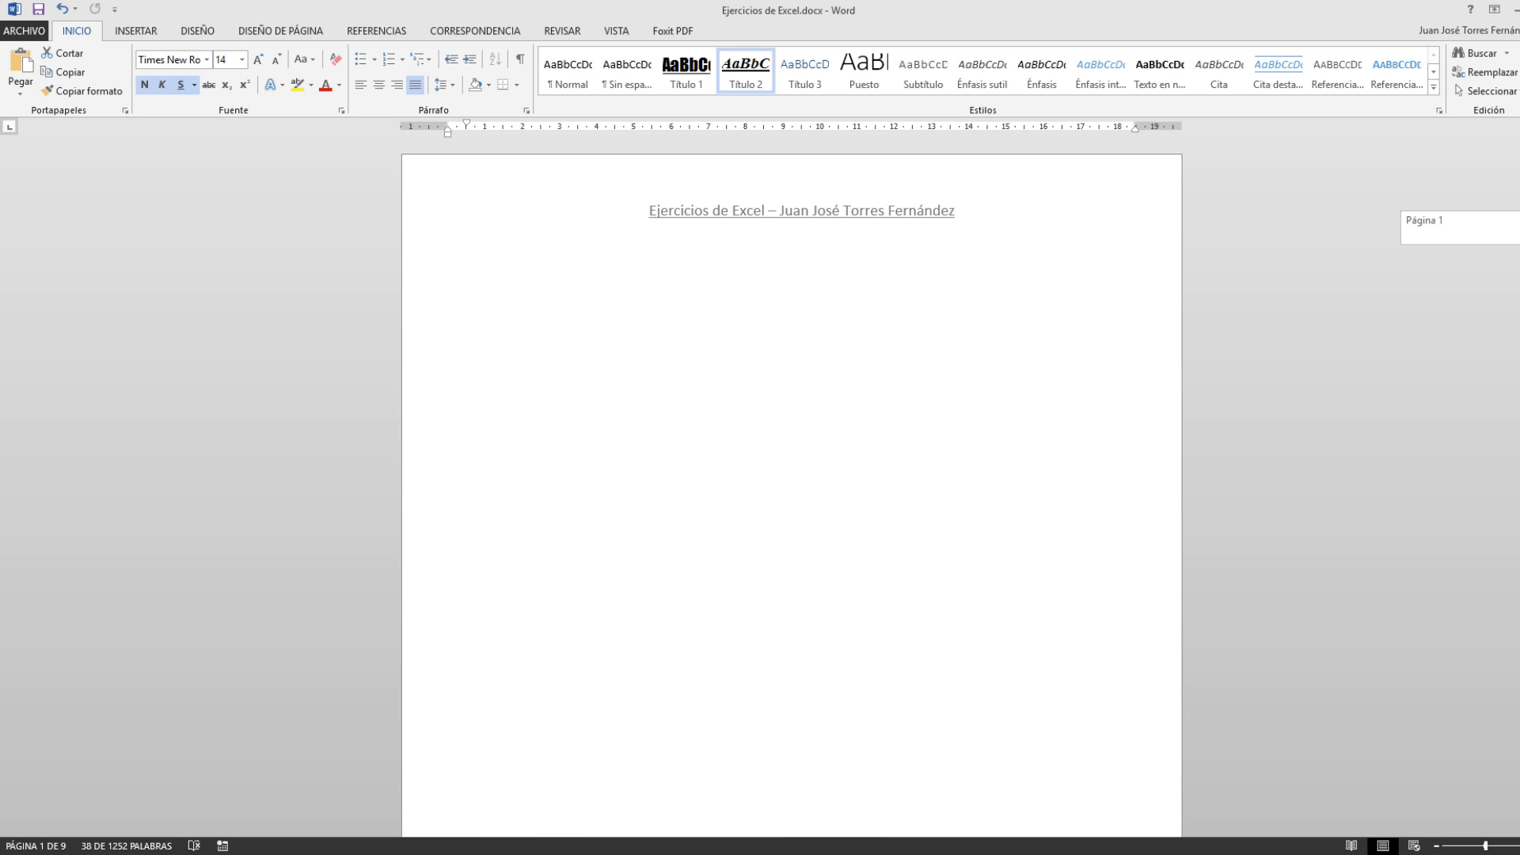
click(460, 247)
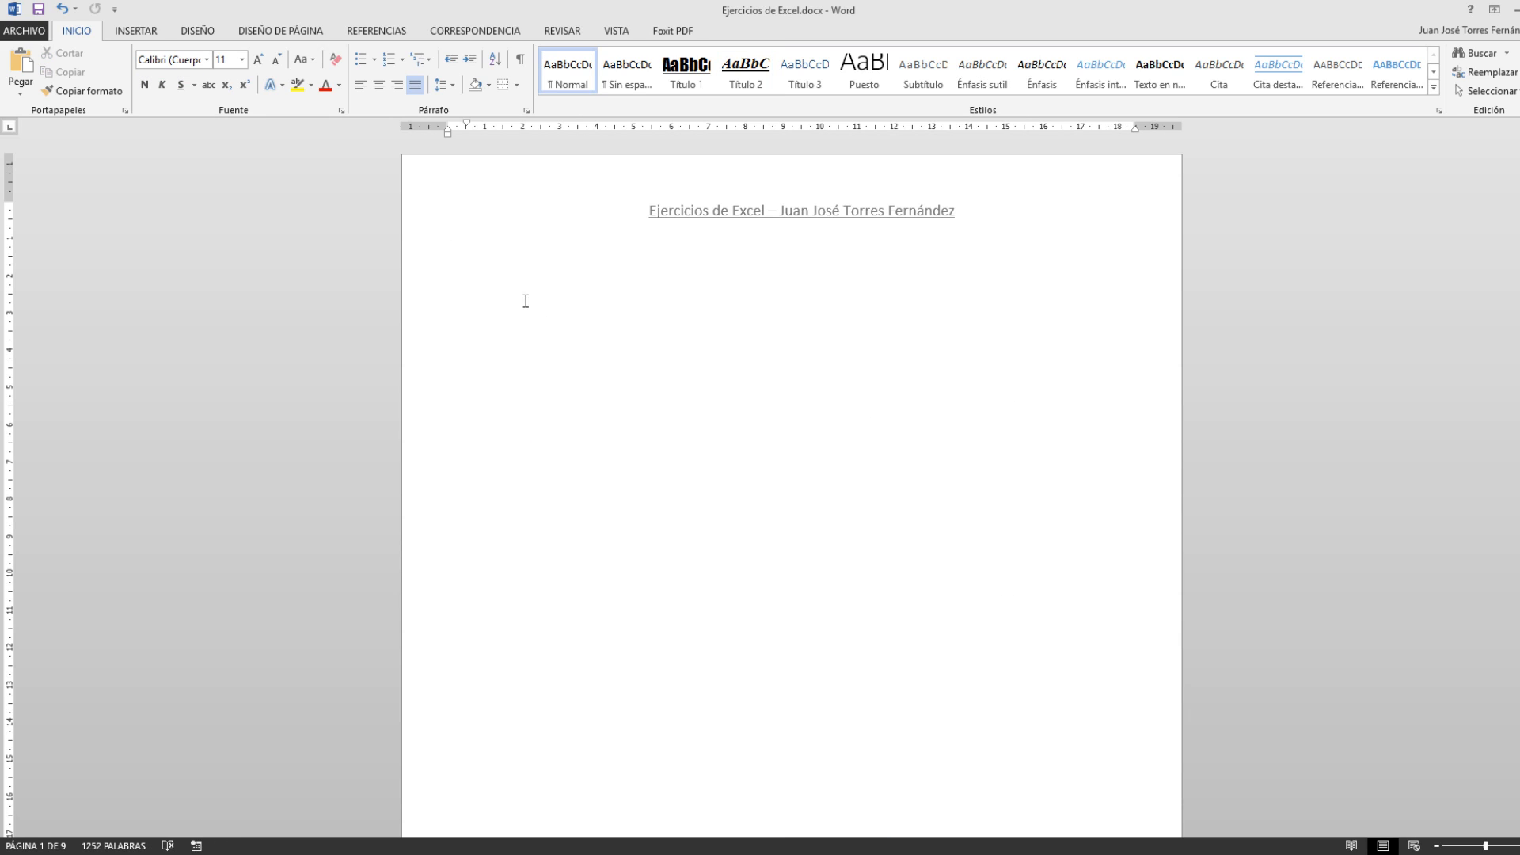
click(363, 36)
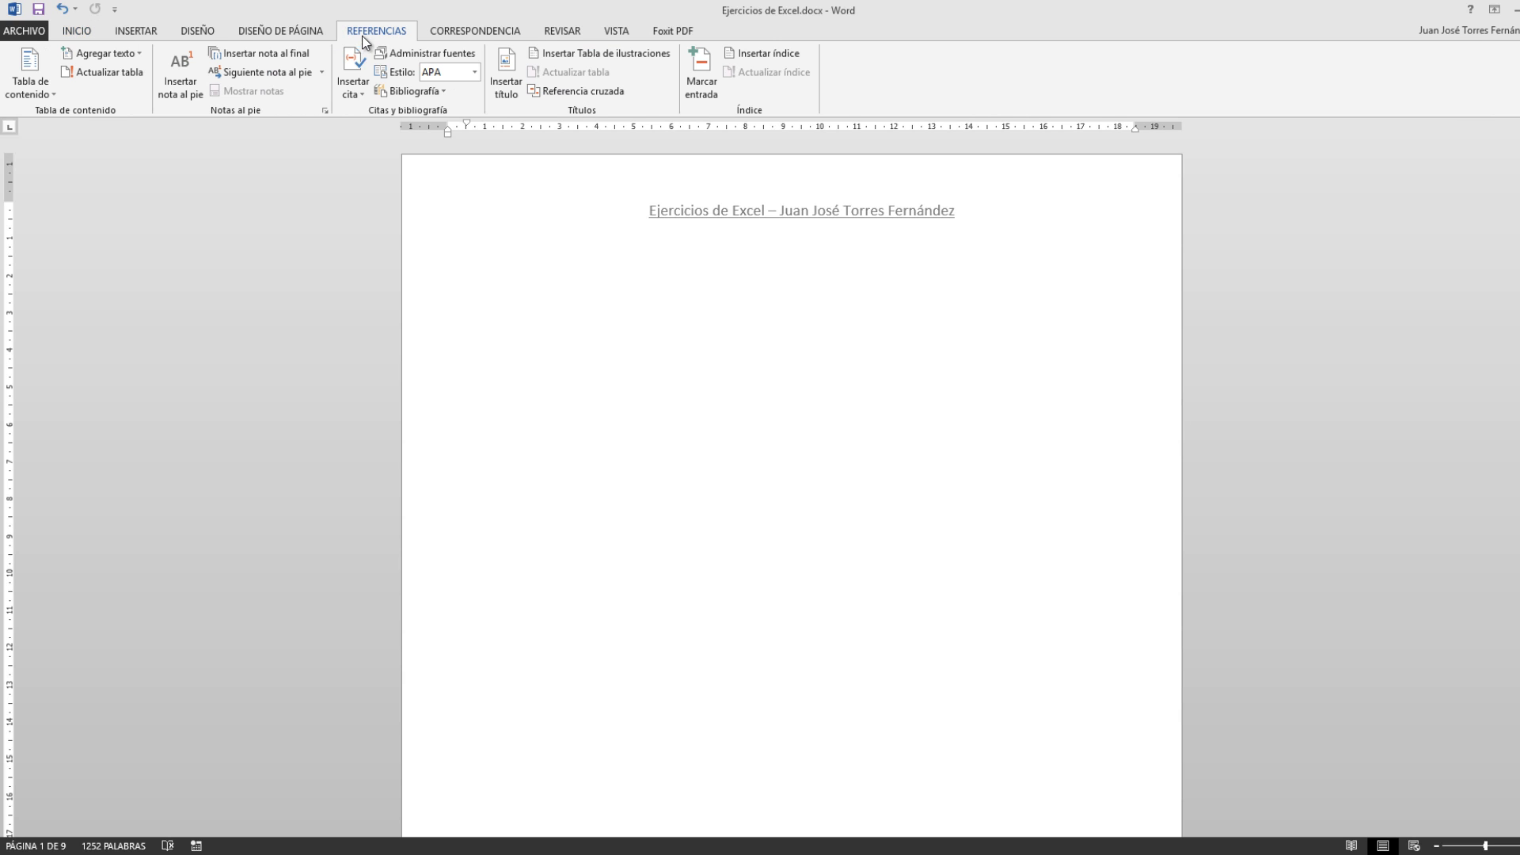
click(35, 95)
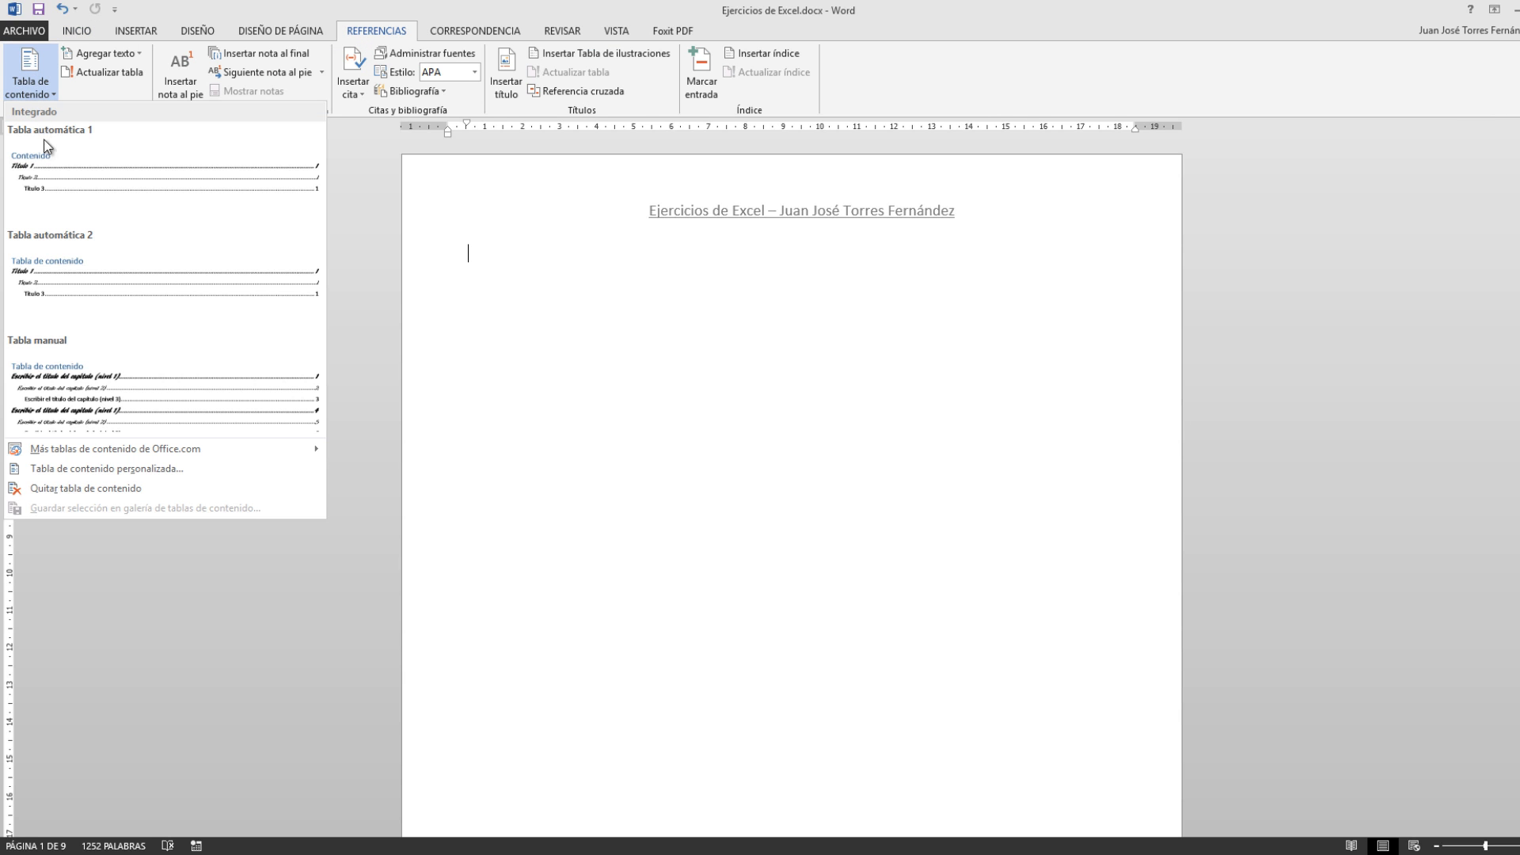
click(66, 189)
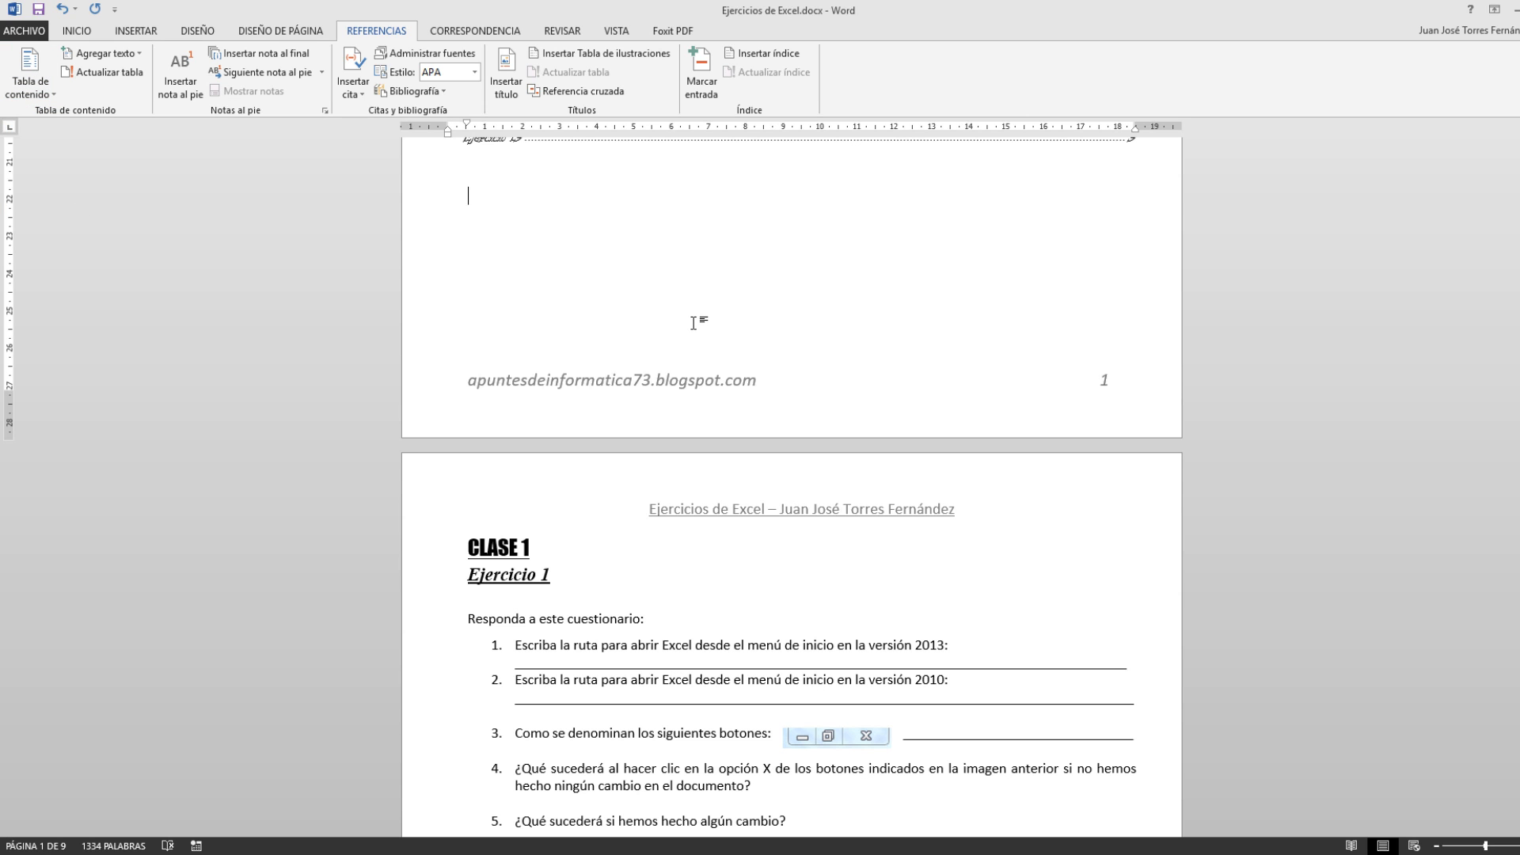
scroll(694, 323, up, 10)
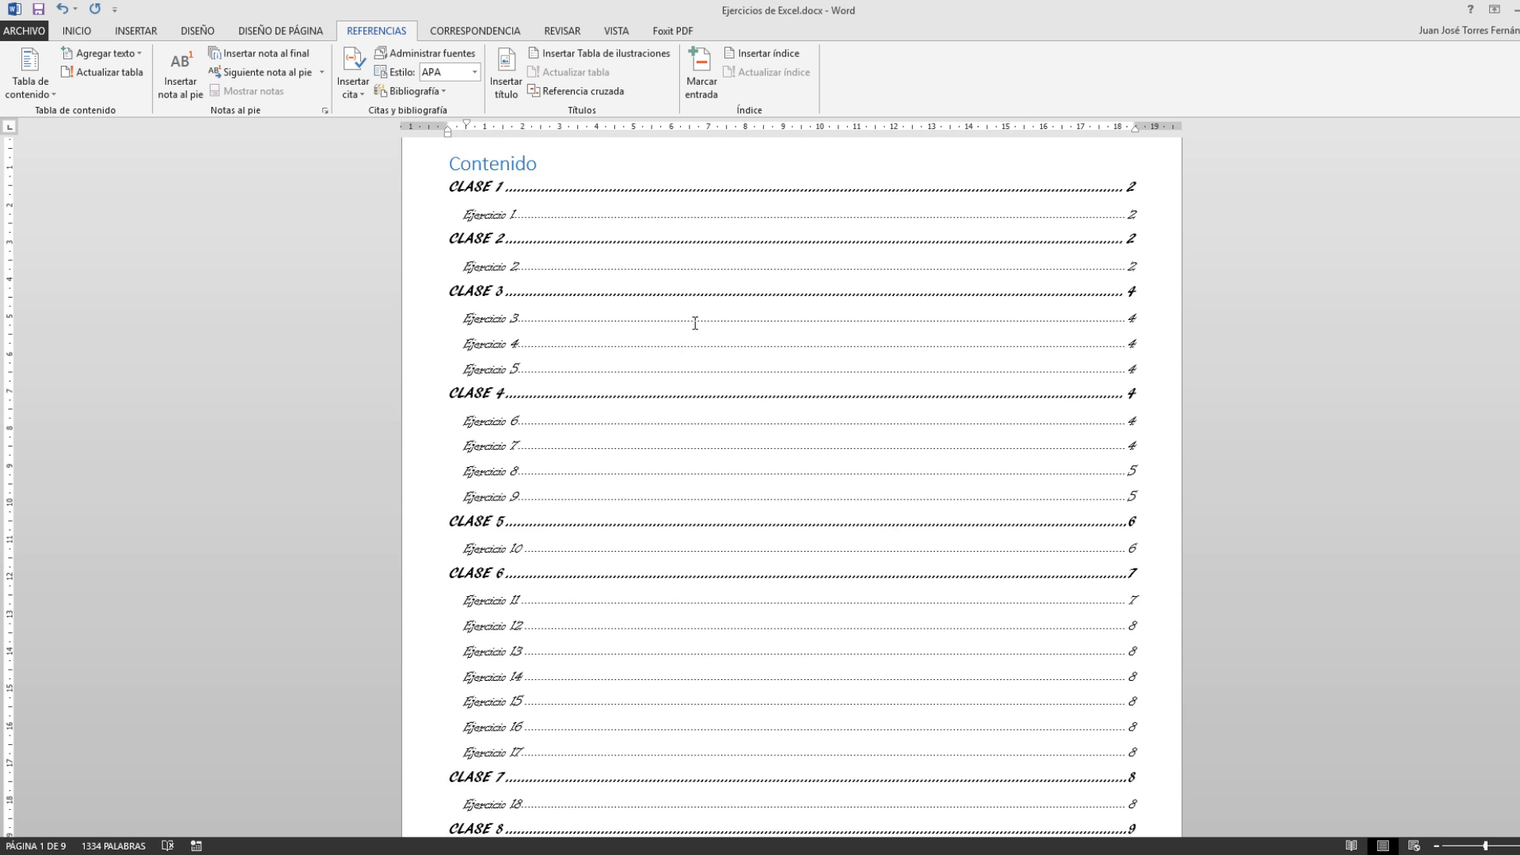
scroll(695, 323, up, 2)
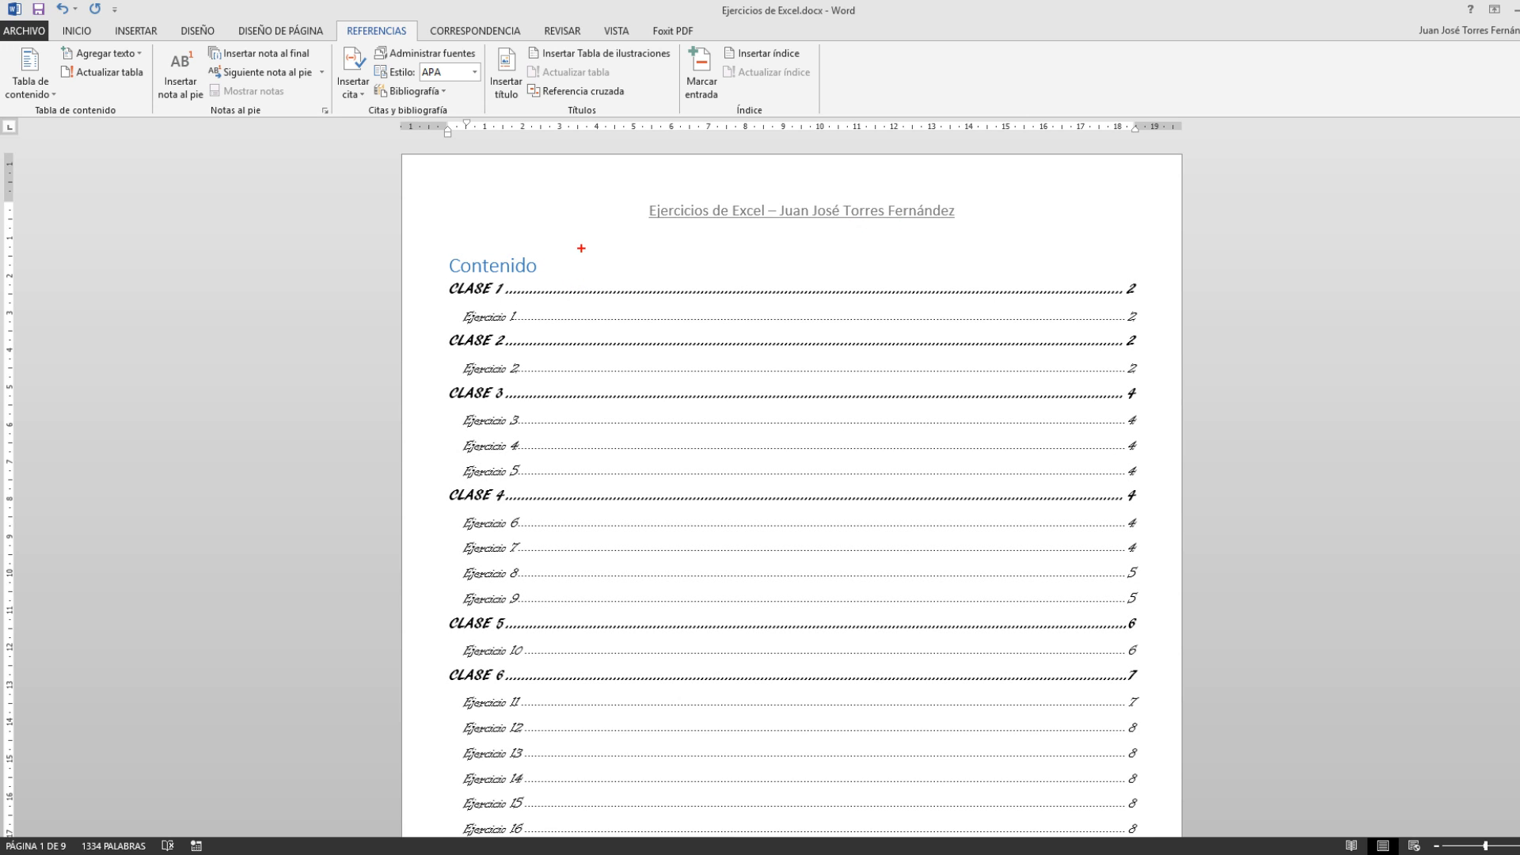
mouse_move(439, 247)
mouse_down()
mouse_move(495, 275)
mouse_move(554, 275)
mouse_move(633, 186)
mouse_up()
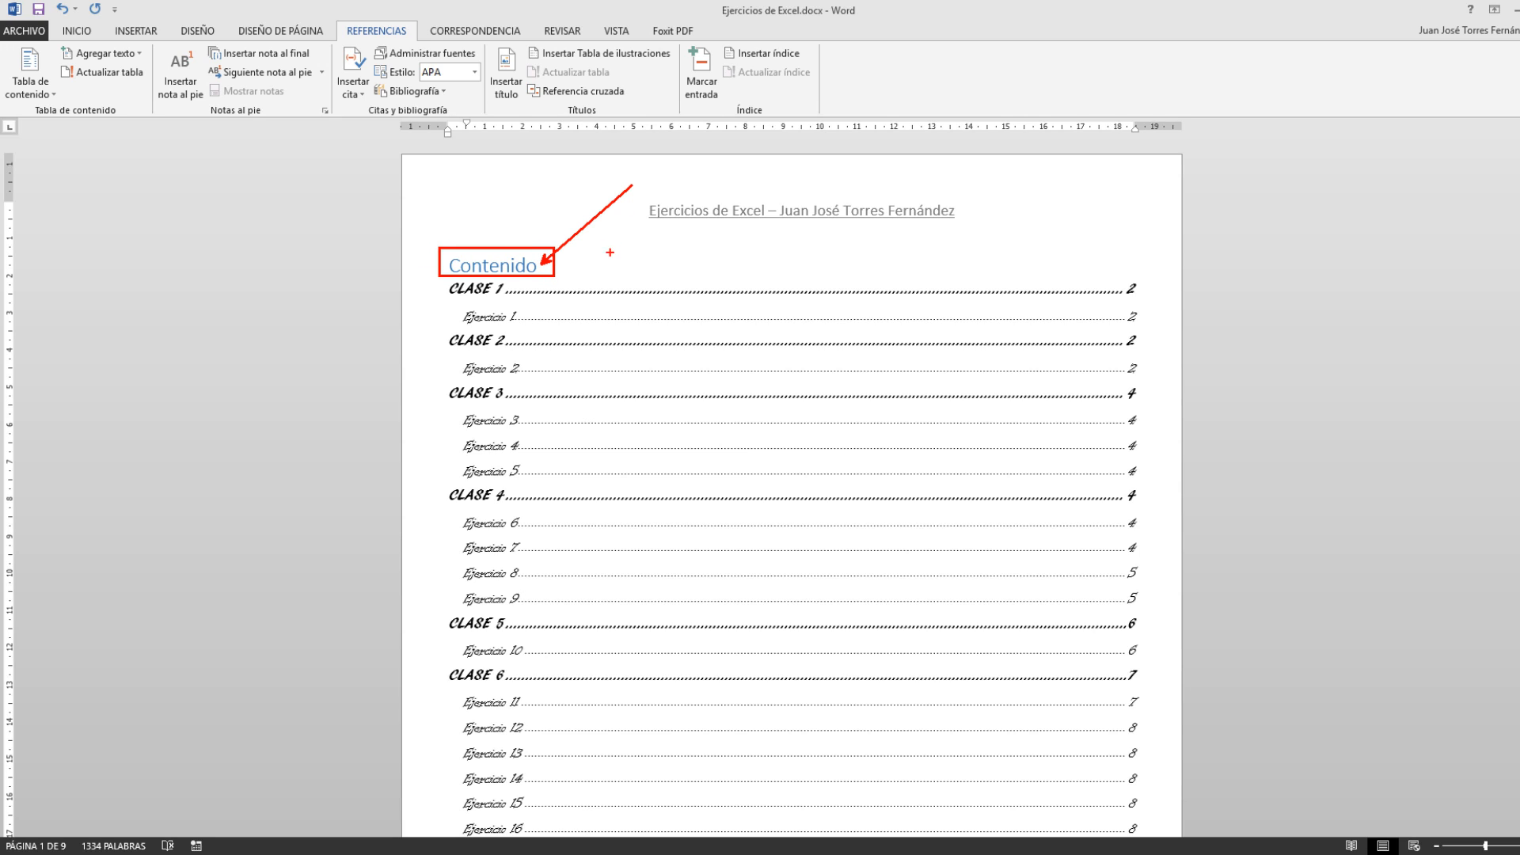
key(Escape)
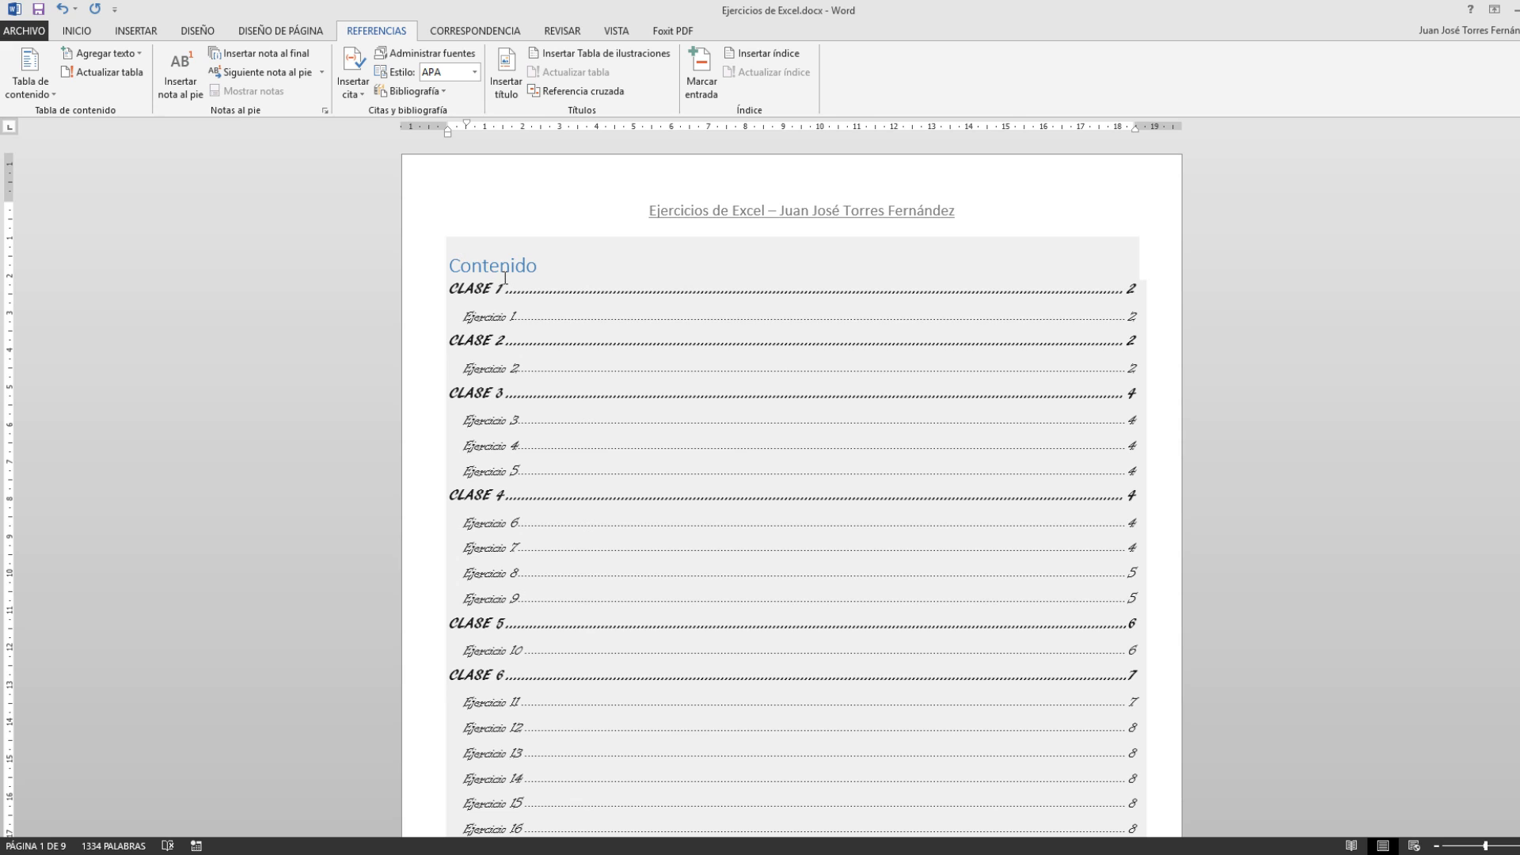
- Center the Contenido heading of the table of contents, set its spacing before to 0 pto and increase its spacing after
click(504, 273)
double_click(494, 271)
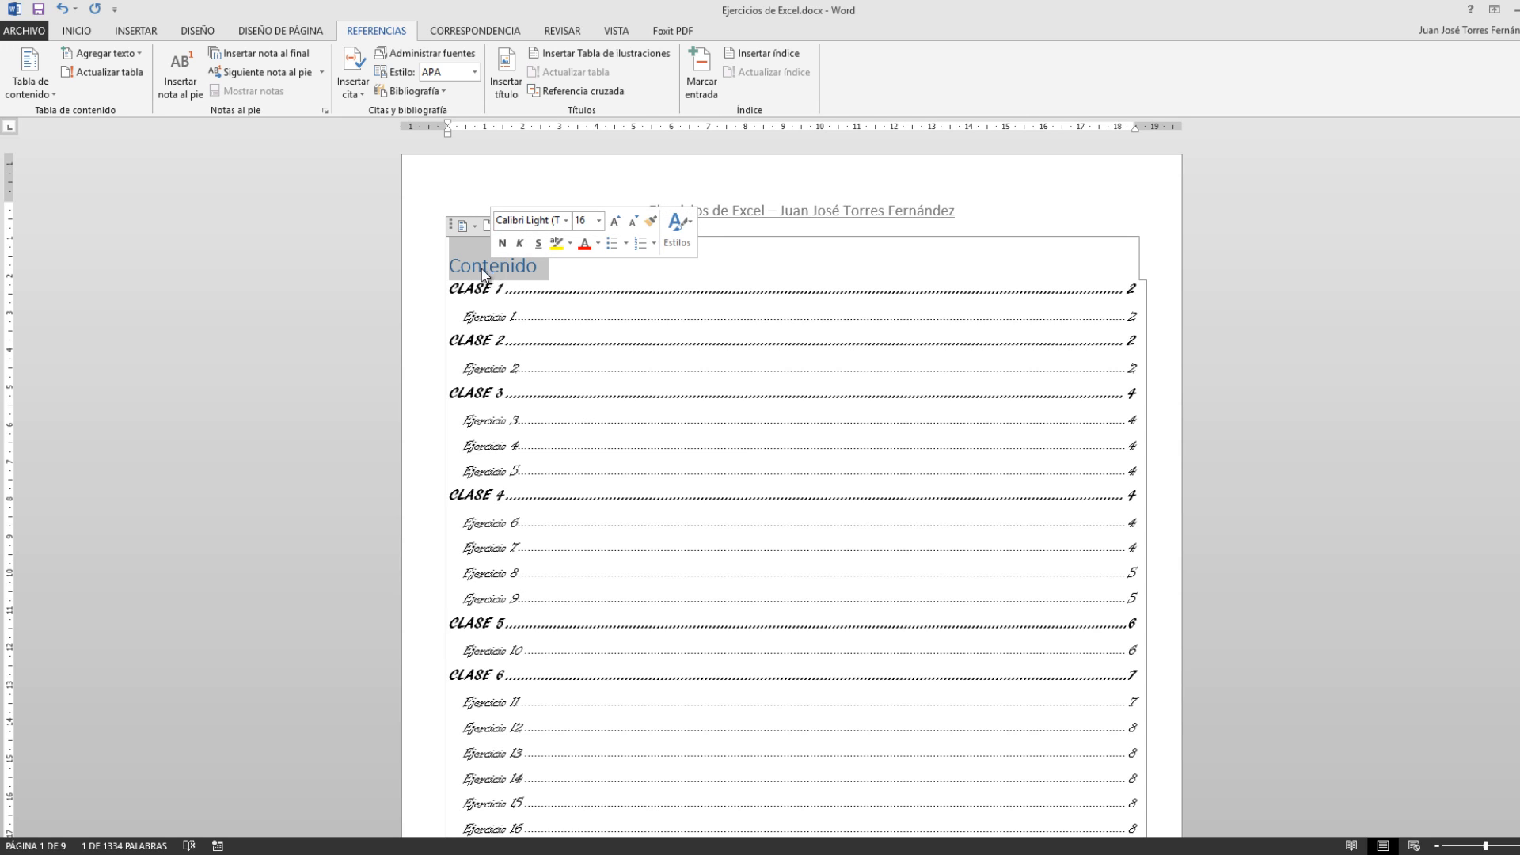
click(78, 32)
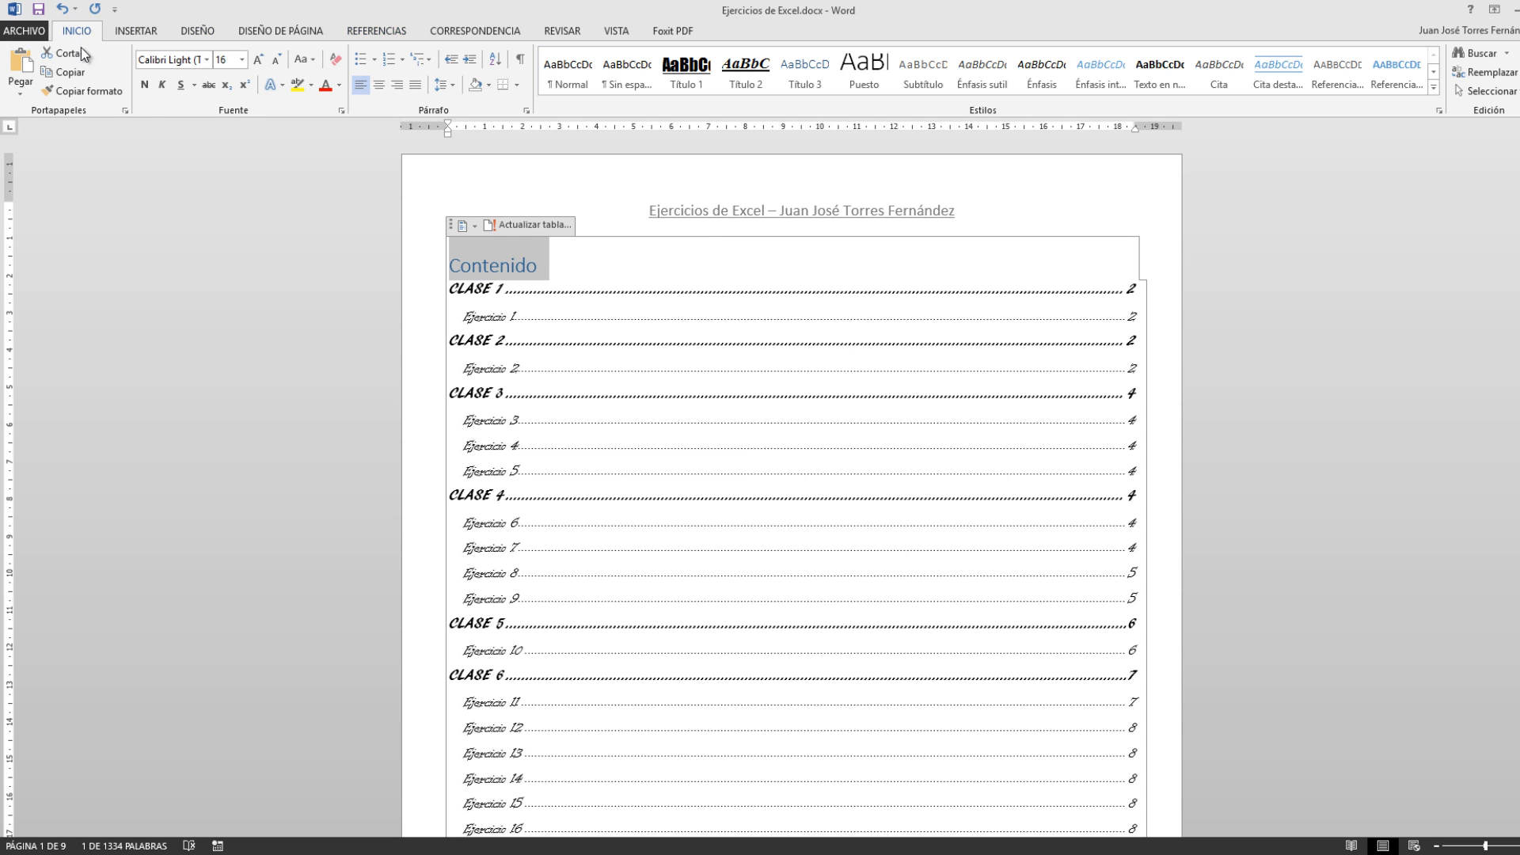
click(378, 85)
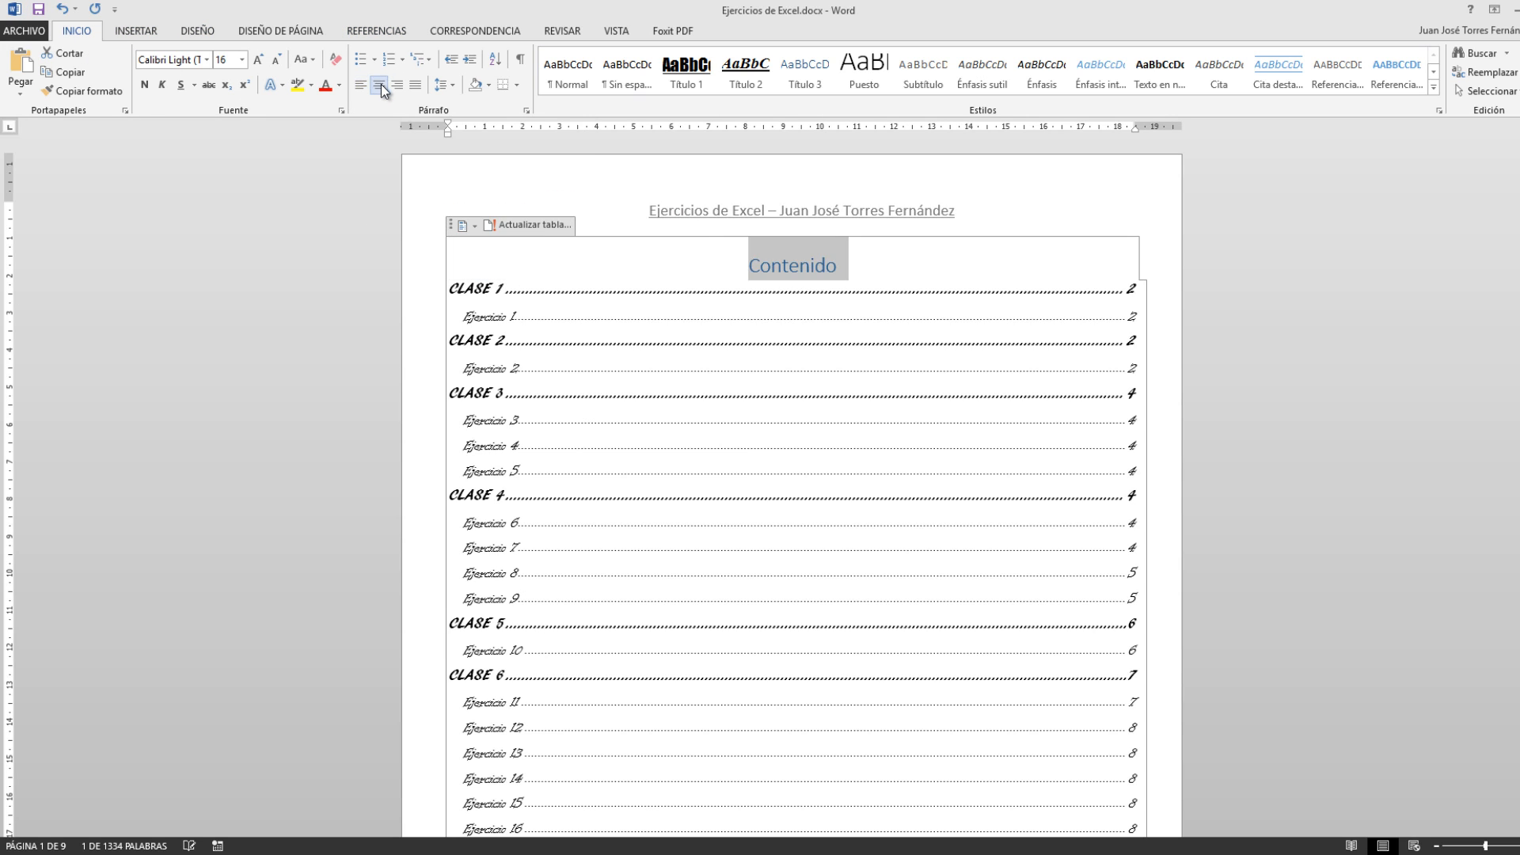
click(527, 110)
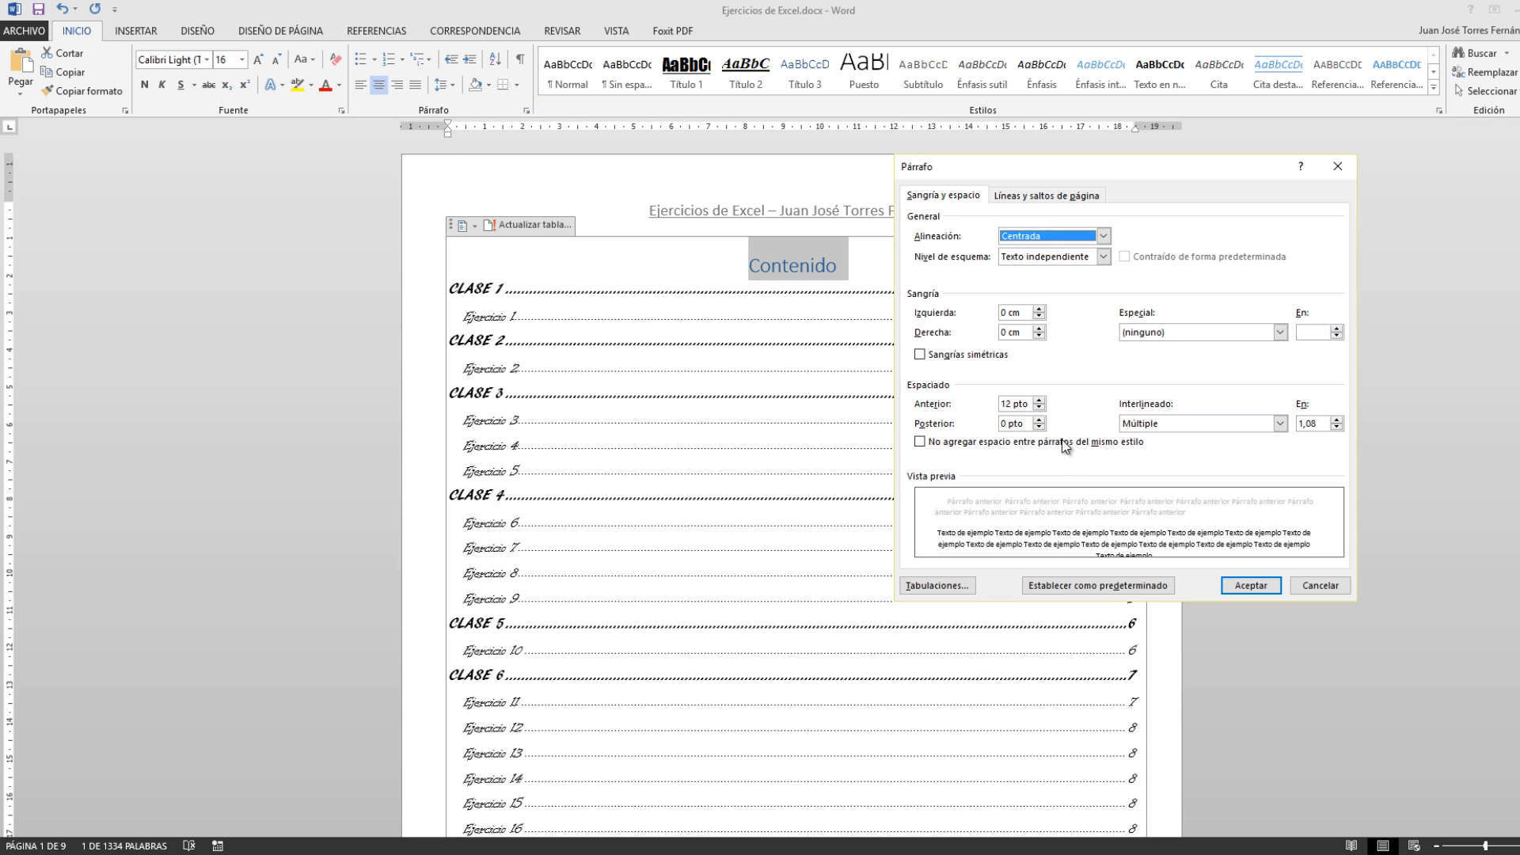
double_click(1039, 408)
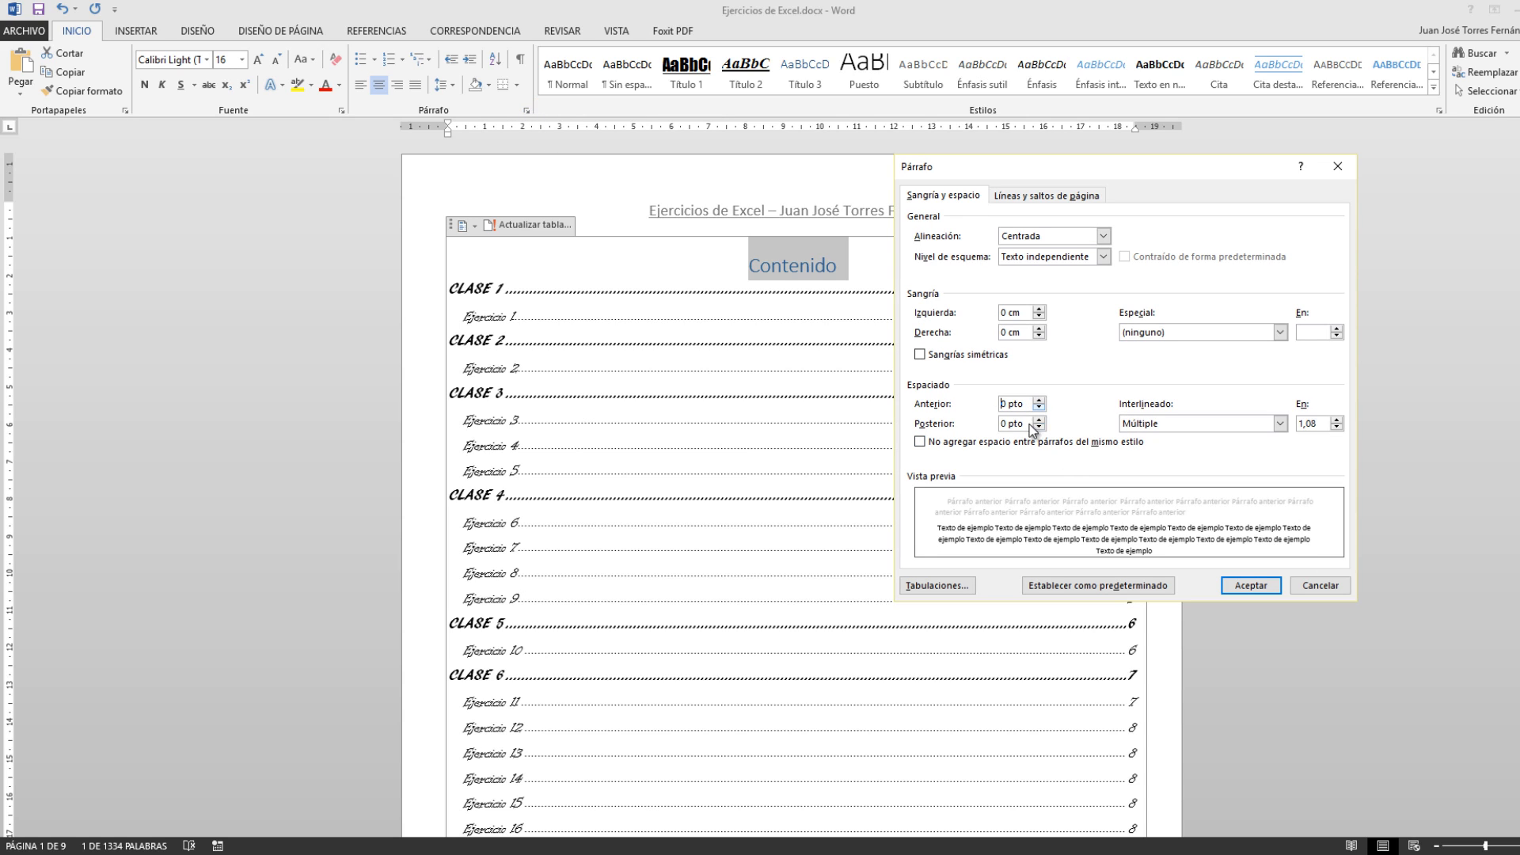
triple_click(1039, 421)
click(1248, 586)
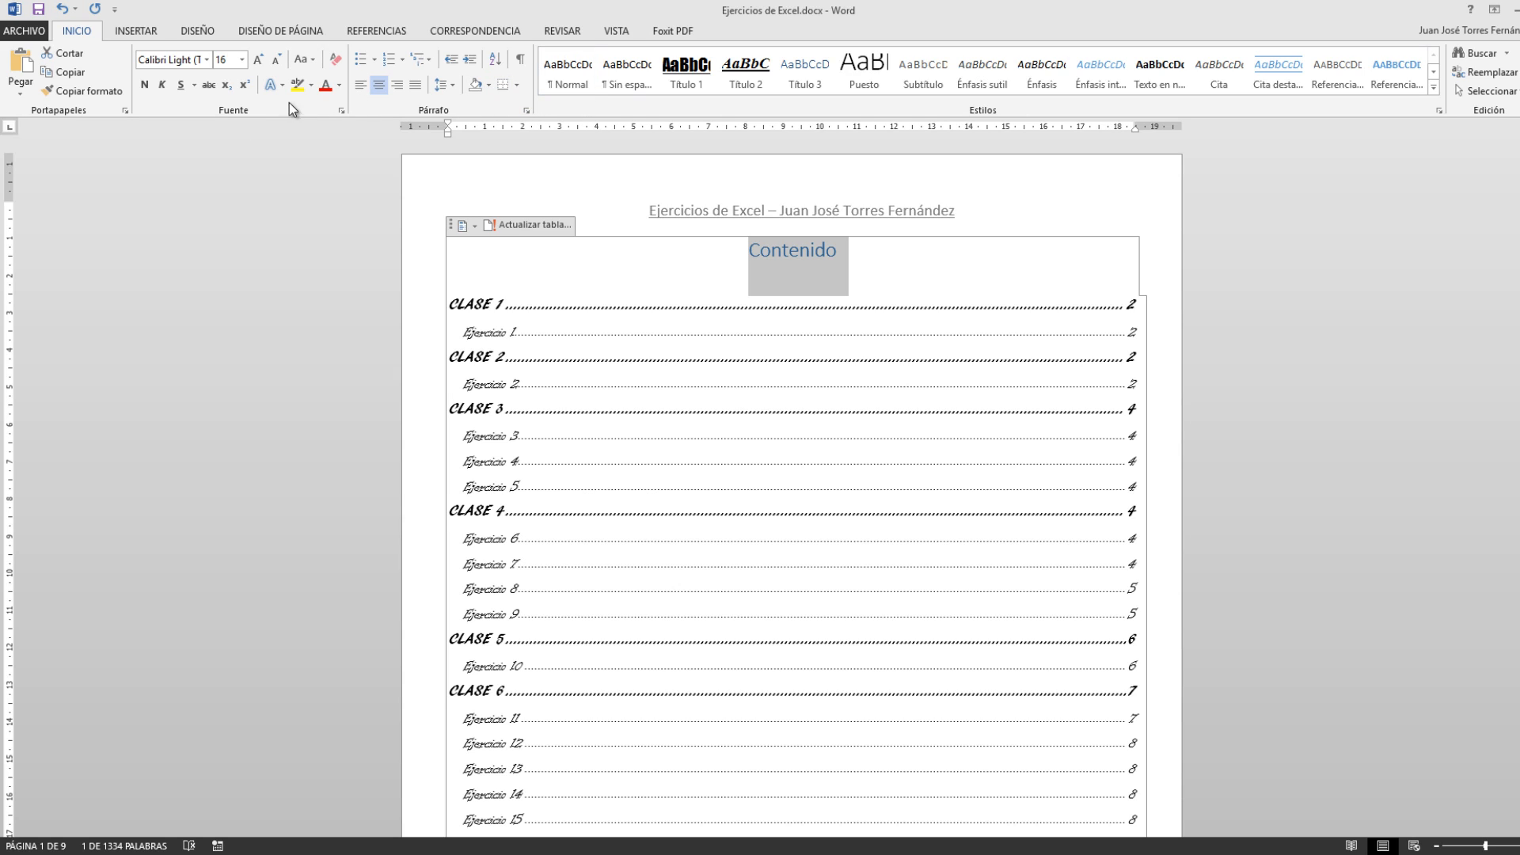
- Format the table of contents heading in black, bold and underlined, and replace its text with ÍNDICE
click(338, 89)
click(342, 142)
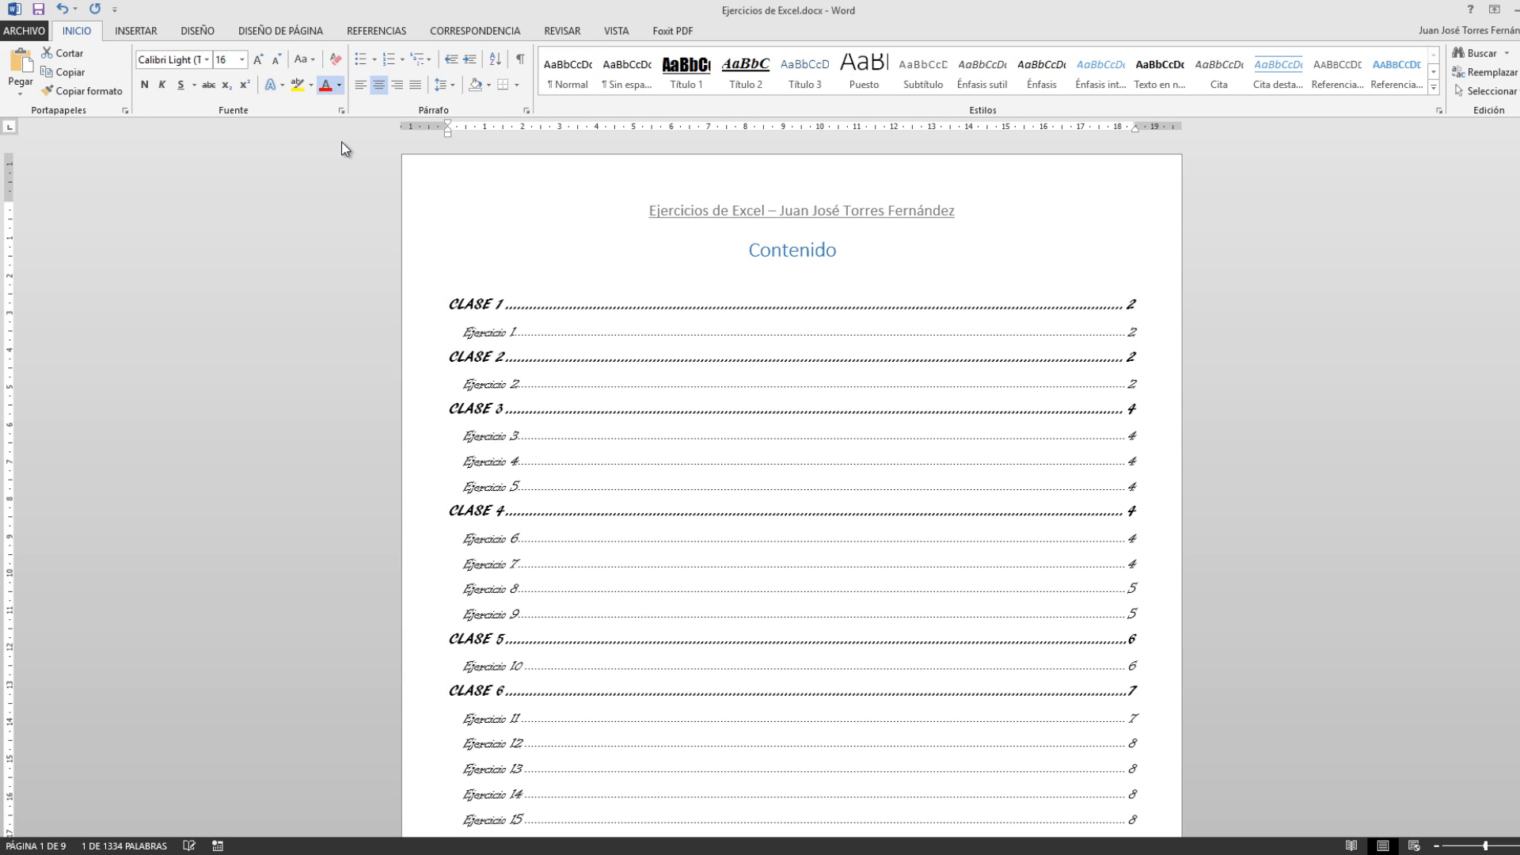
click(179, 85)
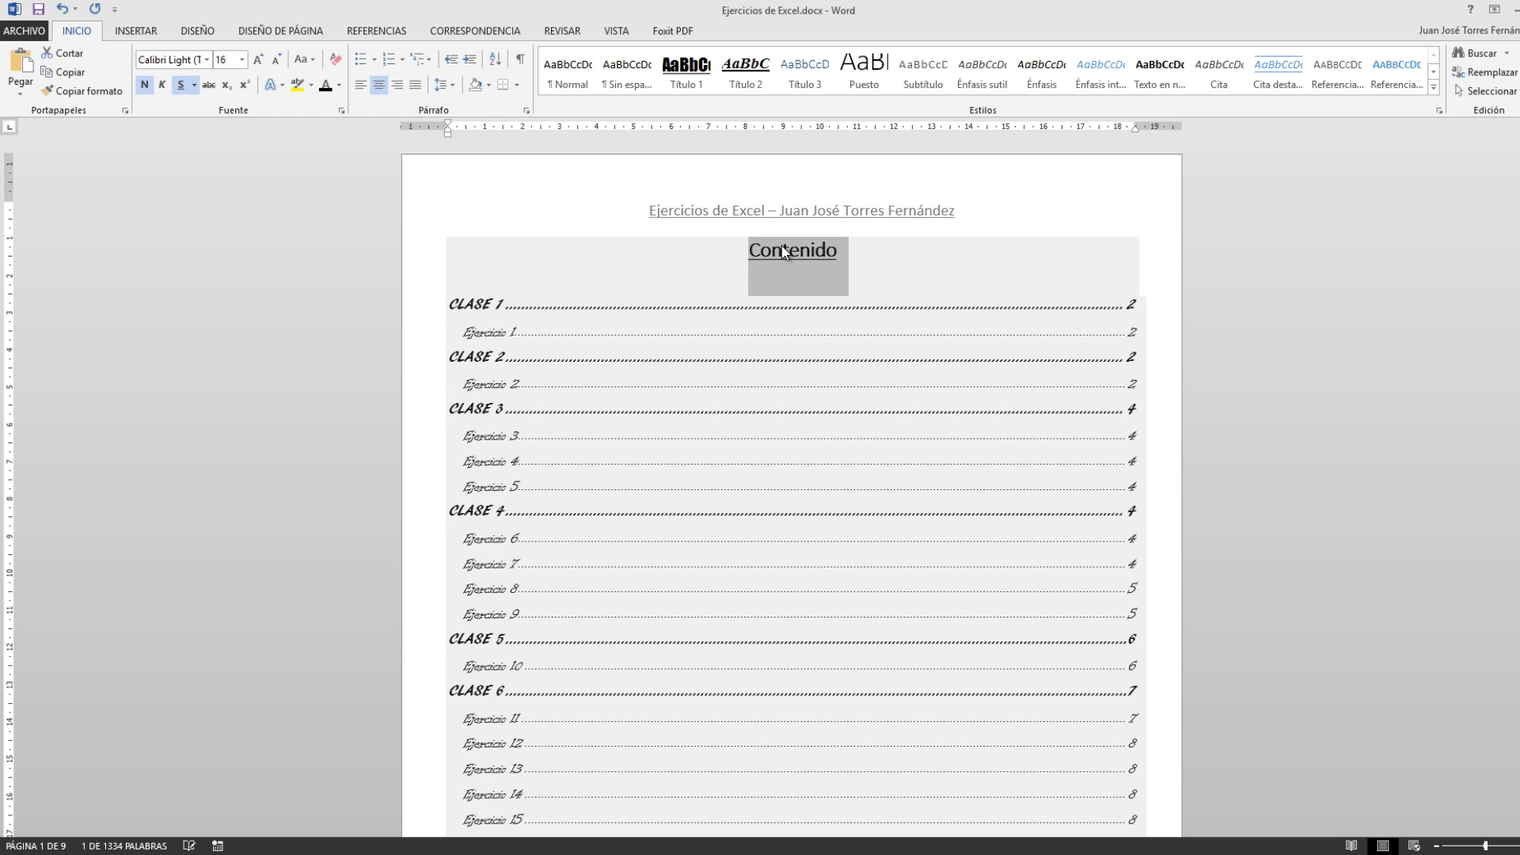
click(788, 250)
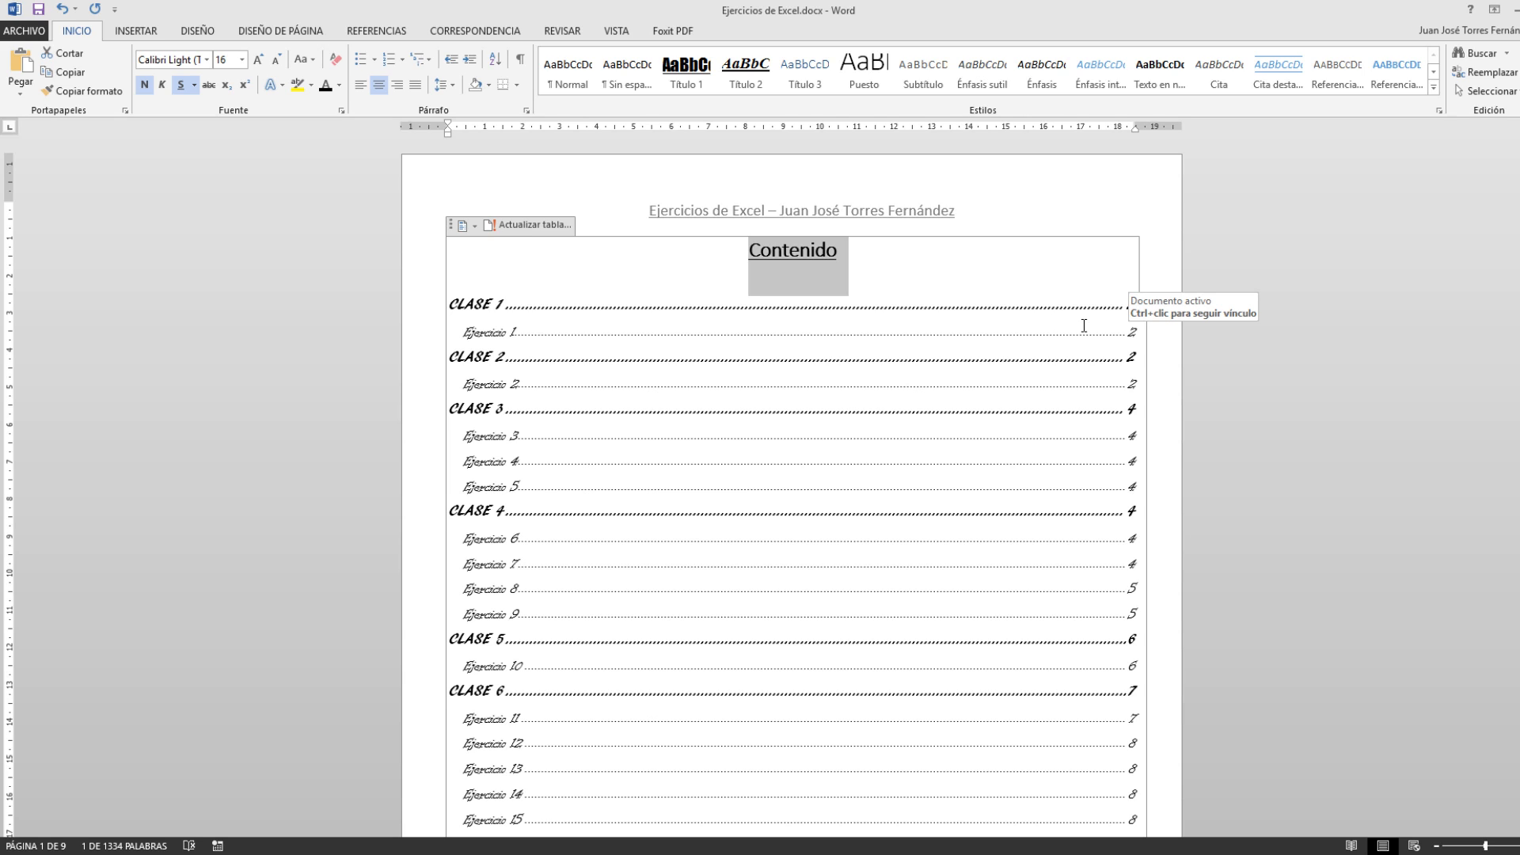
text(ÍNDICE)
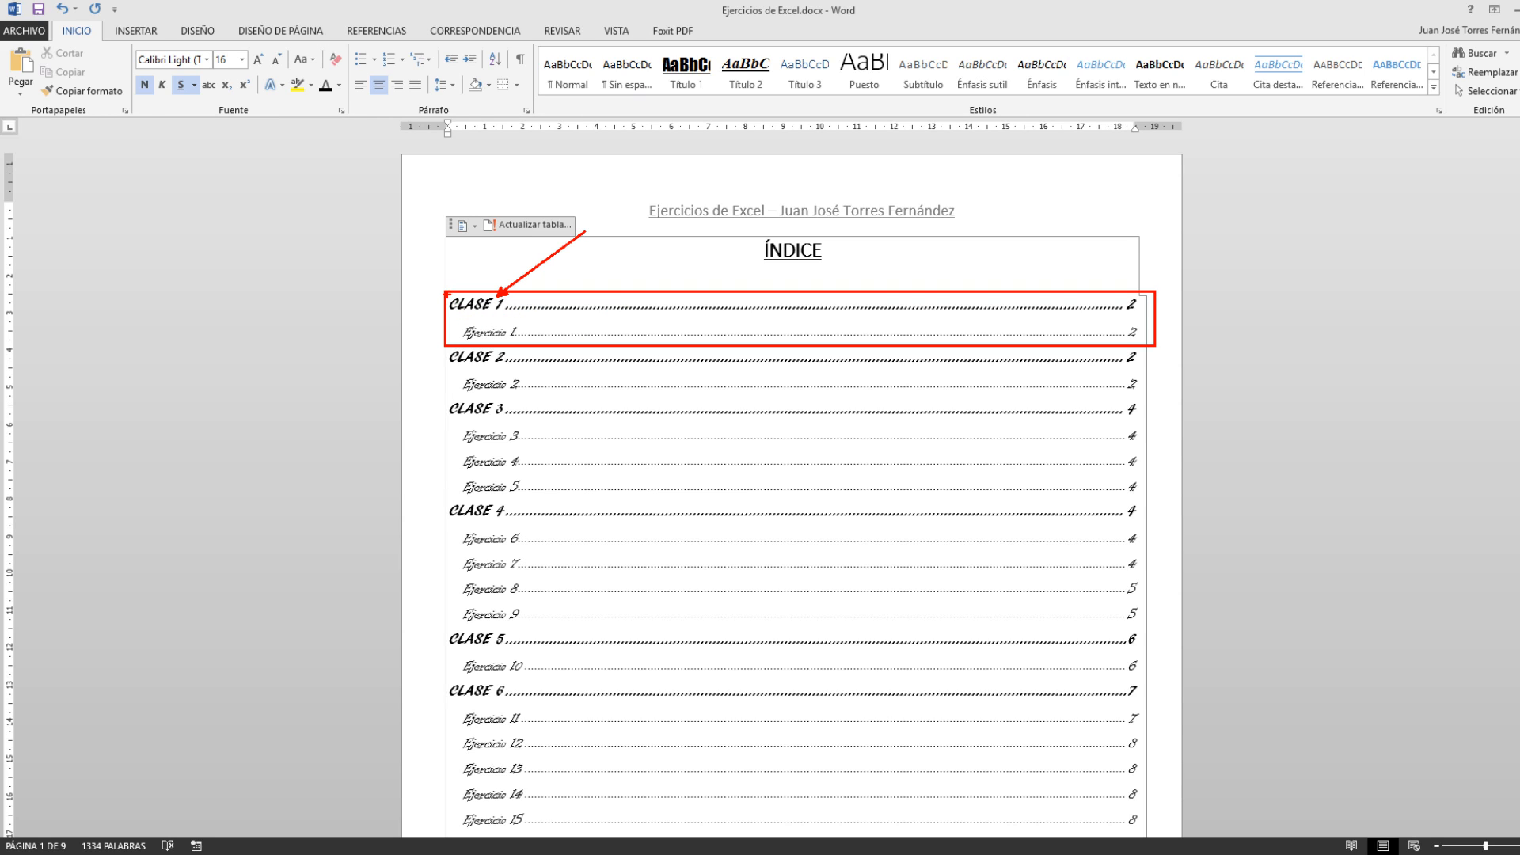
drag(447, 293, 448, 767)
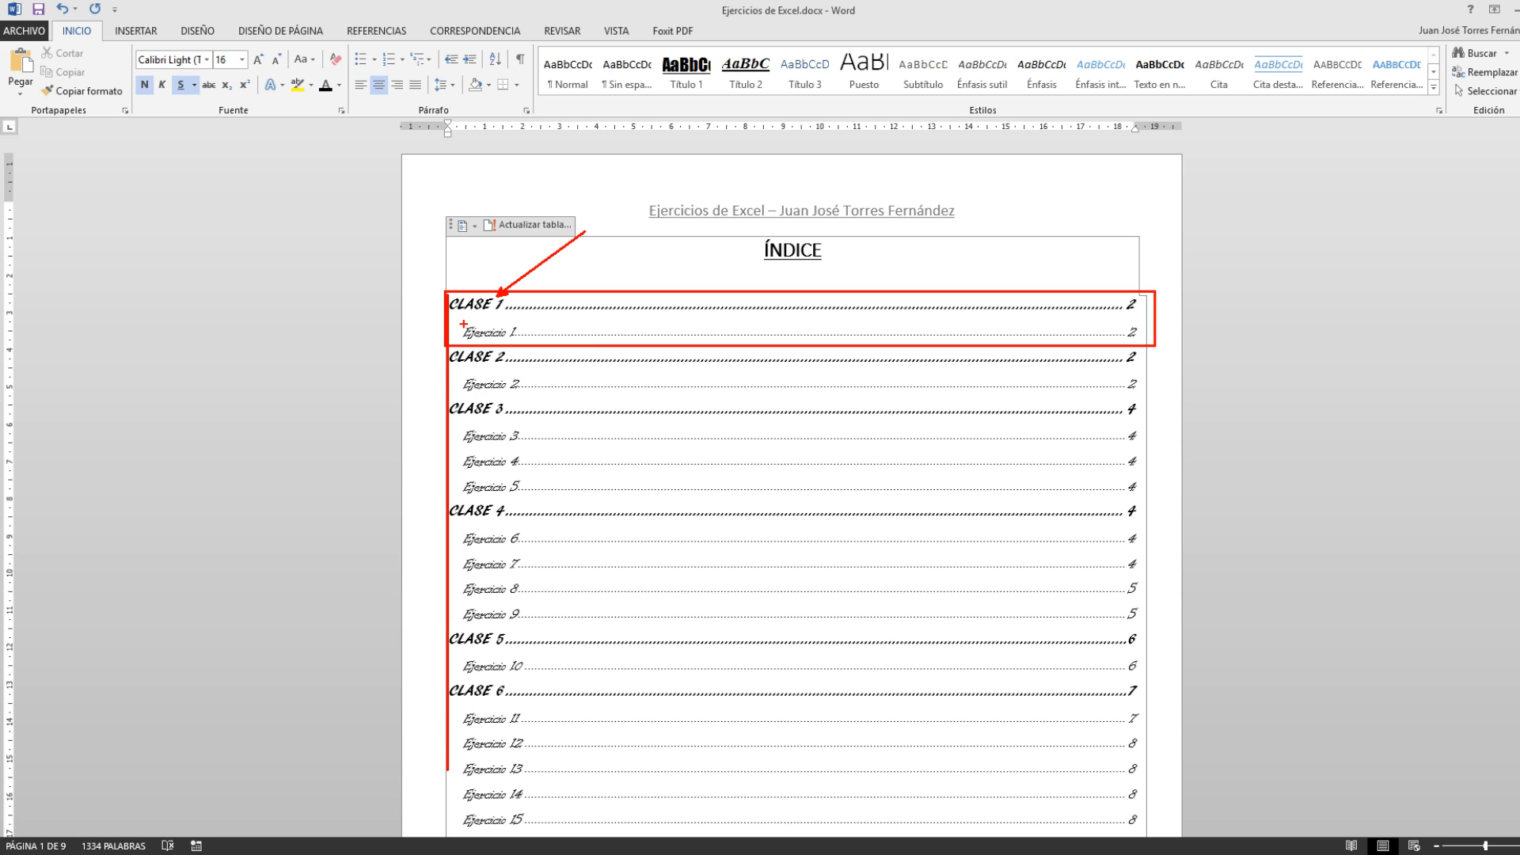
drag(464, 327, 463, 795)
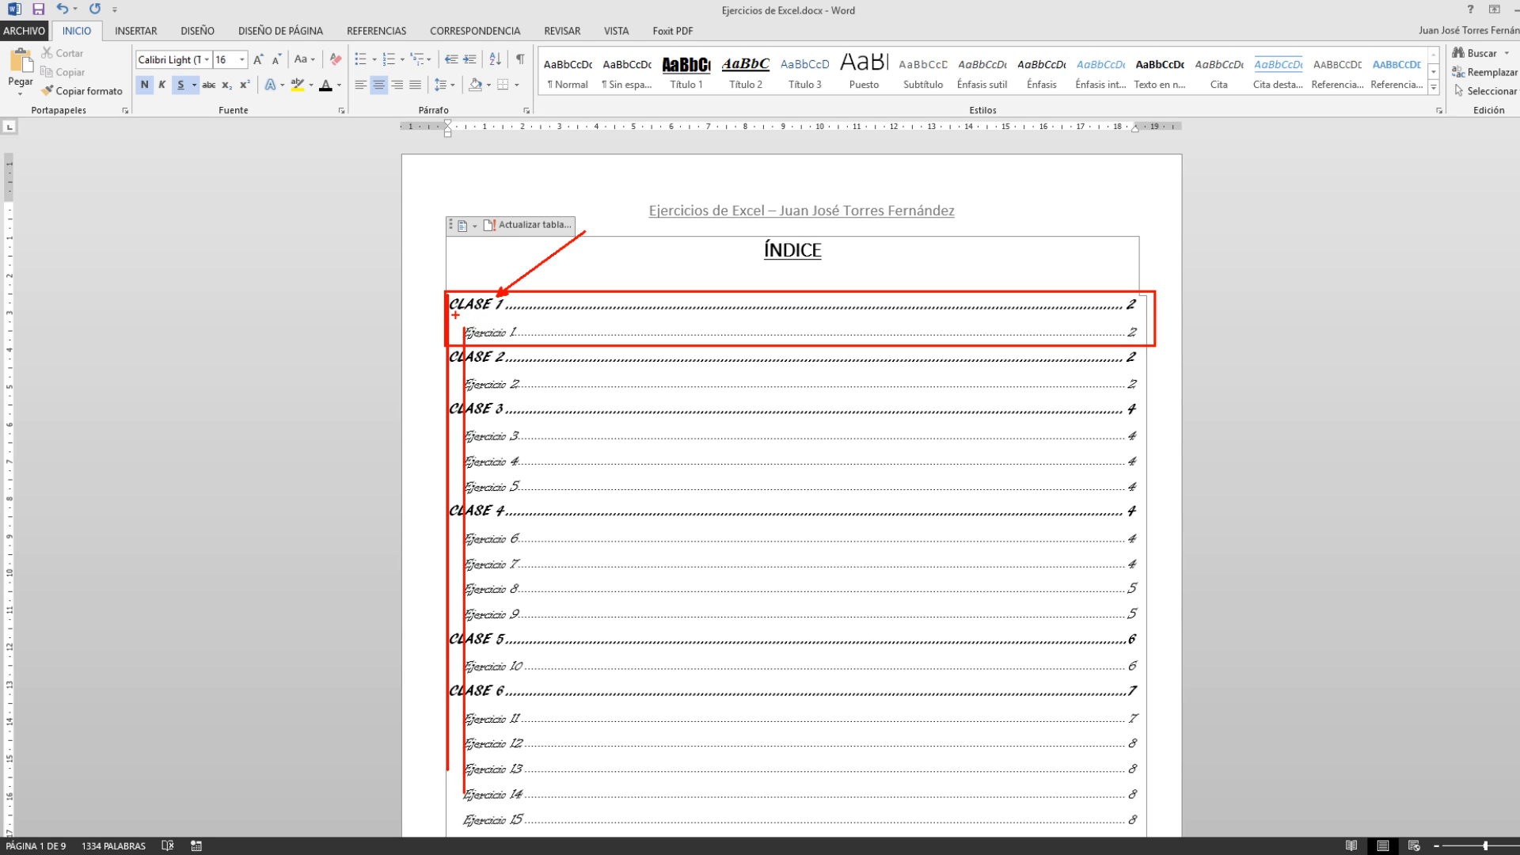
key(e)
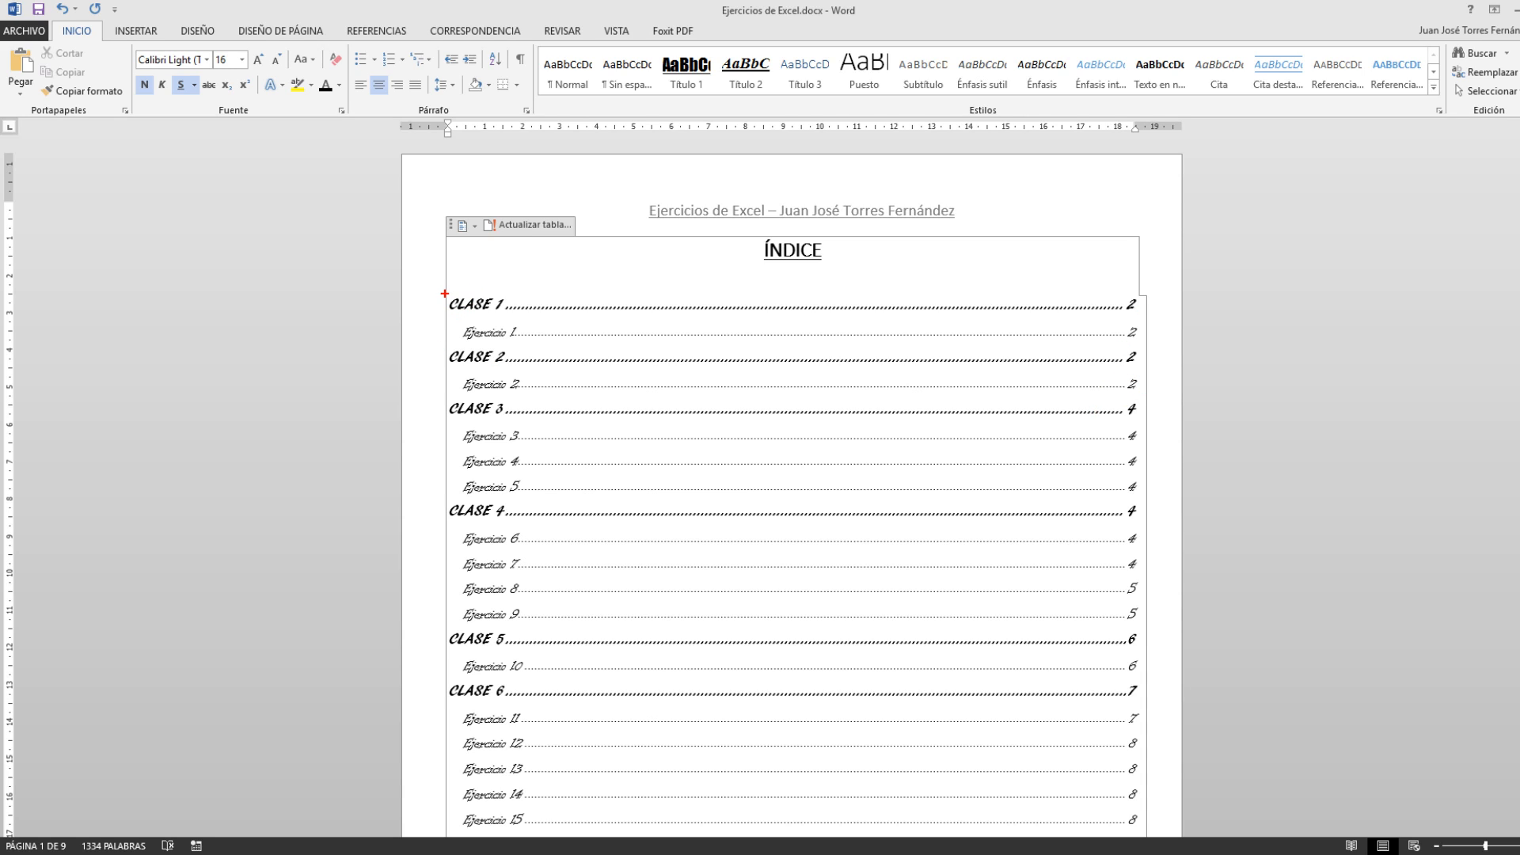
mouse_move(445, 293)
mouse_down()
mouse_move(504, 319)
mouse_move(424, 293)
mouse_move(638, 329)
mouse_move(1211, 319)
mouse_up()
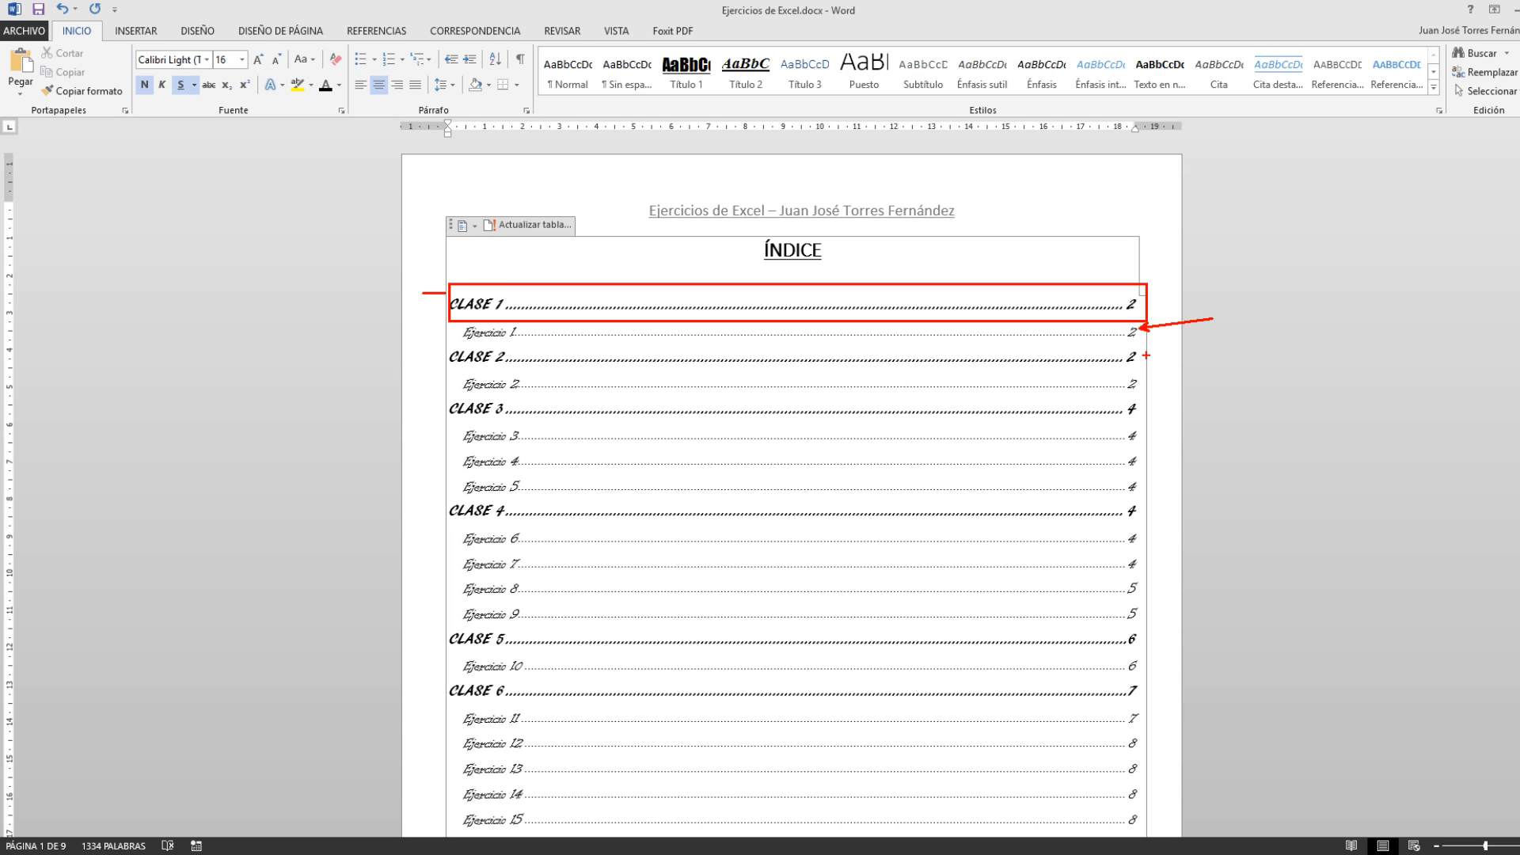
mouse_move(1145, 356)
mouse_down()
mouse_move(1176, 354)
mouse_move(1193, 374)
mouse_up()
mouse_move(441, 394)
mouse_down()
mouse_move(573, 434)
mouse_move(1148, 427)
mouse_up()
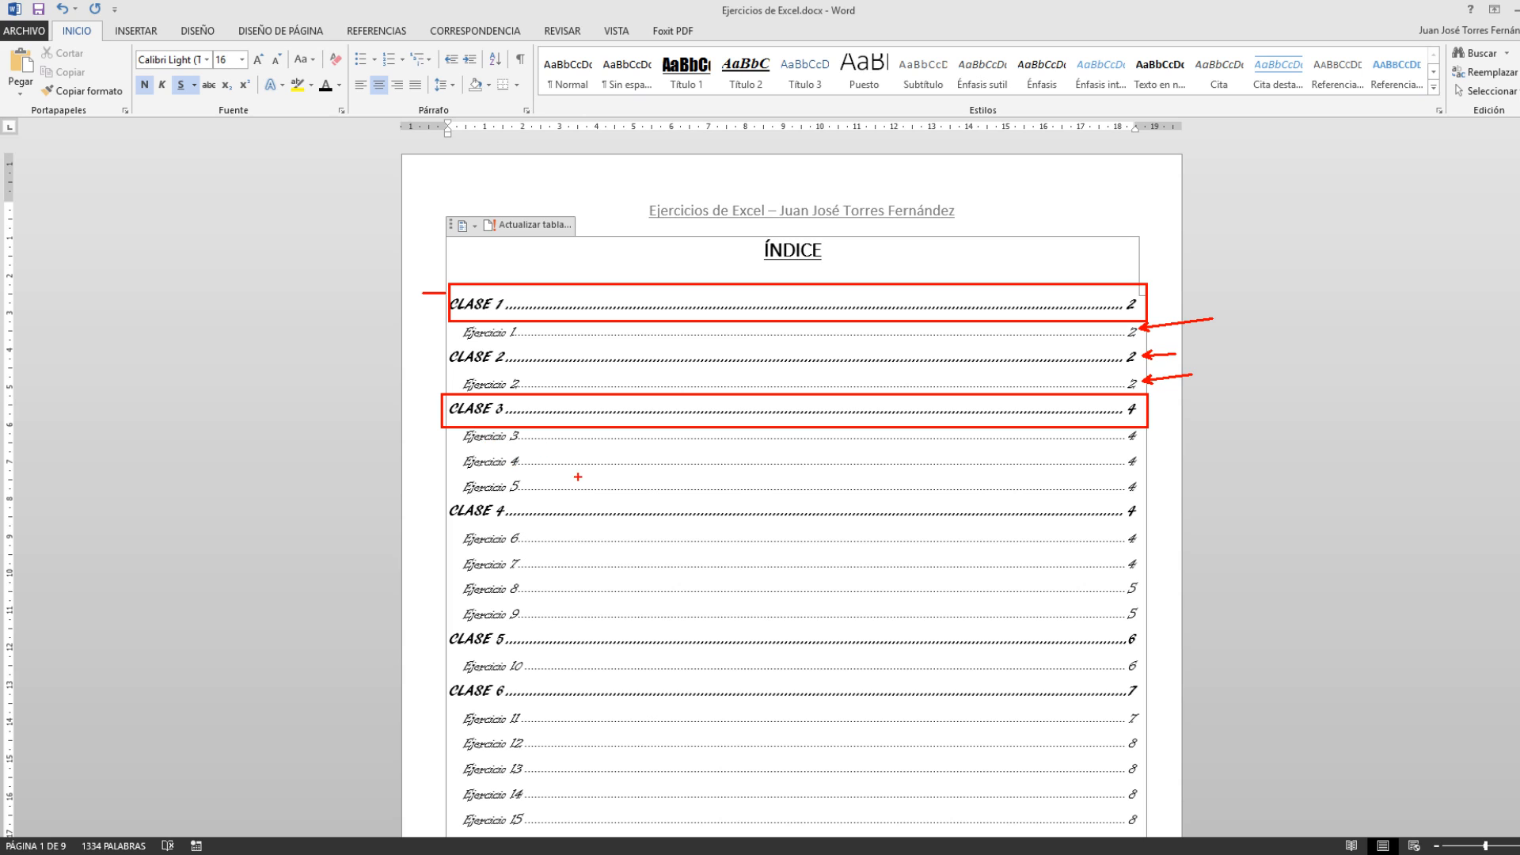
key(Escape)
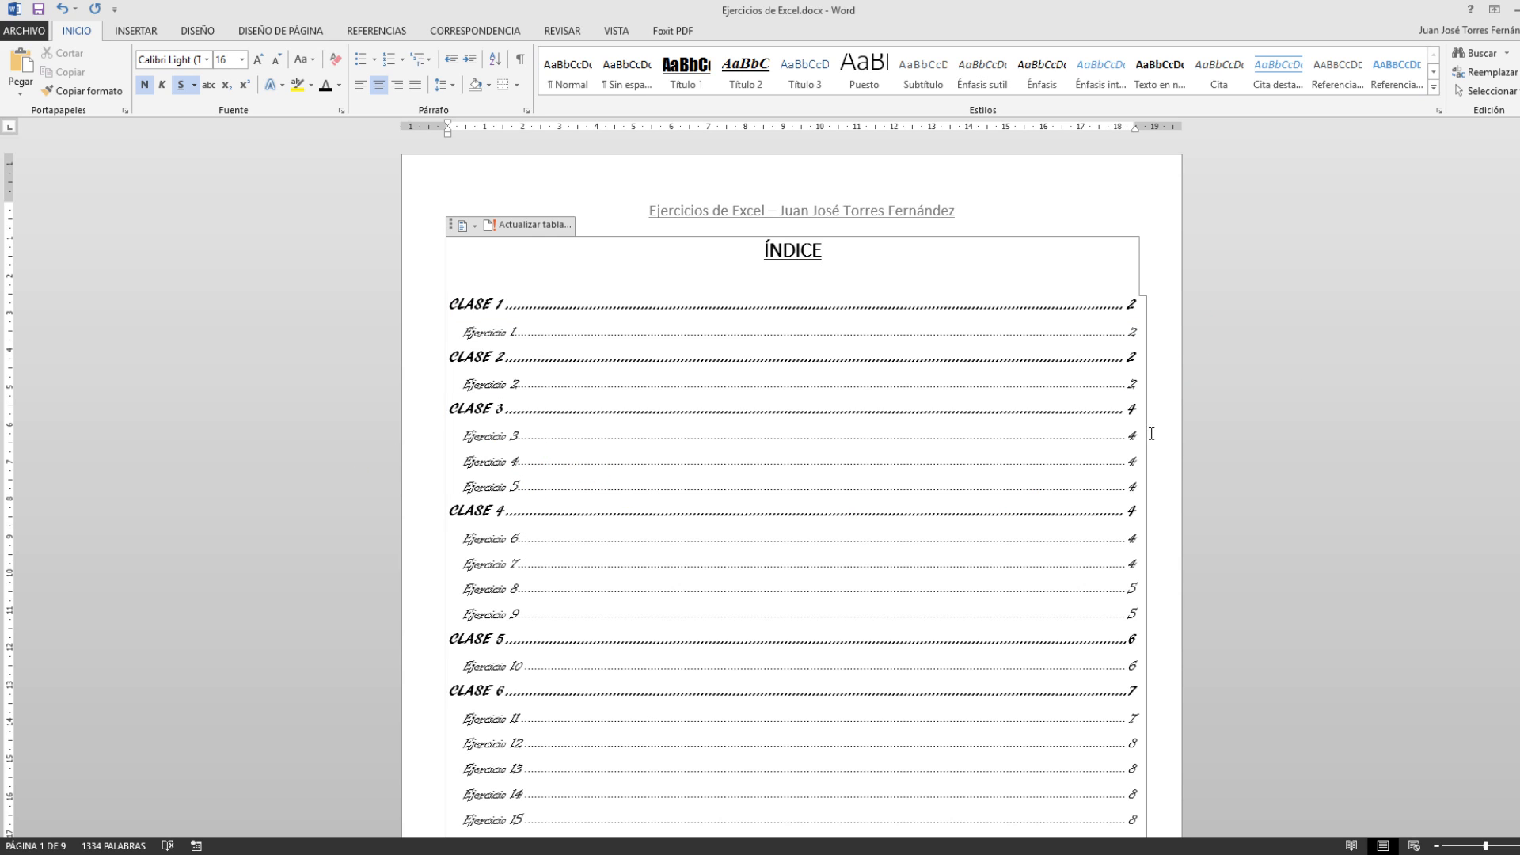
- Insert two blank pages before the CLASE 1 heading, following the table of contents page
scroll(1079, 543, down, 5)
scroll(1077, 539, up, 5)
scroll(1028, 431, down, 5)
scroll(846, 570, down, 10)
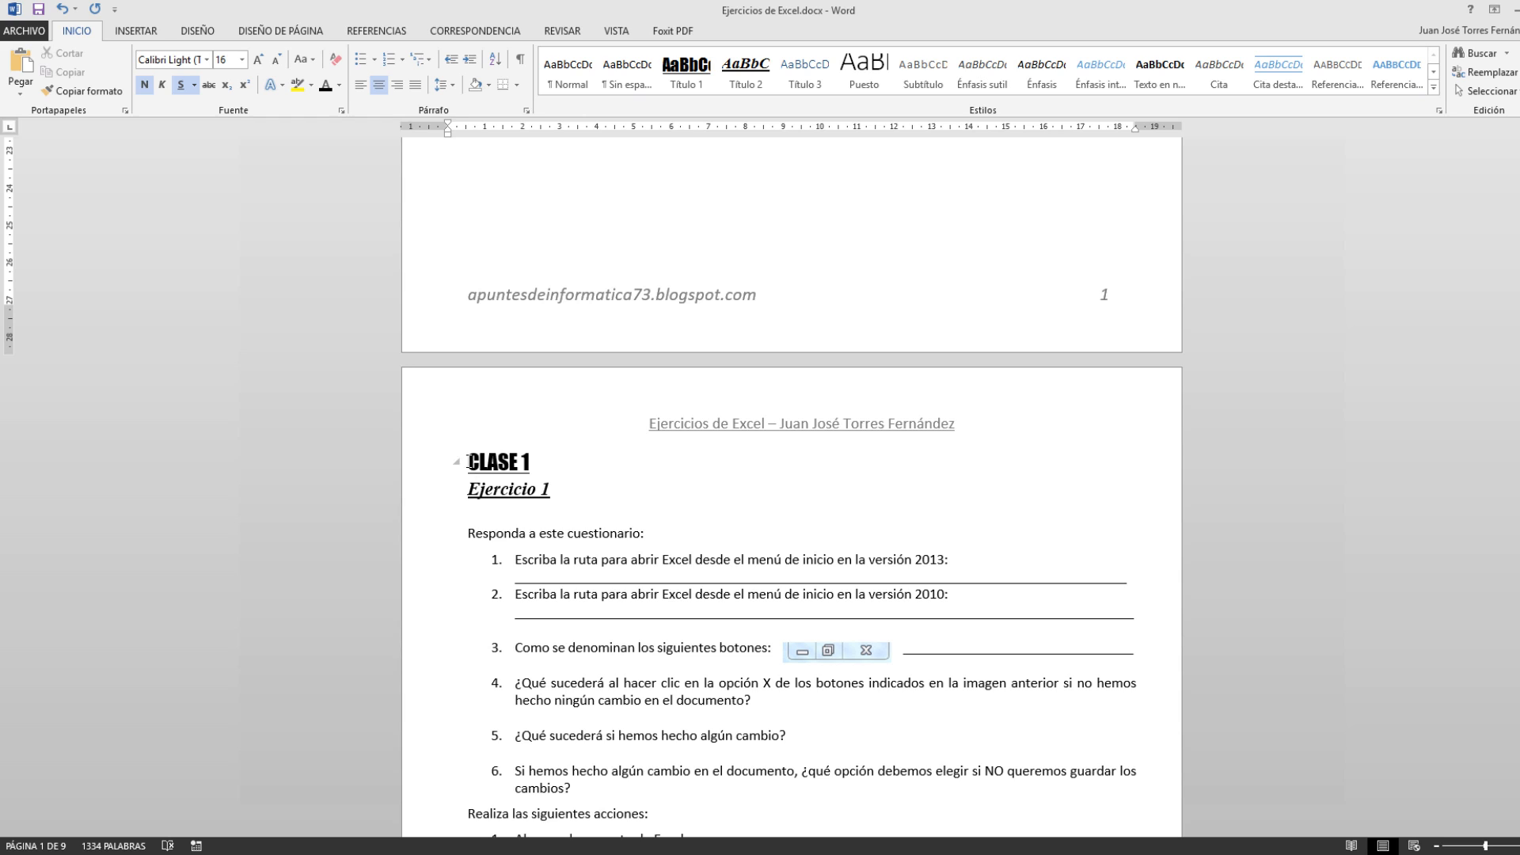
click(467, 464)
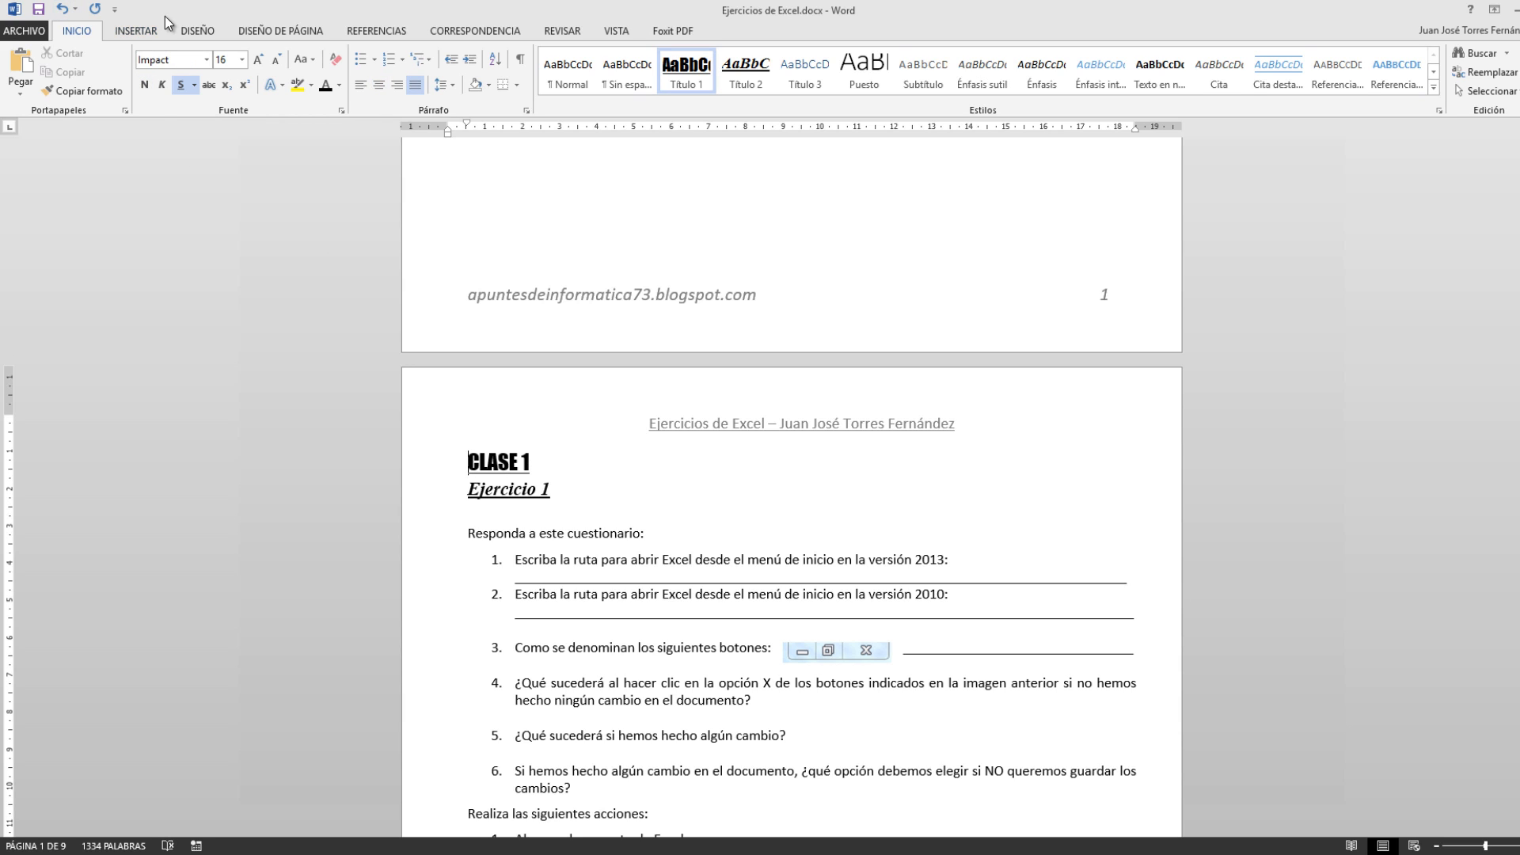
click(125, 34)
click(64, 68)
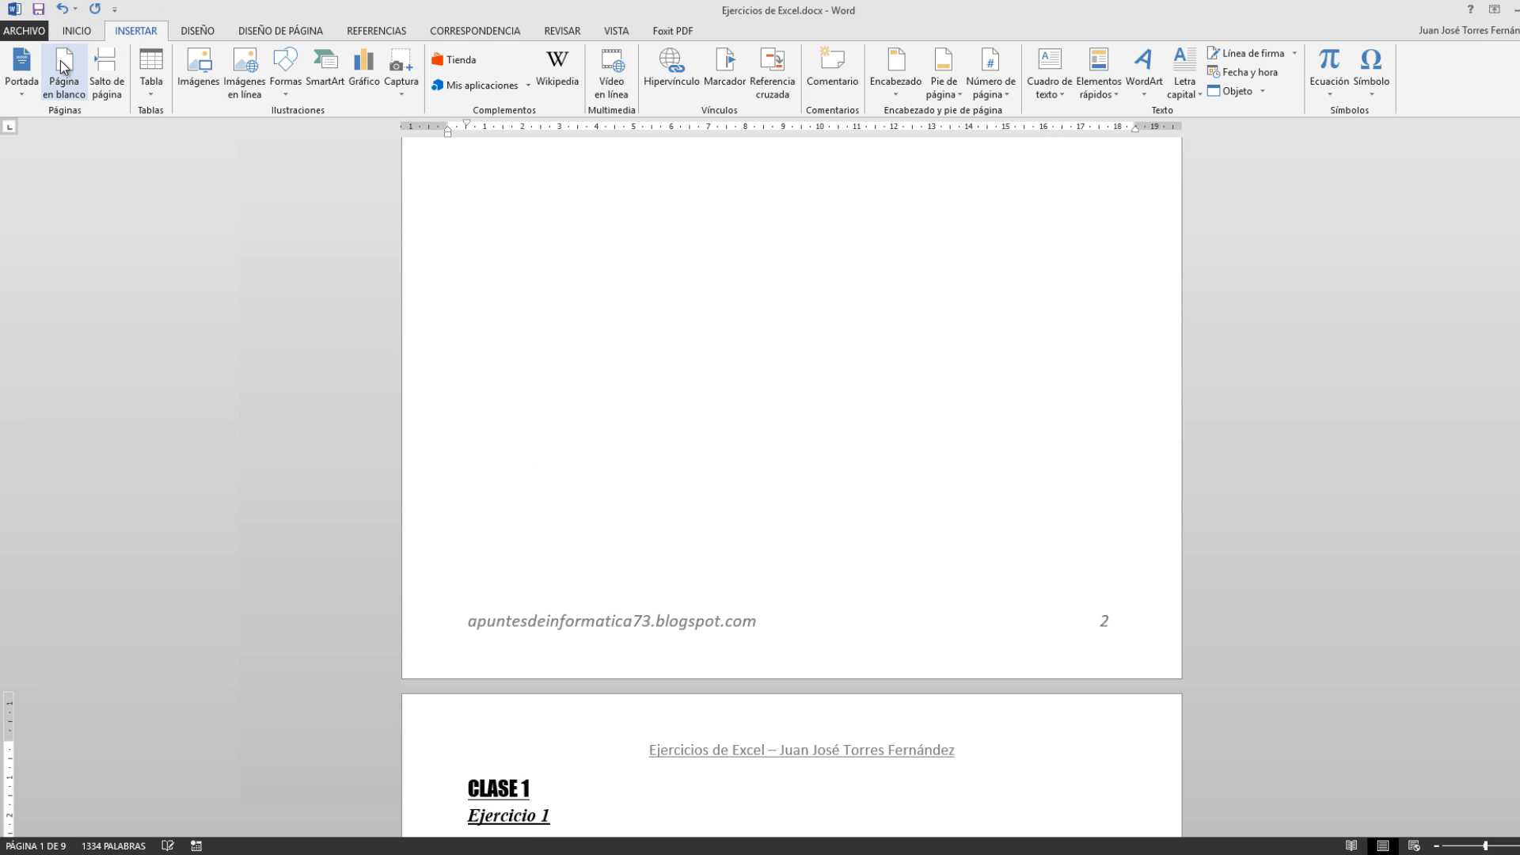
click(62, 70)
scroll(1089, 376, up, 20)
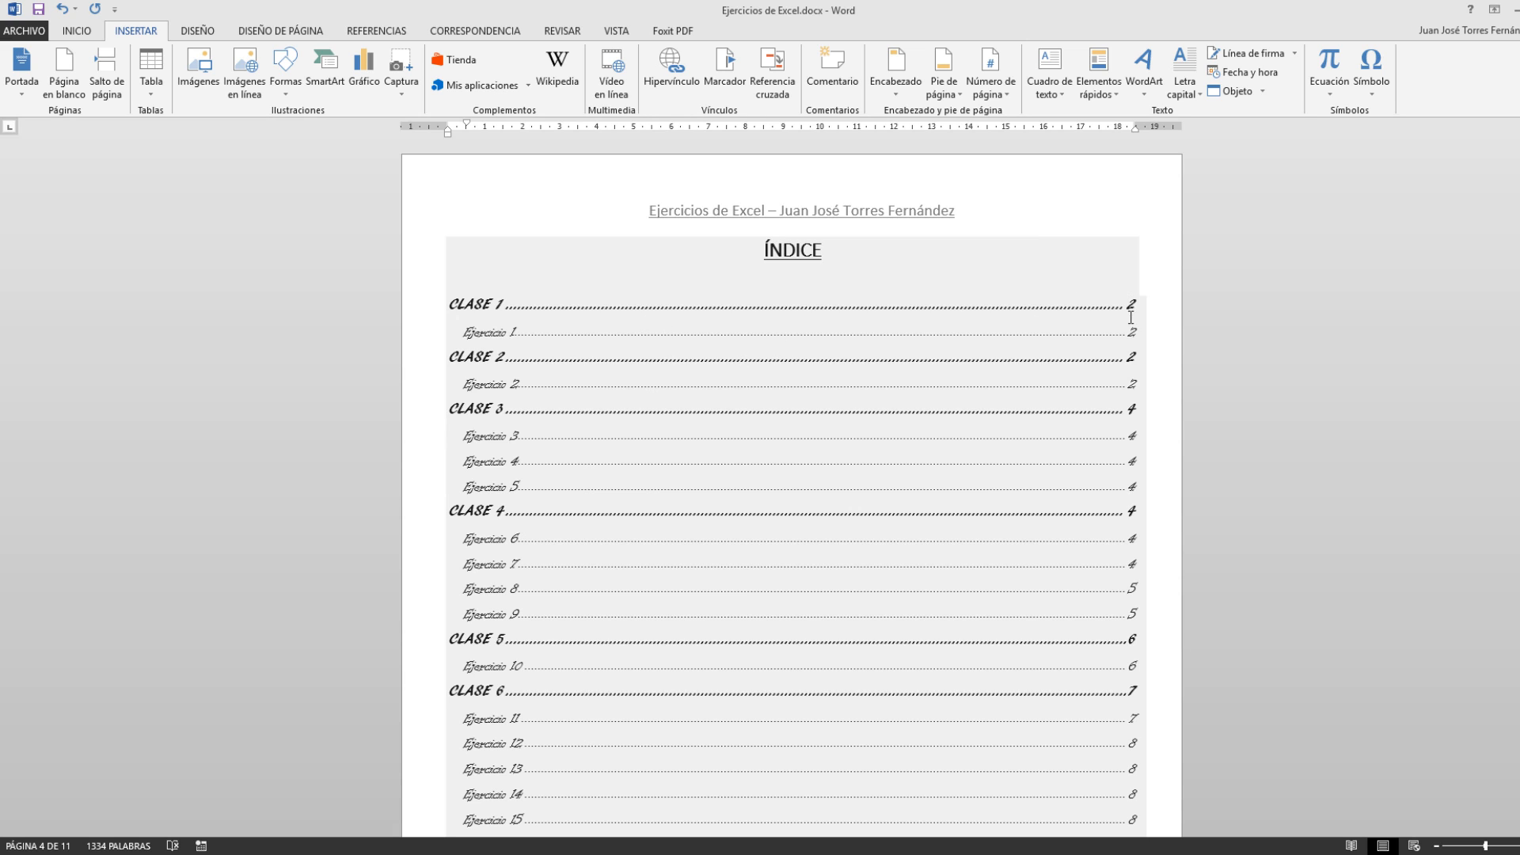
click(605, 296)
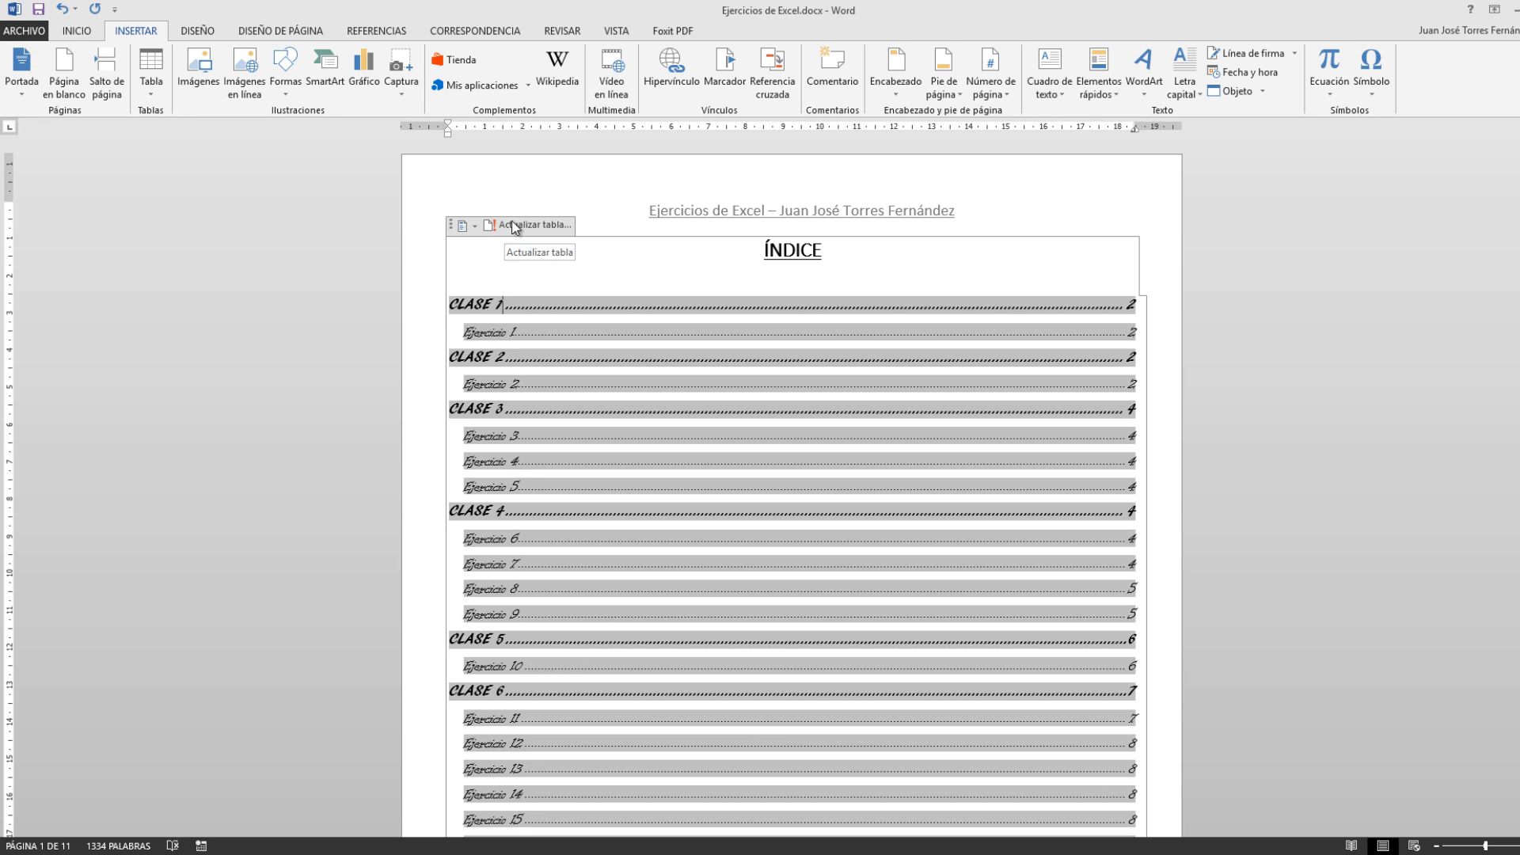
click(388, 32)
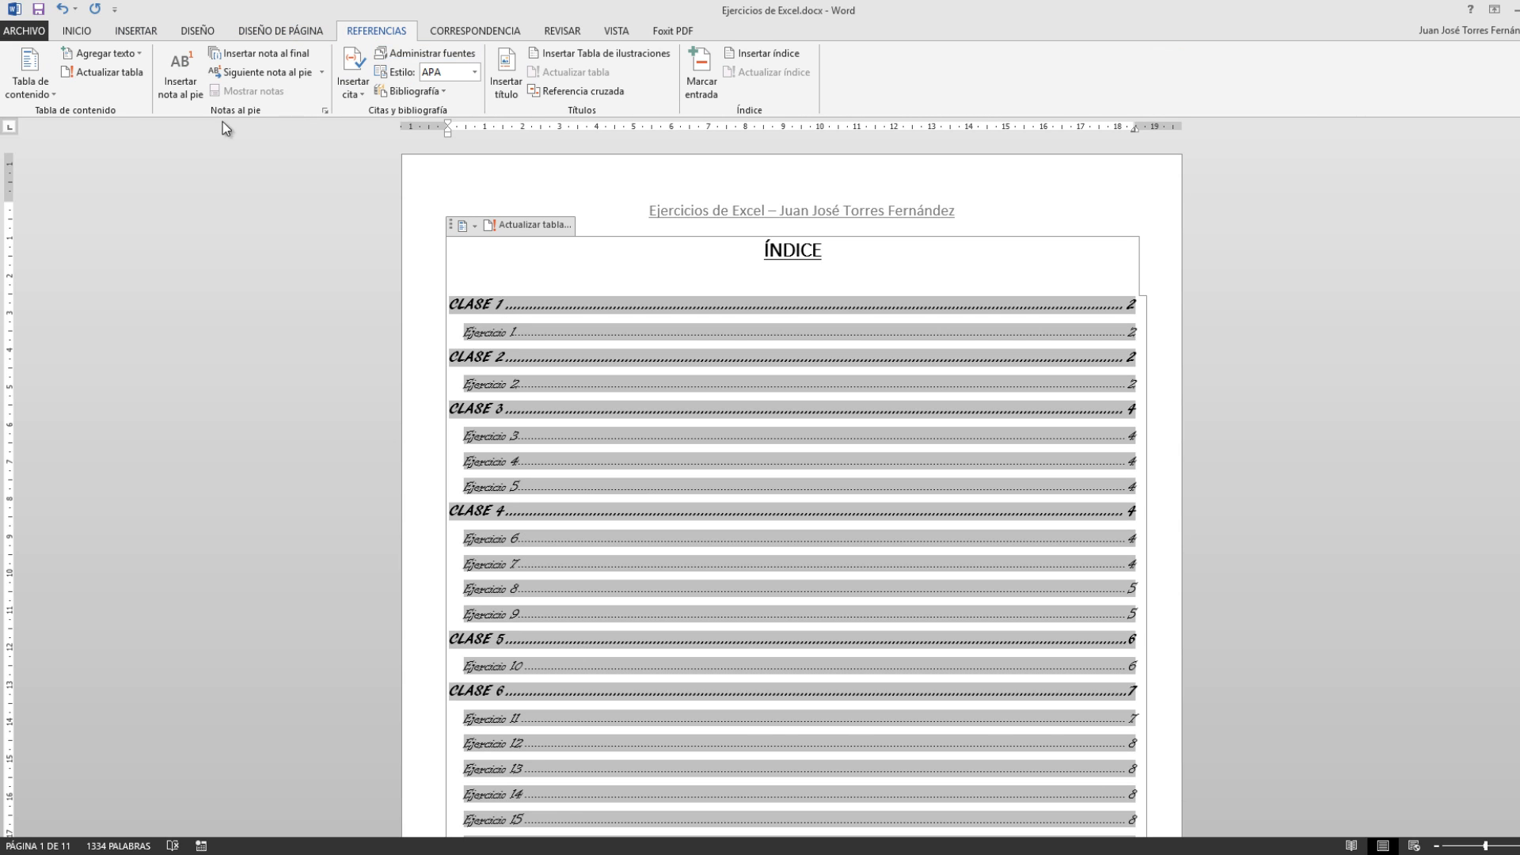
click(109, 74)
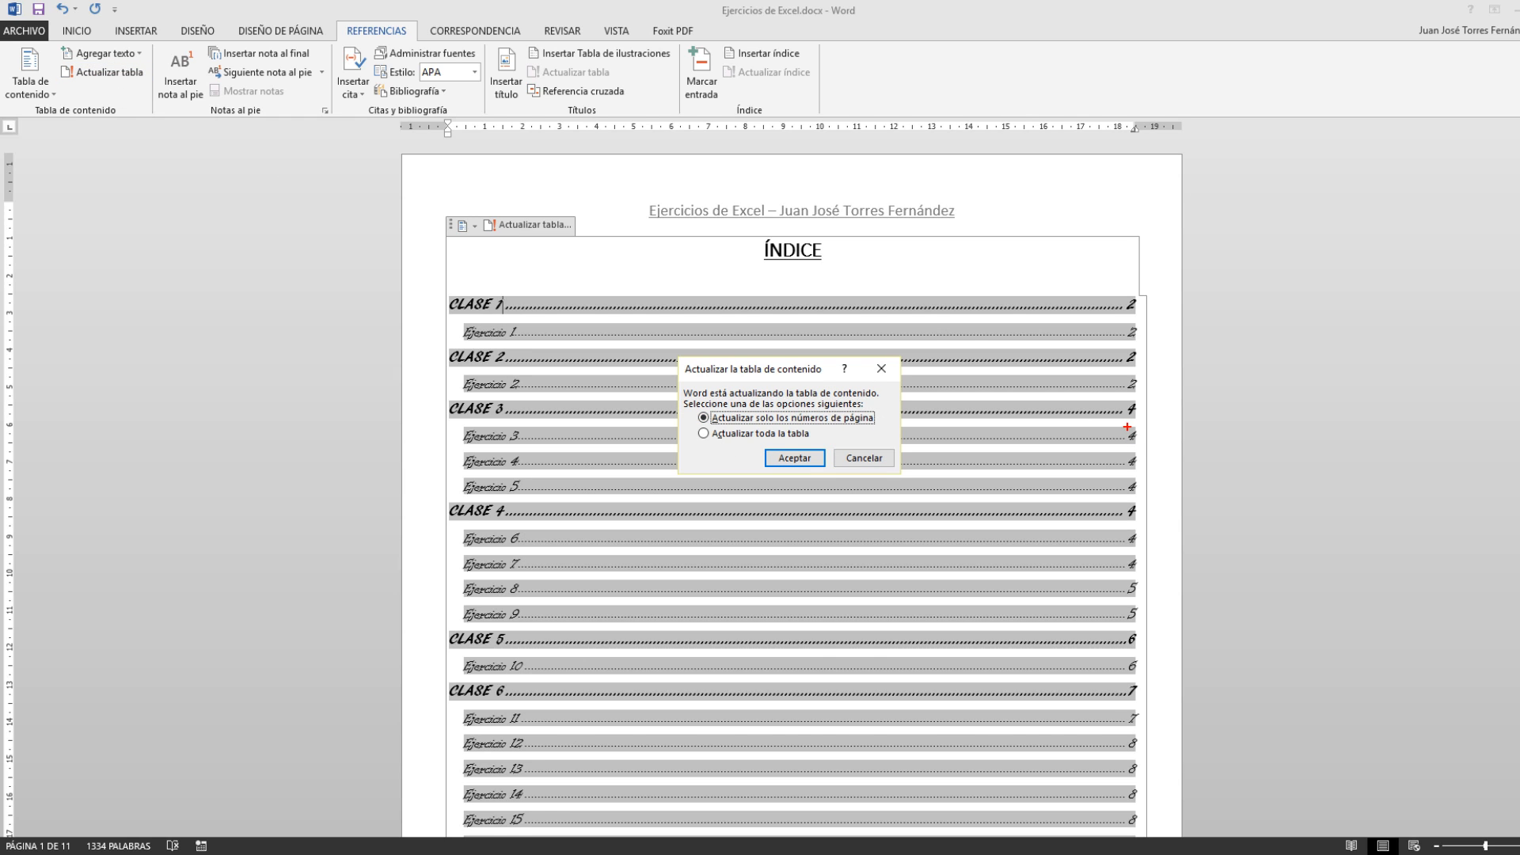
mouse_move(692, 421)
mouse_down()
mouse_move(741, 444)
mouse_move(820, 444)
mouse_up()
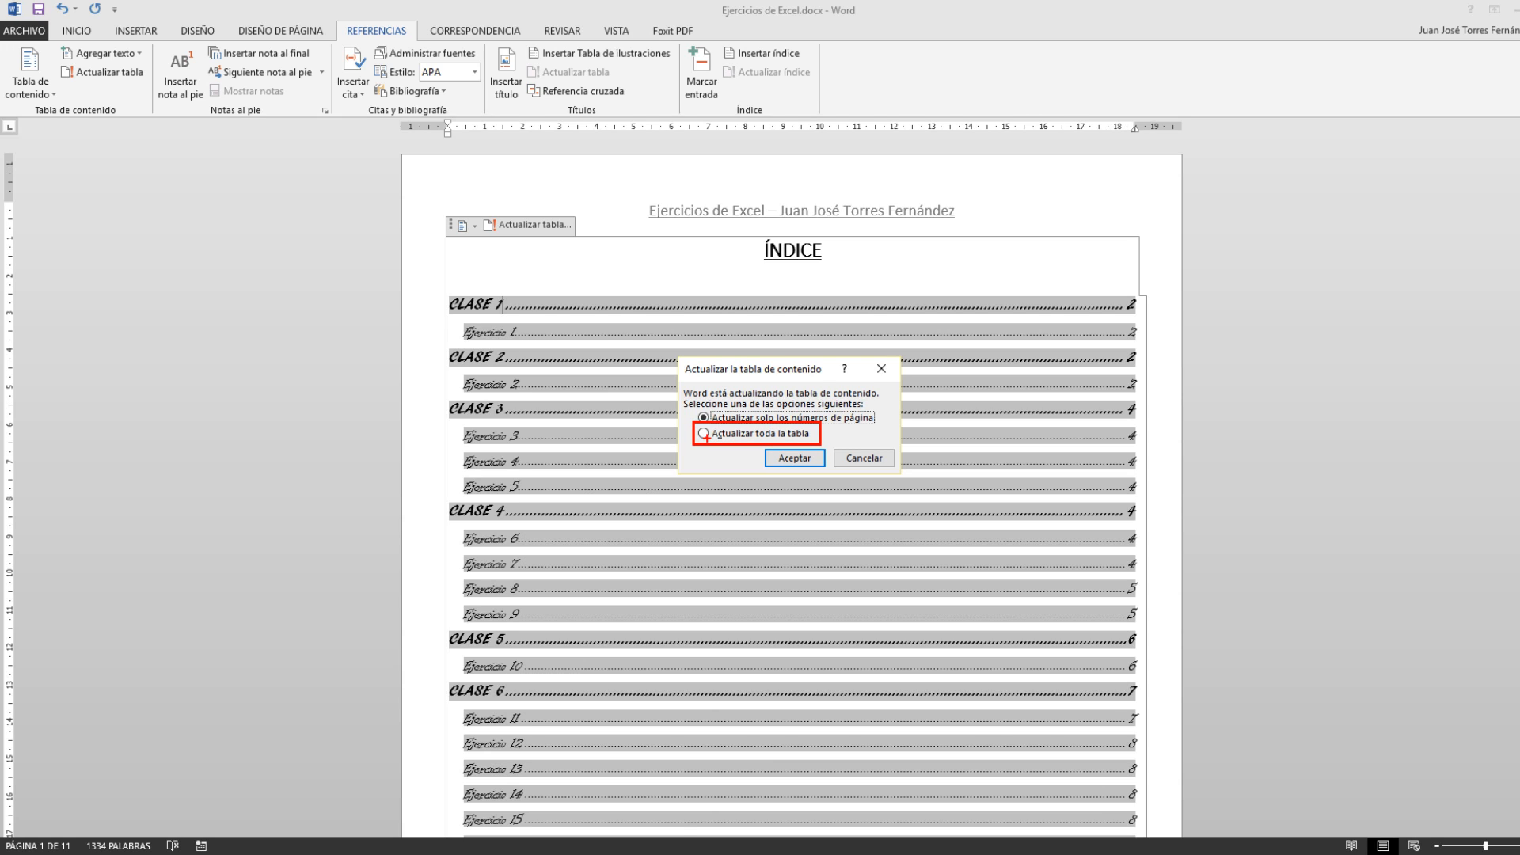
drag(699, 439, 629, 504)
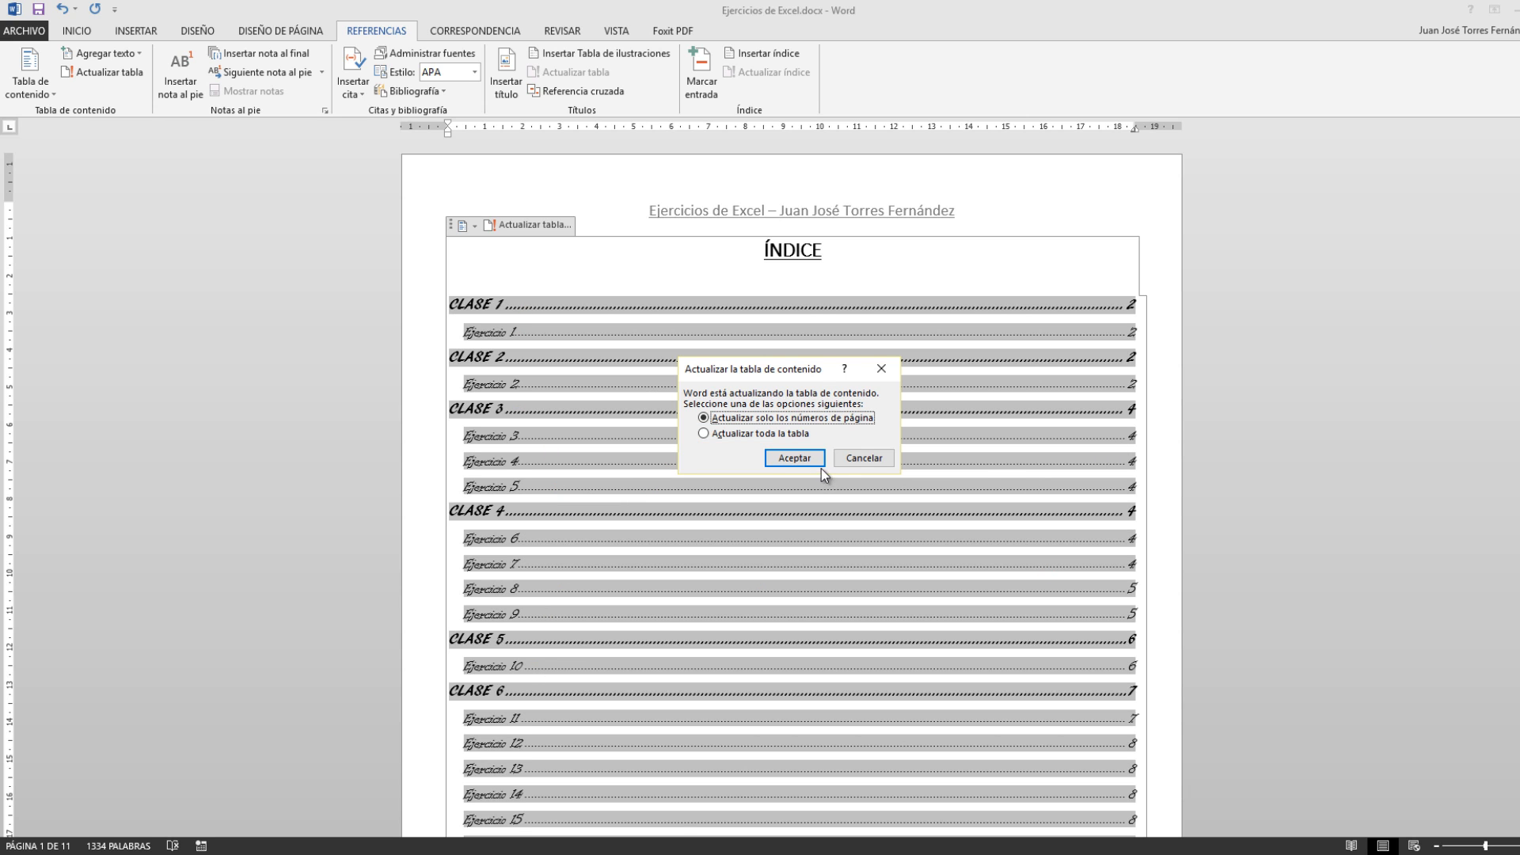
click(859, 459)
- Examine which pages the CLASE 1, CLASE 2 and CLASE 3 headings fall on, using the footer page numbers
scroll(1164, 472, down, 15)
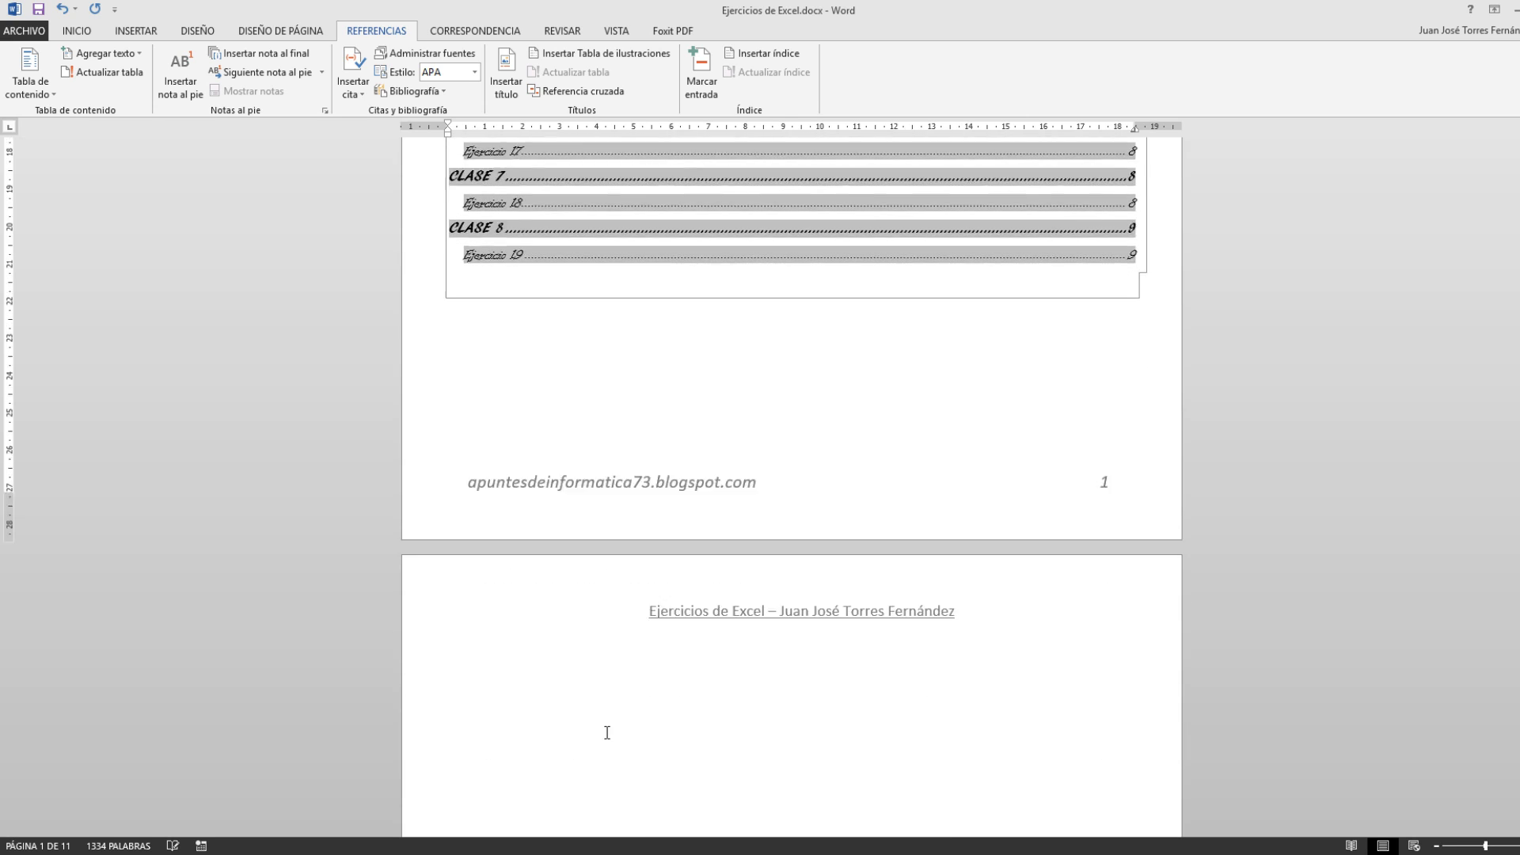
scroll(582, 673, down, 15)
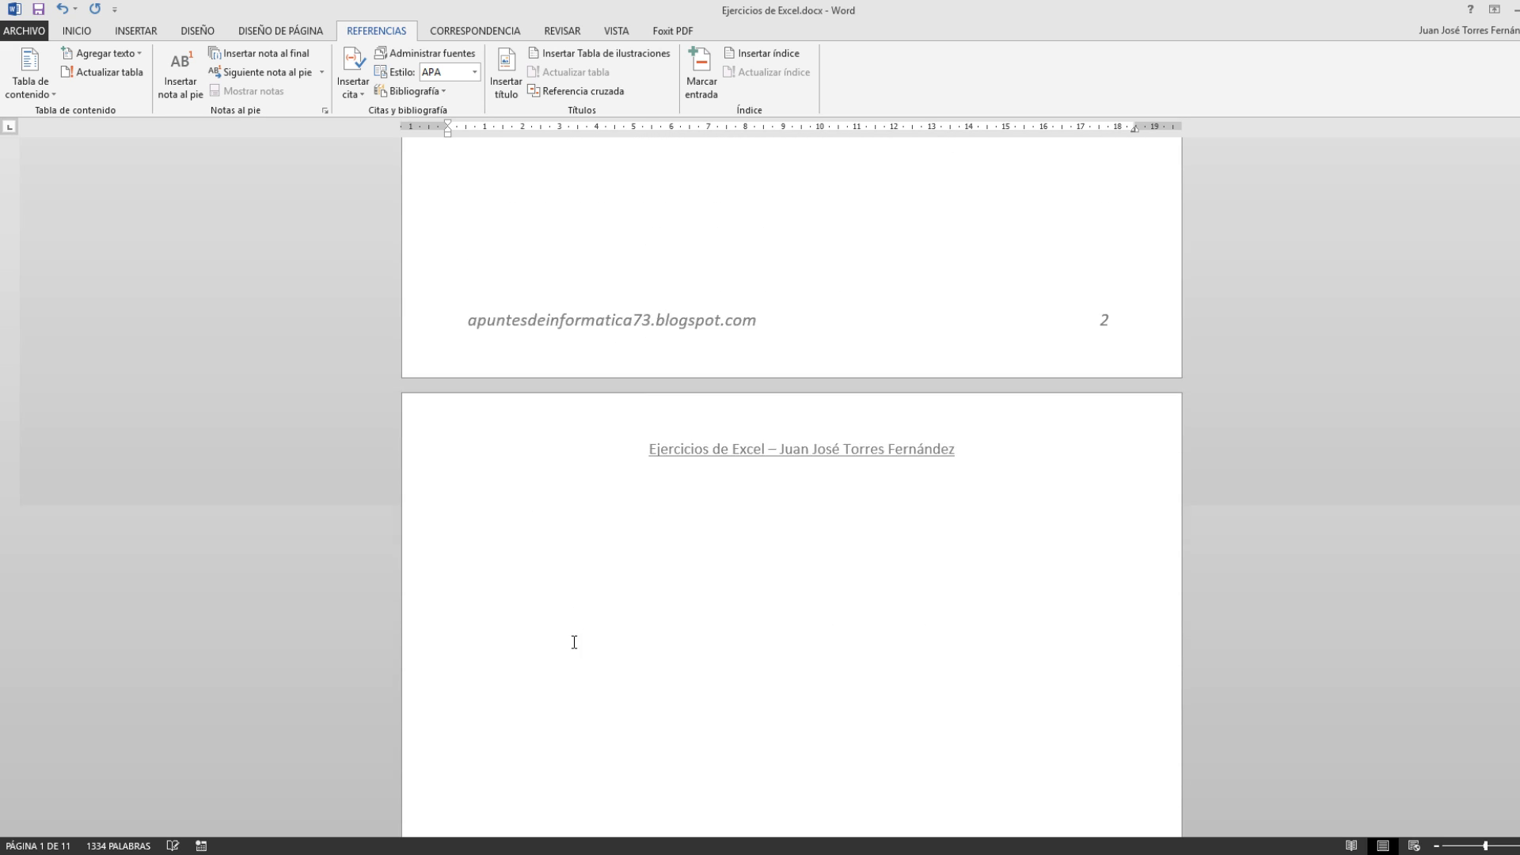
scroll(736, 623, down, 8)
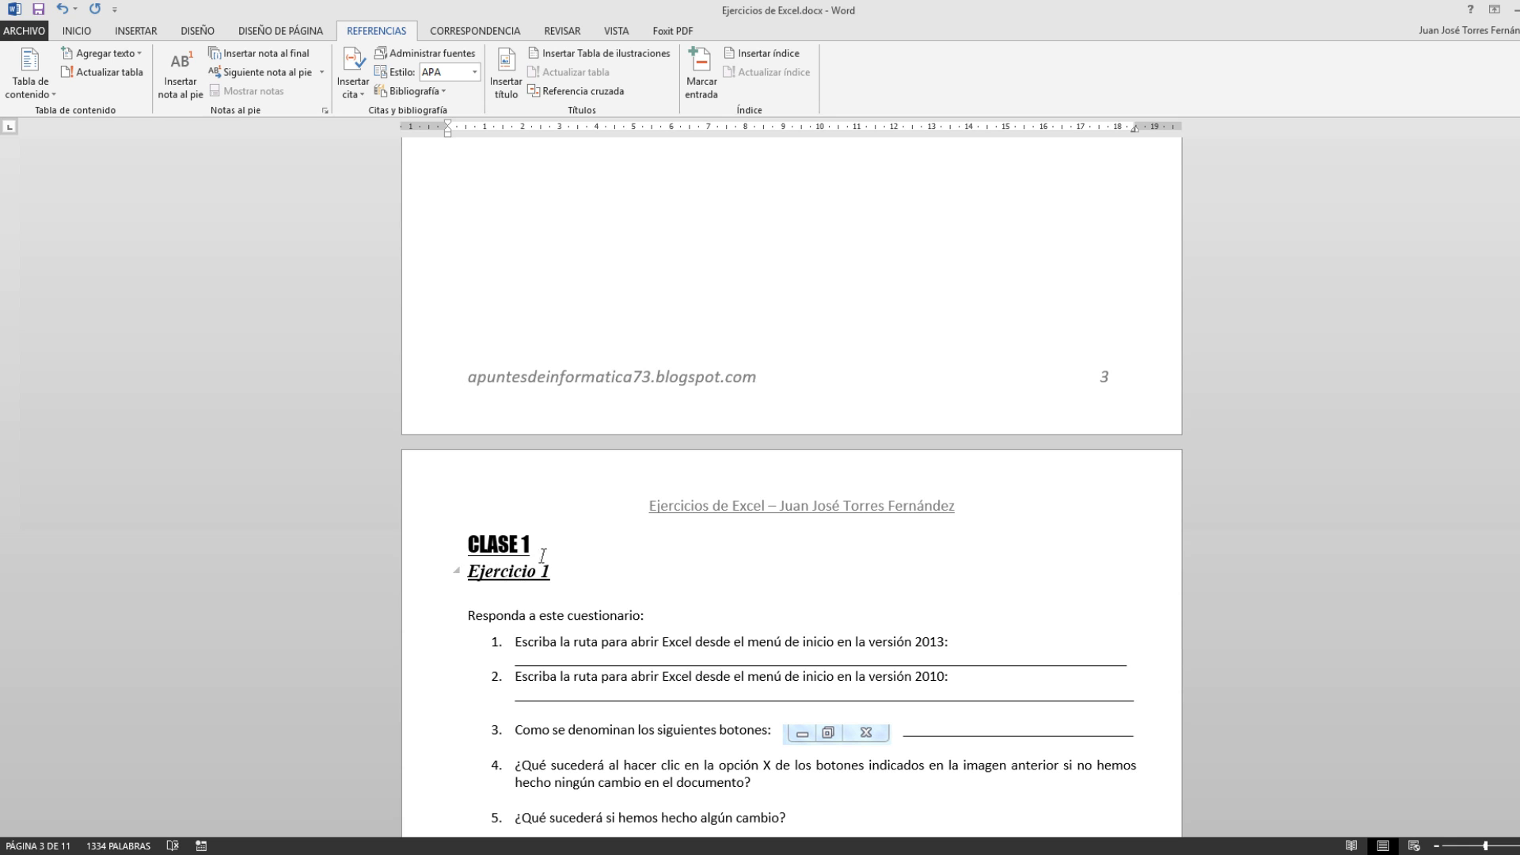
scroll(732, 743, down, 6)
scroll(732, 743, up, 3)
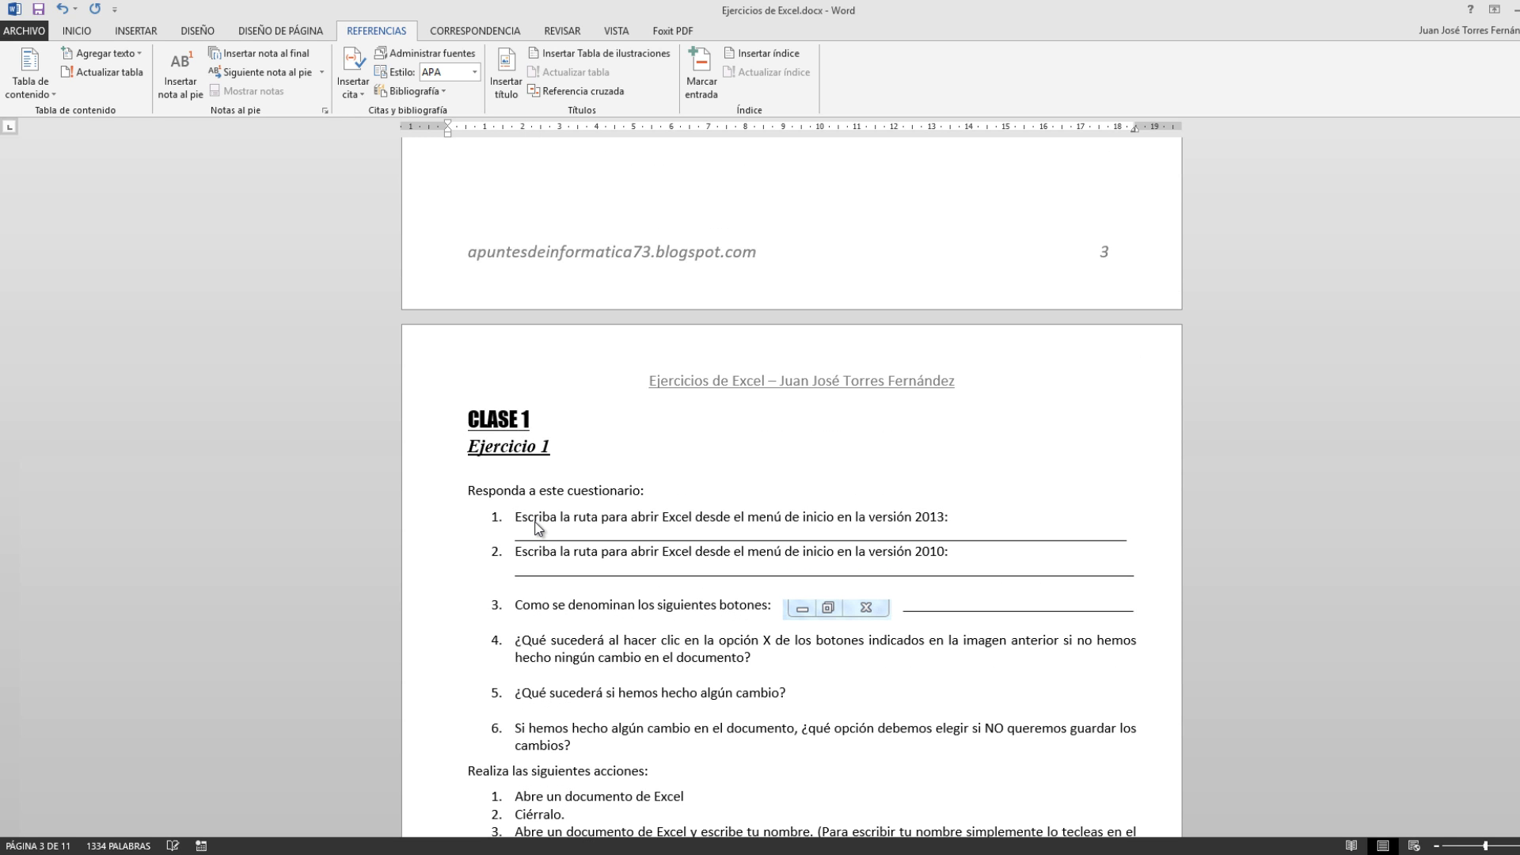
scroll(537, 528, down, 10)
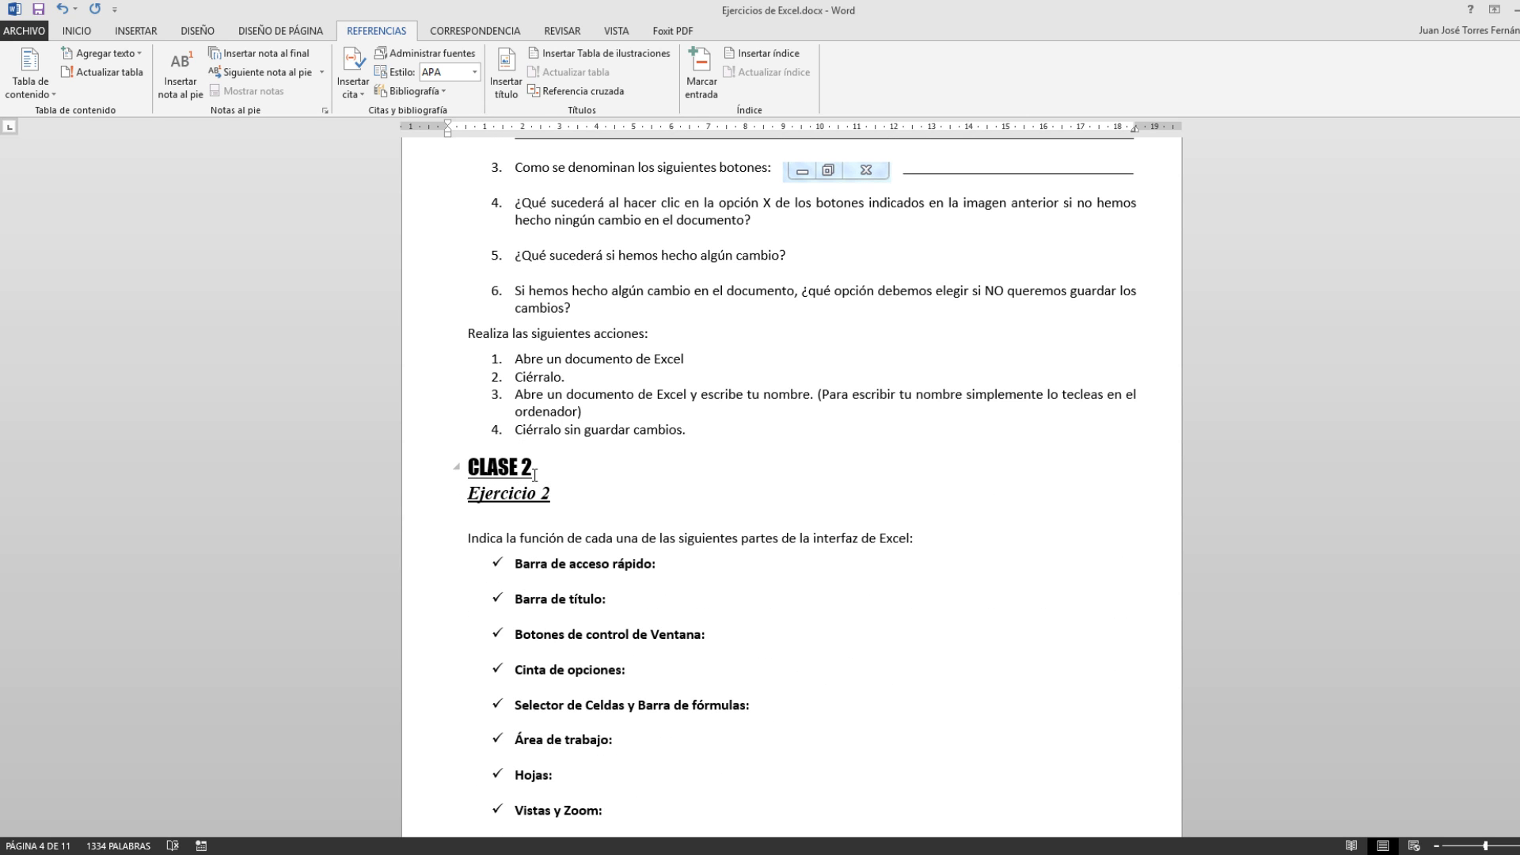
scroll(546, 566, down, 7)
scroll(507, 527, down, 20)
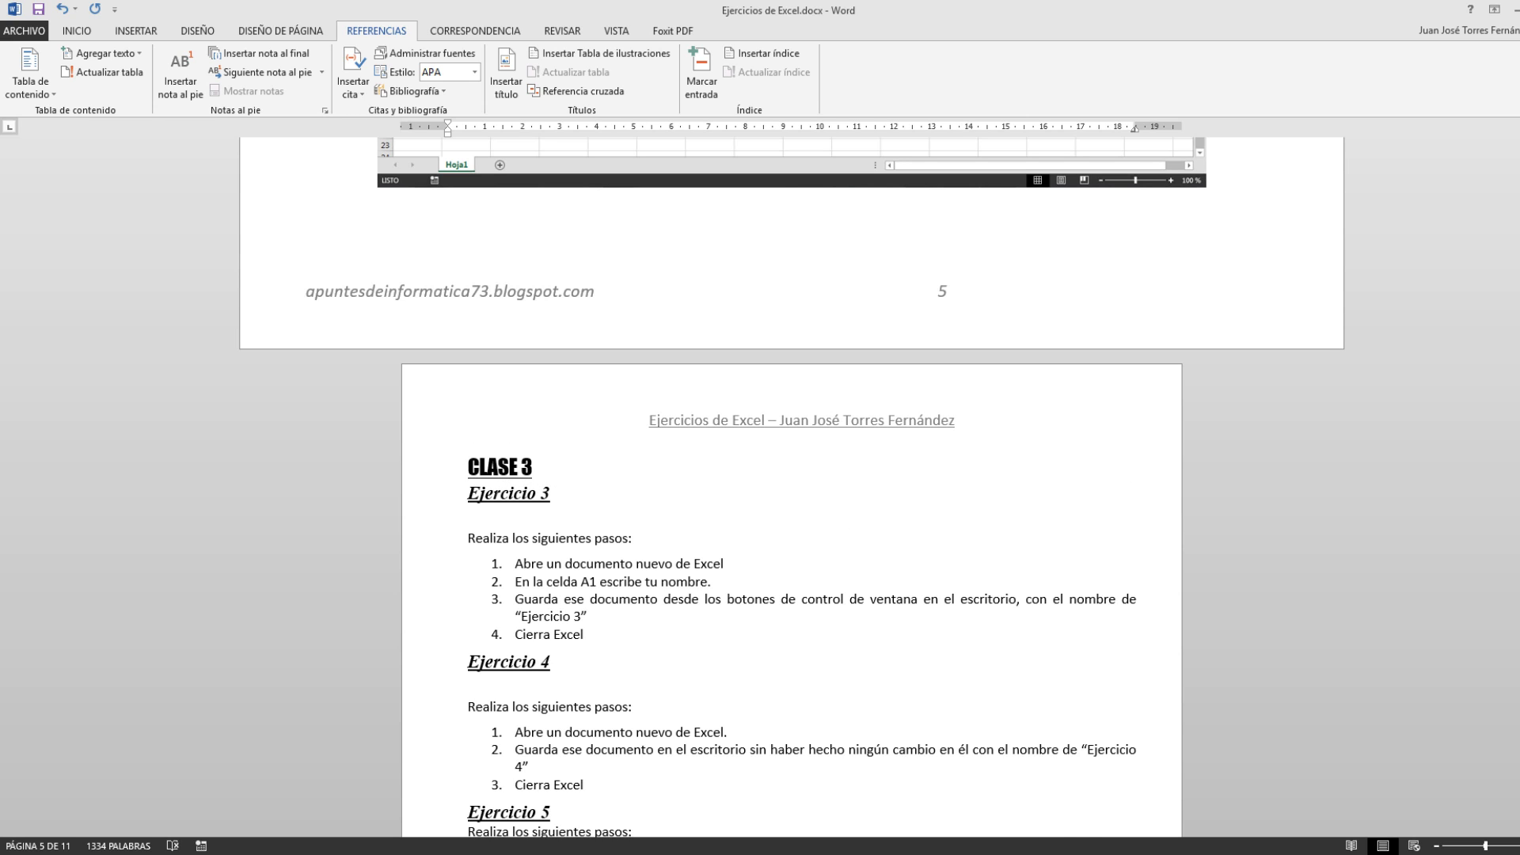
- Update the table of contents with the option Actualizar solo los números de página
scroll(507, 236, up, 20)
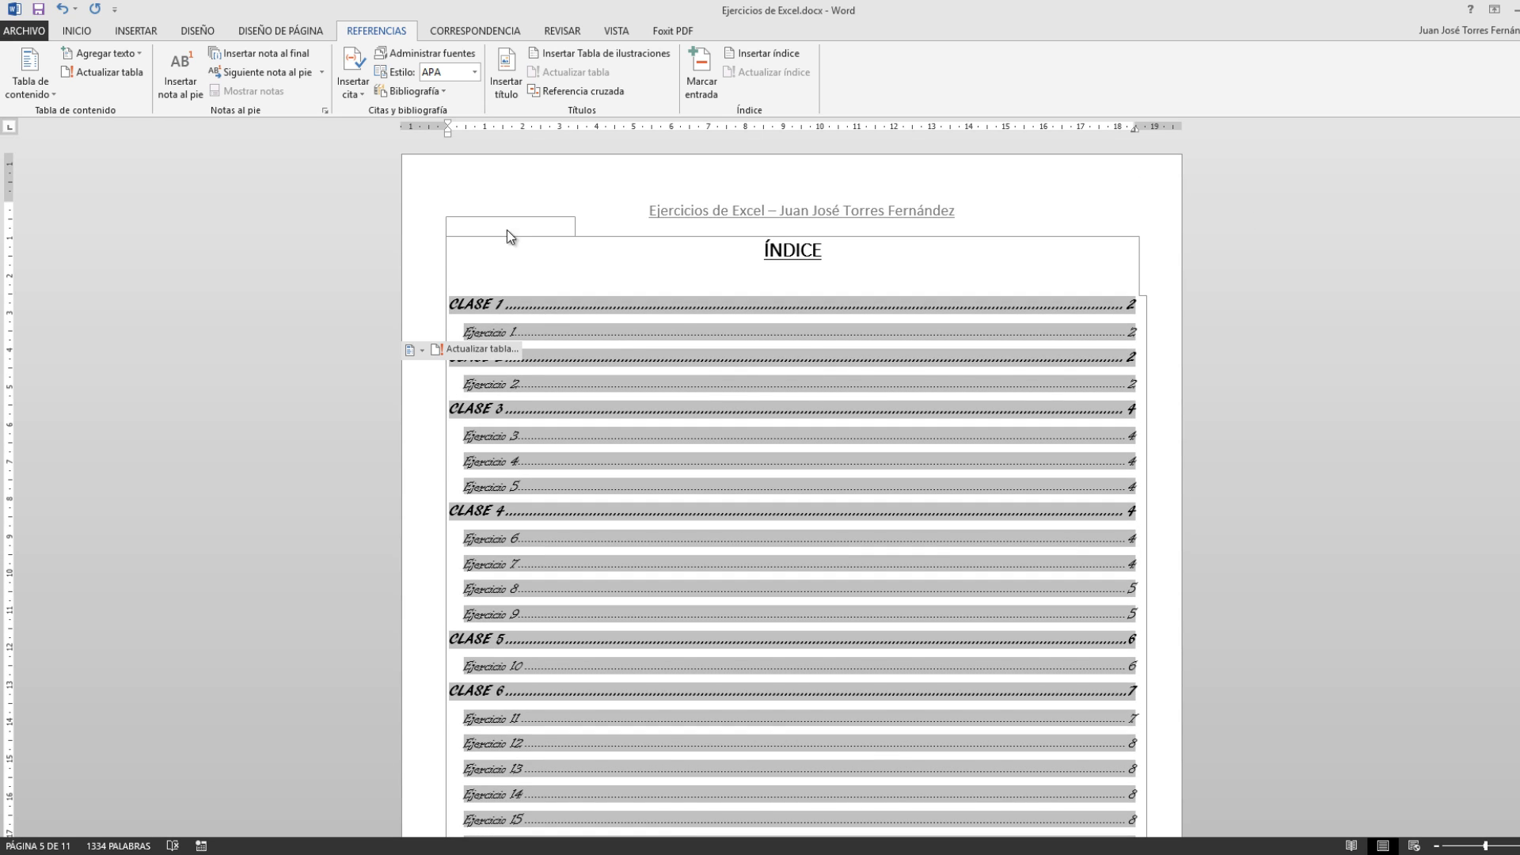
click(466, 350)
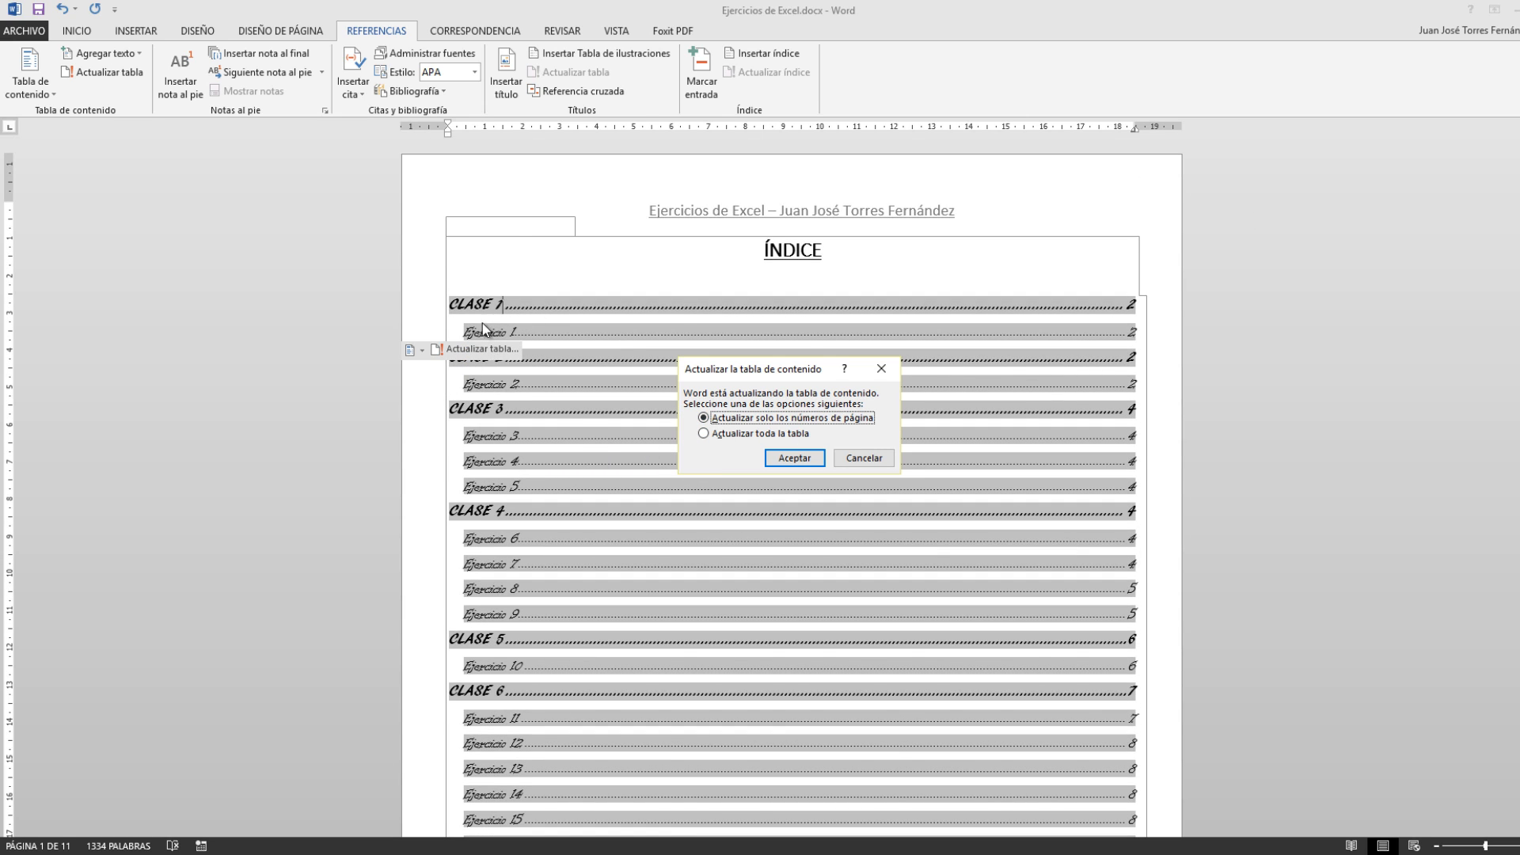
click(709, 435)
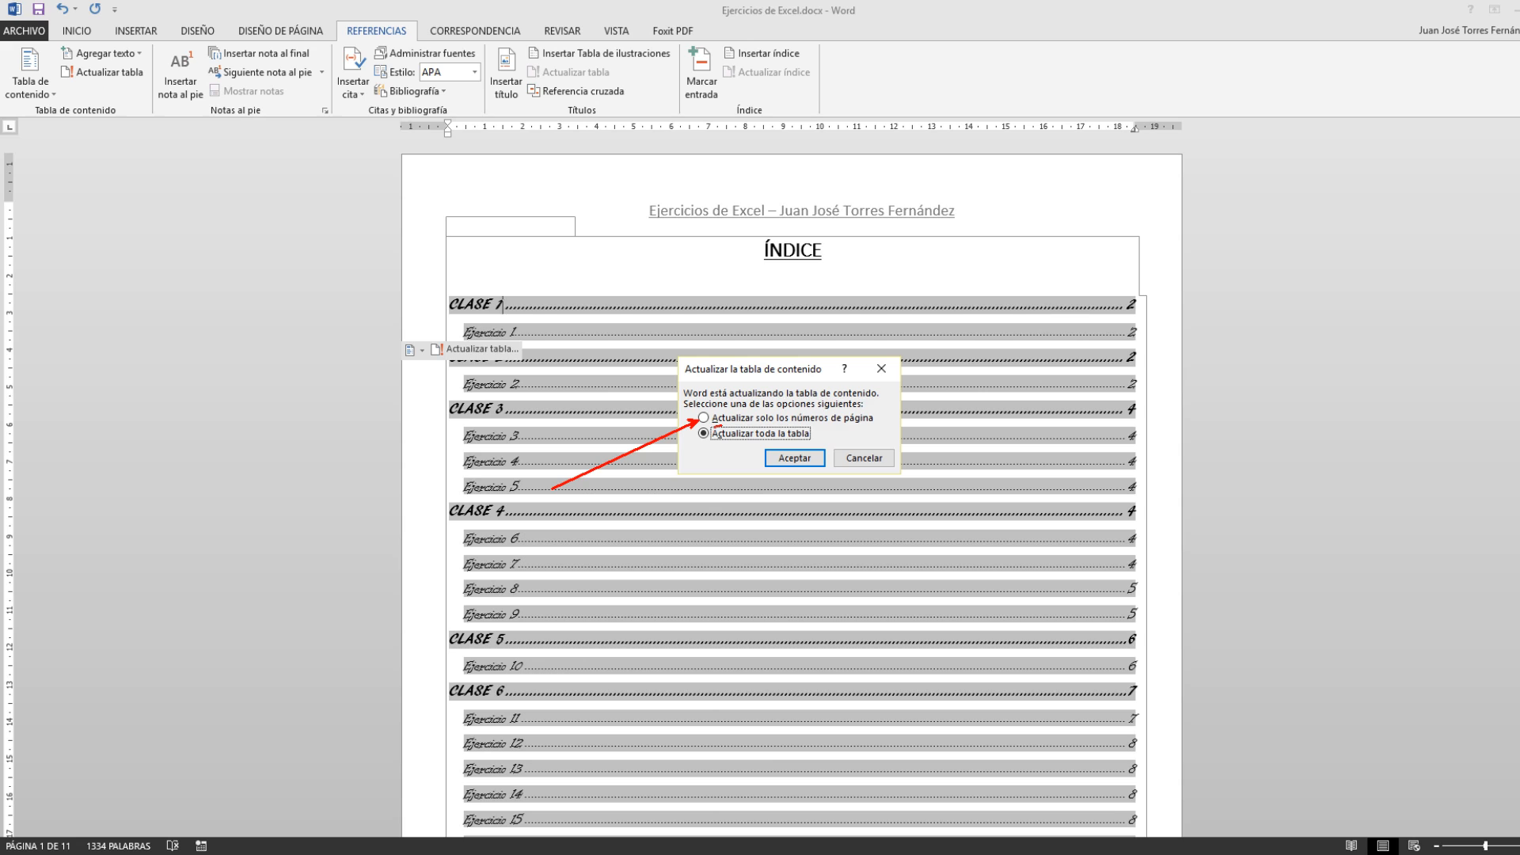
drag(717, 426, 874, 426)
key(Escape)
click(703, 417)
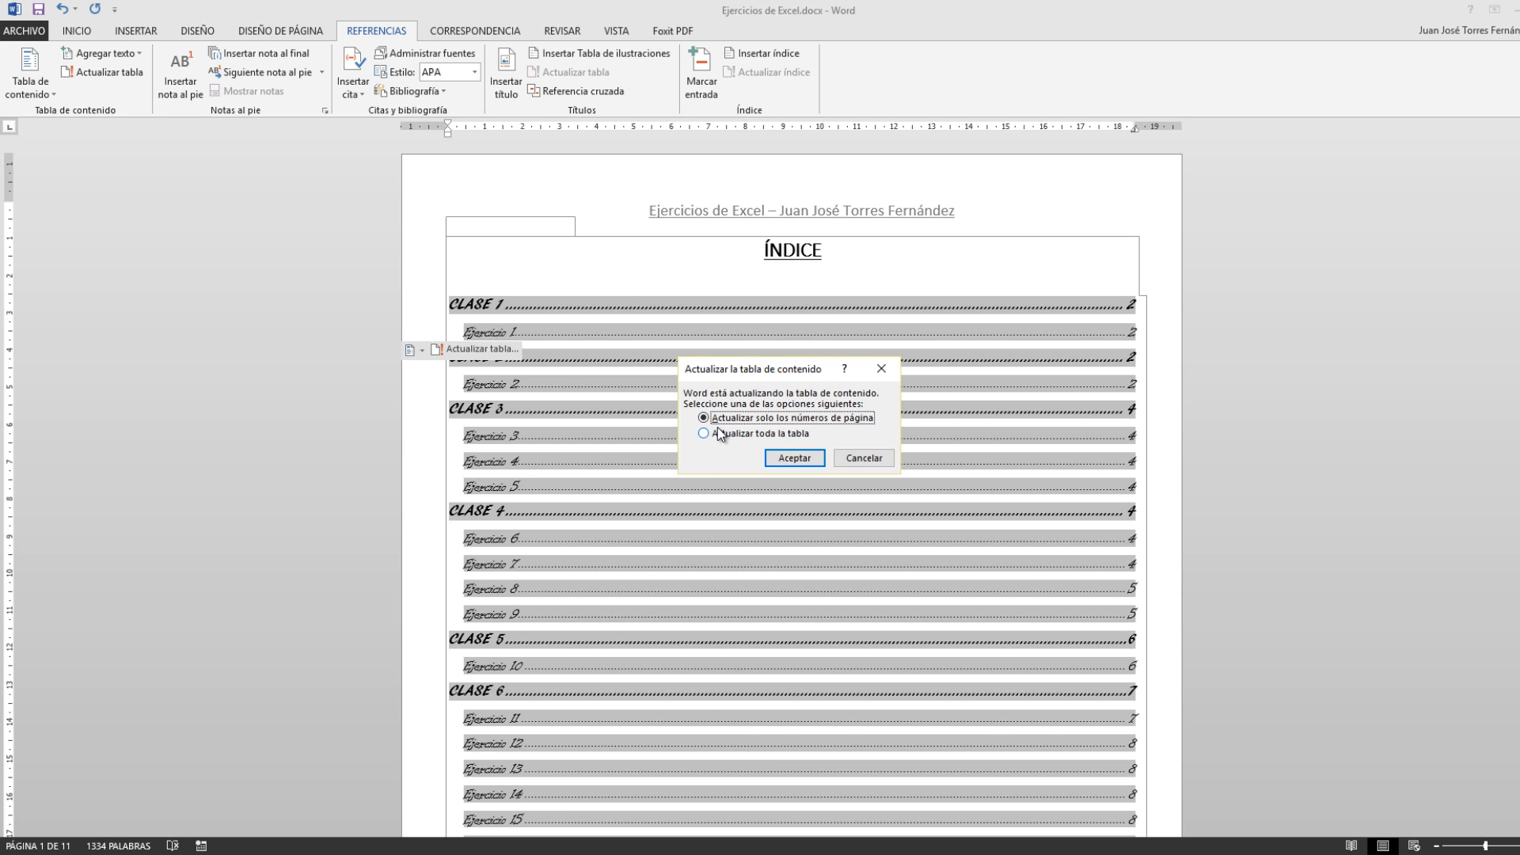
click(793, 458)
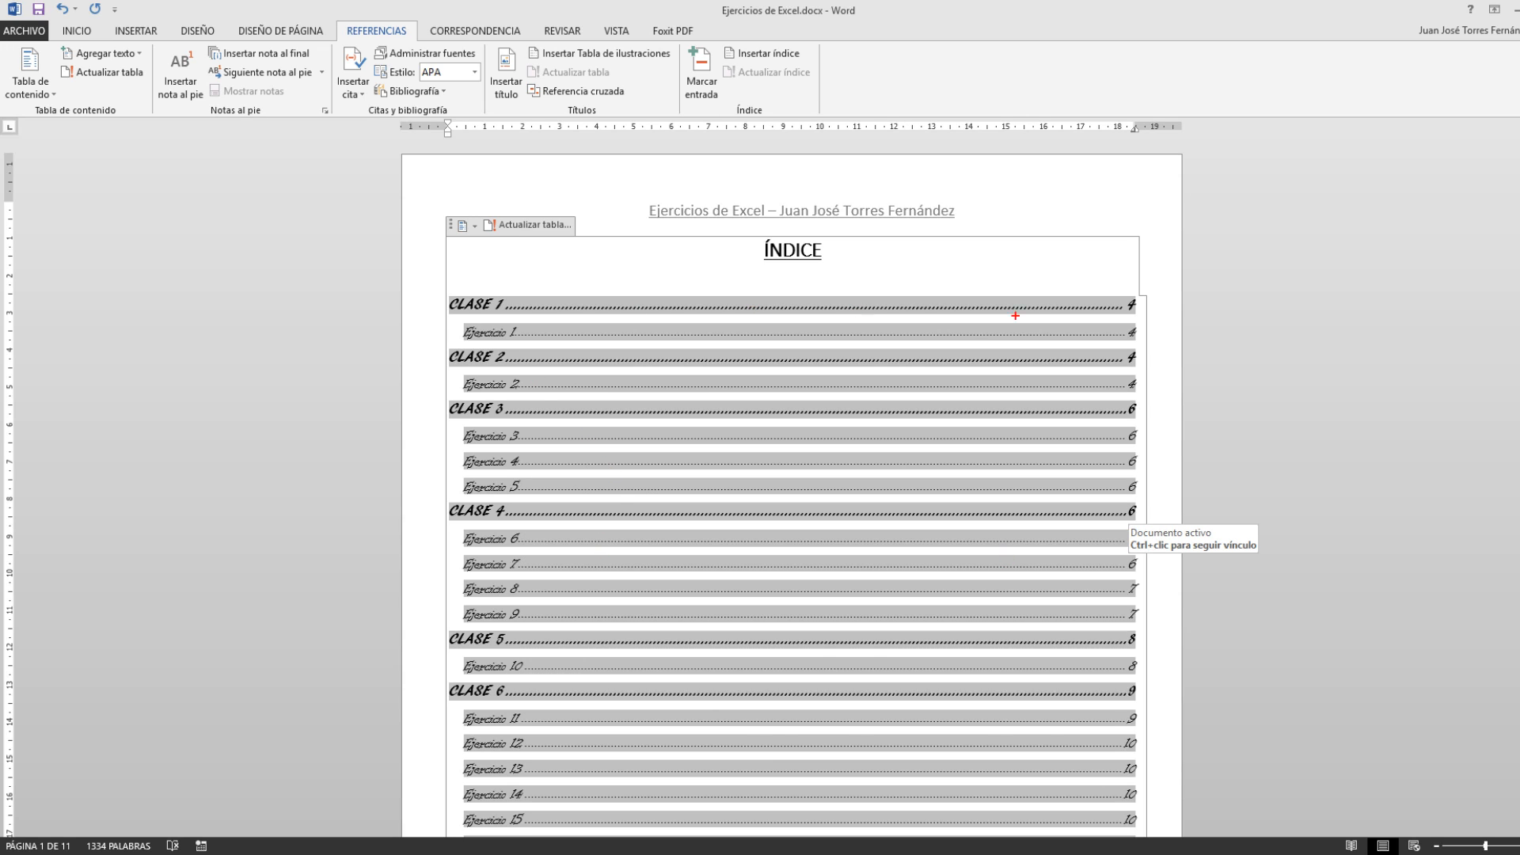
mouse_move(1104, 286)
mouse_down()
mouse_move(1150, 346)
mouse_move(1209, 283)
mouse_up()
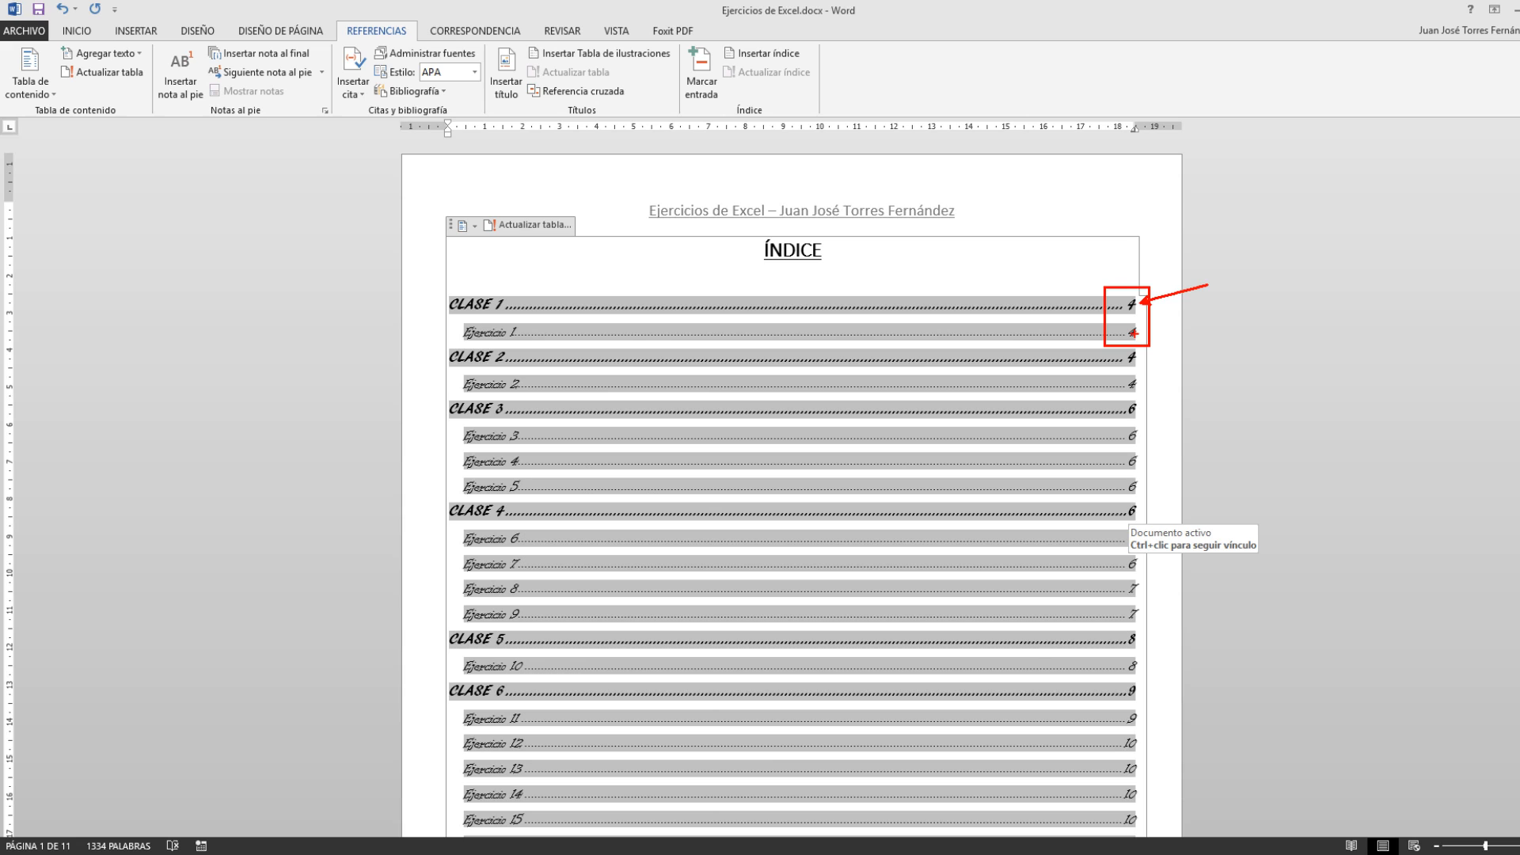
drag(1143, 332, 1223, 365)
key(Escape)
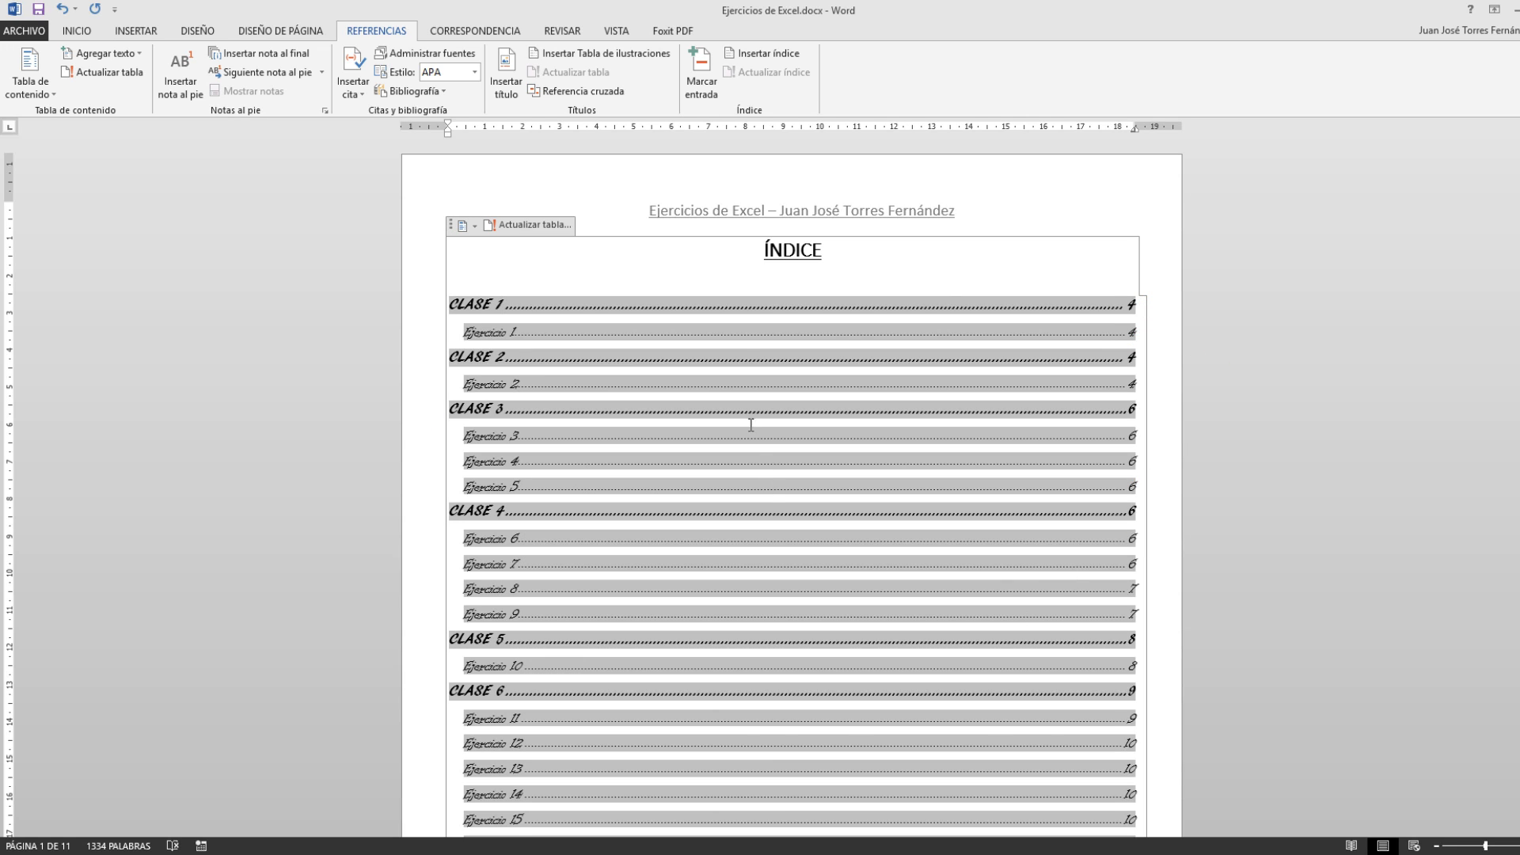
right_click(742, 333)
key(Escape)
click(872, 263)
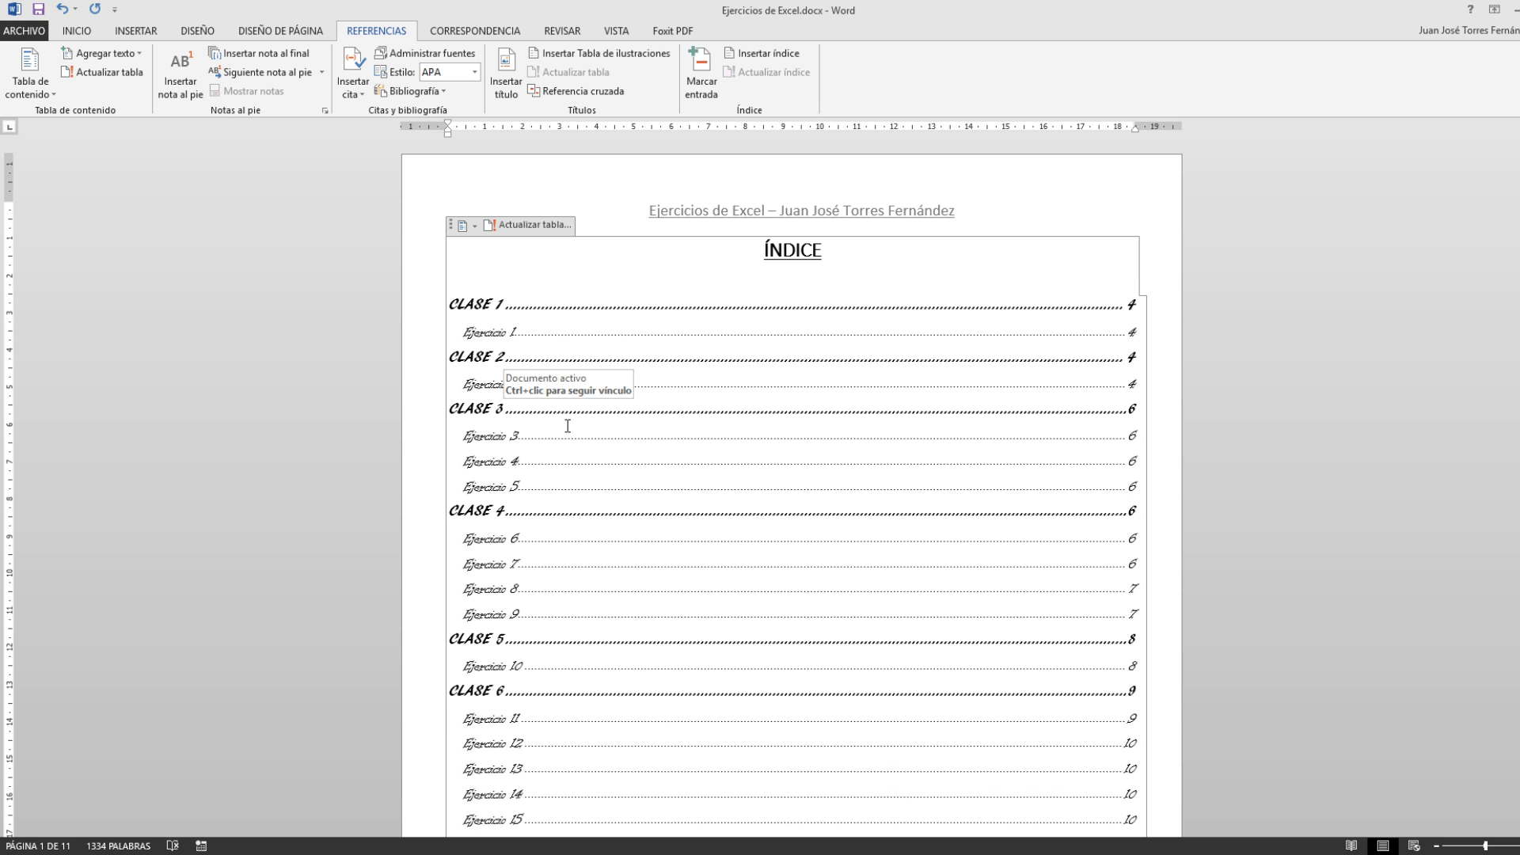
- Examine the document from the table of contents through the blank pages to the CLASE 1 and CLASE 2 headings to compare their page numbers
scroll(649, 533, down, 5)
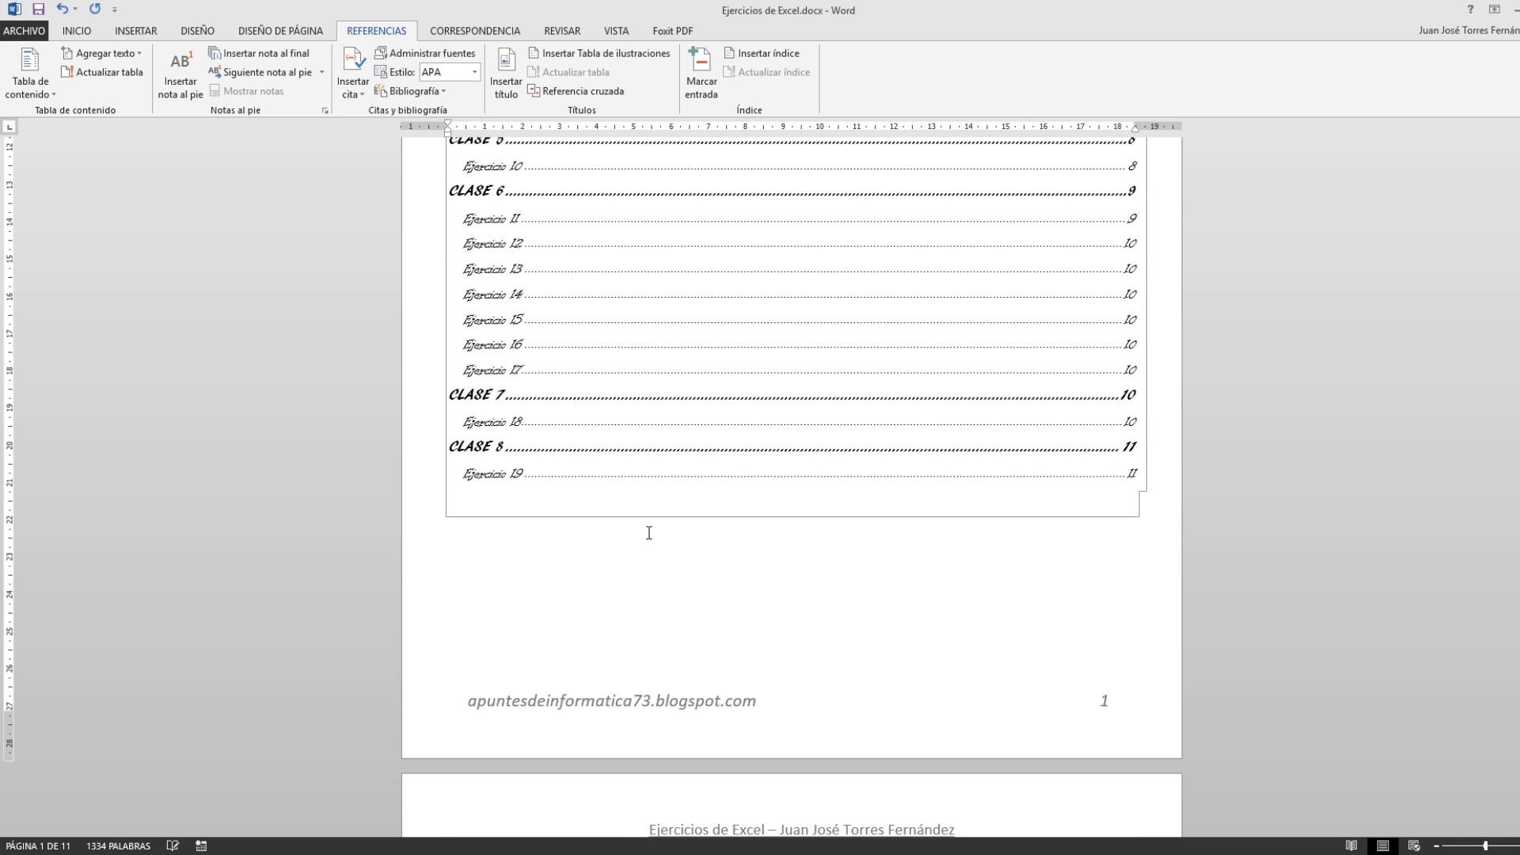
scroll(649, 533, down, 10)
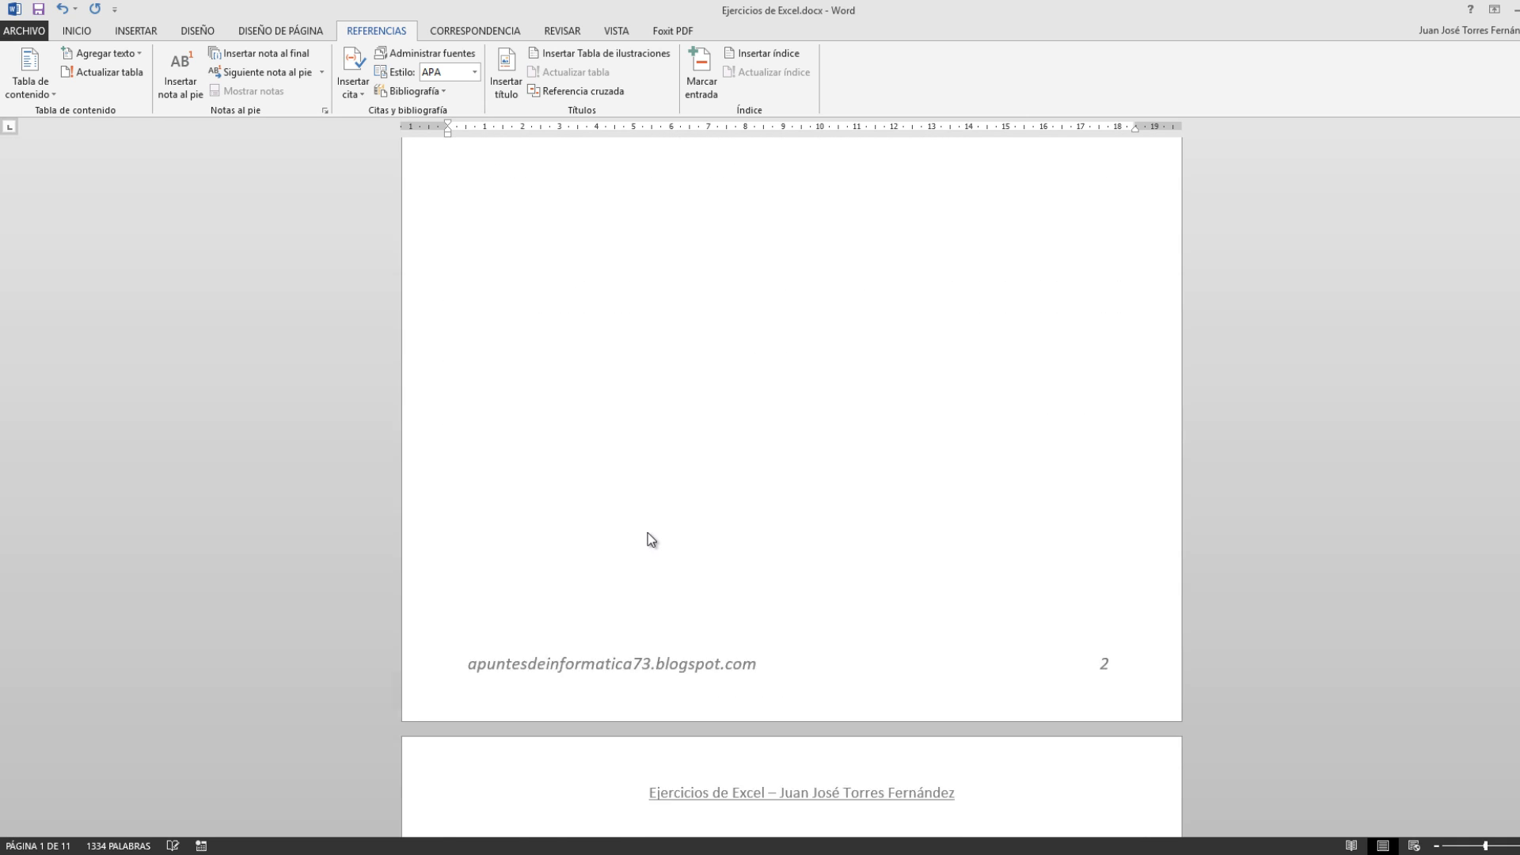
scroll(647, 534, down, 12)
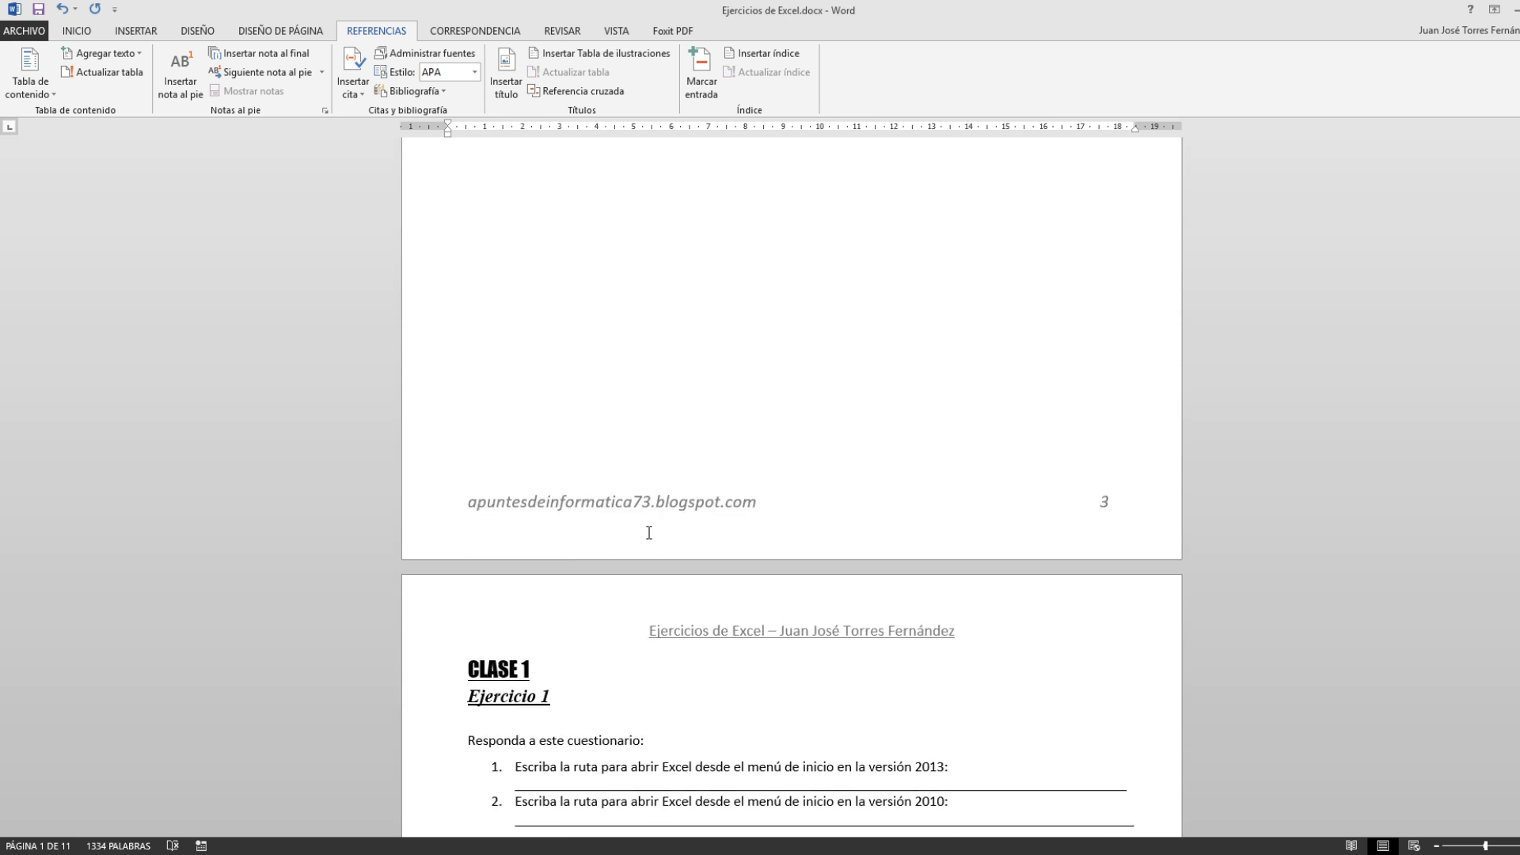
scroll(649, 533, down, 6)
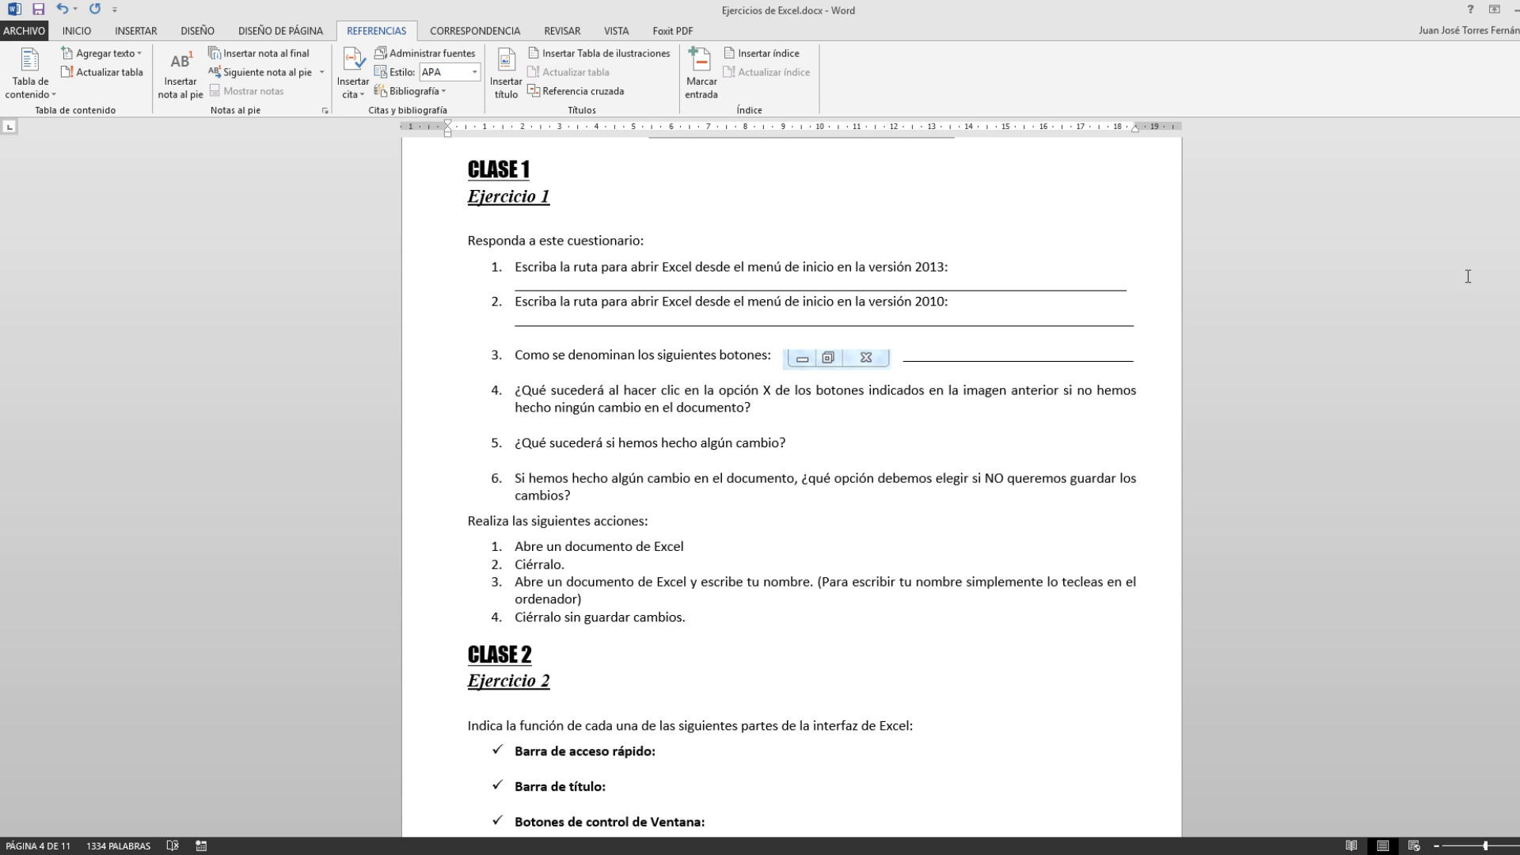
drag(1518, 343, 1518, 165)
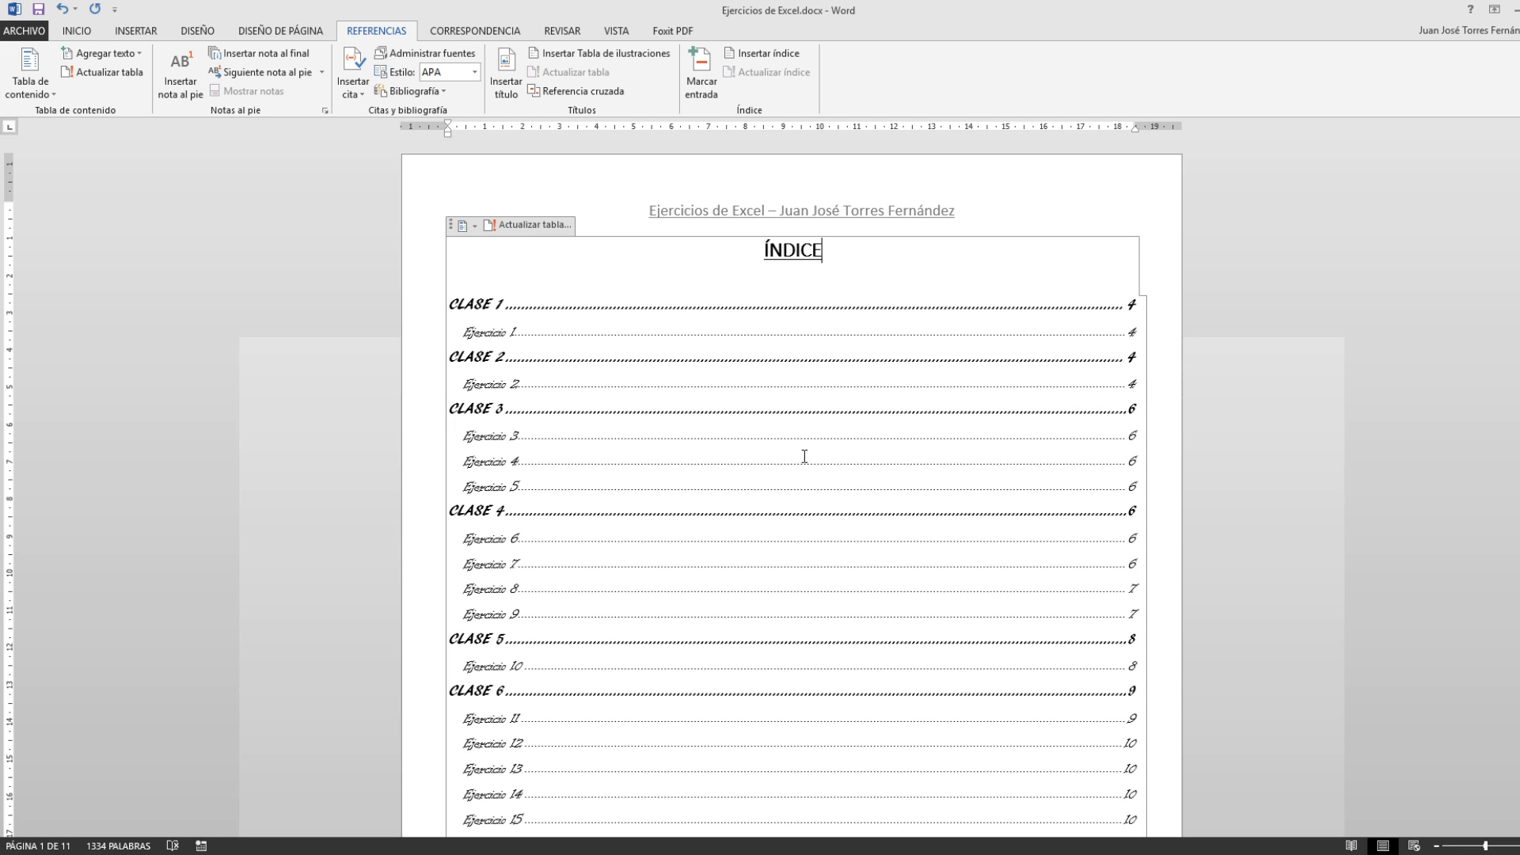
scroll(803, 456, down, 20)
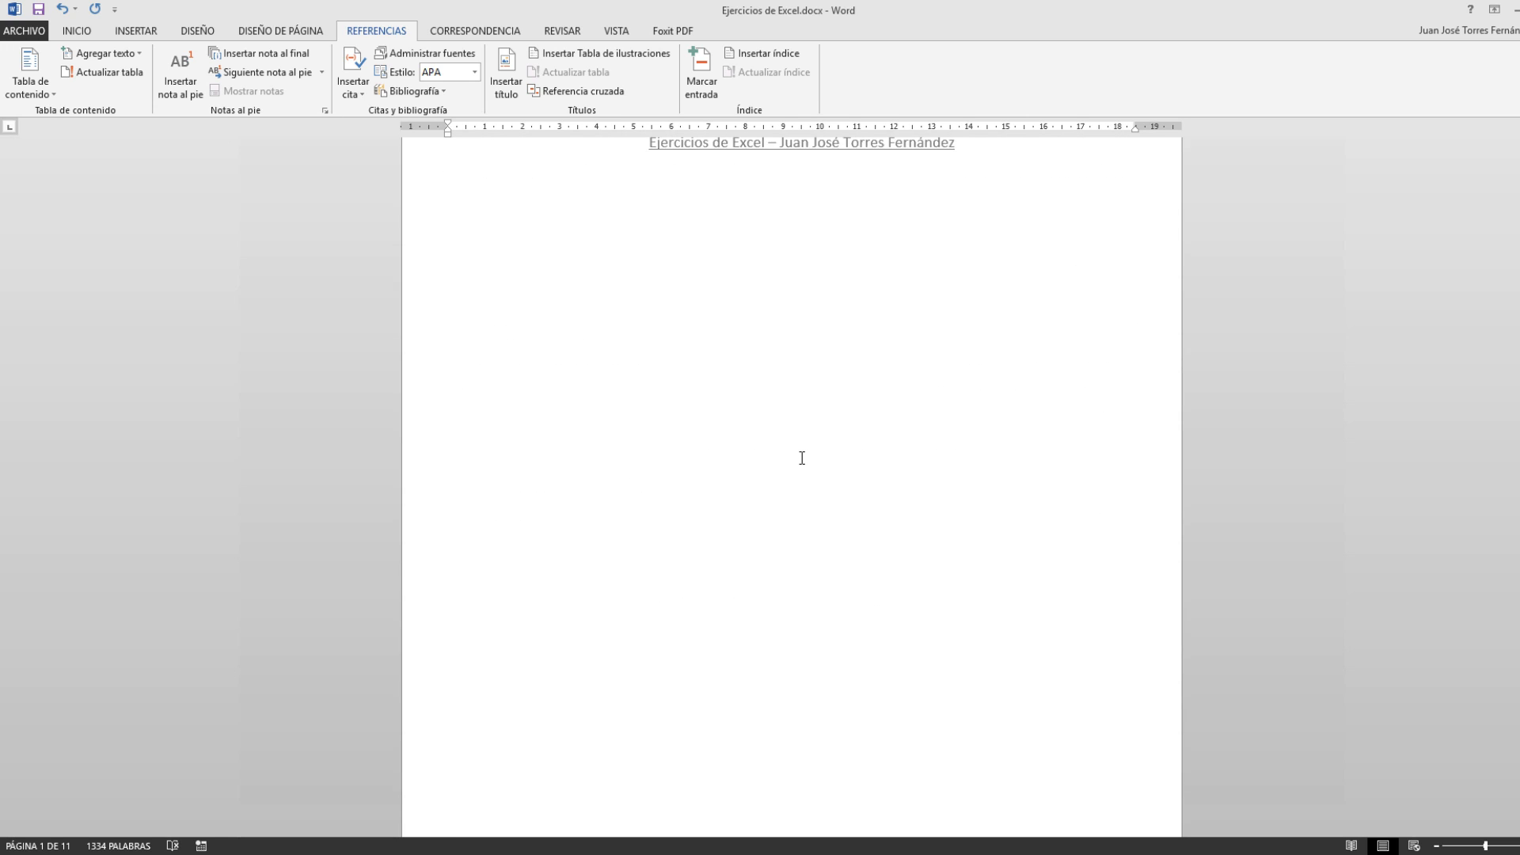
scroll(802, 457, down, 15)
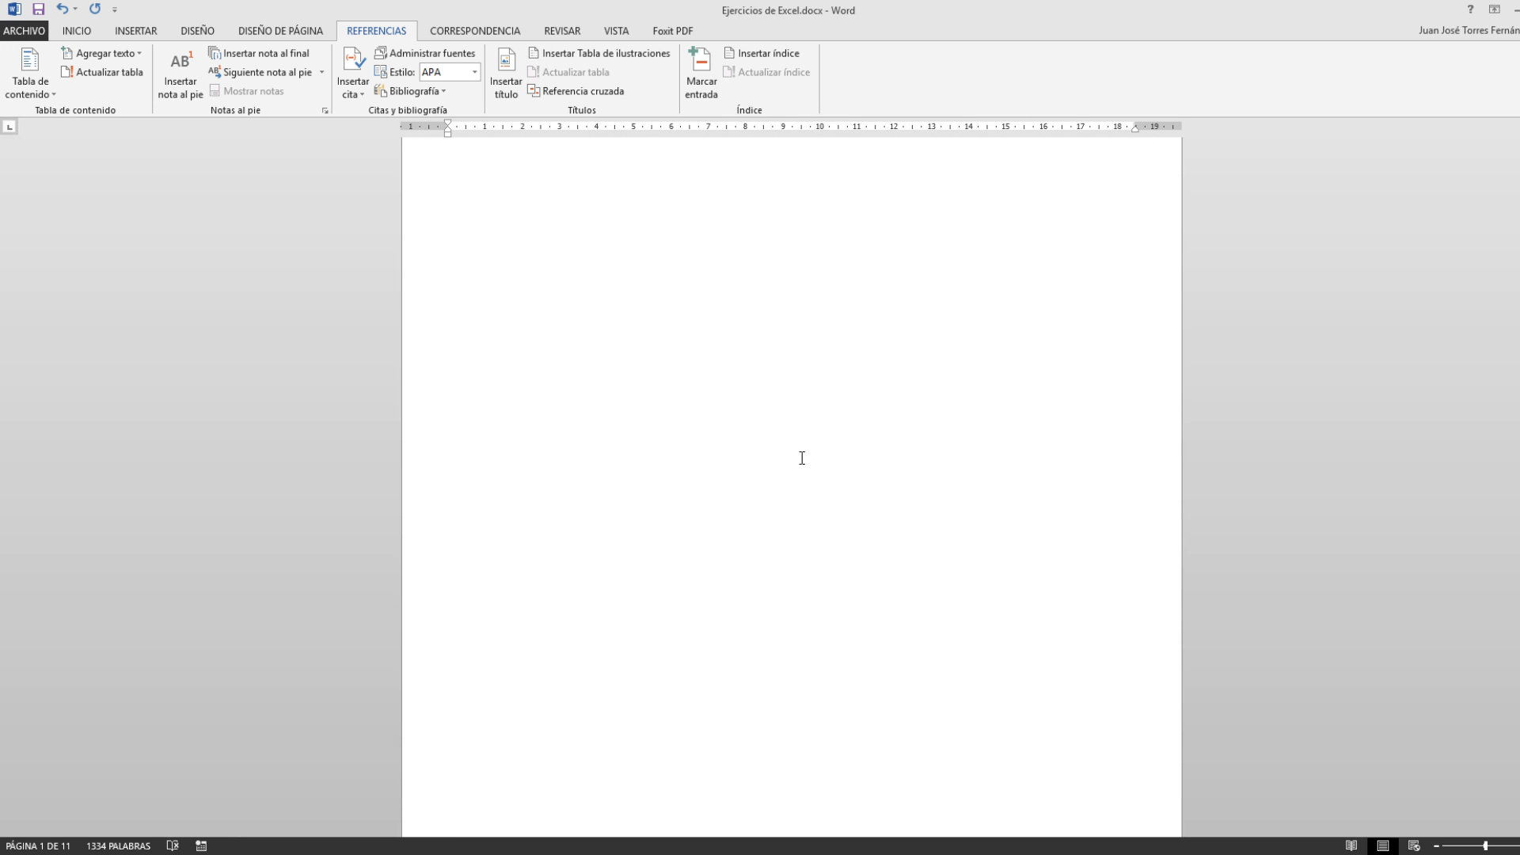
mouse_move(1519, 303)
mouse_down()
mouse_move(1519, 455)
mouse_move(1519, 300)
mouse_up()
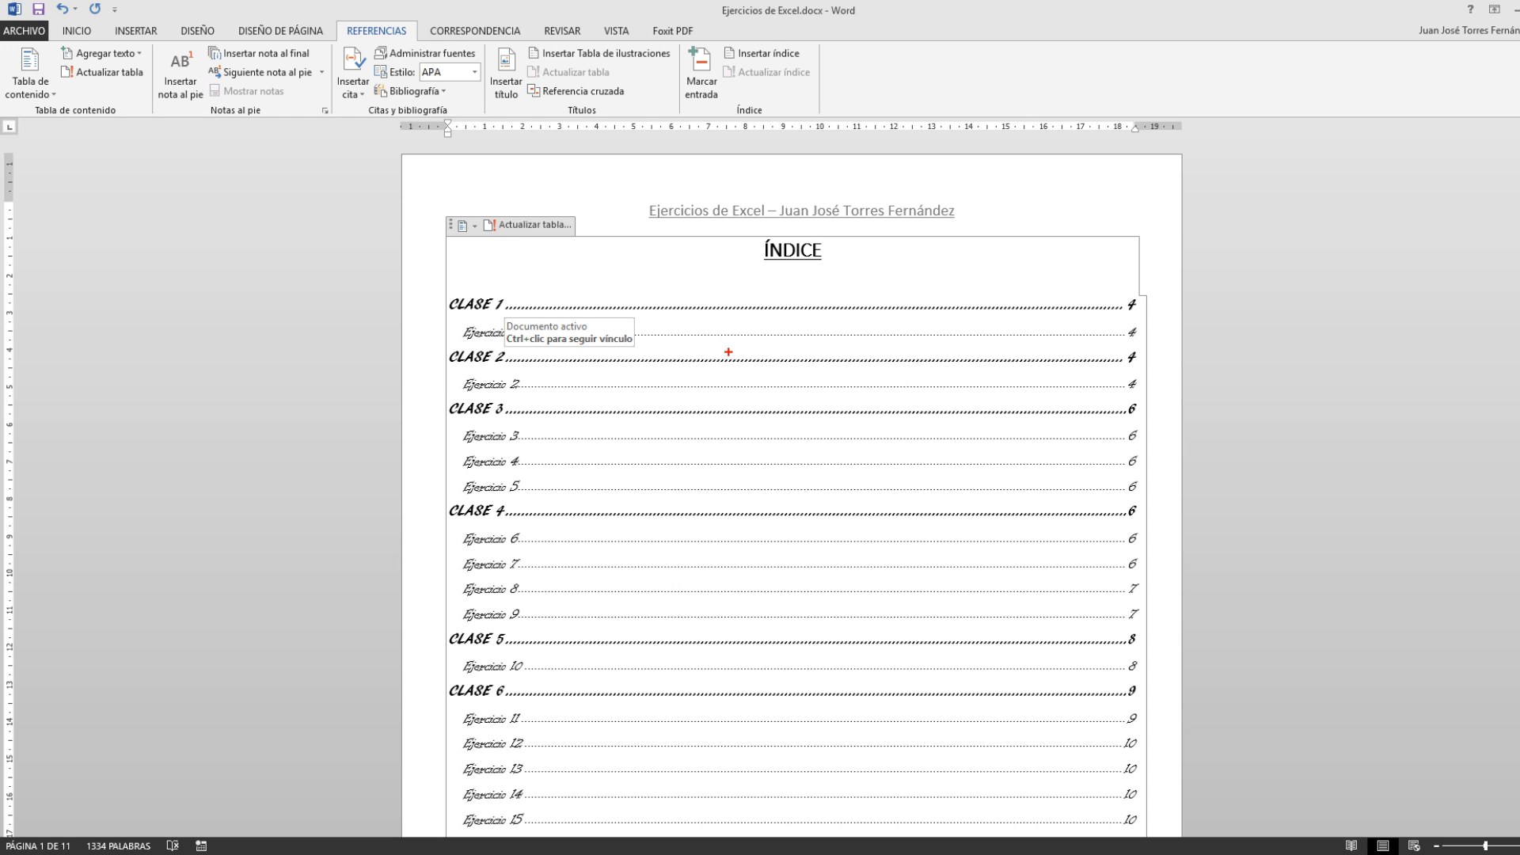
mouse_move(440, 287)
mouse_down()
mouse_move(514, 437)
mouse_move(533, 710)
mouse_up()
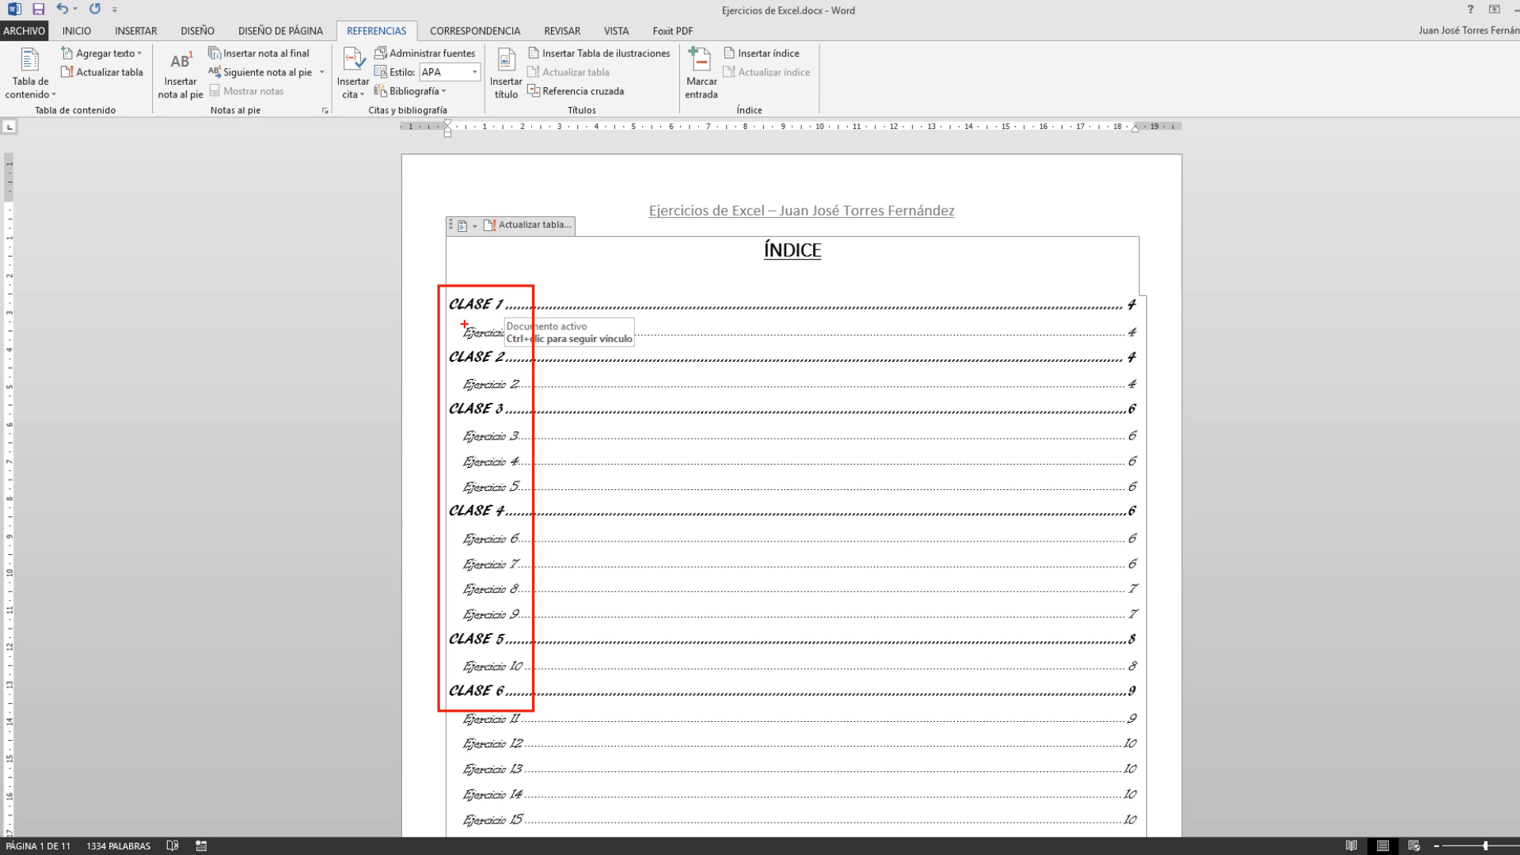
drag(511, 296, 552, 263)
drag(459, 331, 369, 386)
key(Escape)
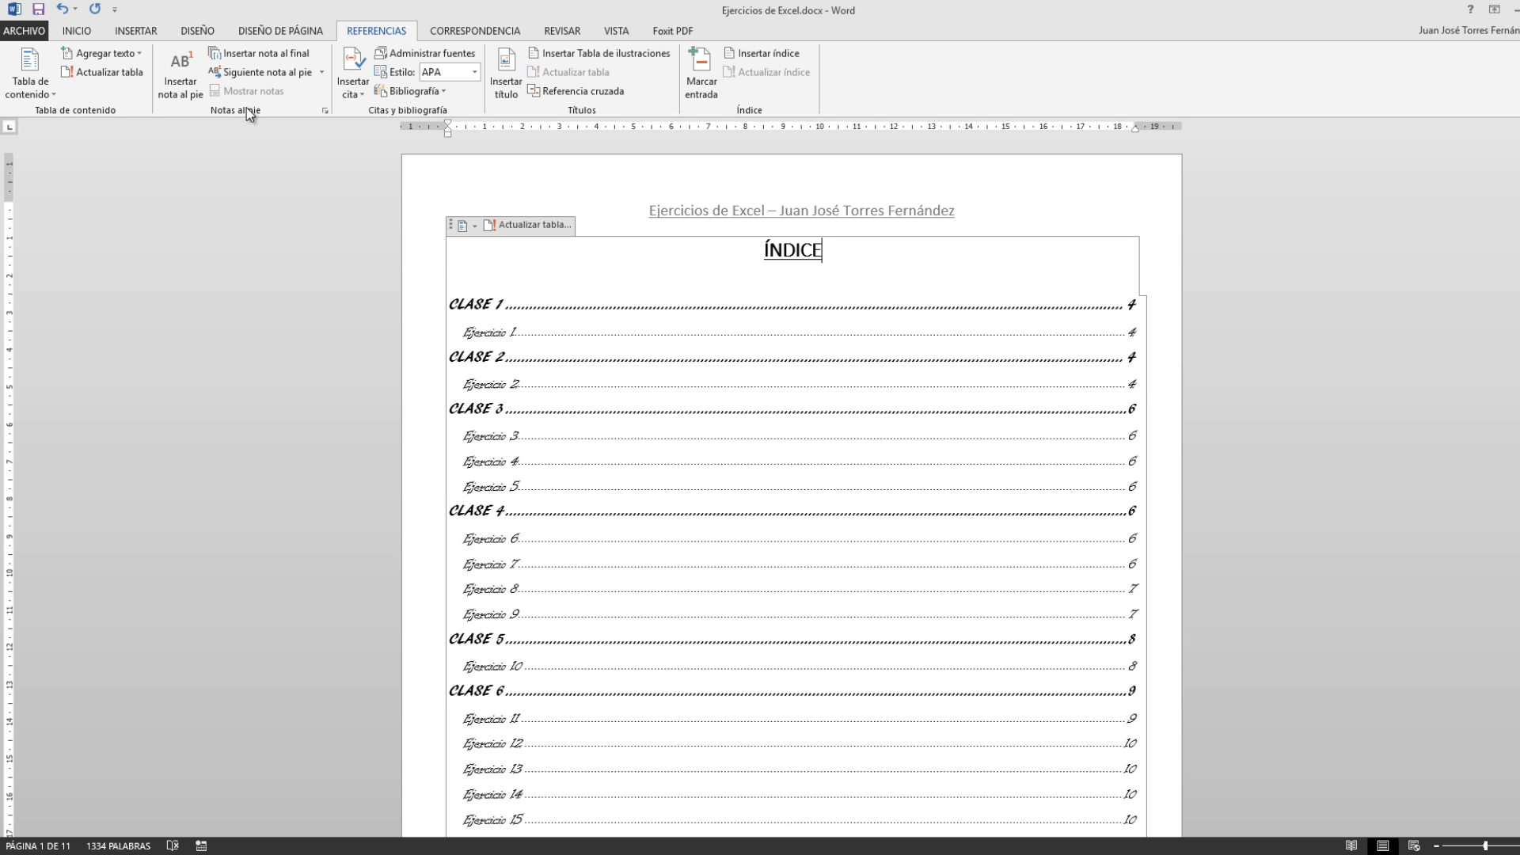
click(76, 30)
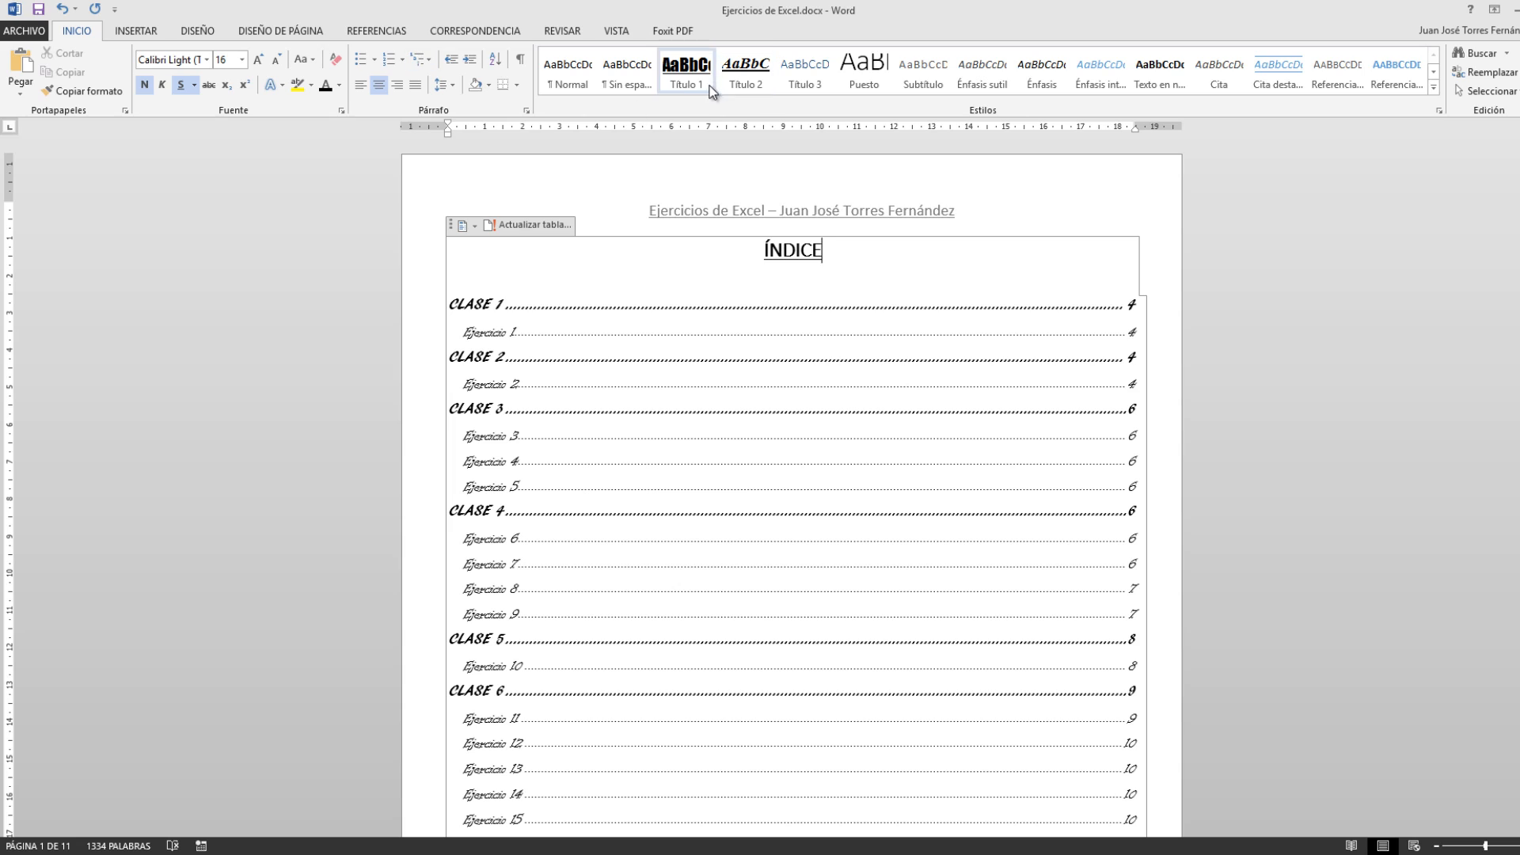